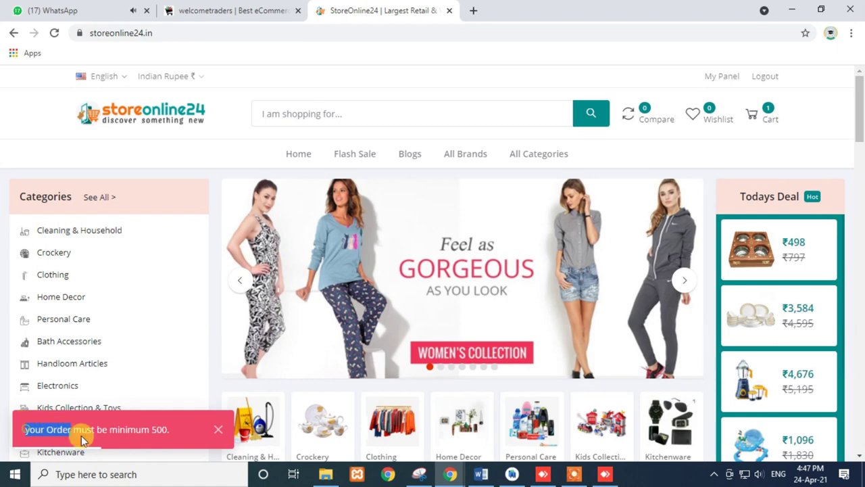
- Copy the minimum-order notice, then autofill the Welcome Traders sign-up form's full name and e-mail
{"action": "right_click", "coordinate": [146, 430]}
{"action": "left_click", "coordinate": [165, 376]}
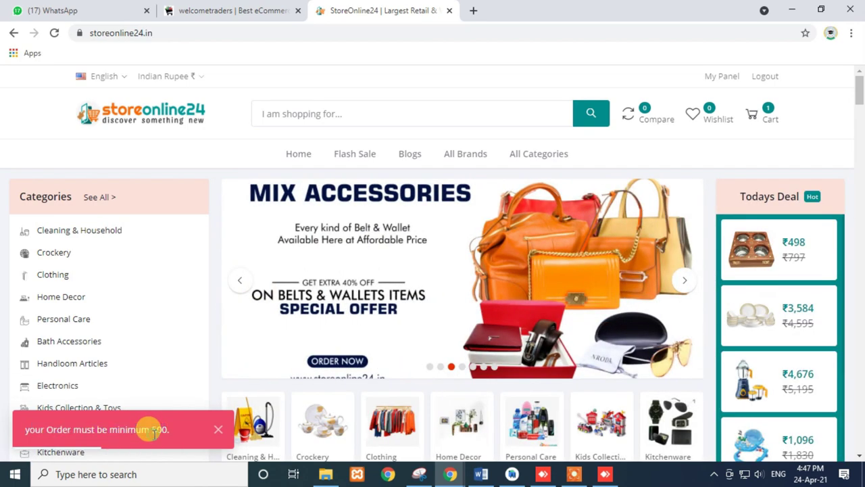
{"action": "left_click", "coordinate": [196, 8]}
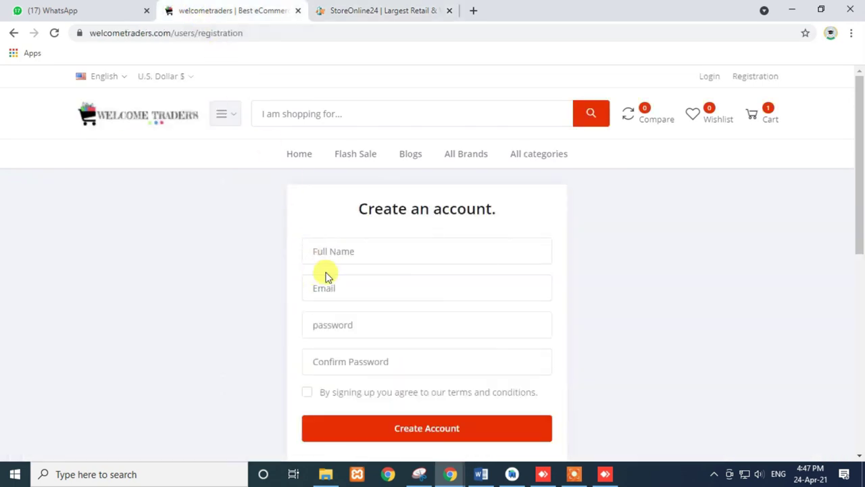
{"action": "left_click", "coordinate": [322, 250]}
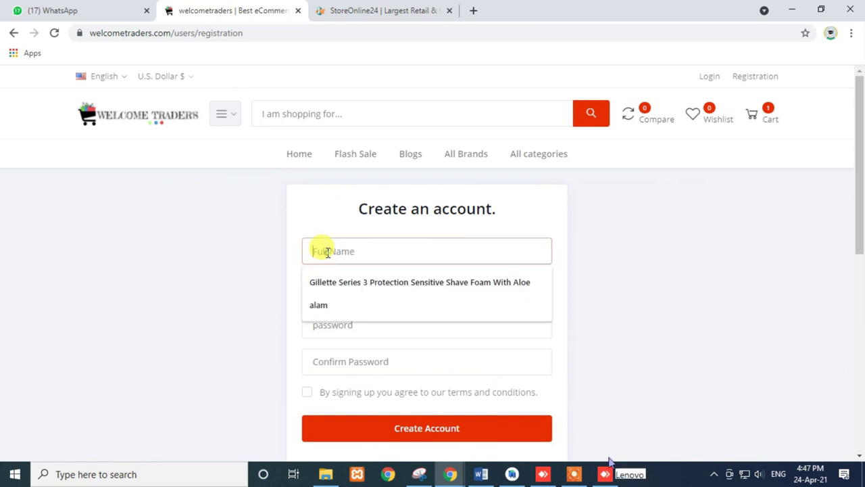
{"action": "left_click", "coordinate": [318, 305]}
{"action": "left_click", "coordinate": [325, 289]}
{"action": "left_click", "coordinate": [351, 321]}
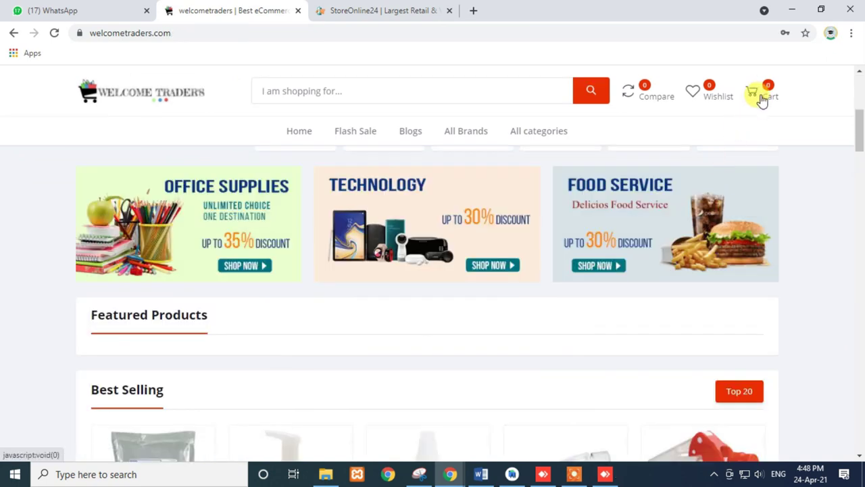
- Check the StoreOnline24 cart contents and scroll down to Featured Products
{"action": "left_click", "coordinate": [367, 9]}
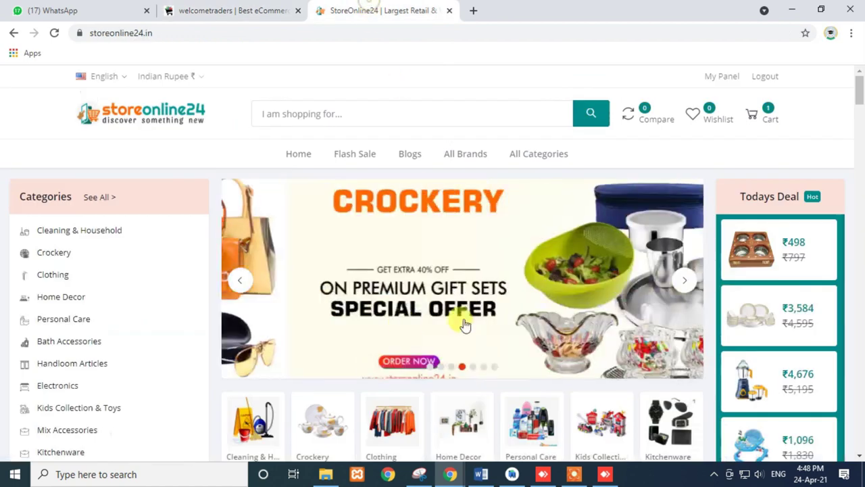
{"action": "left_click", "coordinate": [772, 118]}
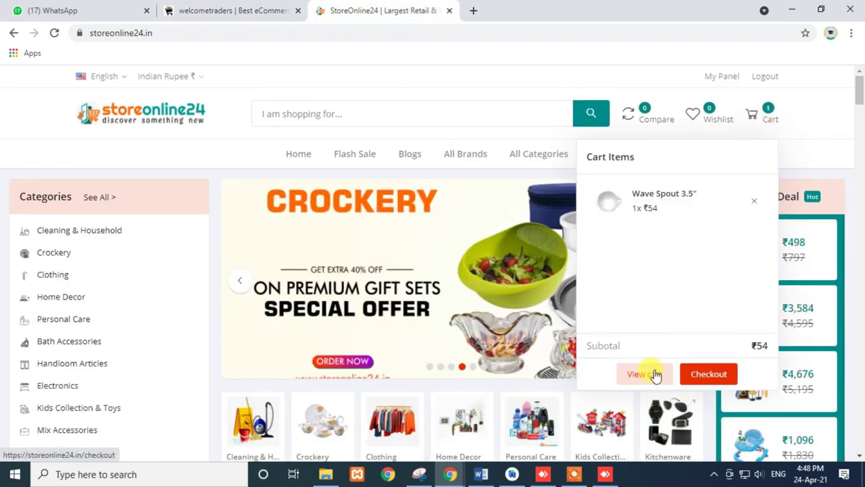
{"action": "scroll", "coordinate": [359, 269], "scroll_direction": "down", "scroll_amount": 4}
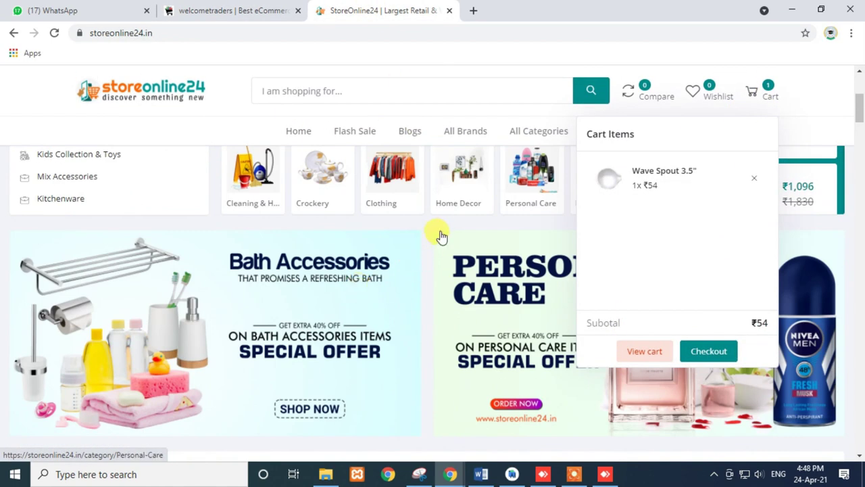
{"action": "scroll", "coordinate": [410, 304], "scroll_direction": "down", "scroll_amount": 7}
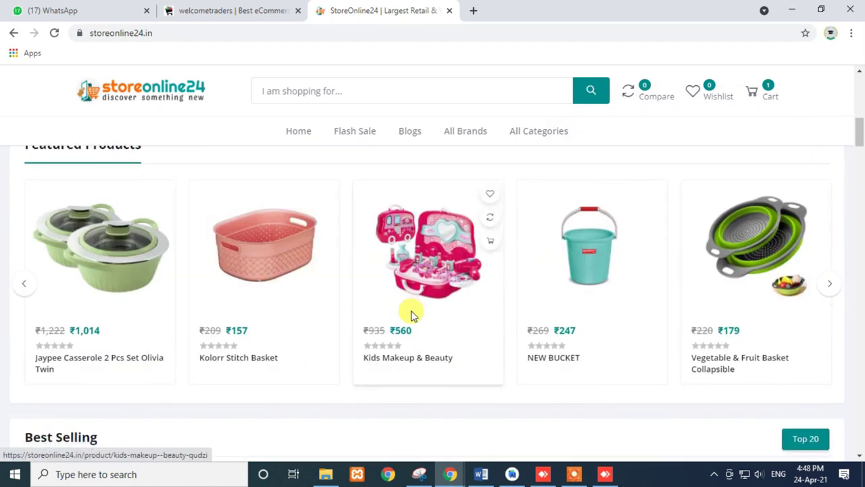
- Buy Kids Makeup & Beauty now and continue the checkout to Shipping Info
{"action": "left_click", "coordinate": [410, 188]}
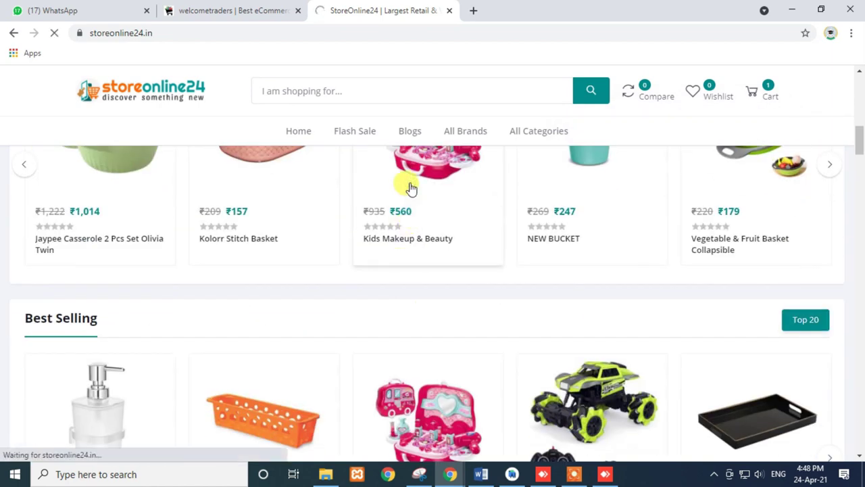
{"action": "scroll", "coordinate": [490, 315], "scroll_direction": "down", "scroll_amount": 2}
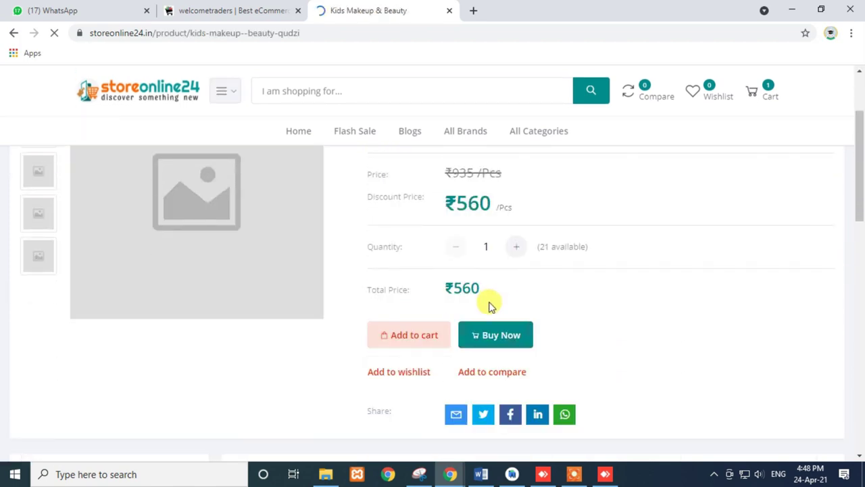
{"action": "left_click", "coordinate": [490, 341]}
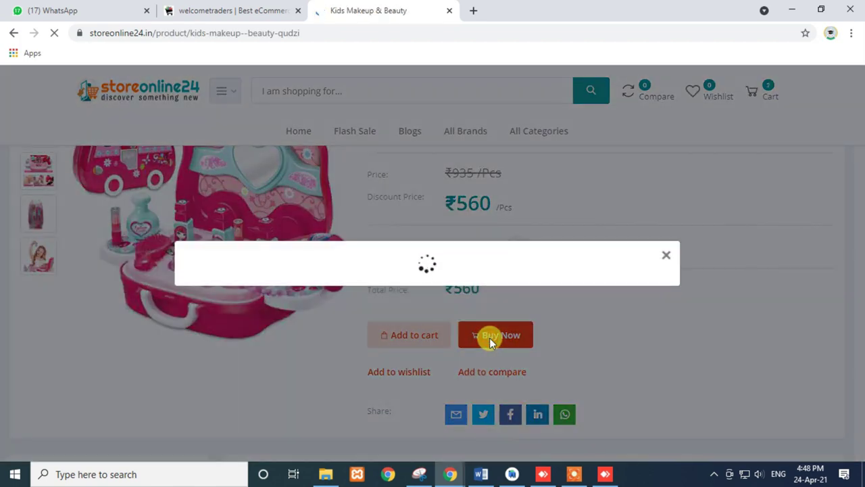
{"action": "scroll", "coordinate": [629, 376], "scroll_direction": "down", "scroll_amount": 2}
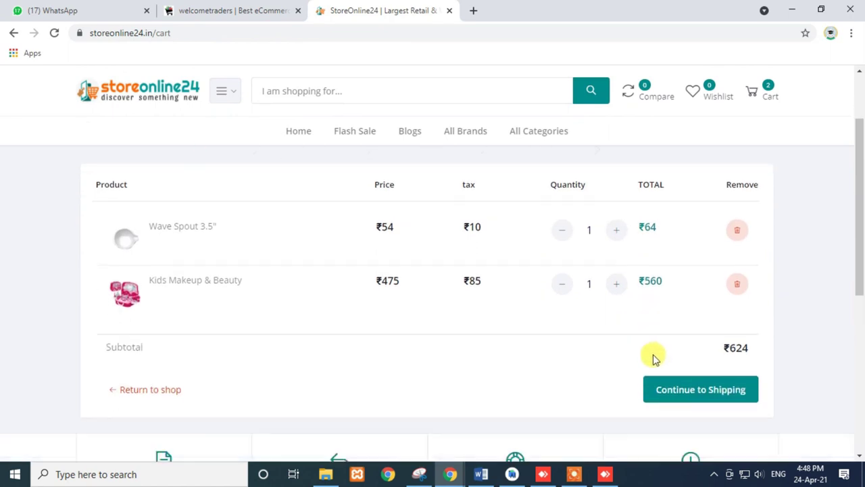
{"action": "scroll", "coordinate": [653, 359], "scroll_direction": "down", "scroll_amount": 1}
{"action": "left_click_drag", "start_coordinate": [729, 315], "coordinate": [774, 320]}
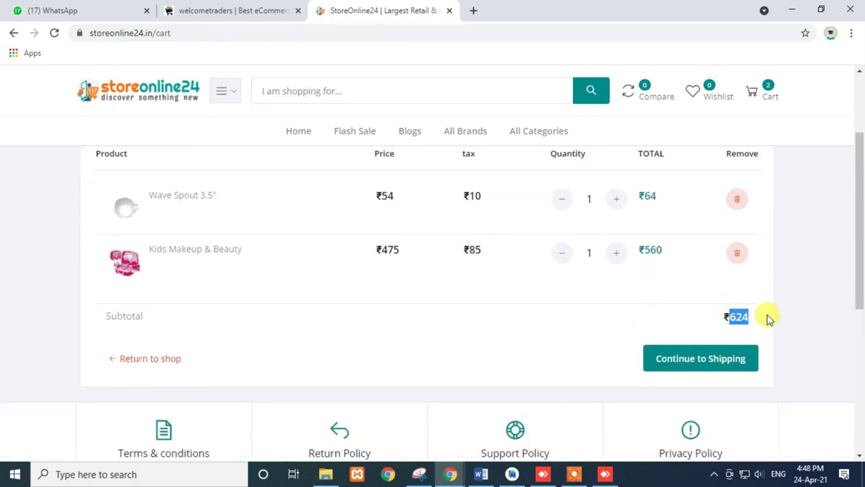
{"action": "left_click", "coordinate": [690, 359]}
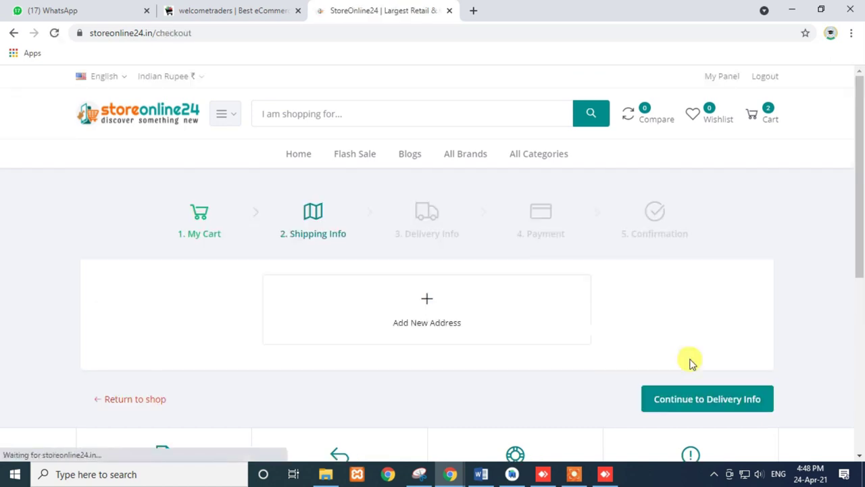
- Start a new delivery address with country India, city Okhla, and a street address
{"action": "left_click", "coordinate": [427, 306]}
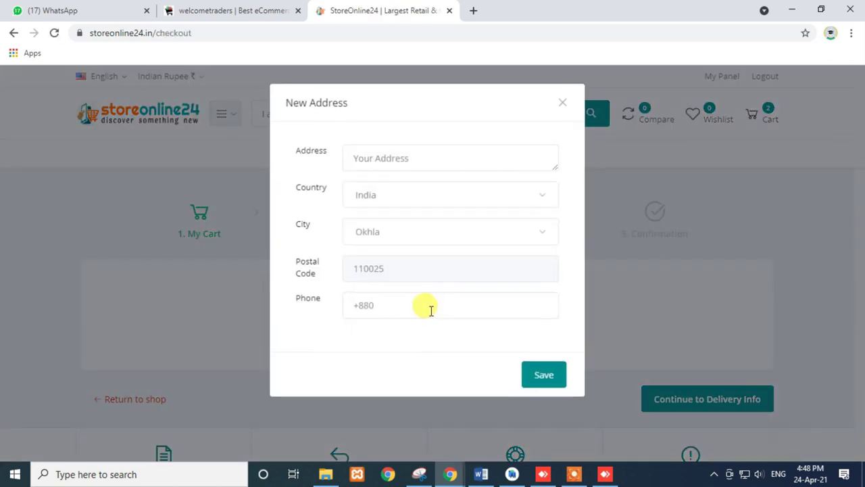
{"action": "left_click", "coordinate": [395, 232]}
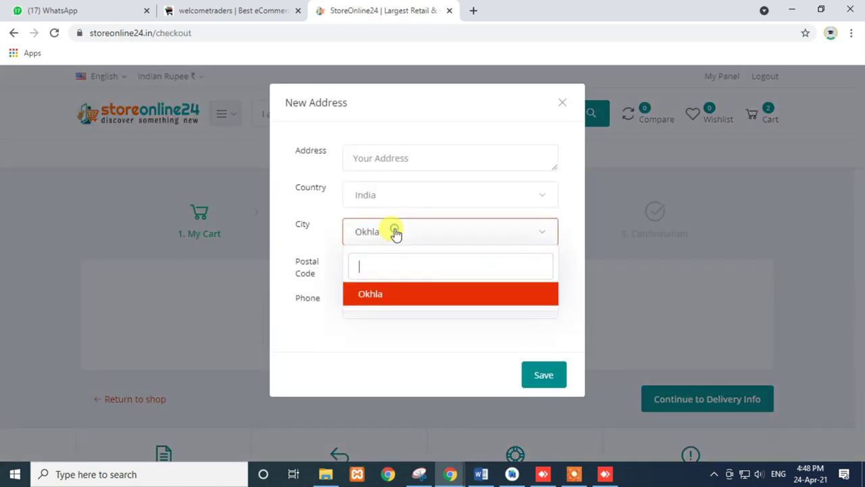
{"action": "left_click", "coordinate": [380, 295]}
{"action": "left_click_drag", "start_coordinate": [290, 226], "coordinate": [312, 231]}
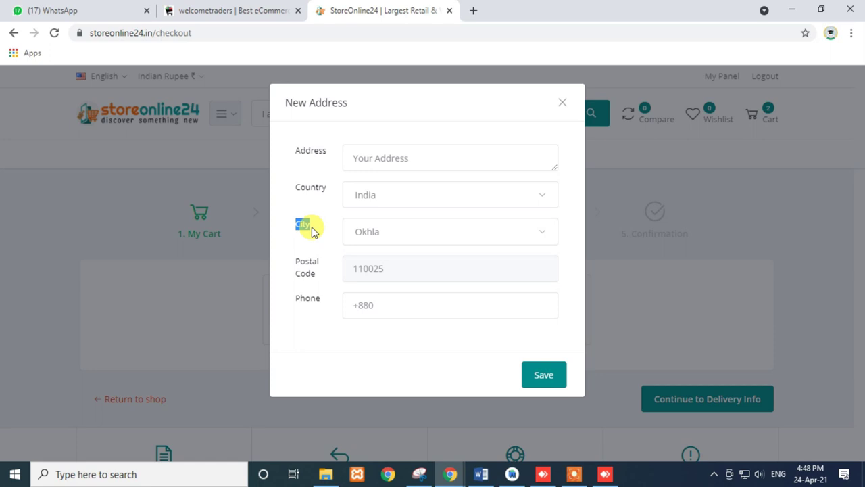
{"action": "left_click", "coordinate": [359, 150]}
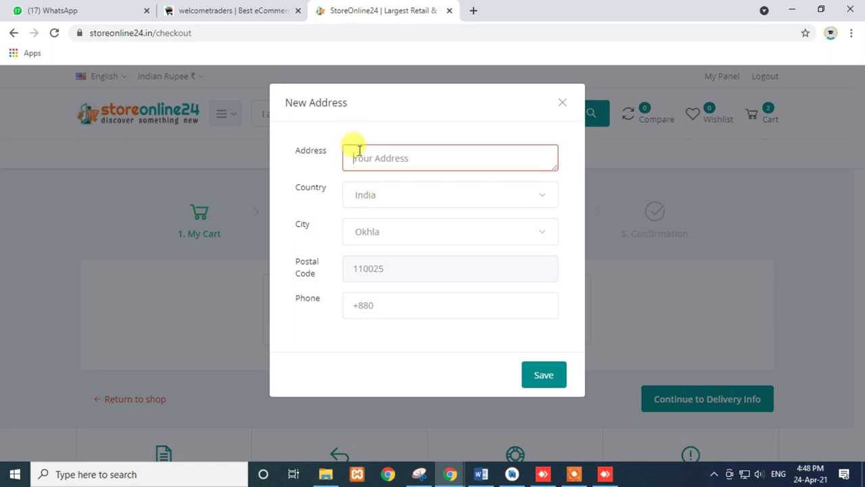
{"action": "left_click", "coordinate": [371, 203]}
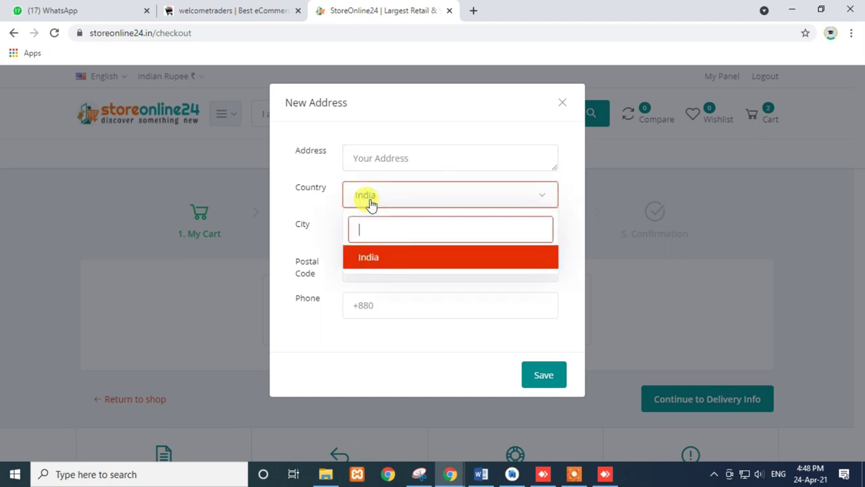
{"action": "left_click", "coordinate": [362, 255]}
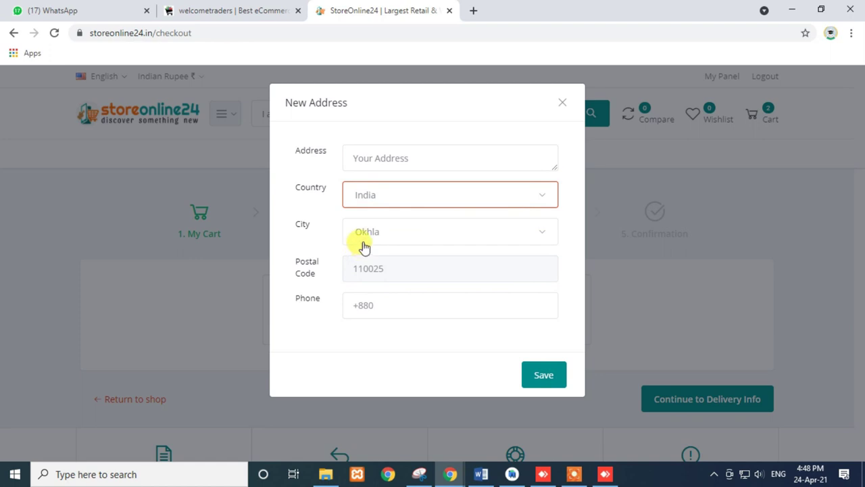
{"action": "left_click", "coordinate": [373, 233]}
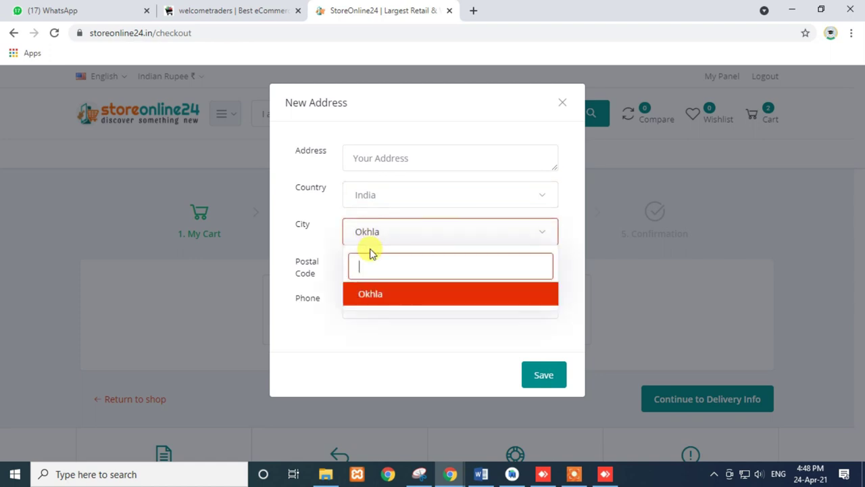
{"action": "left_click", "coordinate": [370, 293]}
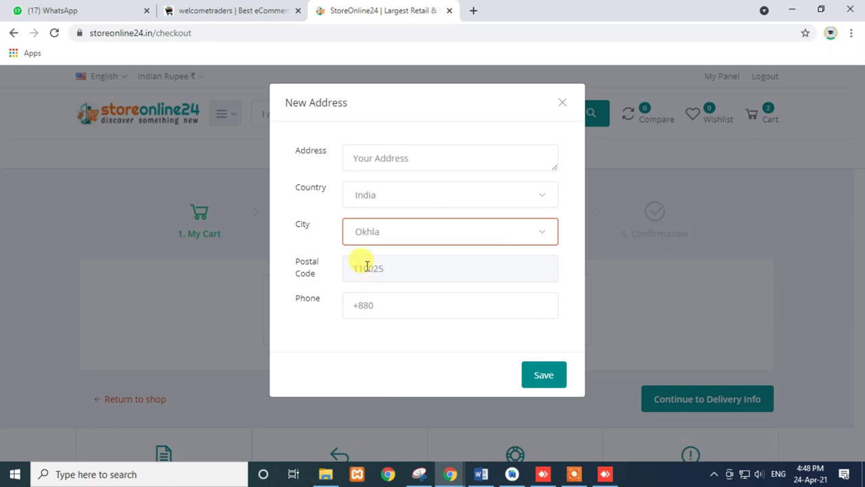
{"action": "left_click", "coordinate": [365, 159]}
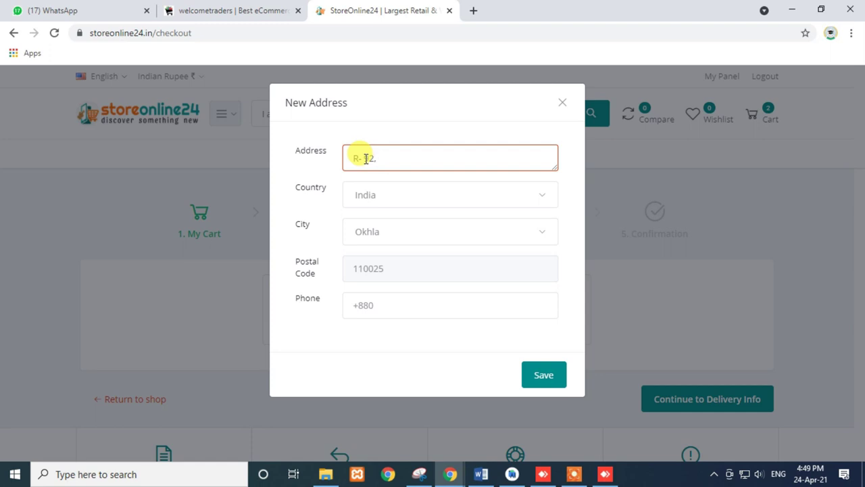
- Copy the Welcome Traders site address and open a new browser tab
{"action": "left_click", "coordinate": [174, 8]}
{"action": "left_click", "coordinate": [168, 31]}
{"action": "key", "text": "ctrl+c"}
{"action": "left_click", "coordinate": [386, 8]}
{"action": "left_click", "coordinate": [473, 10]}
- Load the Welcome Traders address with 'admin' appended to reach the admin login page
{"action": "key", "text": "ctrl+v"}
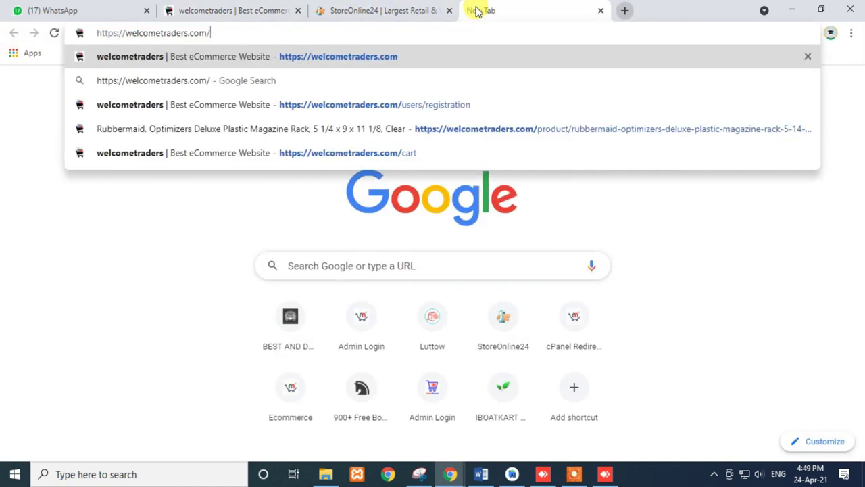
{"action": "type", "text": "admin"}
{"action": "key", "text": "Return"}
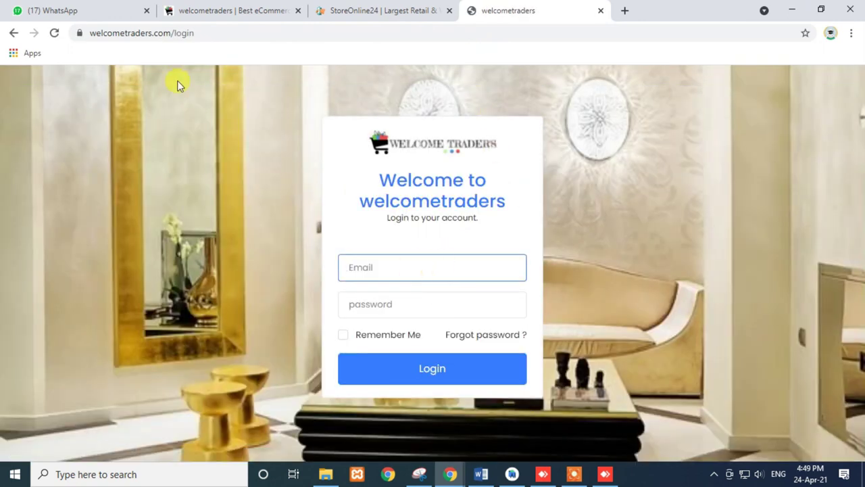
{"action": "left_click_drag", "start_coordinate": [171, 32], "coordinate": [200, 34]}
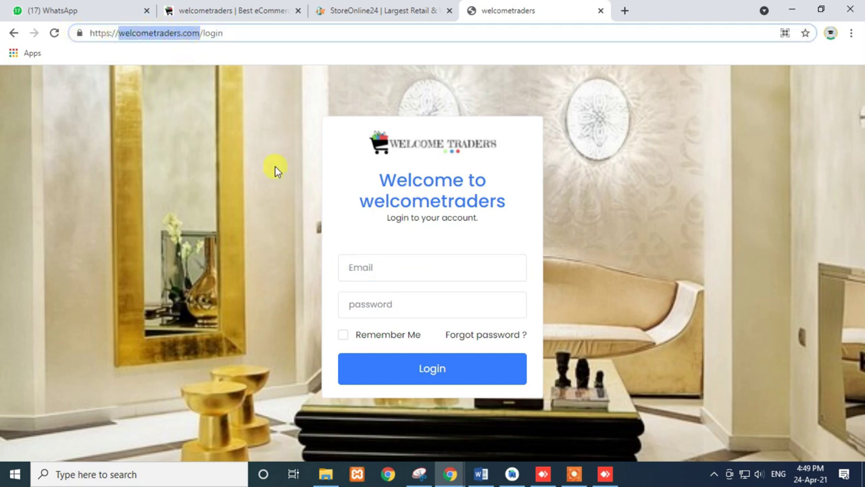
- Enter the admin e-mail and password and submit the login
{"action": "left_click", "coordinate": [368, 260]}
{"action": "type", "text": "admi"}
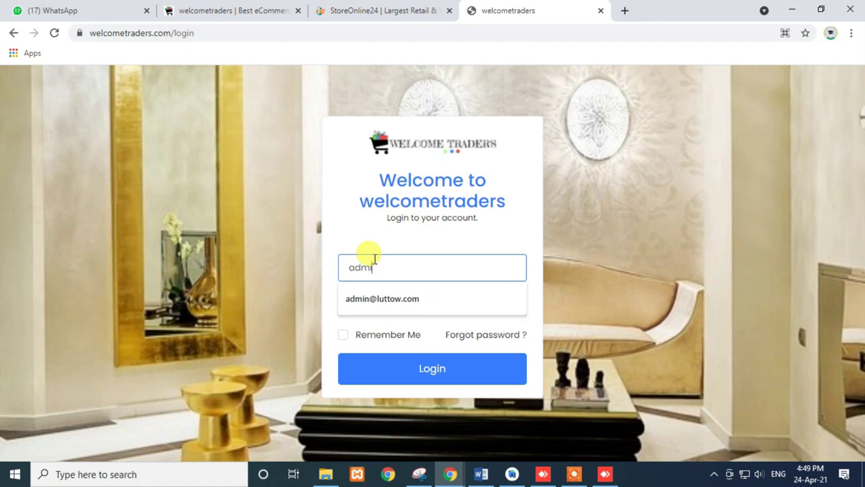
{"action": "type", "text": "n@"}
{"action": "left_click", "coordinate": [392, 371]}
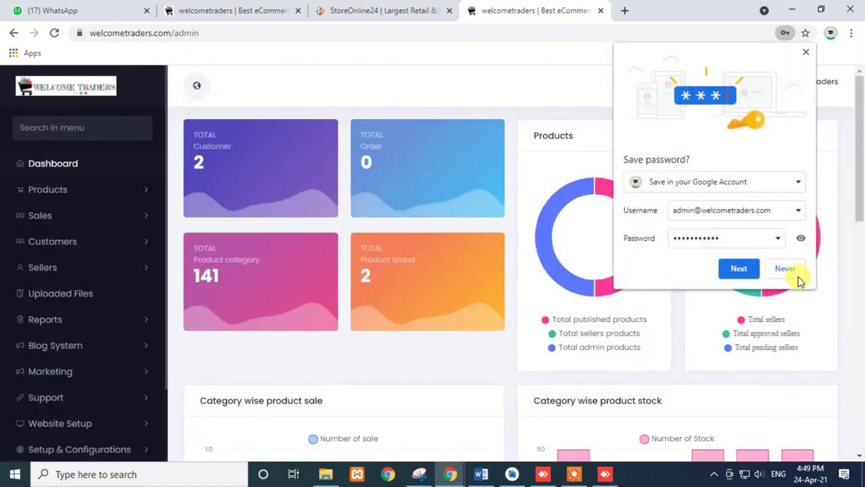
- Decline saving the password and select postal code 110025 in the StoreOnline24 checkout
{"action": "left_click", "coordinate": [786, 269]}
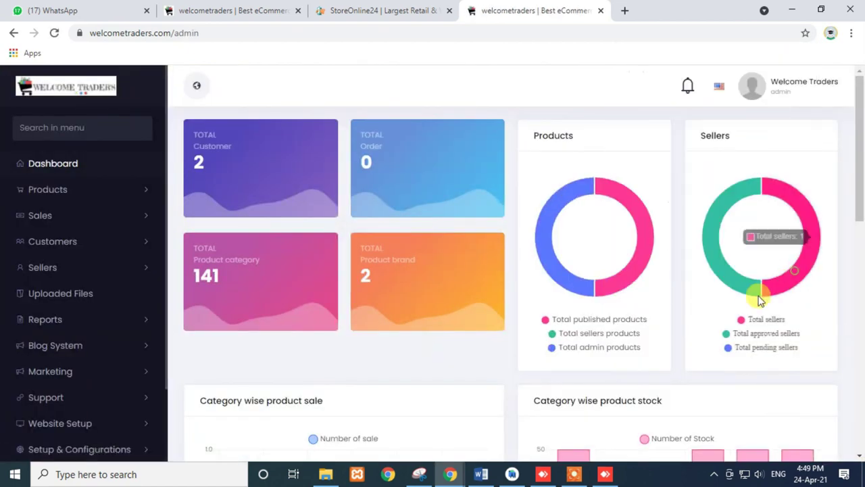
{"action": "left_click", "coordinate": [356, 8]}
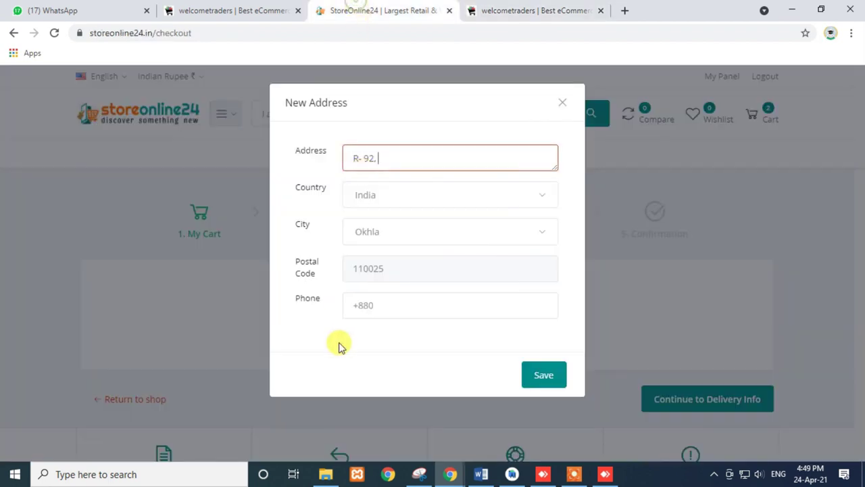
{"action": "left_click_drag", "start_coordinate": [392, 270], "coordinate": [331, 284]}
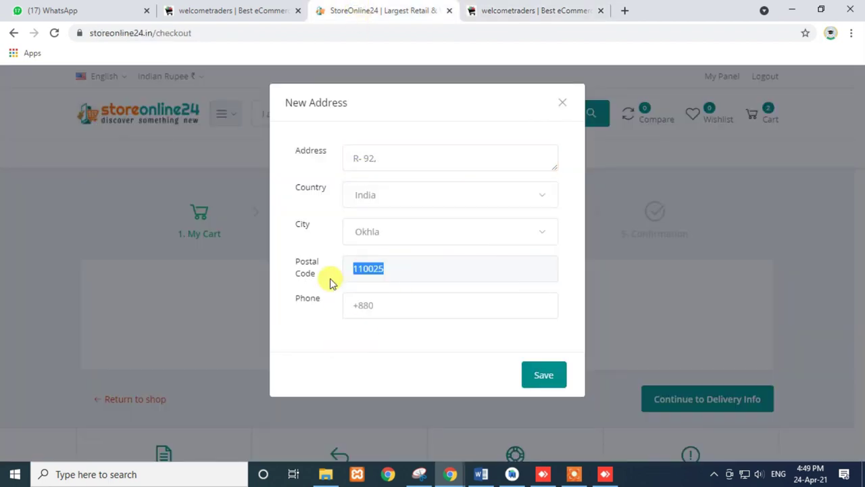
{"action": "left_click", "coordinate": [238, 9]}
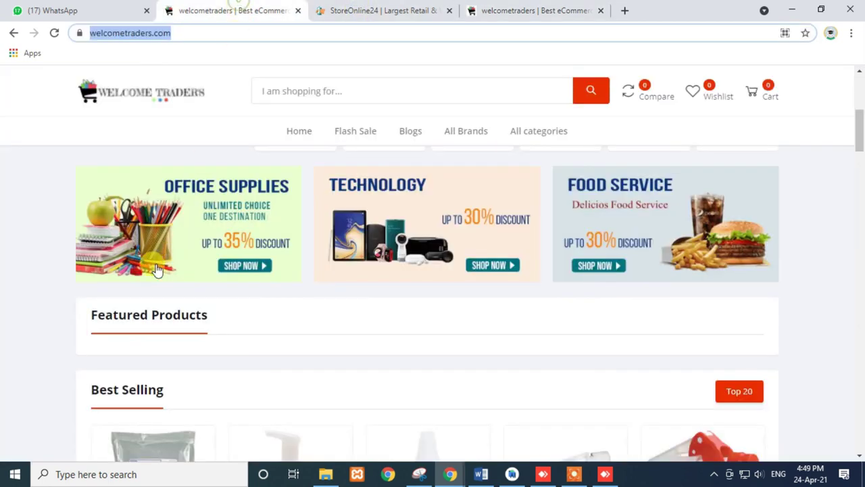
{"action": "left_click", "coordinate": [338, 10]}
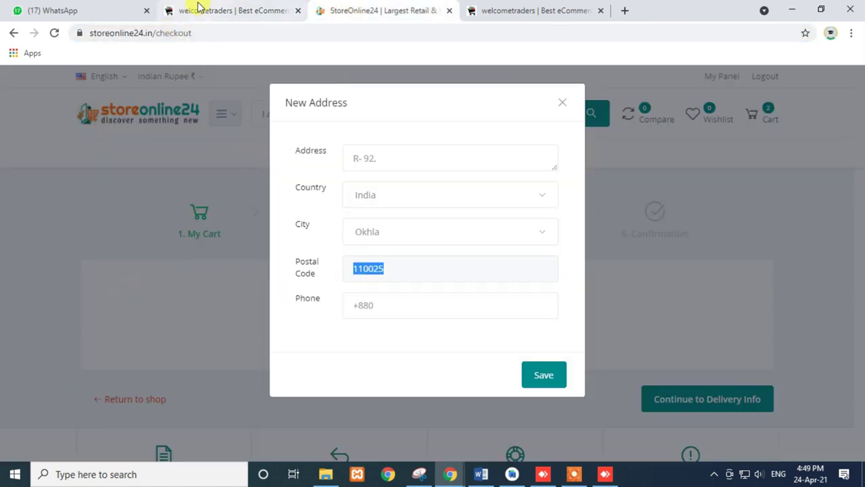
{"action": "left_click", "coordinate": [196, 10]}
- In the admin sidebar, expand System, Setup & Configurations, and Shipping
{"action": "left_click", "coordinate": [526, 9]}
{"action": "scroll", "coordinate": [101, 372], "scroll_direction": "down", "scroll_amount": 6}
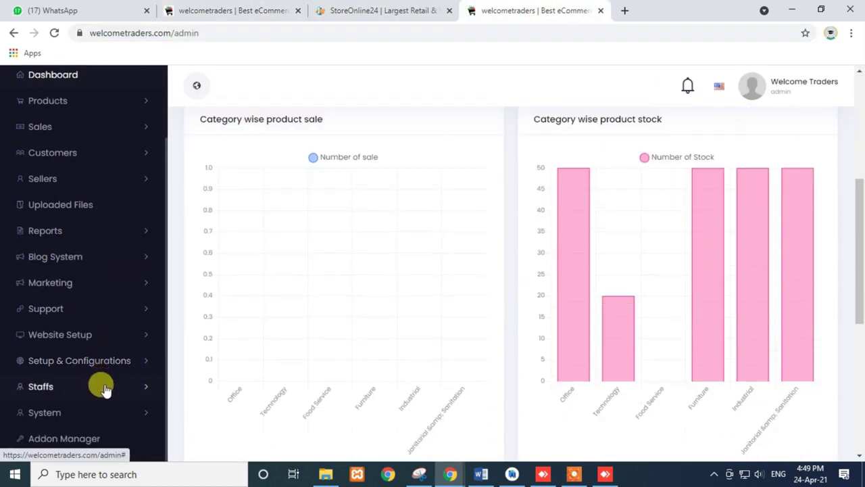
{"action": "left_click", "coordinate": [131, 412]}
{"action": "scroll", "coordinate": [122, 415], "scroll_direction": "down", "scroll_amount": 2}
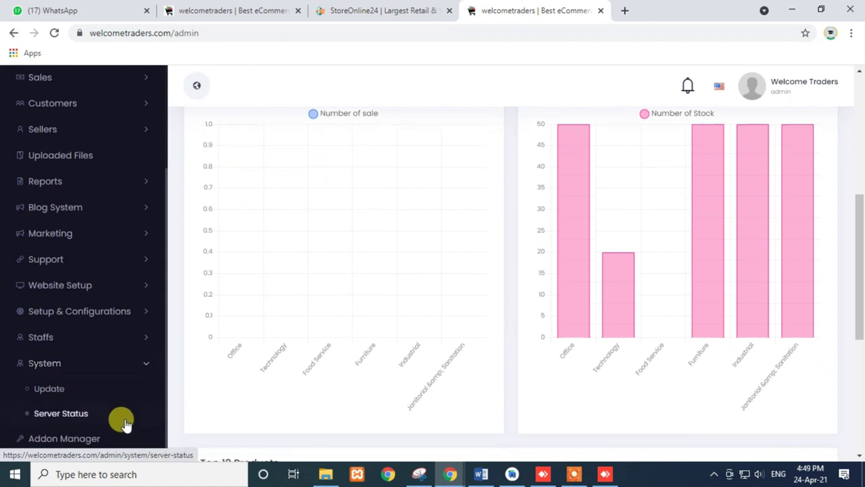
{"action": "left_click", "coordinate": [116, 312]}
{"action": "scroll", "coordinate": [110, 354], "scroll_direction": "down", "scroll_amount": 1}
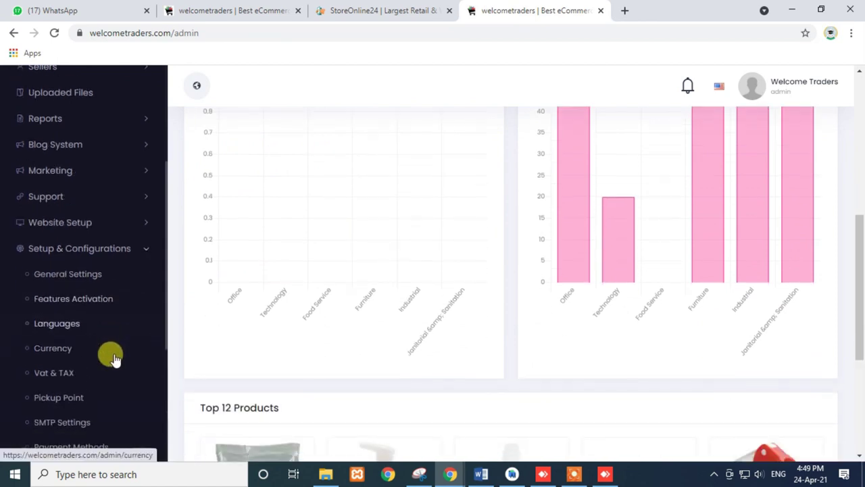
{"action": "scroll", "coordinate": [104, 362], "scroll_direction": "down", "scroll_amount": 2}
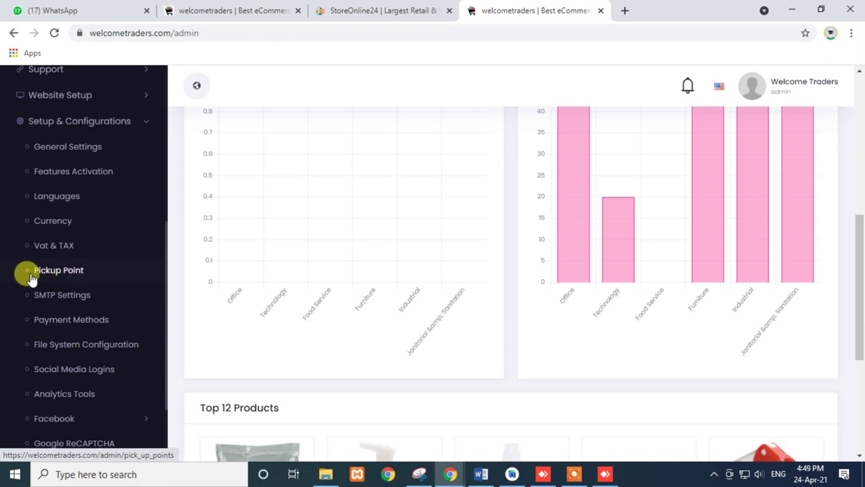
{"action": "scroll", "coordinate": [87, 315], "scroll_direction": "down", "scroll_amount": 3}
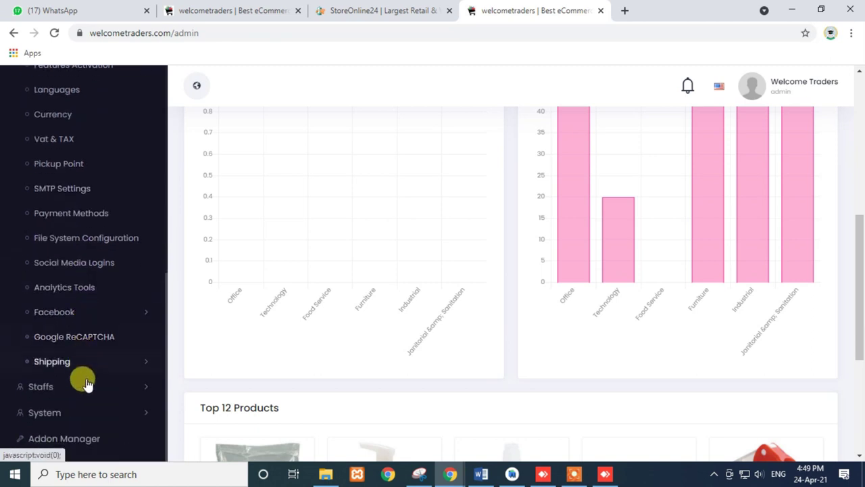
{"action": "left_click", "coordinate": [93, 363]}
{"action": "scroll", "coordinate": [95, 372], "scroll_direction": "down", "scroll_amount": 2}
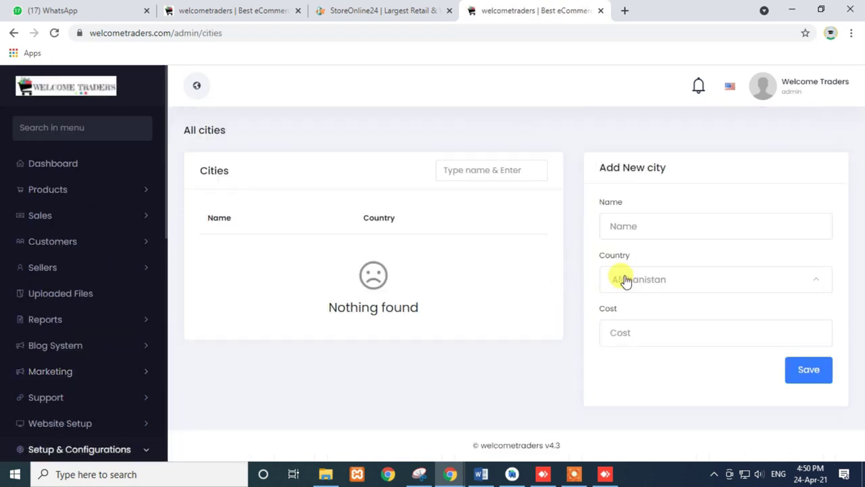
- Focus the Add New city Name field on the empty Shipping Cities page, then return to StoreOnline24 checkout
{"action": "left_click", "coordinate": [633, 225]}
{"action": "left_click", "coordinate": [575, 239]}
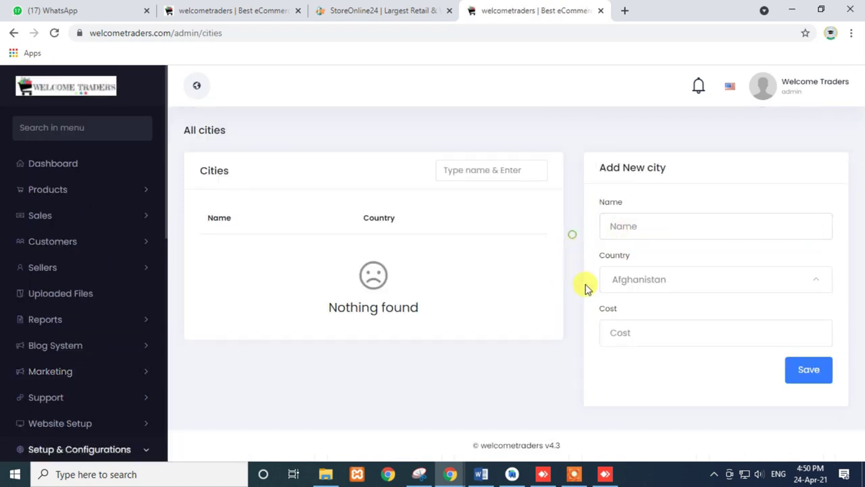
{"action": "left_click", "coordinate": [621, 229]}
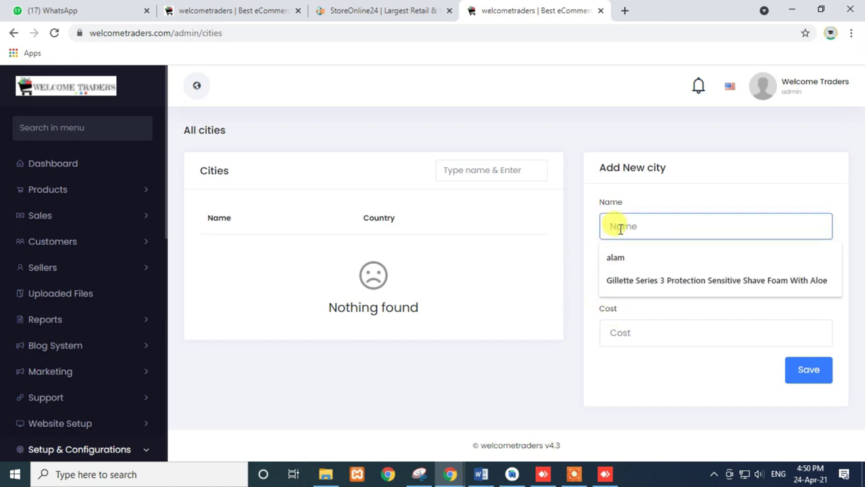
{"action": "left_click", "coordinate": [368, 11]}
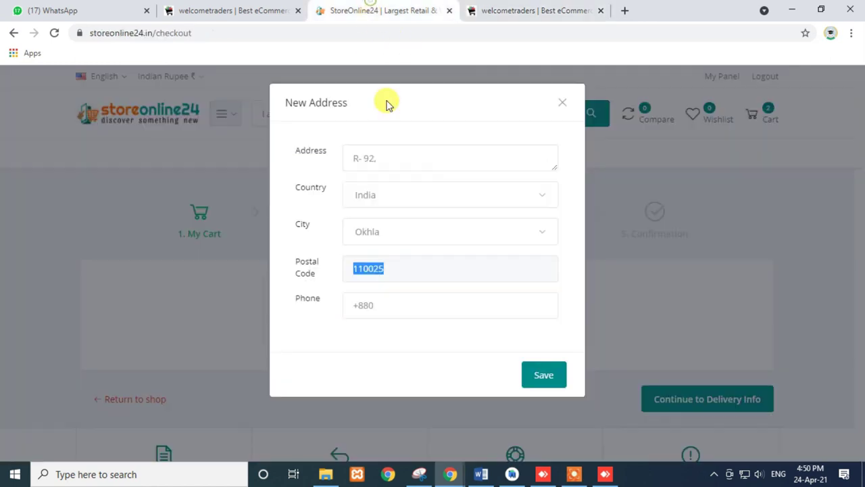
- Set the city to Okhla, complete the street address and phone number, and save the address
{"action": "left_click", "coordinate": [386, 233]}
{"action": "left_click", "coordinate": [380, 297]}
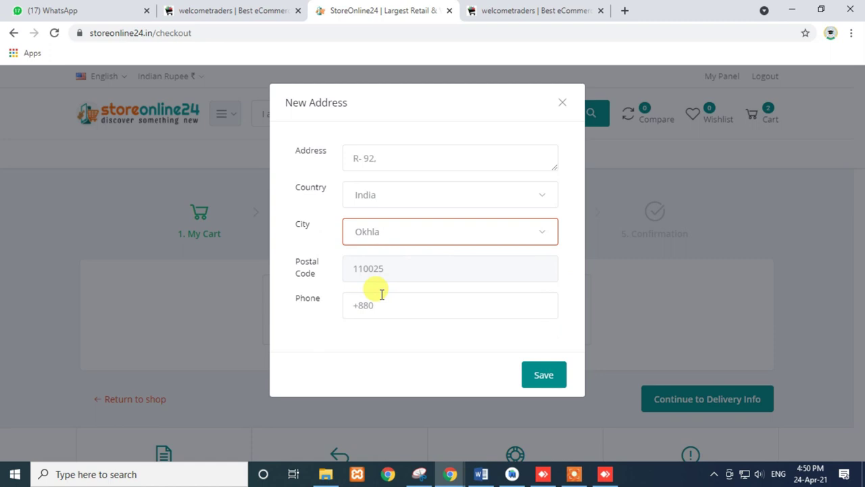
{"action": "left_click", "coordinate": [384, 153]}
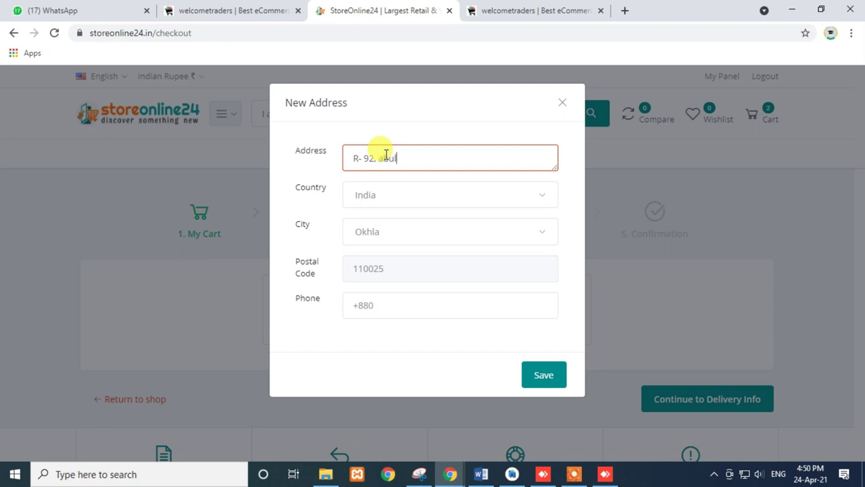
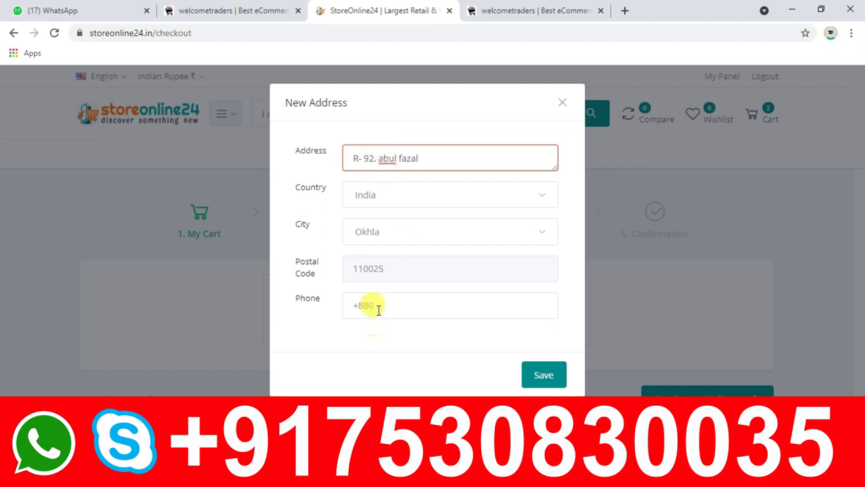
{"action": "left_click", "coordinate": [376, 305]}
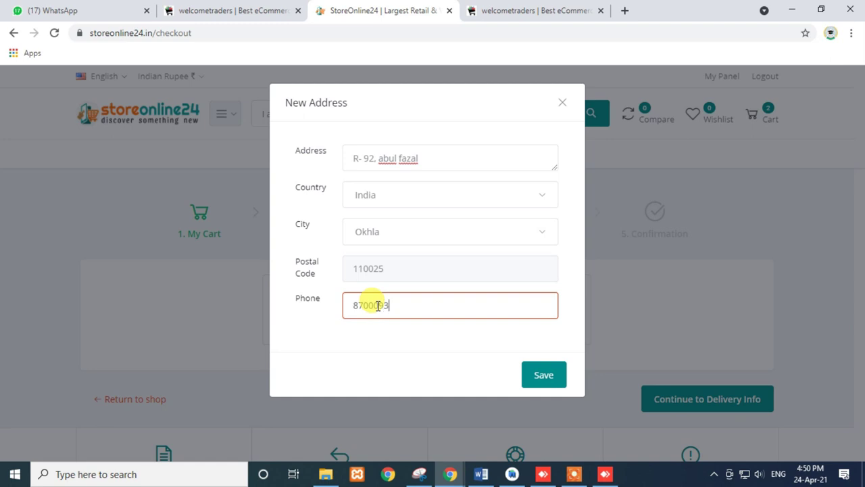
{"action": "left_click", "coordinate": [544, 376]}
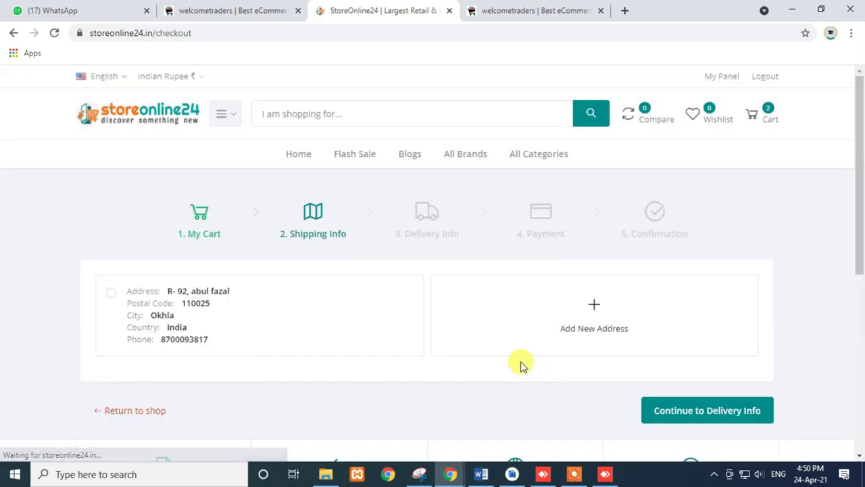
- Select the saved Okhla address and try Local Pickup before reverting to Home Delivery
{"action": "left_click", "coordinate": [110, 296]}
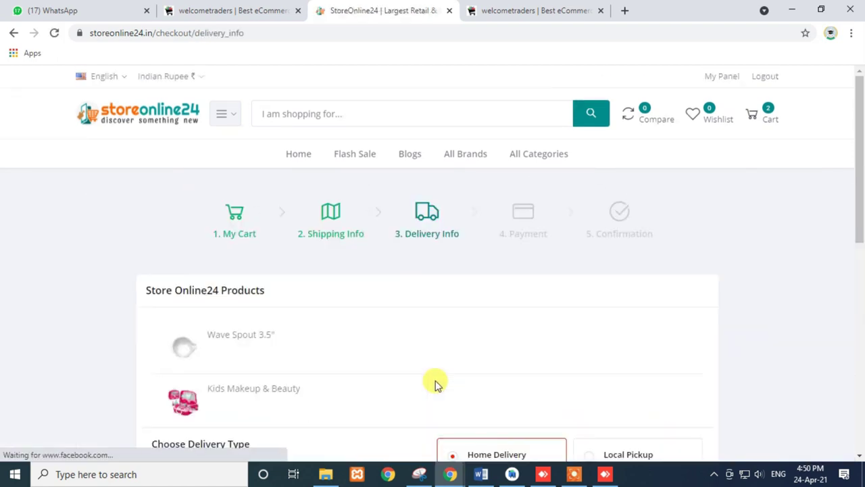
{"action": "scroll", "coordinate": [432, 362], "scroll_direction": "down", "scroll_amount": 3}
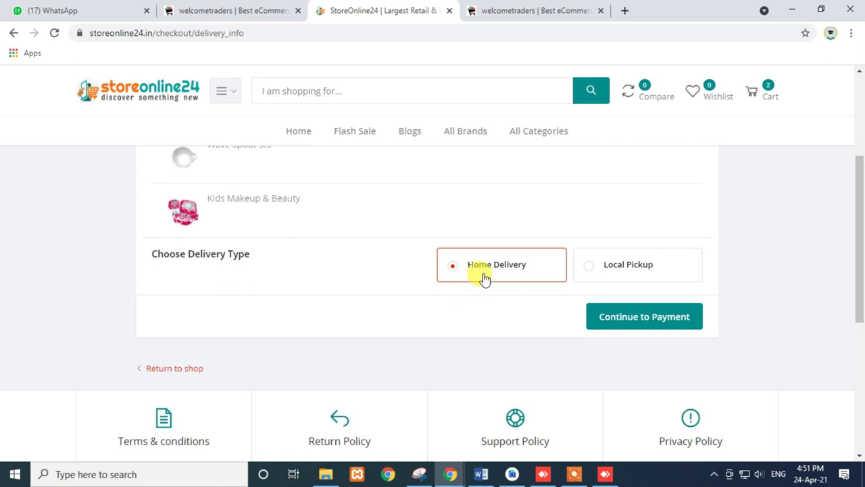
{"action": "left_click", "coordinate": [589, 273]}
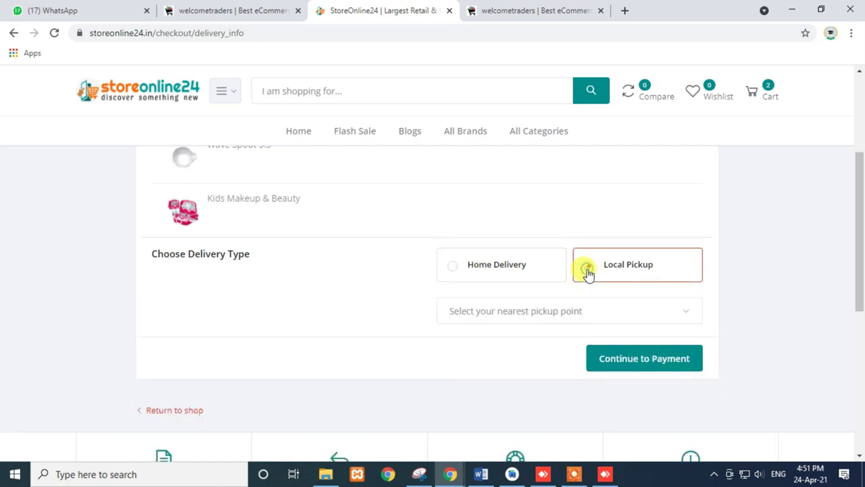
{"action": "left_click", "coordinate": [511, 9]}
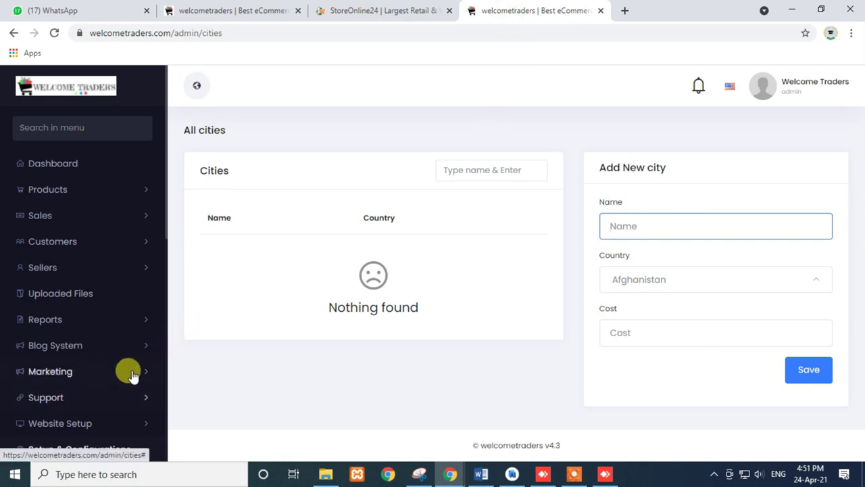
{"action": "key", "text": "ctrl+shift+Tab"}
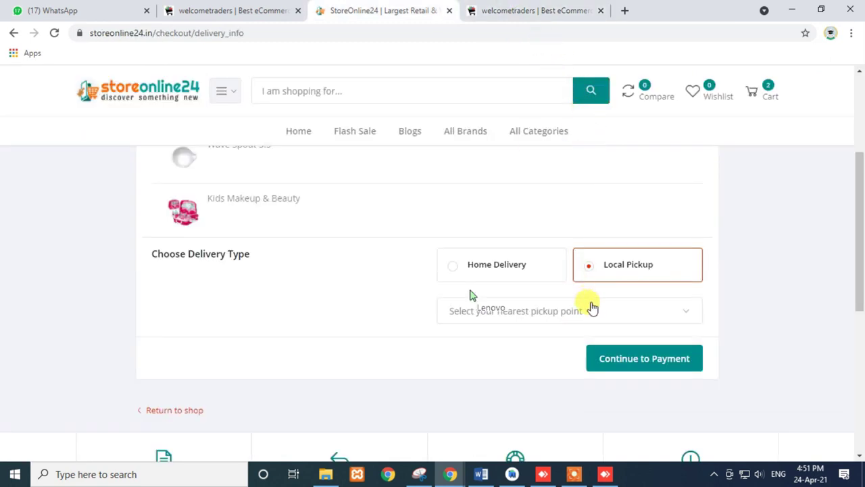
{"action": "left_click", "coordinate": [449, 274]}
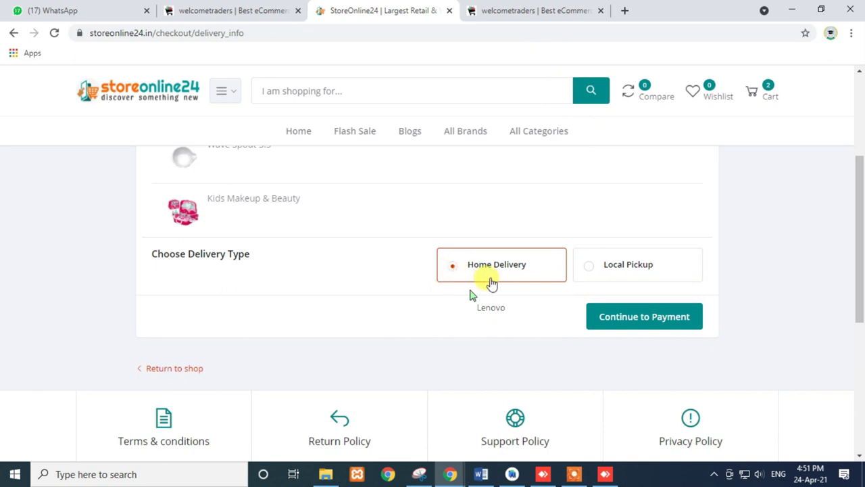
- Open the pickup-point list, find no options, and go to the admin tab
{"action": "scroll", "coordinate": [184, 290], "scroll_direction": "up", "scroll_amount": 1}
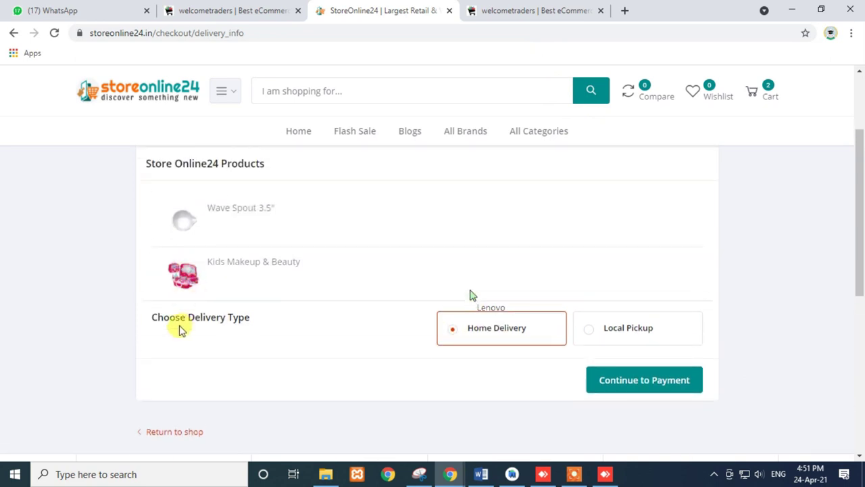
{"action": "triple_click", "coordinate": [169, 314]}
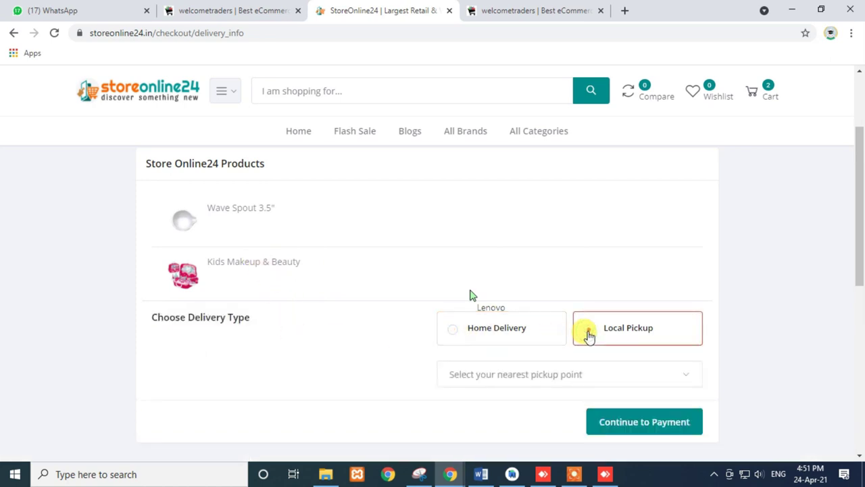
{"action": "left_click", "coordinate": [557, 380]}
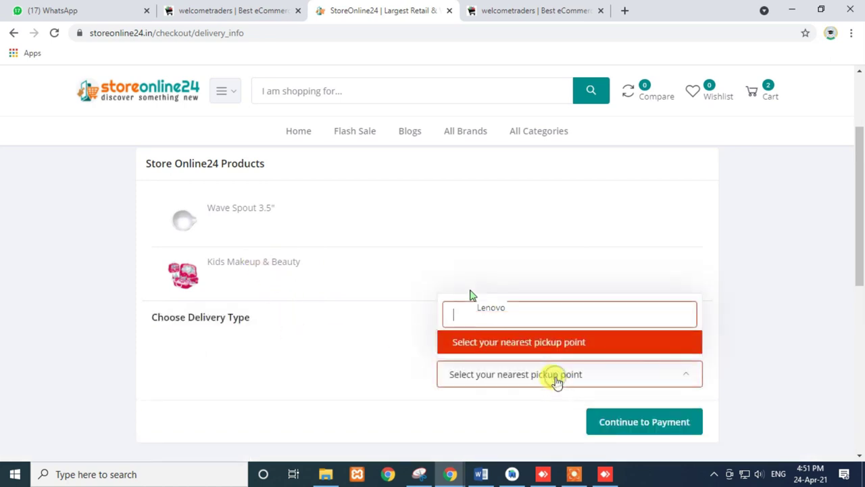
{"action": "key", "text": "ctrl+Tab"}
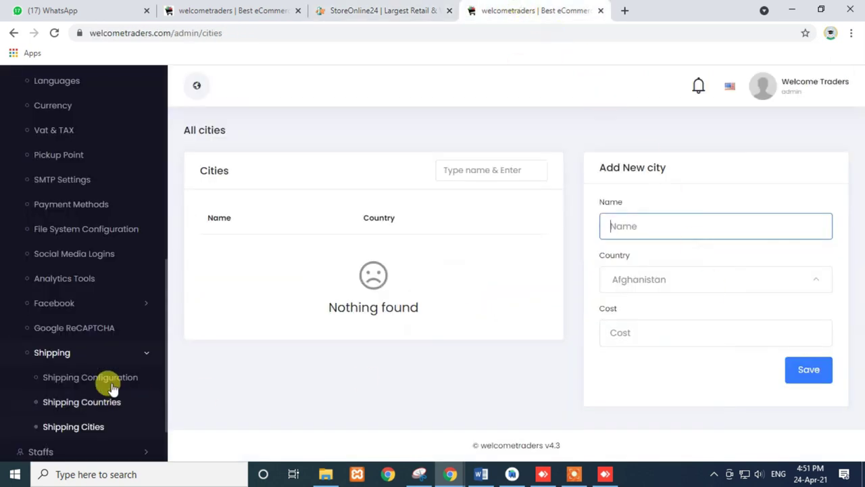
- Expand Setup & Configurations in the admin sidebar and open the Pickup Point list
{"action": "scroll", "coordinate": [119, 372], "scroll_direction": "down", "scroll_amount": 1}
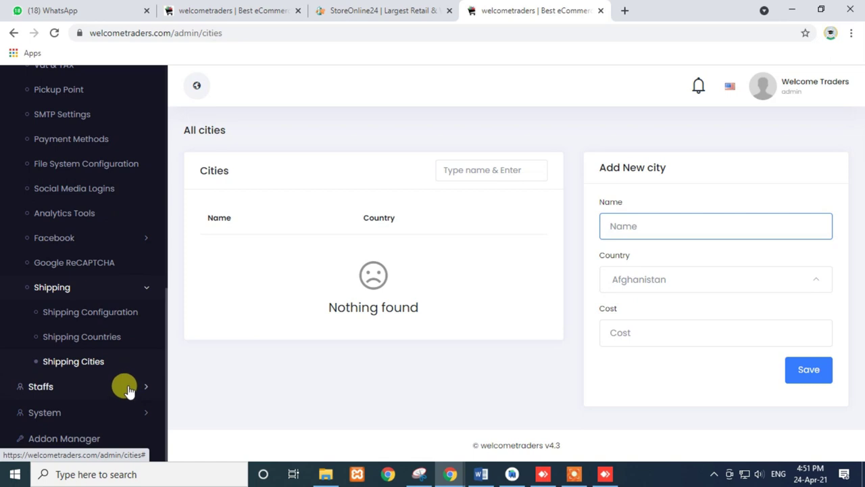
{"action": "left_click", "coordinate": [125, 387]}
{"action": "left_click", "coordinate": [125, 408]}
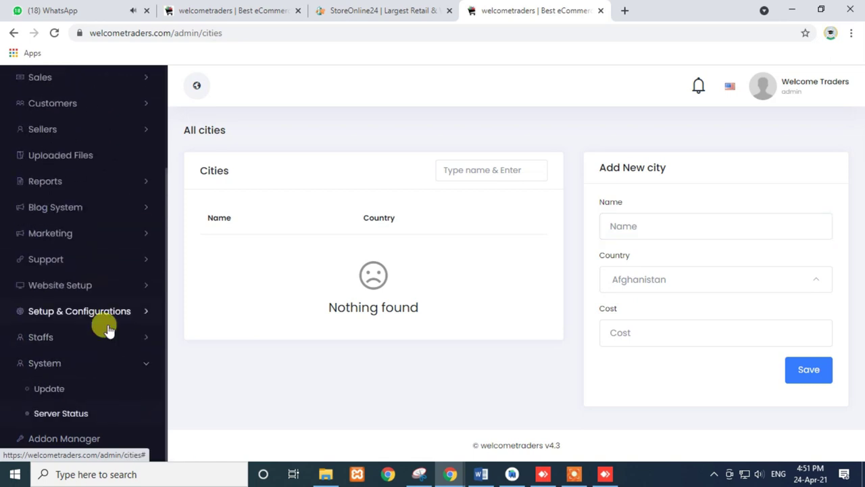
{"action": "scroll", "coordinate": [101, 279], "scroll_direction": "up", "scroll_amount": 1}
{"action": "left_click", "coordinate": [111, 350]}
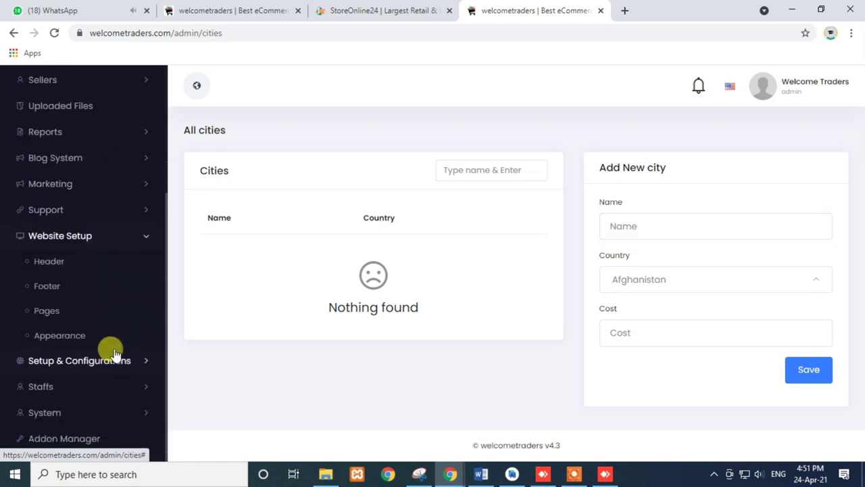
{"action": "left_click", "coordinate": [115, 361]}
{"action": "scroll", "coordinate": [112, 361], "scroll_direction": "down", "scroll_amount": 5}
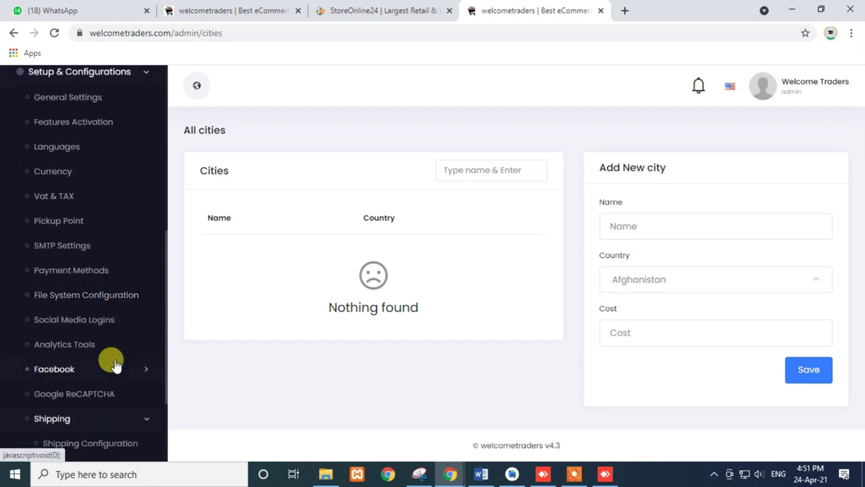
{"action": "scroll", "coordinate": [116, 365], "scroll_direction": "down", "scroll_amount": 2}
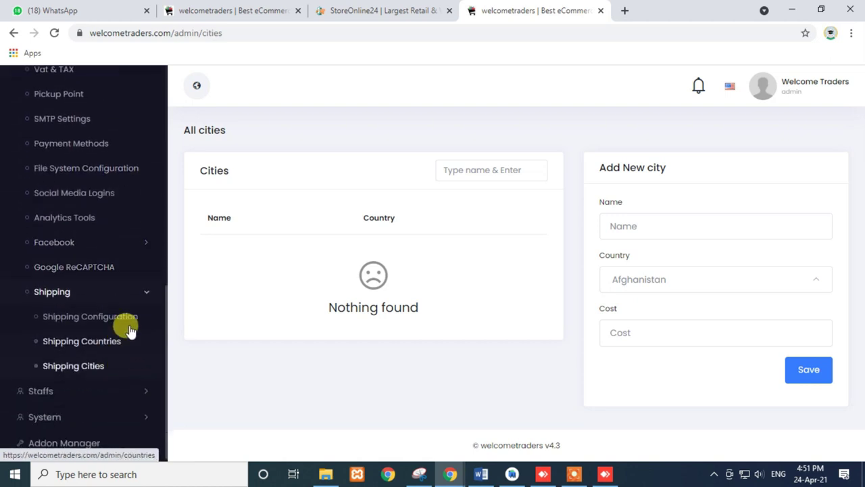
{"action": "scroll", "coordinate": [101, 202], "scroll_direction": "up", "scroll_amount": 1}
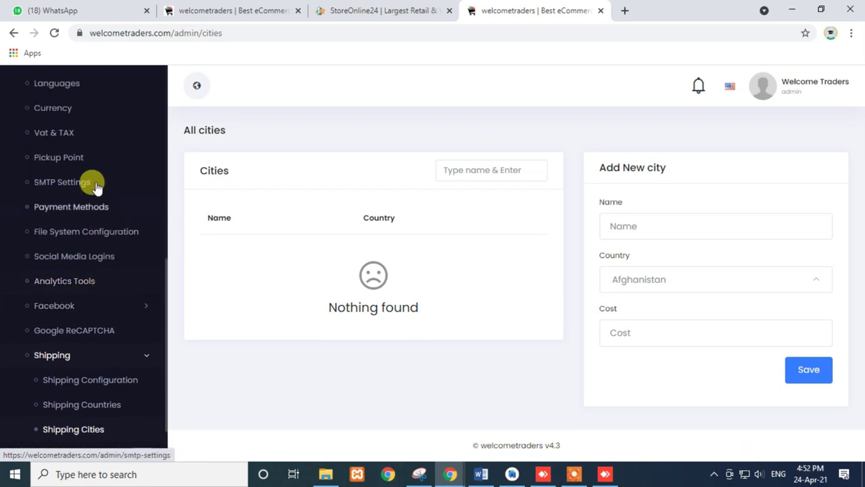
{"action": "left_click", "coordinate": [42, 163]}
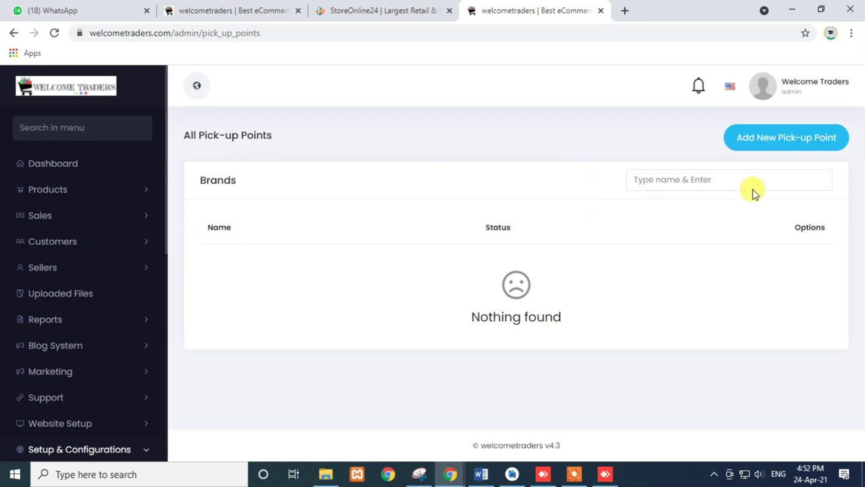
- Start a new pick-up point, step through Name, Location and Phone, and switch its status on
{"action": "left_click", "coordinate": [767, 140]}
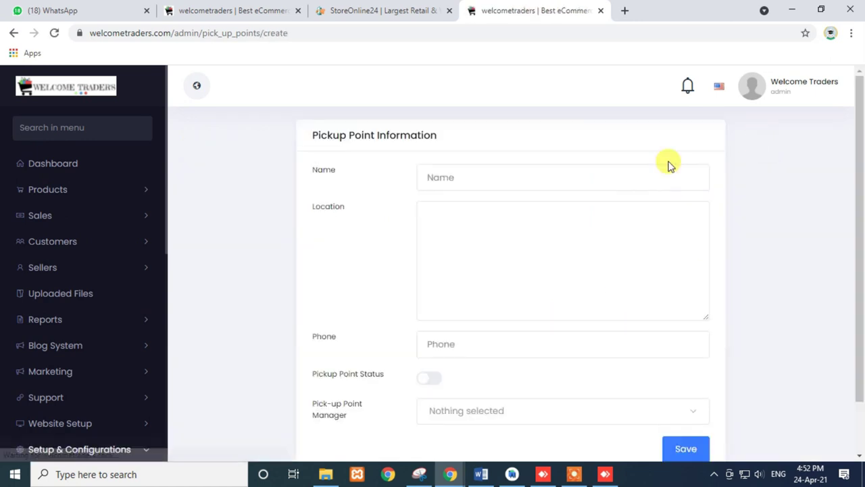
{"action": "scroll", "coordinate": [473, 242], "scroll_direction": "down", "scroll_amount": 1}
{"action": "scroll", "coordinate": [473, 243], "scroll_direction": "up", "scroll_amount": 1}
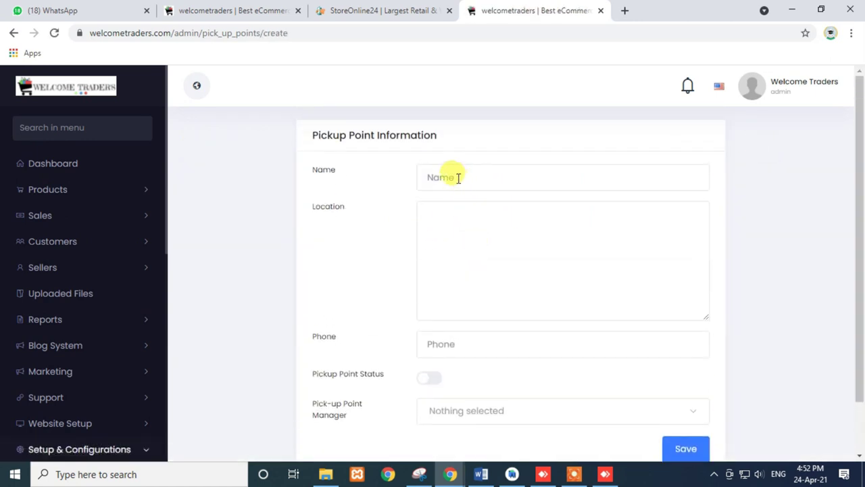
{"action": "left_click", "coordinate": [457, 178]}
{"action": "left_click", "coordinate": [459, 257]}
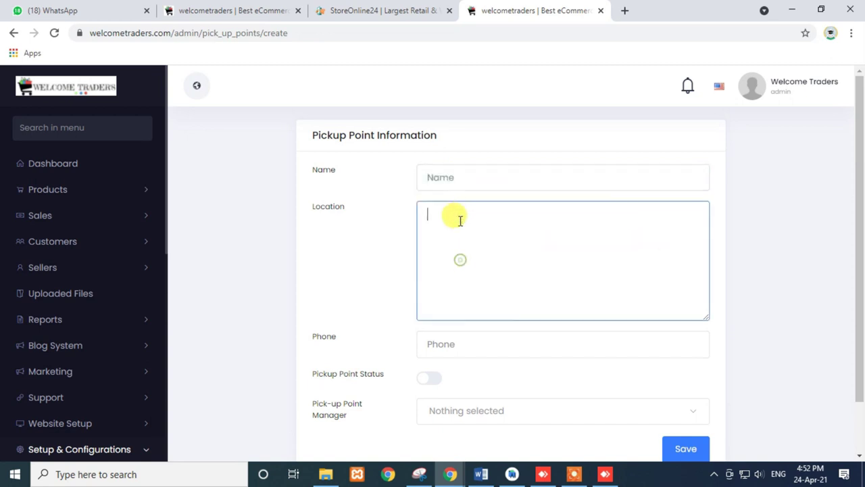
{"action": "scroll", "coordinate": [460, 221], "scroll_direction": "down", "scroll_amount": 1}
{"action": "left_click", "coordinate": [457, 281]}
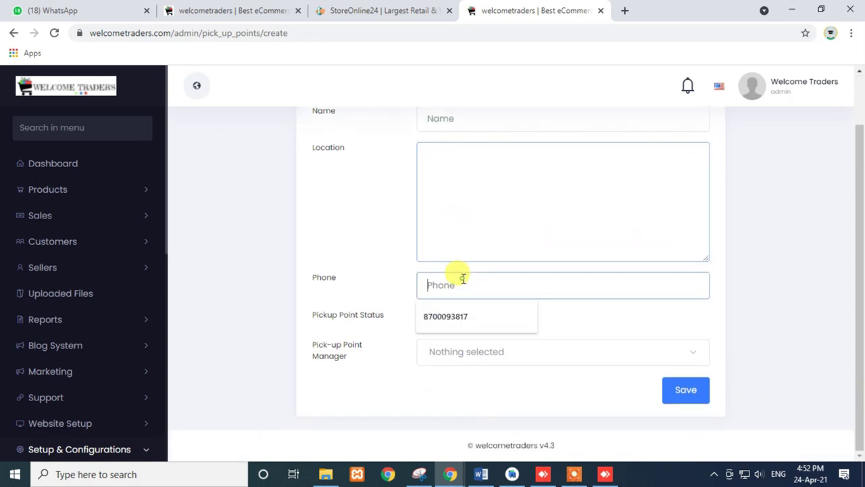
{"action": "left_click", "coordinate": [587, 302]}
{"action": "left_click", "coordinate": [431, 321]}
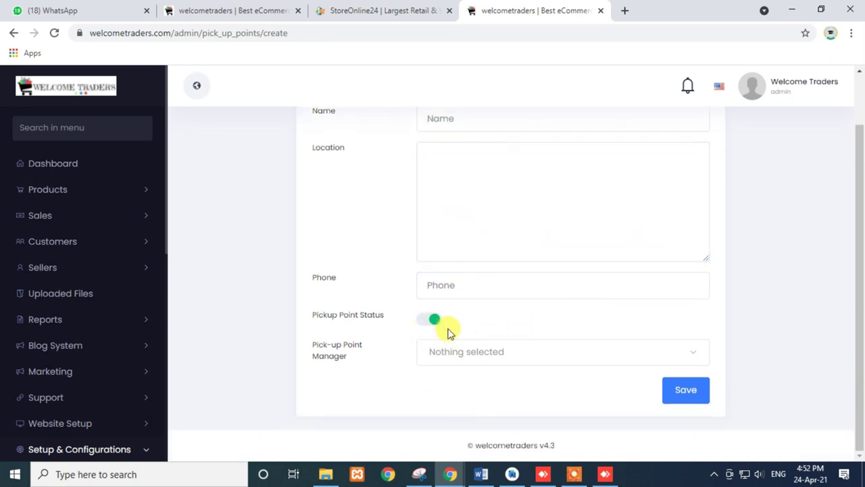
- Check the pick-up point Manager choices, then return to the StoreOnline24 checkout delivery step
{"action": "left_click", "coordinate": [455, 356]}
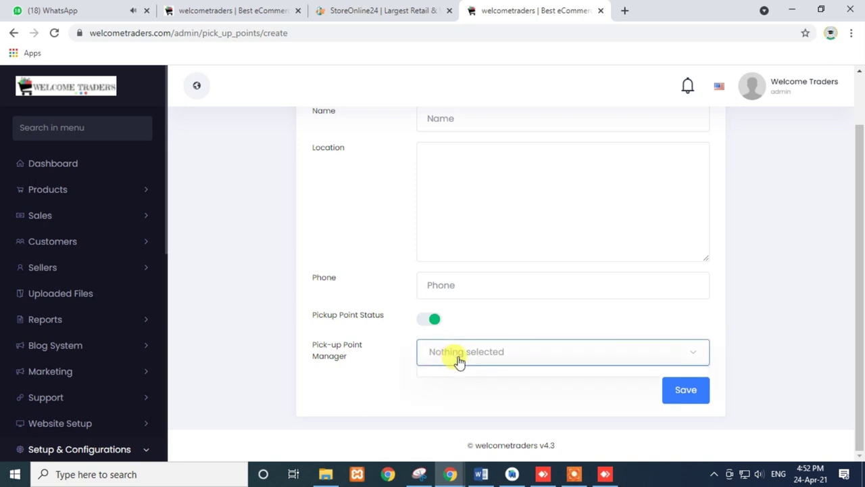
{"action": "left_click", "coordinate": [467, 358]}
{"action": "left_click", "coordinate": [465, 361]}
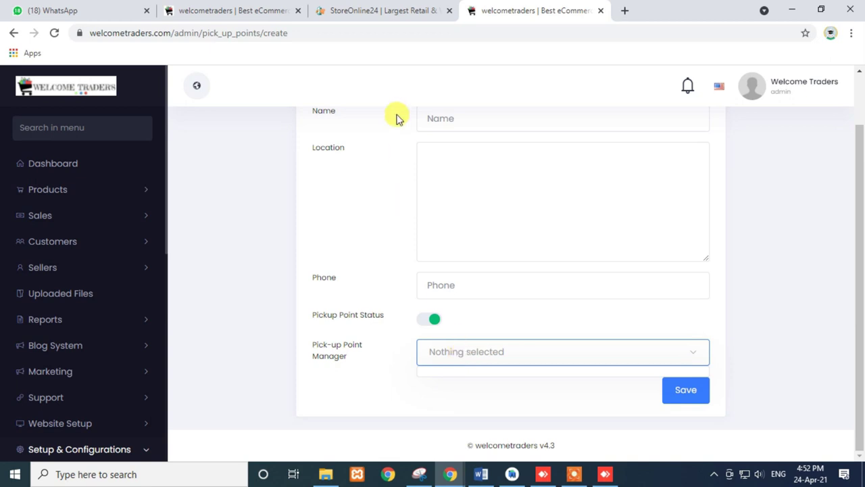
{"action": "left_click", "coordinate": [381, 10]}
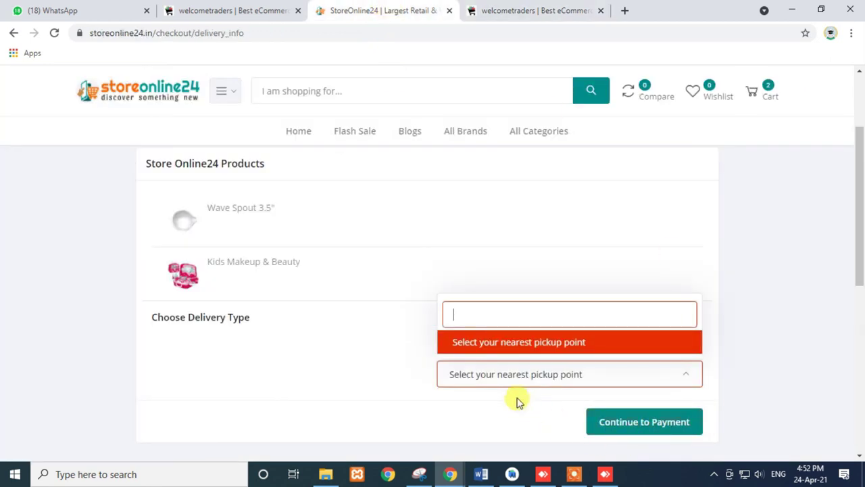
- Choose Home Delivery instead of a pickup point and advance the StoreOnline24 order to Payment
{"action": "left_click", "coordinate": [411, 373]}
{"action": "left_click", "coordinate": [451, 338]}
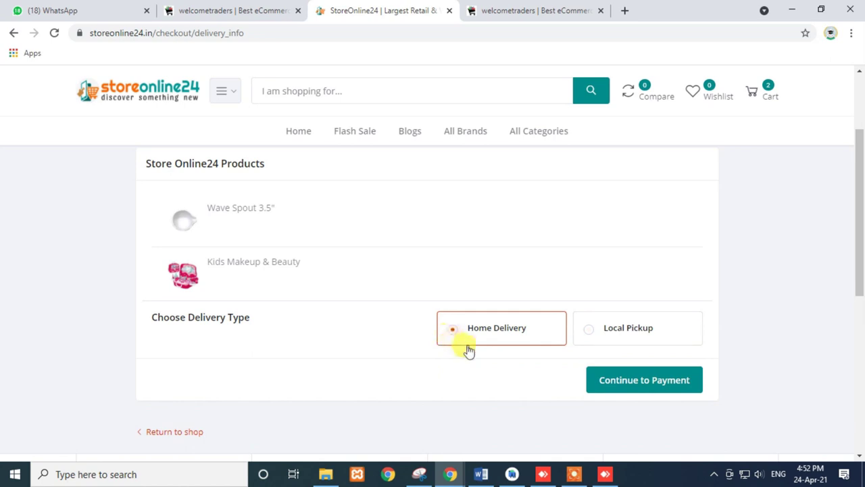
{"action": "left_click", "coordinate": [648, 382]}
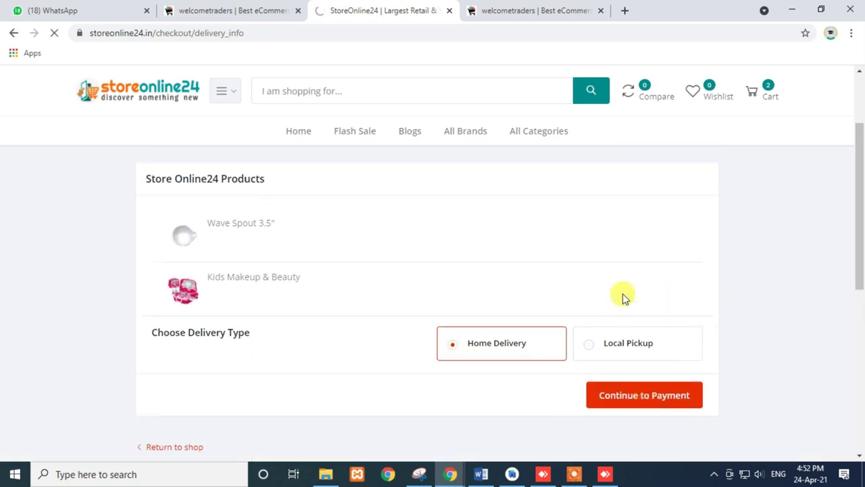
{"action": "scroll", "coordinate": [568, 305], "scroll_direction": "down", "scroll_amount": 1}
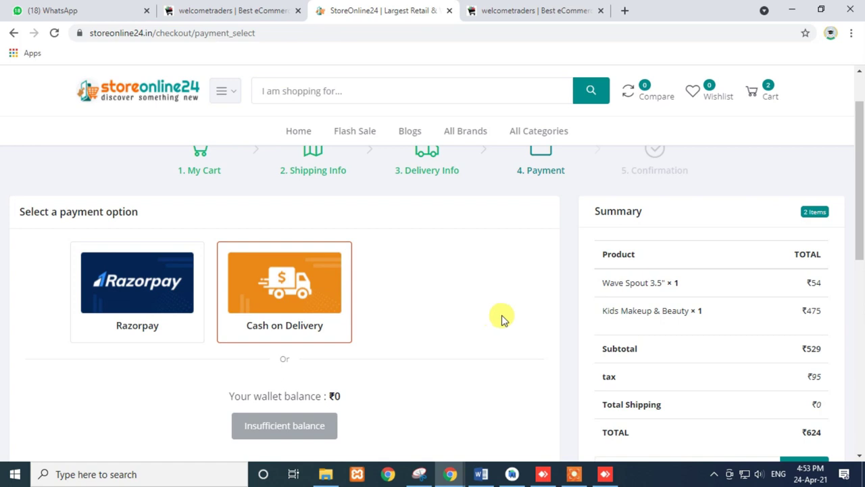
- Check the ₹0 wallet balance and try the Razorpay and Cash on Delivery options
{"action": "scroll", "coordinate": [502, 315], "scroll_direction": "down", "scroll_amount": 2}
{"action": "triple_click", "coordinate": [295, 271]}
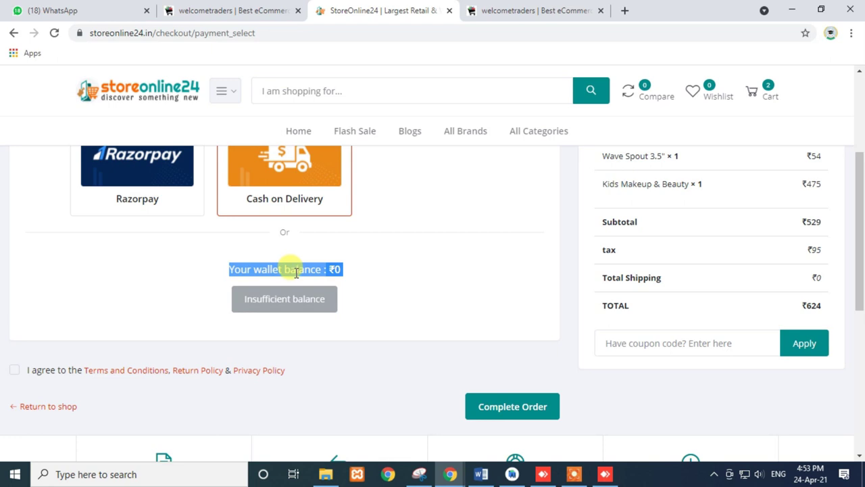
{"action": "scroll", "coordinate": [295, 271], "scroll_direction": "up", "scroll_amount": 1}
{"action": "left_click", "coordinate": [160, 245]}
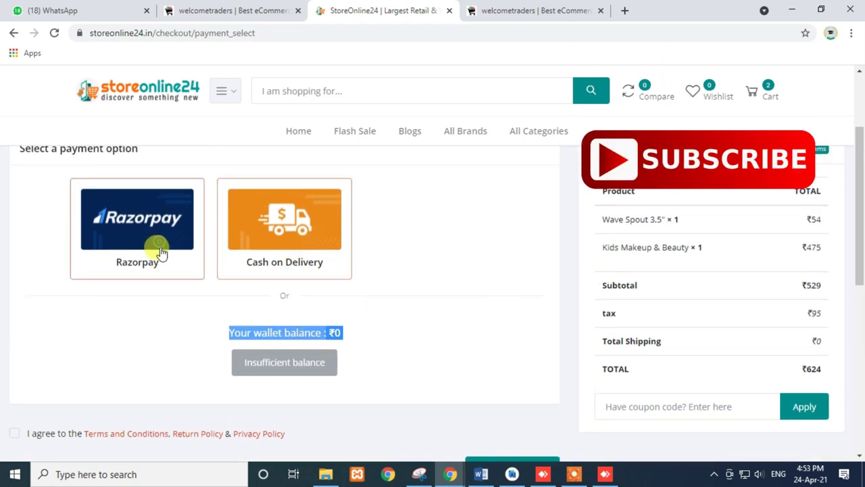
{"action": "left_click", "coordinate": [290, 259]}
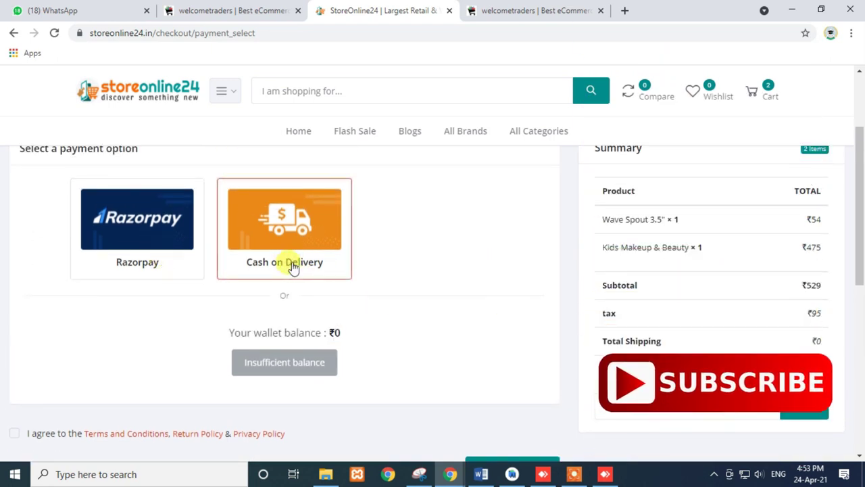
{"action": "scroll", "coordinate": [291, 264], "scroll_direction": "up", "scroll_amount": 1}
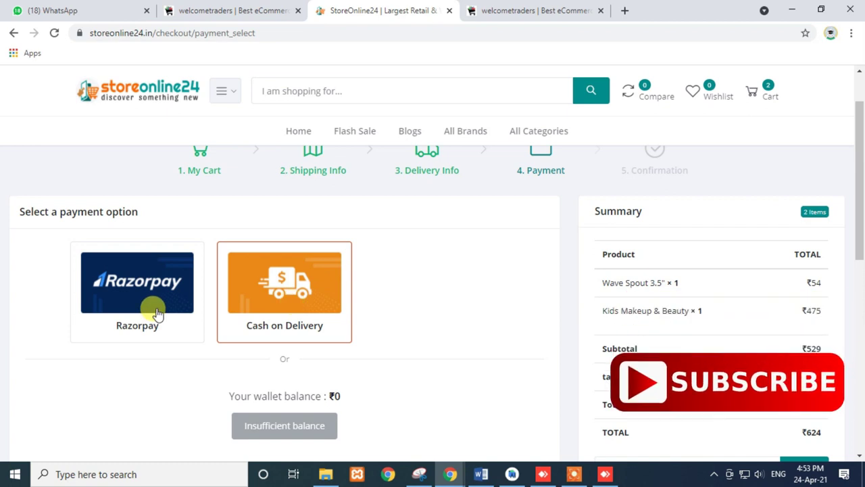
{"action": "left_click", "coordinate": [135, 317]}
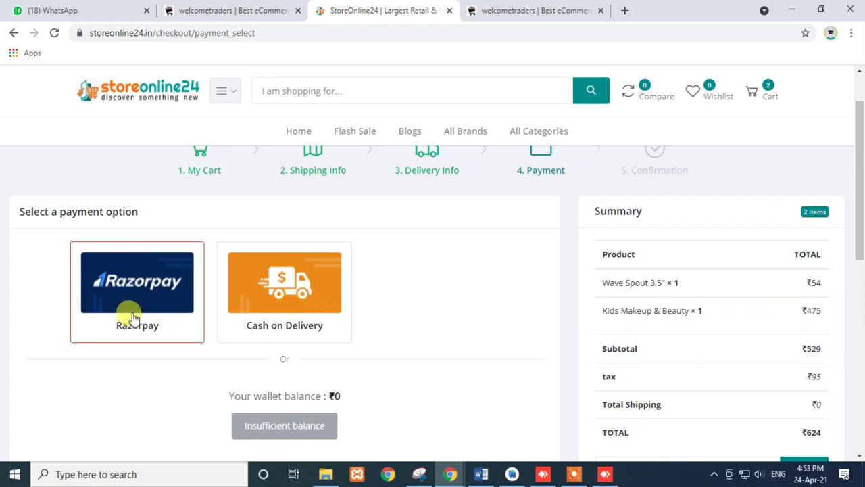
- Glance at the admin pick-up point form, then return to the StoreOnline24 payment step
{"action": "left_click", "coordinate": [535, 12]}
{"action": "scroll", "coordinate": [164, 377], "scroll_direction": "down", "scroll_amount": 2}
{"action": "scroll", "coordinate": [163, 377], "scroll_direction": "down", "scroll_amount": 4}
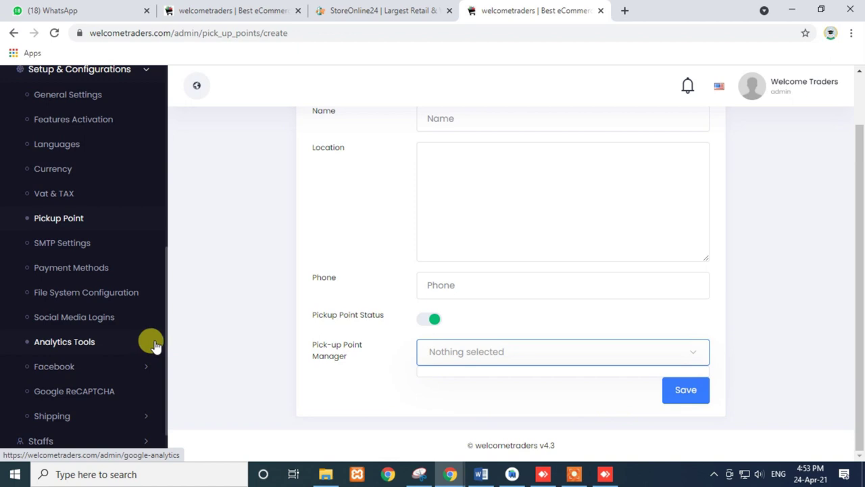
{"action": "left_click", "coordinate": [396, 9]}
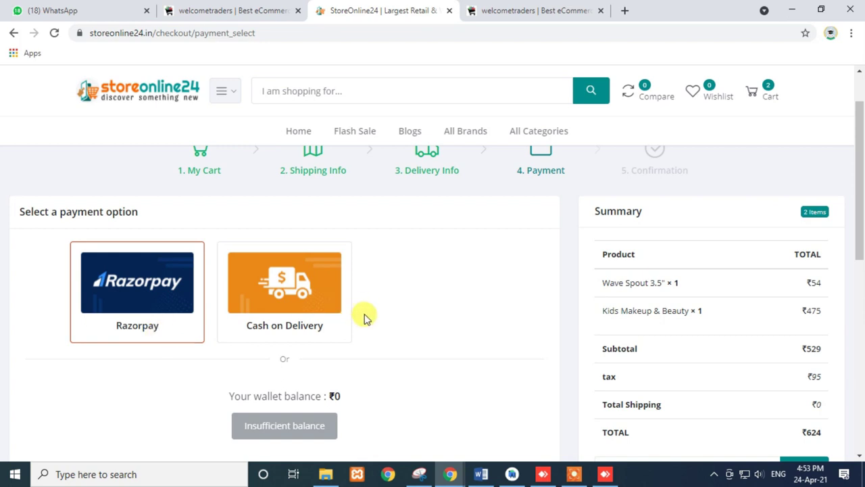
- Select Cash on Delivery and tick the I agree to terms and policies checkbox
{"action": "scroll", "coordinate": [363, 313], "scroll_direction": "down", "scroll_amount": 2}
{"action": "scroll", "coordinate": [274, 231], "scroll_direction": "up", "scroll_amount": 1}
{"action": "left_click", "coordinate": [274, 231]}
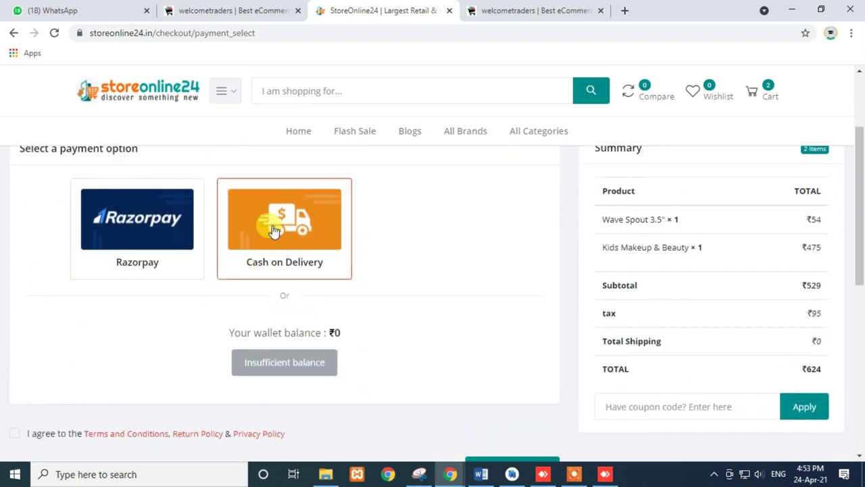
{"action": "scroll", "coordinate": [544, 305], "scroll_direction": "down", "scroll_amount": 2}
{"action": "left_click", "coordinate": [507, 348]}
{"action": "left_click", "coordinate": [15, 306]}
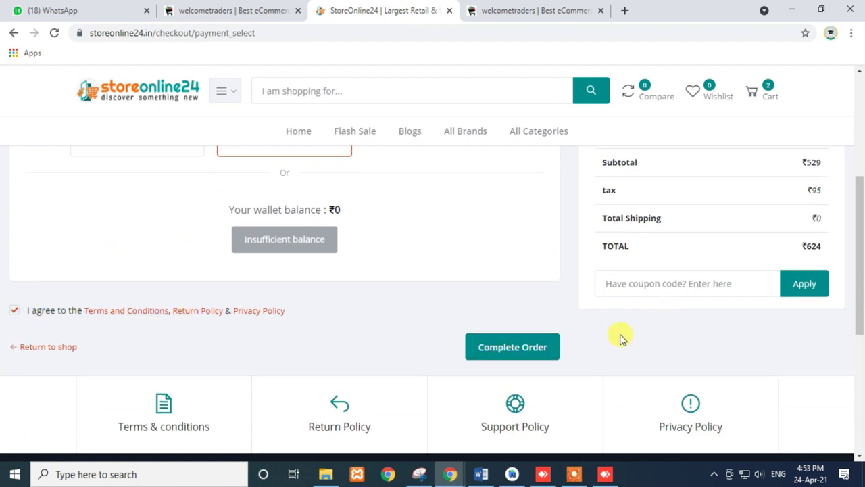
{"action": "scroll", "coordinate": [620, 338], "scroll_direction": "up", "scroll_amount": 1}
- Try the coupon code field and highlight the ₹95 tax amount in the summary
{"action": "left_click", "coordinate": [633, 345]}
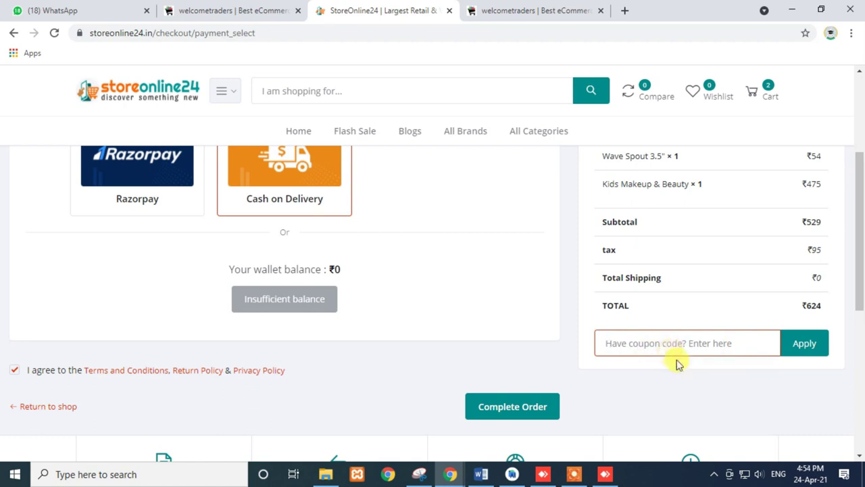
{"action": "scroll", "coordinate": [678, 358], "scroll_direction": "up", "scroll_amount": 2}
{"action": "scroll", "coordinate": [678, 358], "scroll_direction": "down", "scroll_amount": 1}
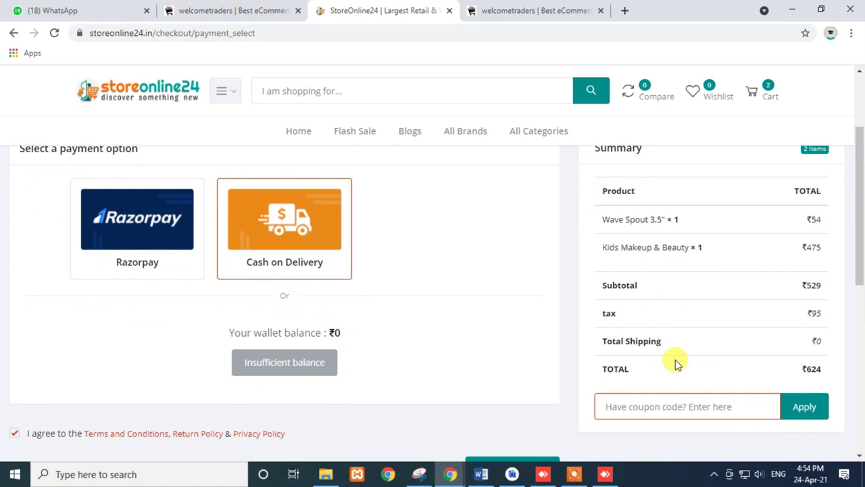
{"action": "left_click_drag", "start_coordinate": [600, 315], "coordinate": [824, 314]}
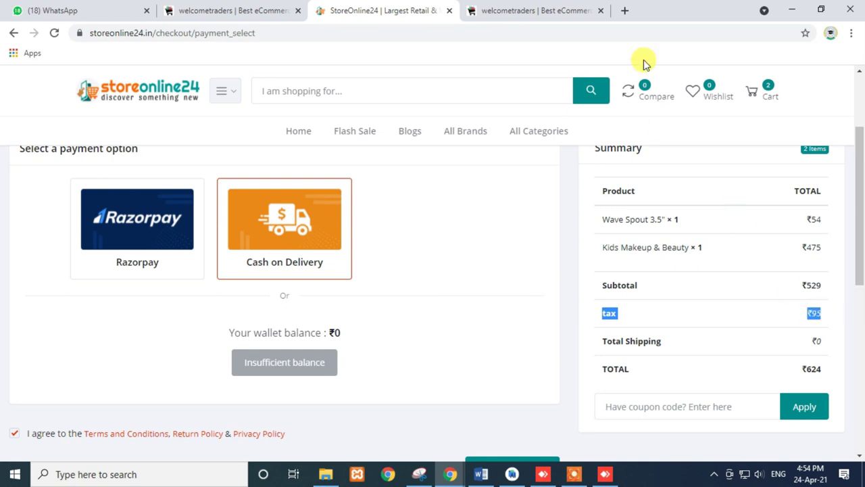
- Check the admin VAT & Tax page, opening and dismissing the Add New Tax form unsaved
{"action": "left_click", "coordinate": [552, 10]}
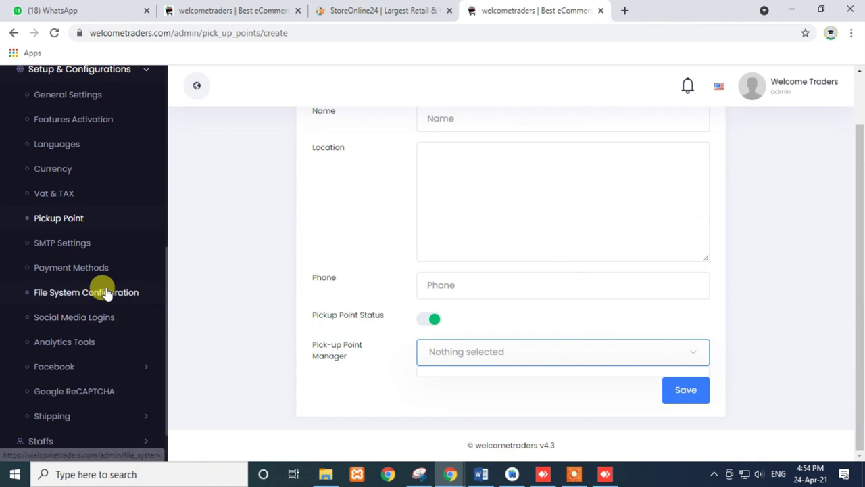
{"action": "left_click", "coordinate": [68, 196]}
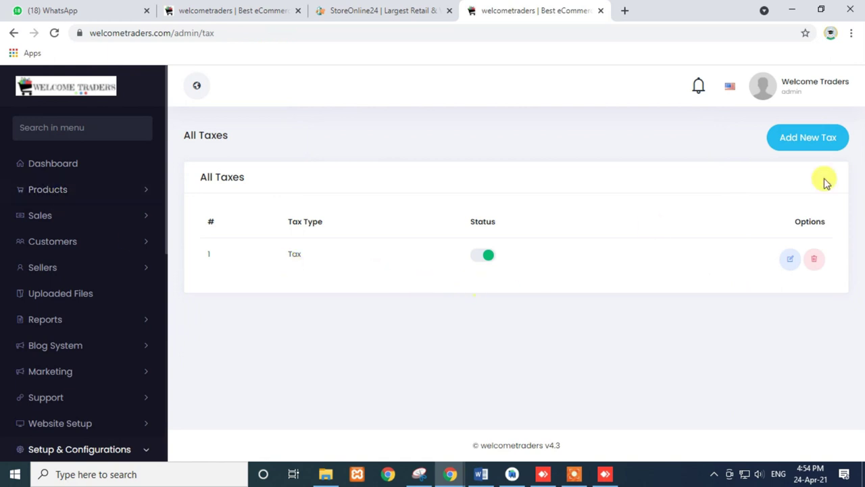
{"action": "left_click", "coordinate": [817, 147]}
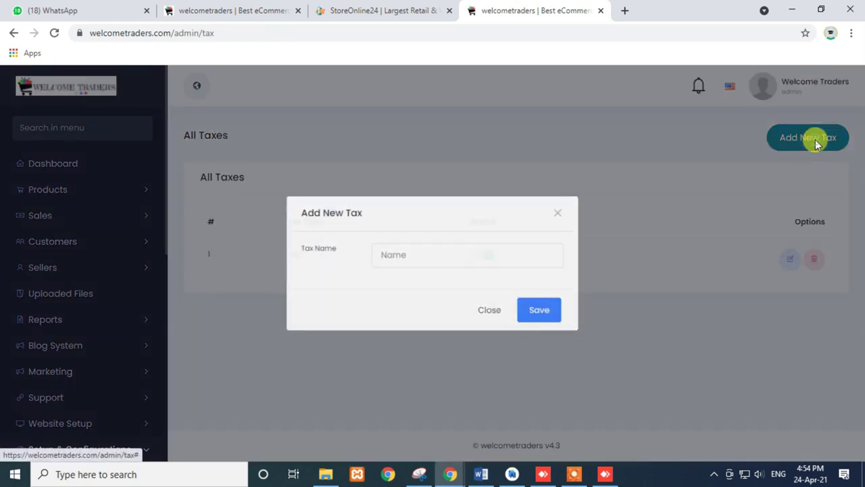
{"action": "left_click", "coordinate": [567, 211]}
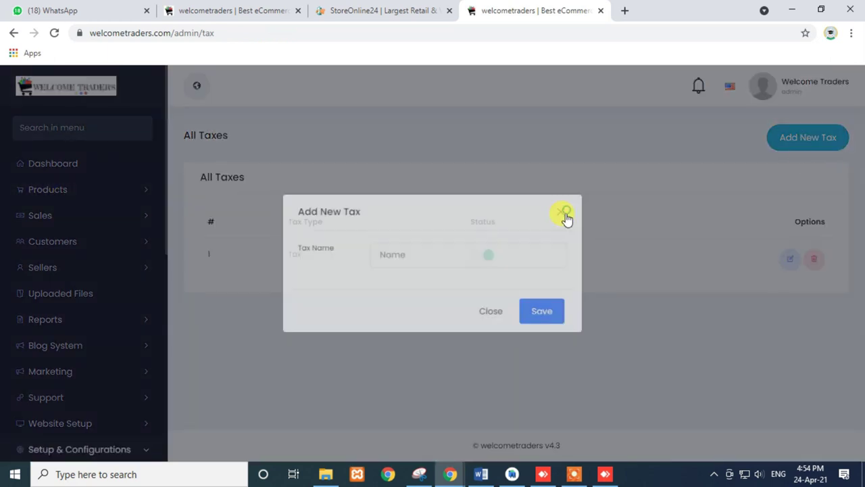
{"action": "left_click", "coordinate": [365, 9]}
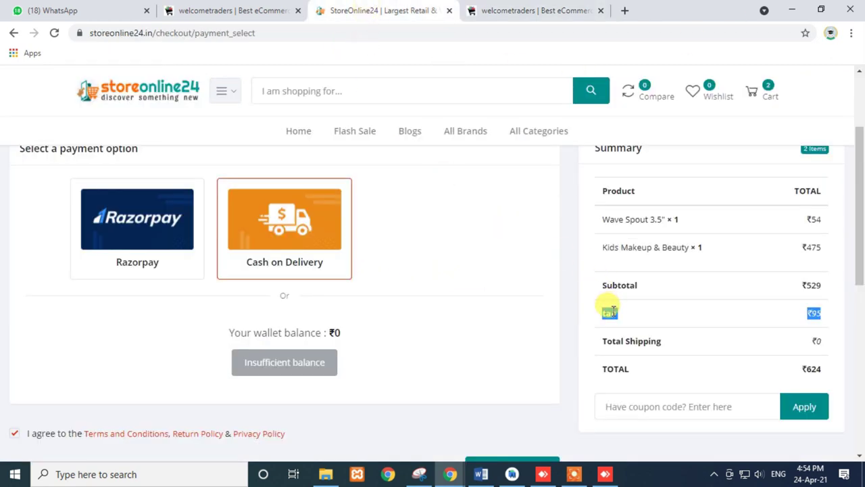
- Submit the two-item ₹624 Cash on Delivery order with Complete Order
{"action": "double_click", "coordinate": [611, 312]}
{"action": "scroll", "coordinate": [502, 291], "scroll_direction": "down", "scroll_amount": 3}
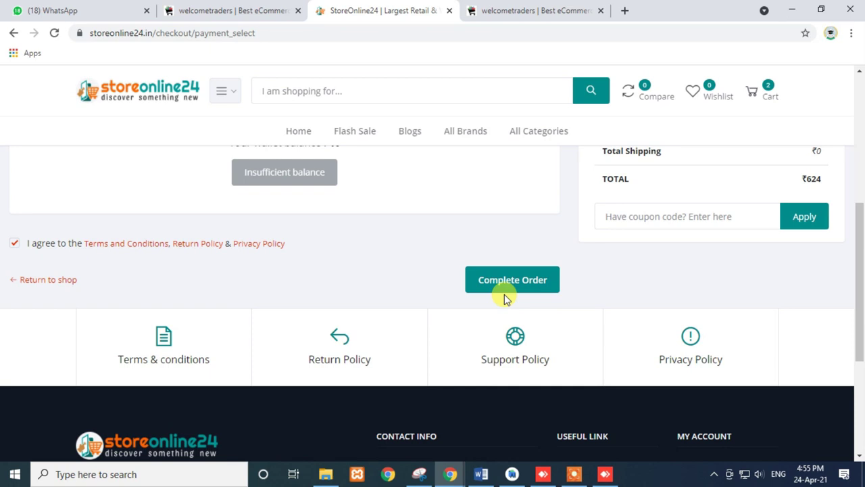
{"action": "scroll", "coordinate": [502, 296], "scroll_direction": "up", "scroll_amount": 2}
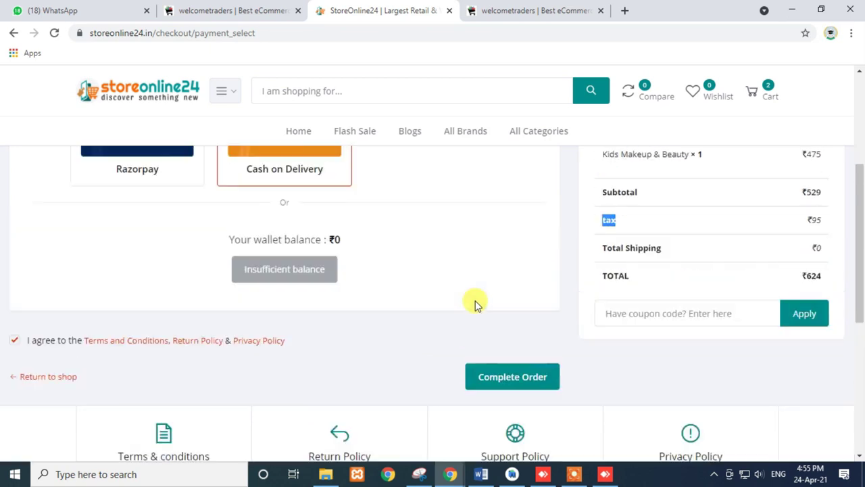
{"action": "left_click", "coordinate": [500, 412]}
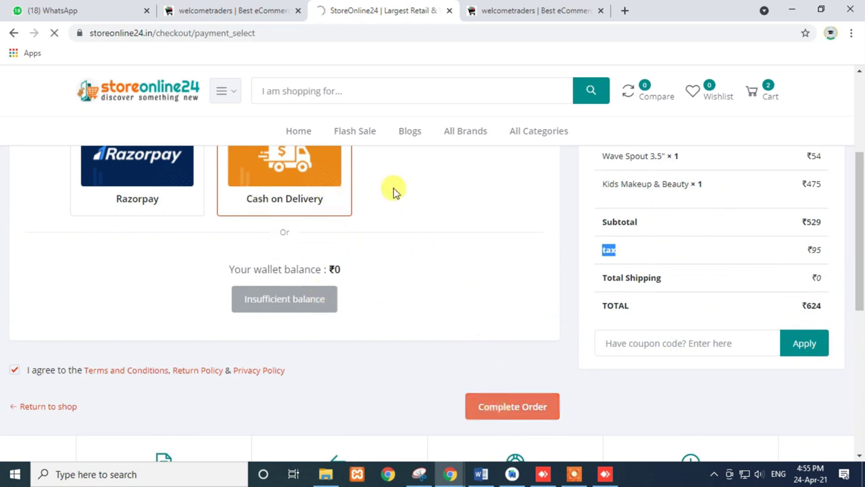
{"action": "scroll", "coordinate": [430, 284], "scroll_direction": "down", "scroll_amount": 4}
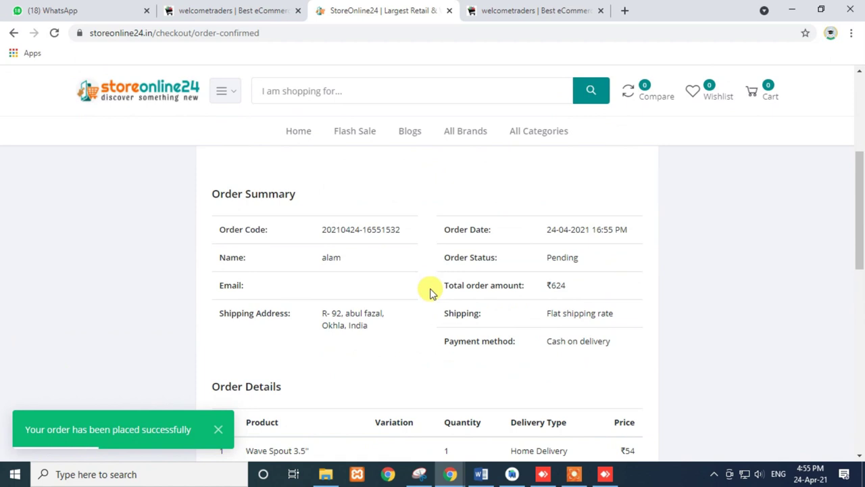
{"action": "scroll", "coordinate": [431, 290], "scroll_direction": "up", "scroll_amount": 3}
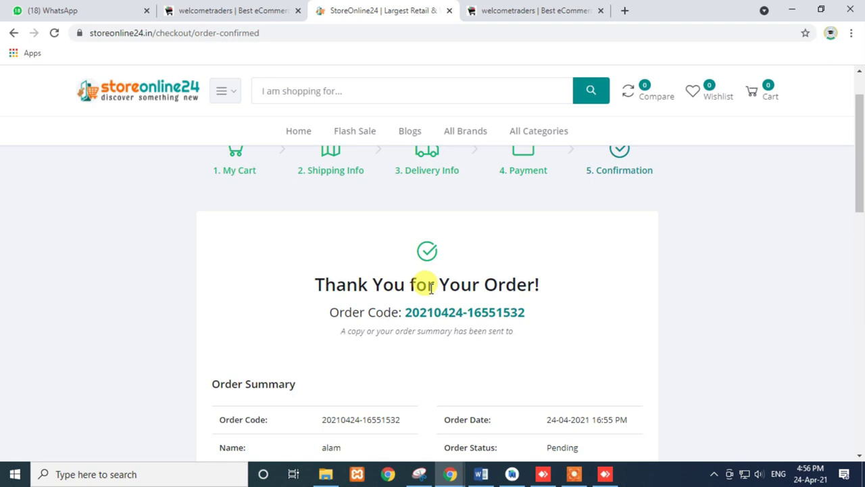
- Return to the admin in a smaller browser window and open the Dashboard from the menu
{"action": "left_click", "coordinate": [512, 11]}
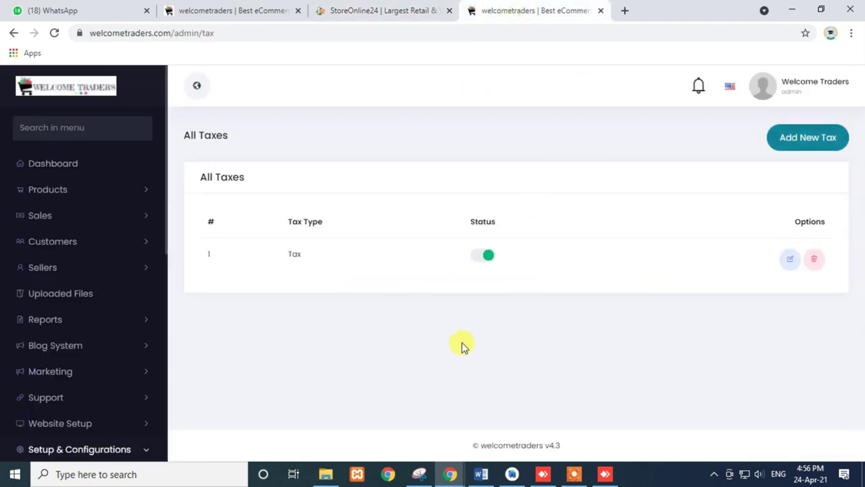
{"action": "left_click", "coordinate": [821, 9]}
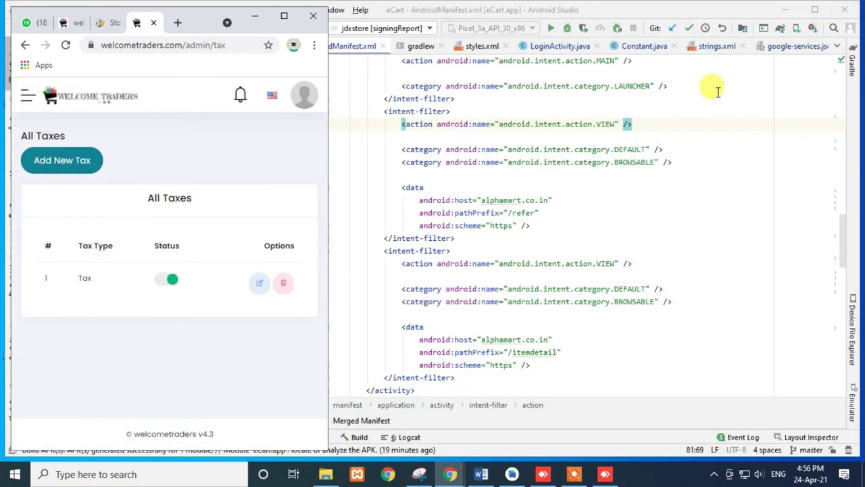
{"action": "left_click", "coordinate": [28, 98]}
{"action": "scroll", "coordinate": [155, 232], "scroll_direction": "down", "scroll_amount": 8}
{"action": "scroll", "coordinate": [150, 358], "scroll_direction": "up", "scroll_amount": 10}
{"action": "left_click", "coordinate": [58, 175]}
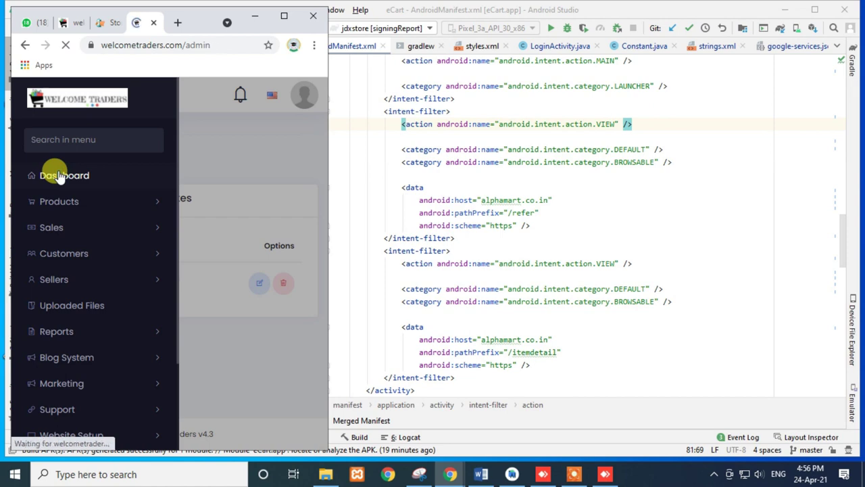
- Advance the Top 12 Products carousel by three items
{"action": "scroll", "coordinate": [193, 270], "scroll_direction": "down", "scroll_amount": 3}
{"action": "scroll", "coordinate": [194, 268], "scroll_direction": "up", "scroll_amount": 3}
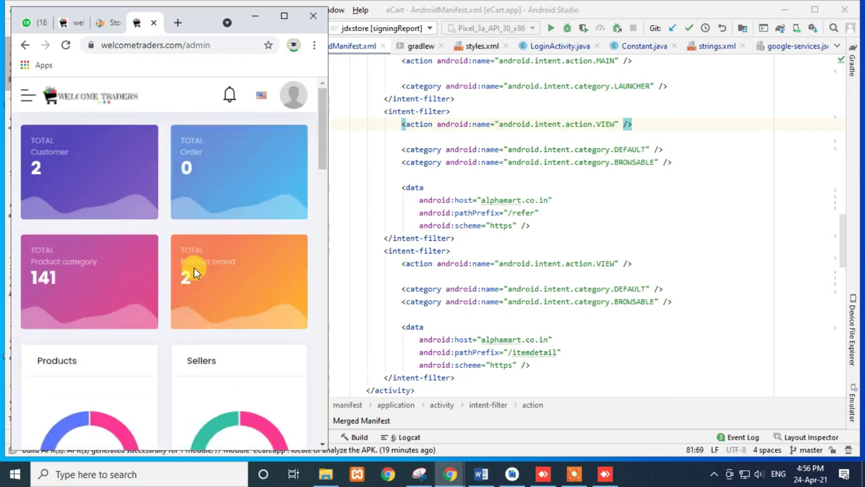
{"action": "scroll", "coordinate": [194, 271], "scroll_direction": "down", "scroll_amount": 15}
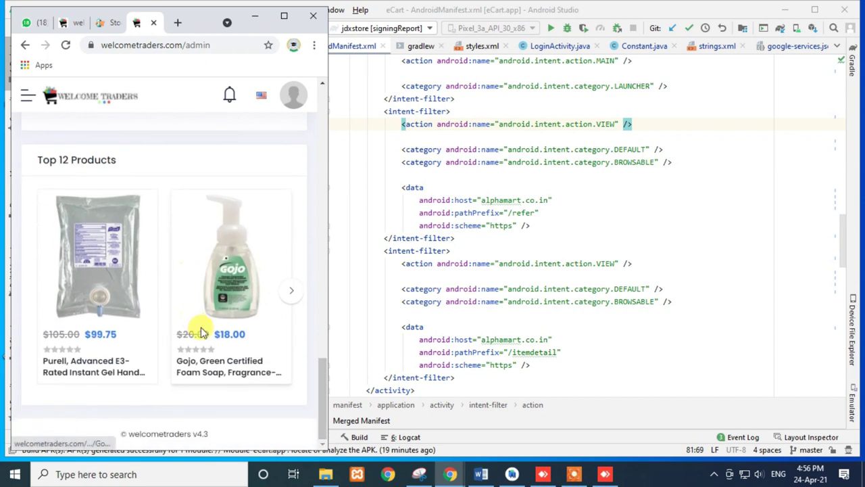
{"action": "left_click", "coordinate": [286, 299]}
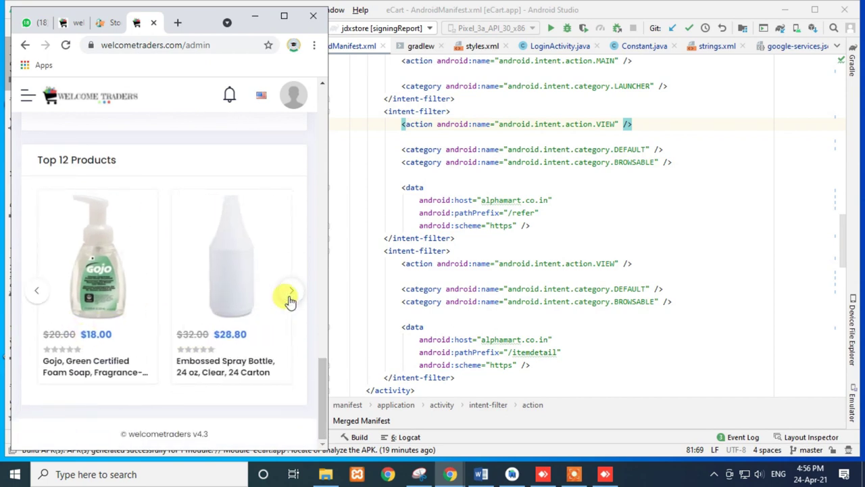
{"action": "left_click", "coordinate": [287, 299]}
{"action": "left_click", "coordinate": [287, 300]}
- Keep cycling the Top 12 Products carousel and highlight the v4.3 footer version text
{"action": "left_click", "coordinate": [289, 301]}
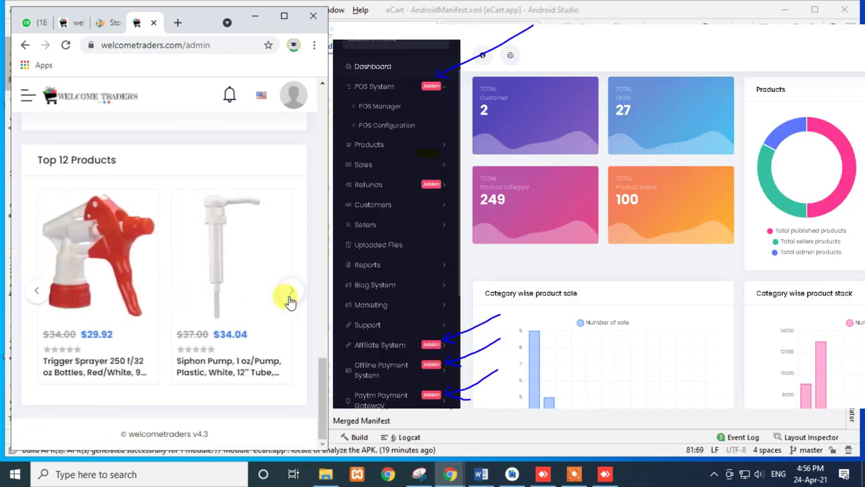
{"action": "left_click_drag", "start_coordinate": [217, 433], "coordinate": [130, 434]}
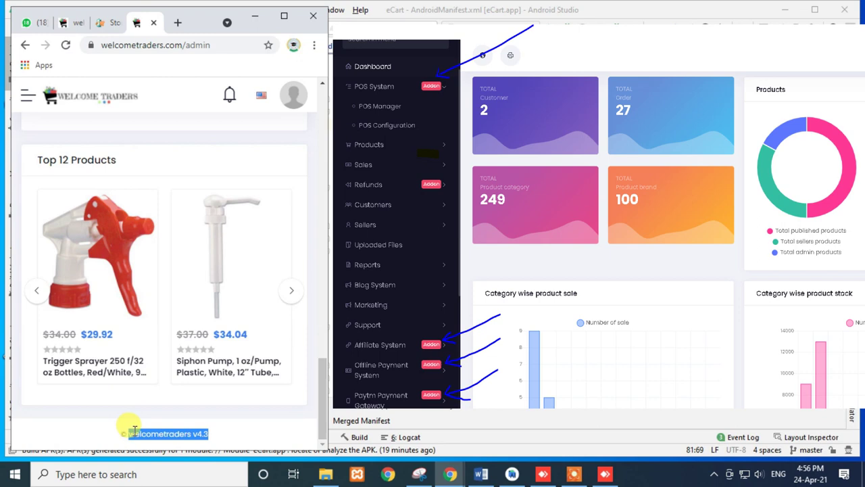
{"action": "scroll", "coordinate": [174, 374], "scroll_direction": "up", "scroll_amount": 4}
{"action": "scroll", "coordinate": [174, 373], "scroll_direction": "down", "scroll_amount": 4}
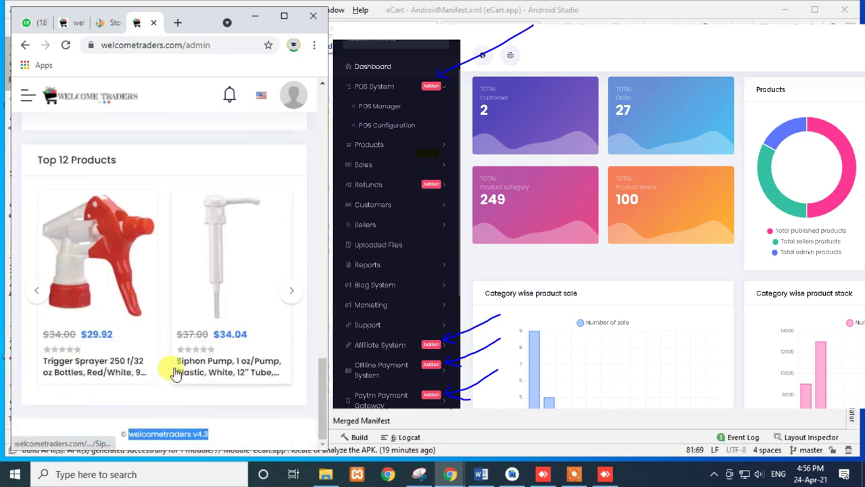
{"action": "left_click", "coordinate": [290, 294]}
{"action": "scroll", "coordinate": [225, 352], "scroll_direction": "up", "scroll_amount": 2}
{"action": "scroll", "coordinate": [225, 351], "scroll_direction": "up", "scroll_amount": 4}
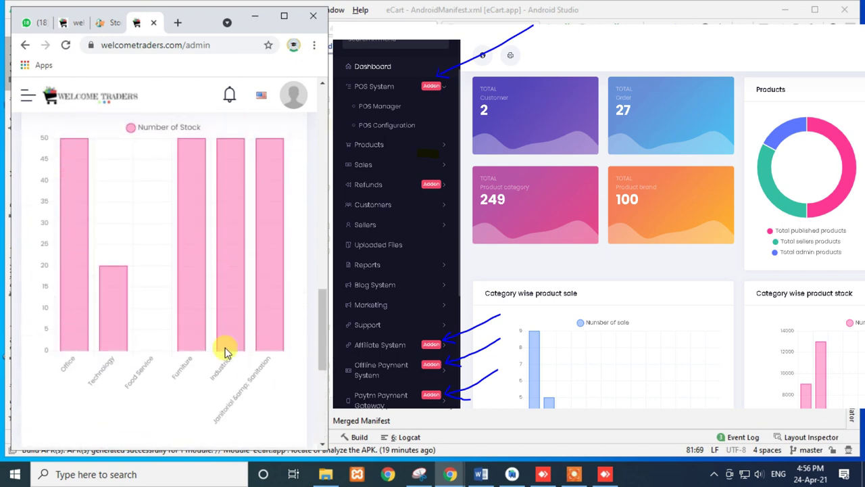
{"action": "scroll", "coordinate": [203, 352], "scroll_direction": "down", "scroll_amount": 5}
{"action": "left_click", "coordinate": [38, 354]}
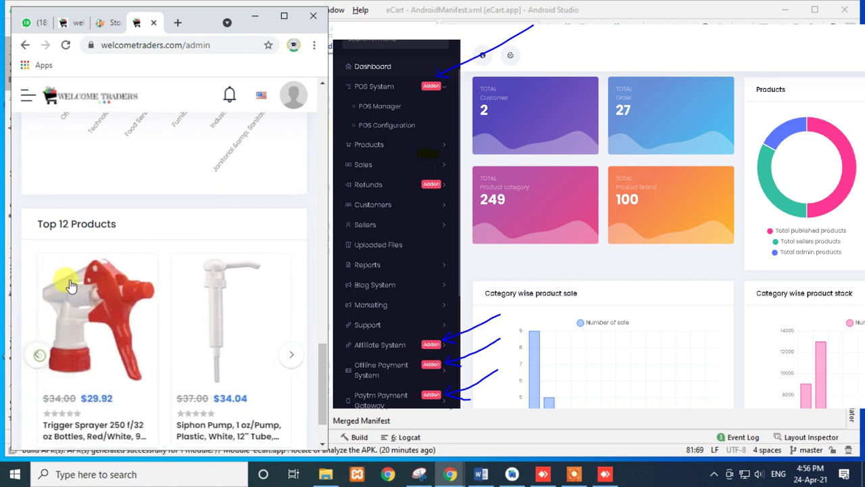
{"action": "scroll", "coordinate": [71, 284], "scroll_direction": "up", "scroll_amount": 10}
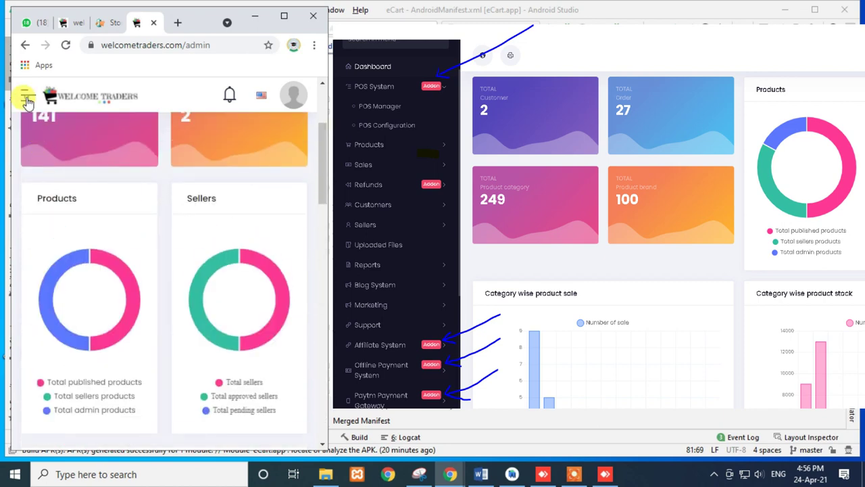
- Open and close the admin sidebar menu, then maximize the browser window
{"action": "left_click", "coordinate": [27, 95]}
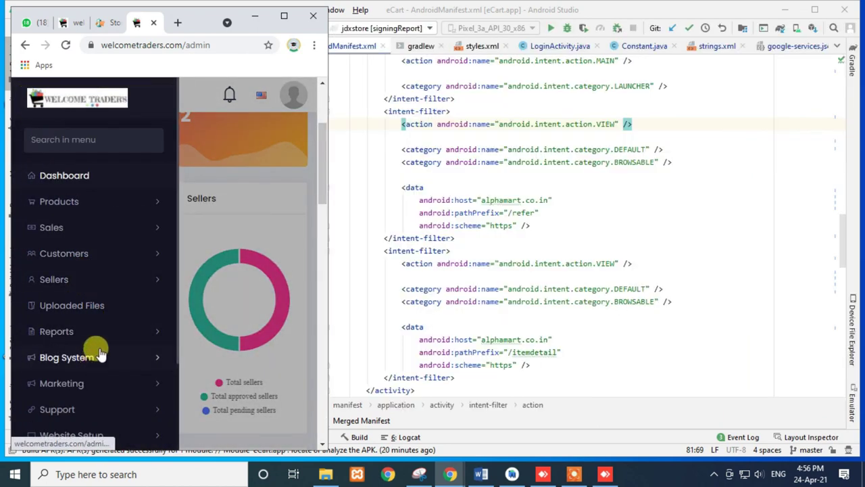
{"action": "left_click", "coordinate": [226, 142]}
{"action": "scroll", "coordinate": [219, 186], "scroll_direction": "up", "scroll_amount": 2}
{"action": "left_click", "coordinate": [282, 19]}
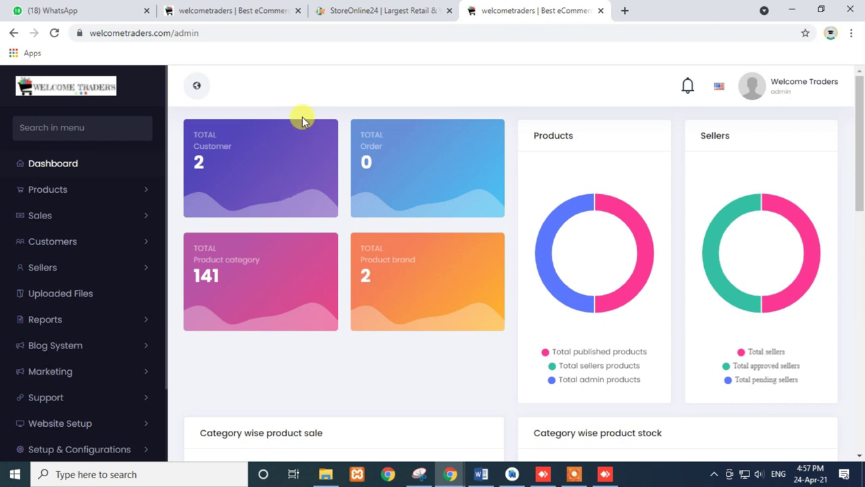
- Scroll through the StoreOnline24 order confirmation, highlighting the thank-you heading and order details
{"action": "left_click", "coordinate": [358, 11]}
{"action": "scroll", "coordinate": [404, 248], "scroll_direction": "down", "scroll_amount": 2}
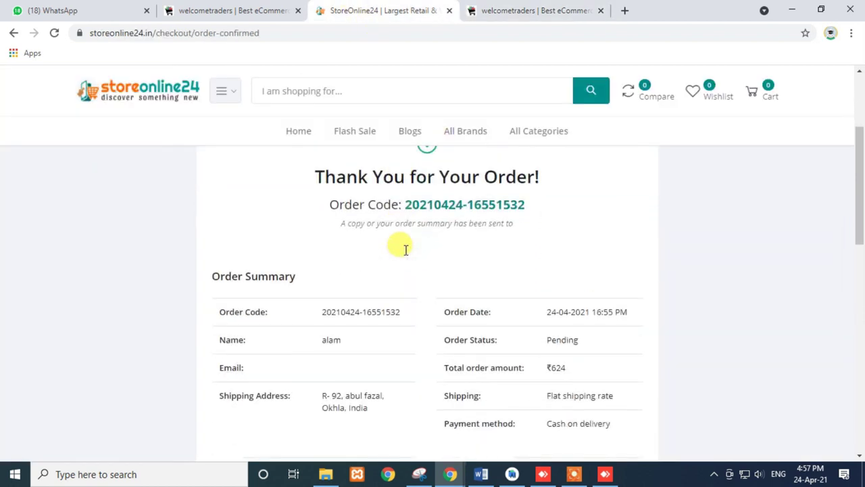
{"action": "scroll", "coordinate": [358, 245], "scroll_direction": "up", "scroll_amount": 1}
{"action": "left_click_drag", "start_coordinate": [304, 218], "coordinate": [527, 272]}
{"action": "left_click", "coordinate": [526, 271]}
{"action": "scroll", "coordinate": [511, 297], "scroll_direction": "down", "scroll_amount": 3}
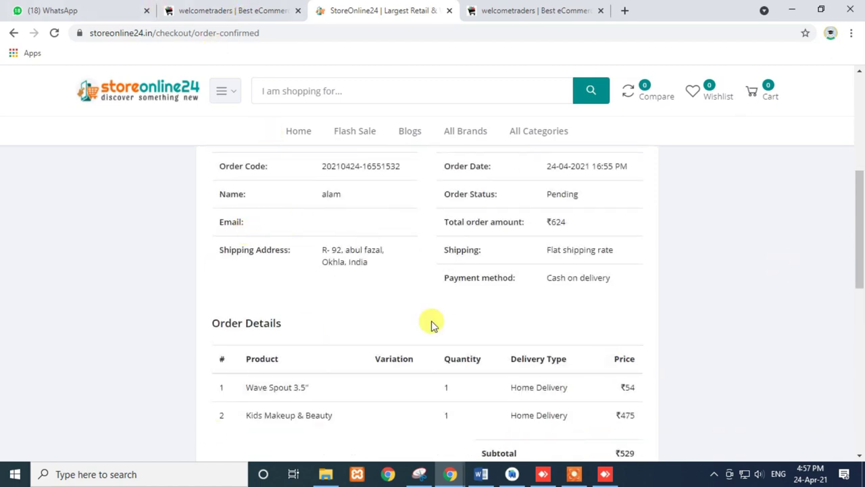
{"action": "scroll", "coordinate": [409, 357], "scroll_direction": "down", "scroll_amount": 3}
{"action": "scroll", "coordinate": [409, 358], "scroll_direction": "up", "scroll_amount": 7}
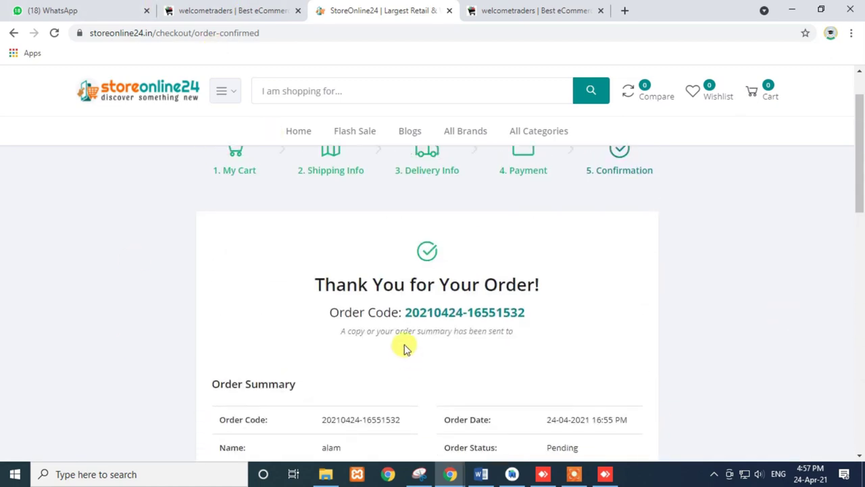
{"action": "left_click_drag", "start_coordinate": [312, 279], "coordinate": [597, 376]}
{"action": "scroll", "coordinate": [597, 376], "scroll_direction": "down", "scroll_amount": 4}
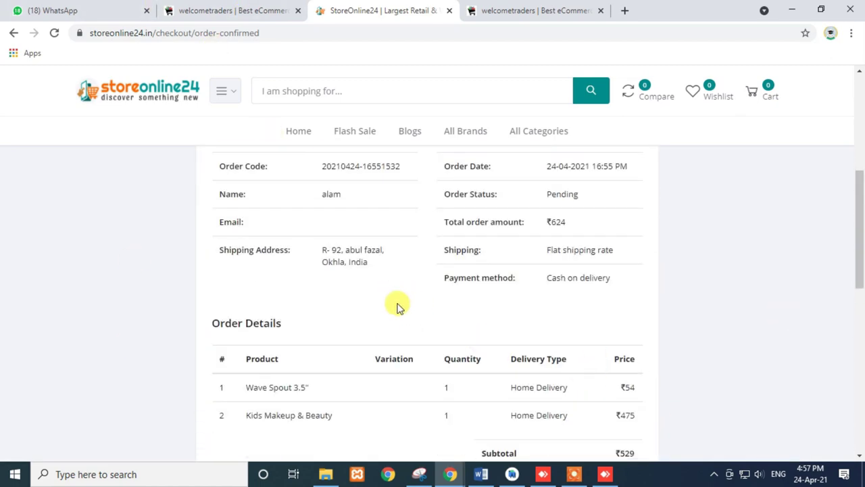
{"action": "scroll", "coordinate": [426, 305], "scroll_direction": "down", "scroll_amount": 1}
{"action": "scroll", "coordinate": [425, 311], "scroll_direction": "down", "scroll_amount": 4}
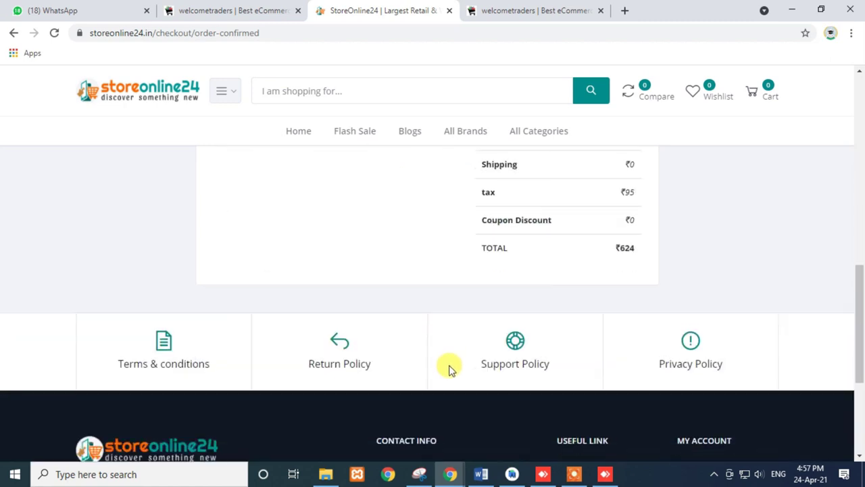
{"action": "scroll", "coordinate": [448, 365], "scroll_direction": "up", "scroll_amount": 5}
{"action": "scroll", "coordinate": [457, 357], "scroll_direction": "up", "scroll_amount": 1}
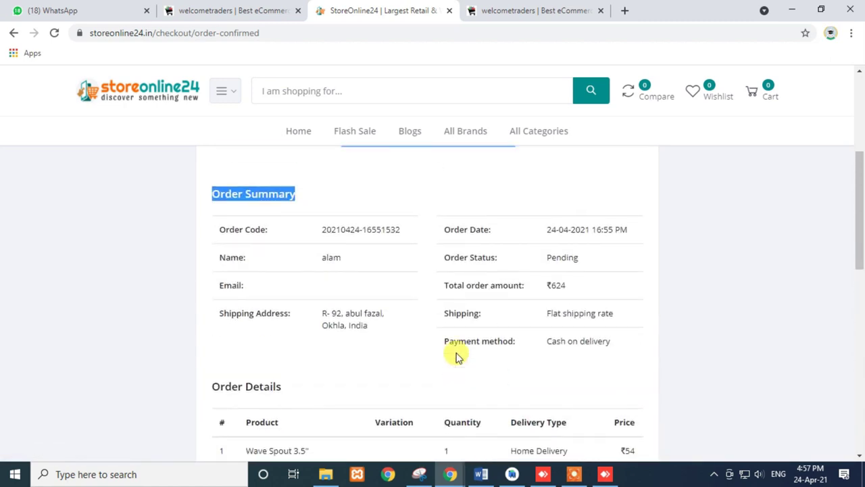
{"action": "scroll", "coordinate": [504, 371], "scroll_direction": "down", "scroll_amount": 3}
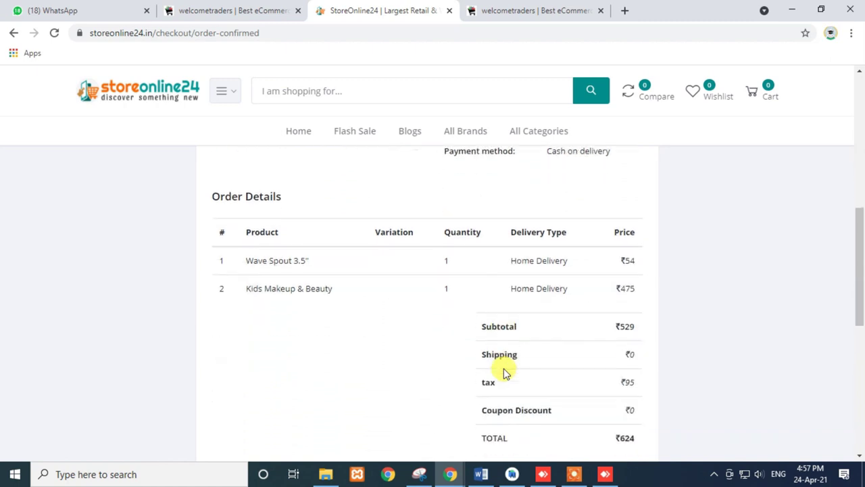
{"action": "scroll", "coordinate": [504, 371], "scroll_direction": "up", "scroll_amount": 3}
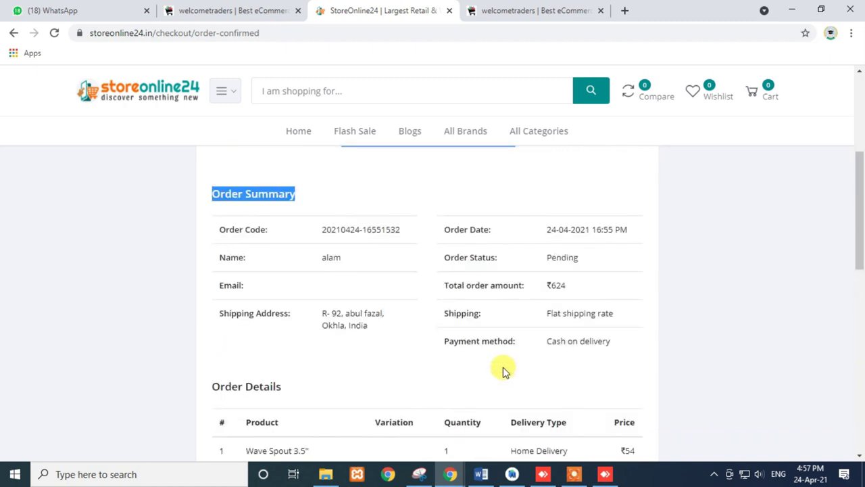
{"action": "scroll", "coordinate": [498, 365], "scroll_direction": "up", "scroll_amount": 2}
{"action": "left_click", "coordinate": [431, 346]}
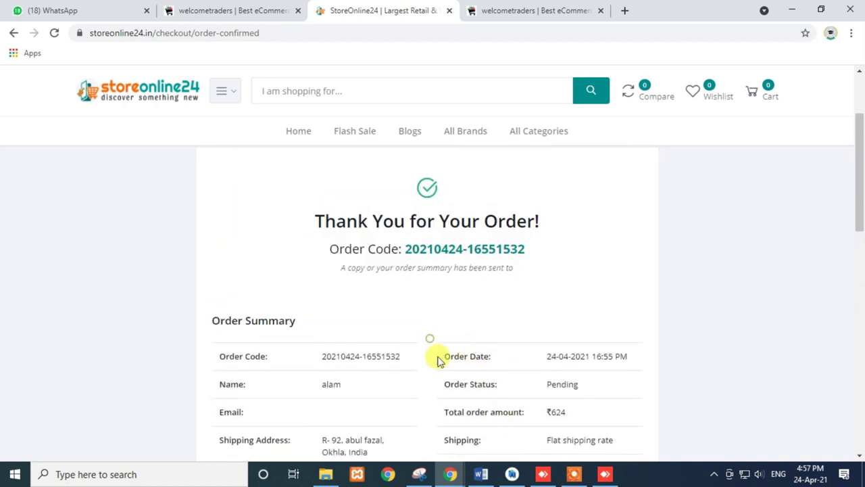
- Select the order code on the confirmation page and copy it
{"action": "scroll", "coordinate": [432, 352], "scroll_direction": "down", "scroll_amount": 2}
{"action": "scroll", "coordinate": [494, 343], "scroll_direction": "down", "scroll_amount": 2}
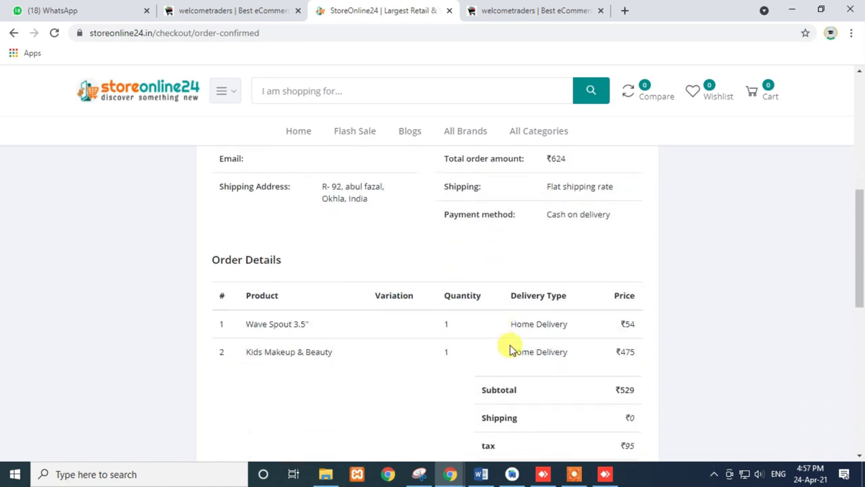
{"action": "scroll", "coordinate": [510, 349], "scroll_direction": "down", "scroll_amount": 2}
{"action": "scroll", "coordinate": [509, 343], "scroll_direction": "down", "scroll_amount": 1}
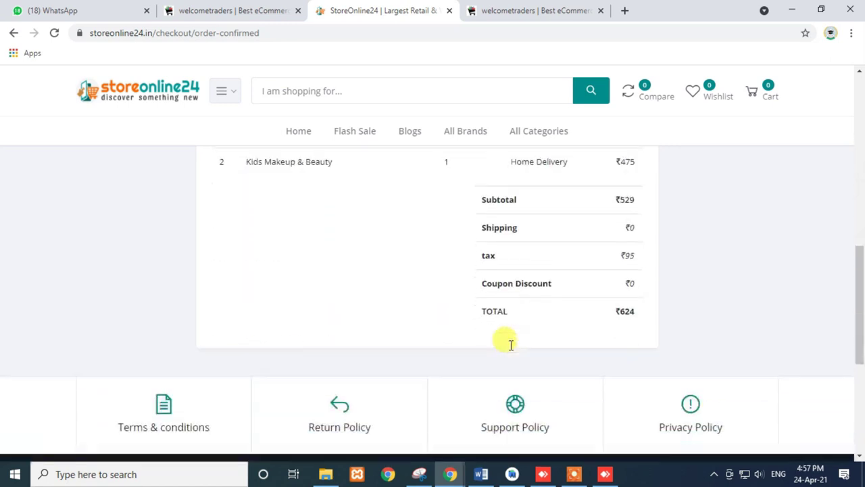
{"action": "scroll", "coordinate": [473, 288], "scroll_direction": "up", "scroll_amount": 2}
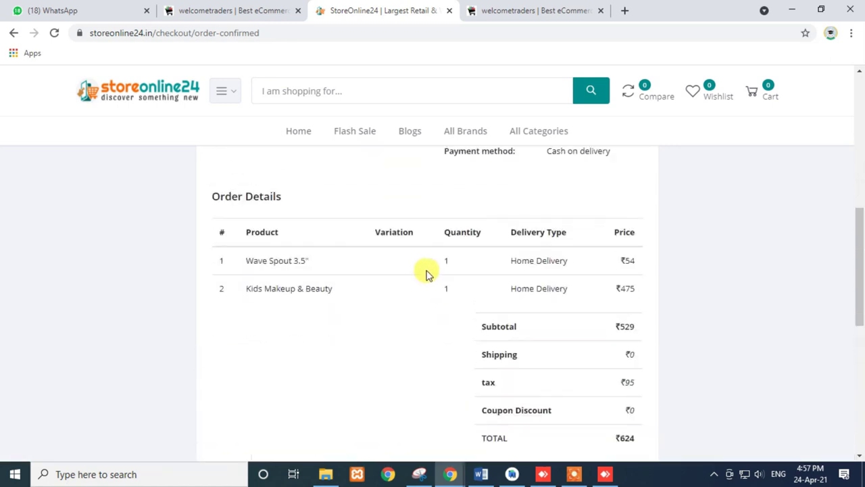
{"action": "scroll", "coordinate": [443, 297], "scroll_direction": "down", "scroll_amount": 2}
{"action": "scroll", "coordinate": [454, 338], "scroll_direction": "down", "scroll_amount": 2}
{"action": "scroll", "coordinate": [297, 249], "scroll_direction": "up", "scroll_amount": 6}
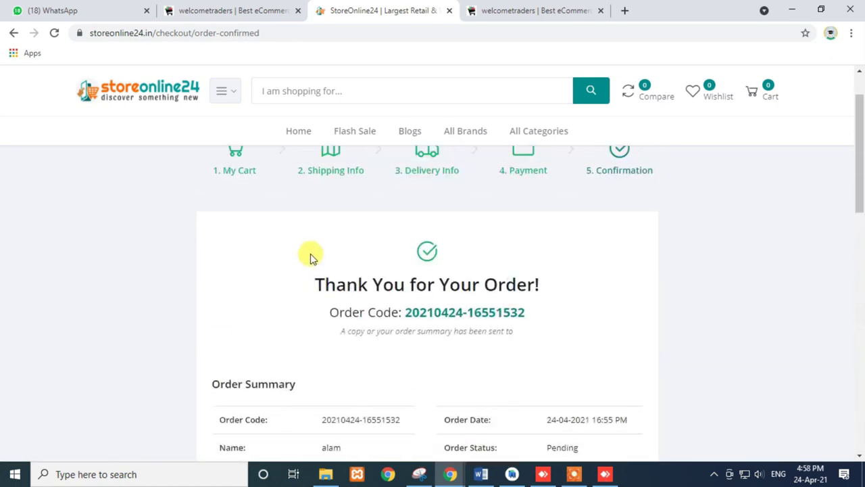
{"action": "left_click_drag", "start_coordinate": [403, 312], "coordinate": [526, 315]}
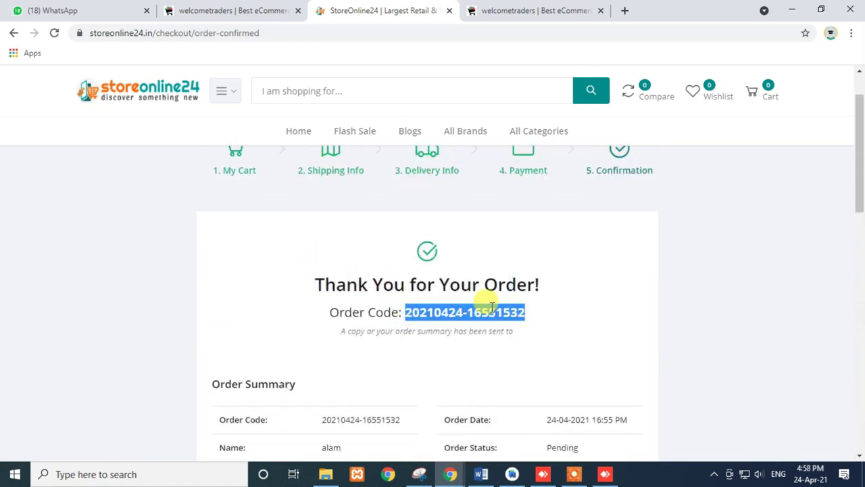
{"action": "right_click", "coordinate": [493, 317]}
{"action": "left_click", "coordinate": [512, 322]}
- Paste the copied order code into Track Order and view the order summary at Order placed
{"action": "scroll", "coordinate": [757, 155], "scroll_direction": "up", "scroll_amount": 2}
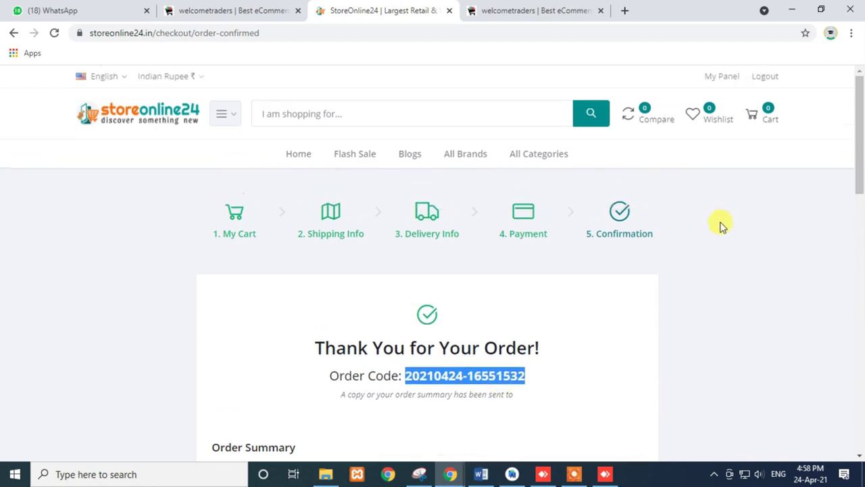
{"action": "left_click_drag", "start_coordinate": [859, 131], "coordinate": [859, 429]}
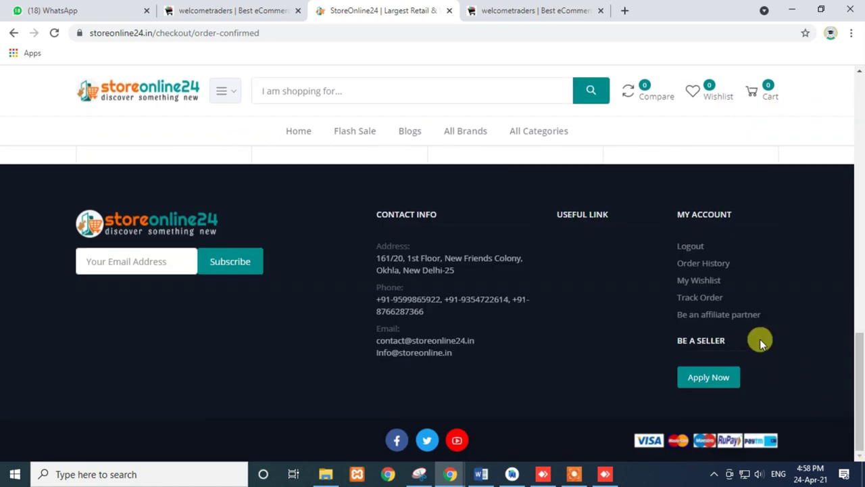
{"action": "left_click", "coordinate": [688, 301]}
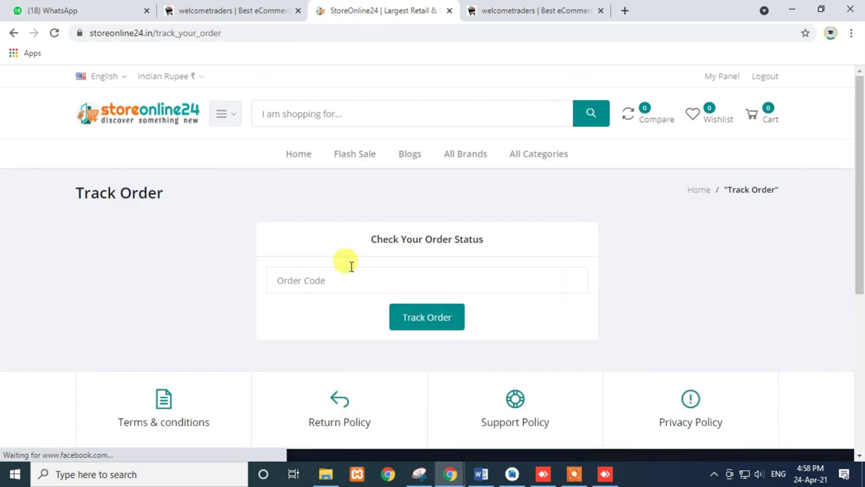
{"action": "left_click", "coordinate": [316, 277]}
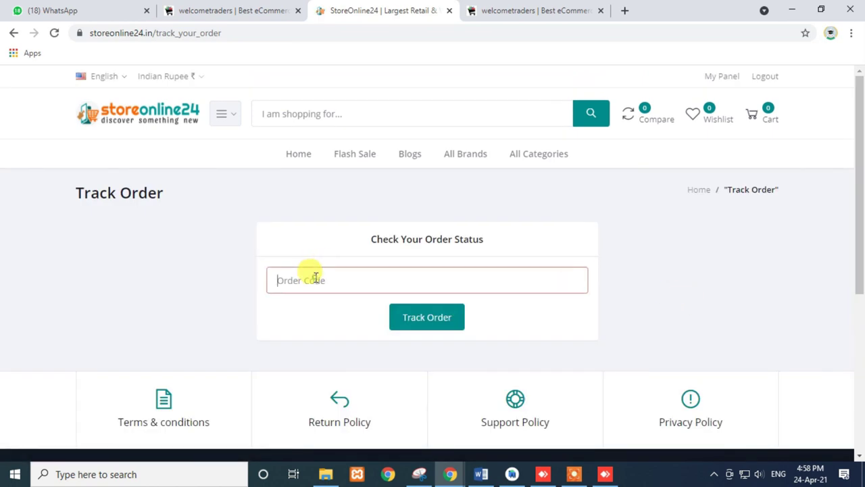
{"action": "key", "text": "ctrl+v"}
{"action": "left_click", "coordinate": [425, 318]}
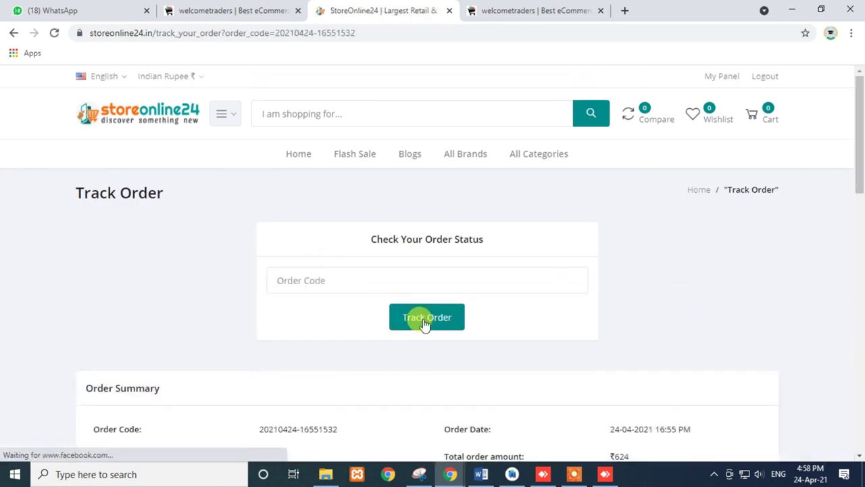
{"action": "scroll", "coordinate": [425, 323], "scroll_direction": "down", "scroll_amount": 3}
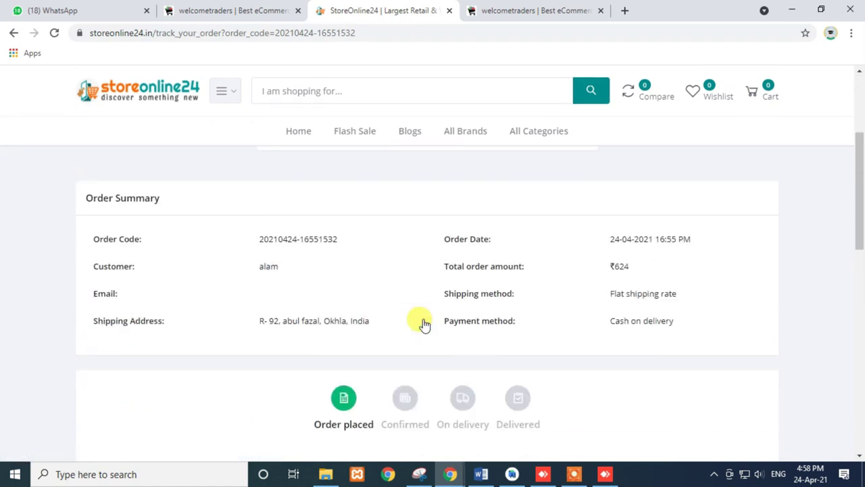
{"action": "scroll", "coordinate": [424, 324], "scroll_direction": "down", "scroll_amount": 2}
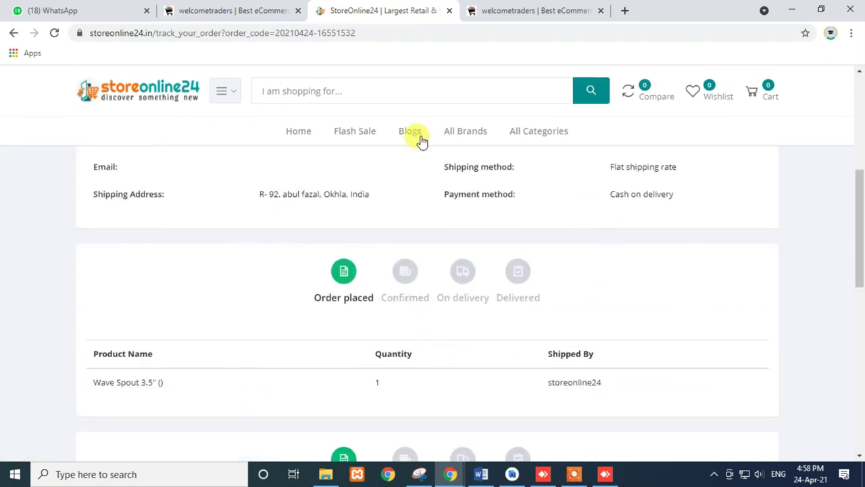
- Shrink the browser to mobile width and view the All categories and Home pages
{"action": "left_click", "coordinate": [821, 9]}
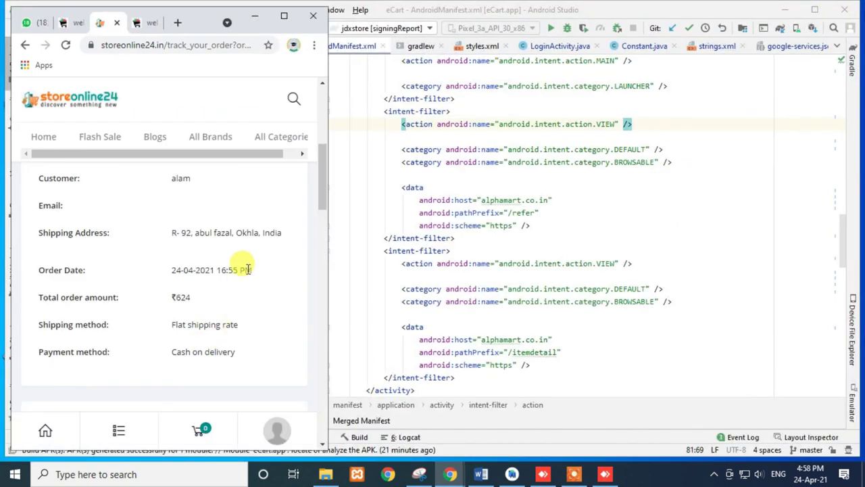
{"action": "scroll", "coordinate": [243, 265], "scroll_direction": "up", "scroll_amount": 3}
{"action": "scroll", "coordinate": [244, 266], "scroll_direction": "up", "scroll_amount": 2}
{"action": "scroll", "coordinate": [243, 267], "scroll_direction": "down", "scroll_amount": 4}
{"action": "scroll", "coordinate": [242, 265], "scroll_direction": "up", "scroll_amount": 3}
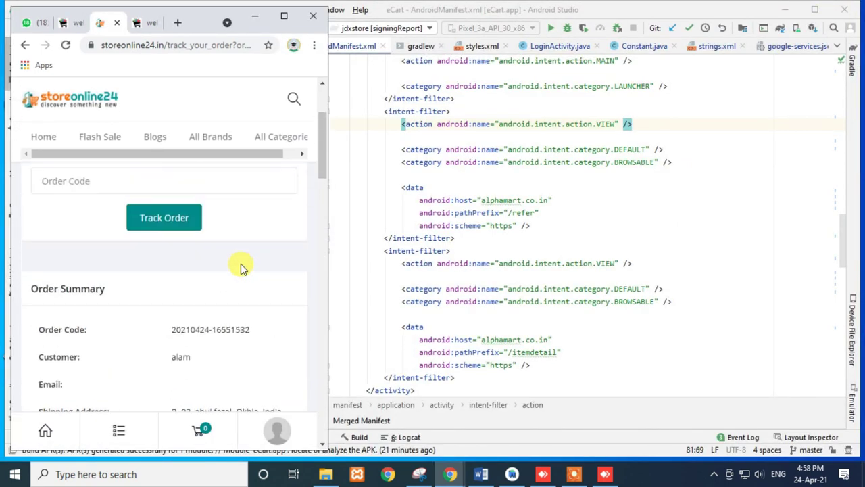
{"action": "left_click", "coordinate": [119, 433]}
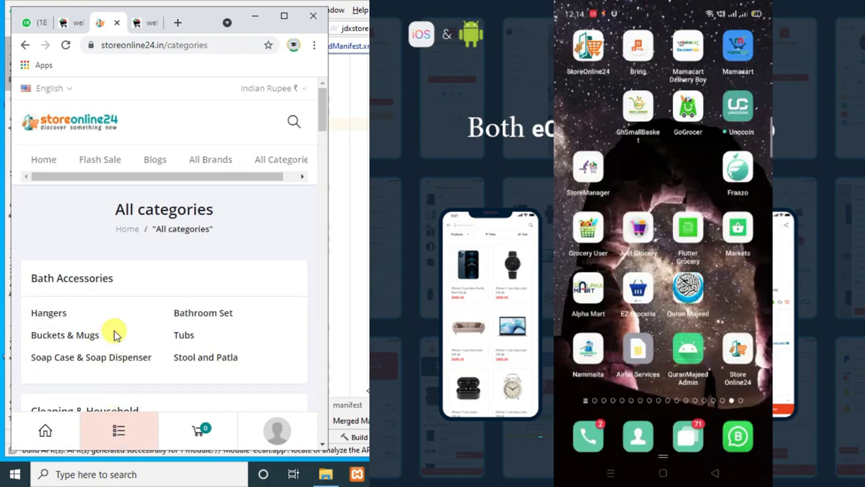
{"action": "left_click", "coordinate": [44, 434]}
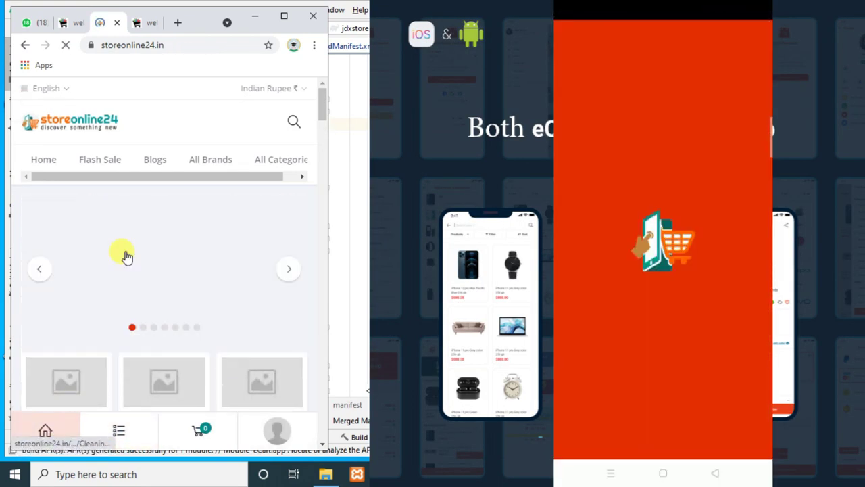
- Scroll the mobile home page, go back, and reopen the Track Order page
{"action": "scroll", "coordinate": [150, 267], "scroll_direction": "down", "scroll_amount": 10}
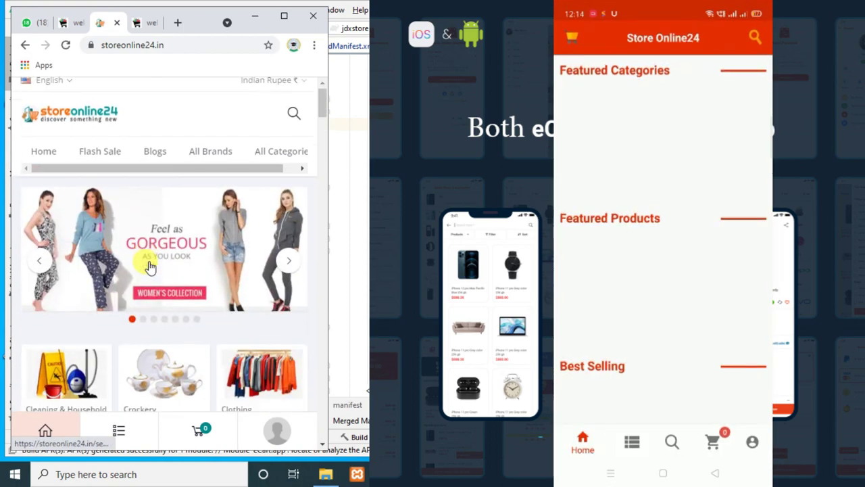
{"action": "scroll", "coordinate": [150, 271], "scroll_direction": "down", "scroll_amount": 10}
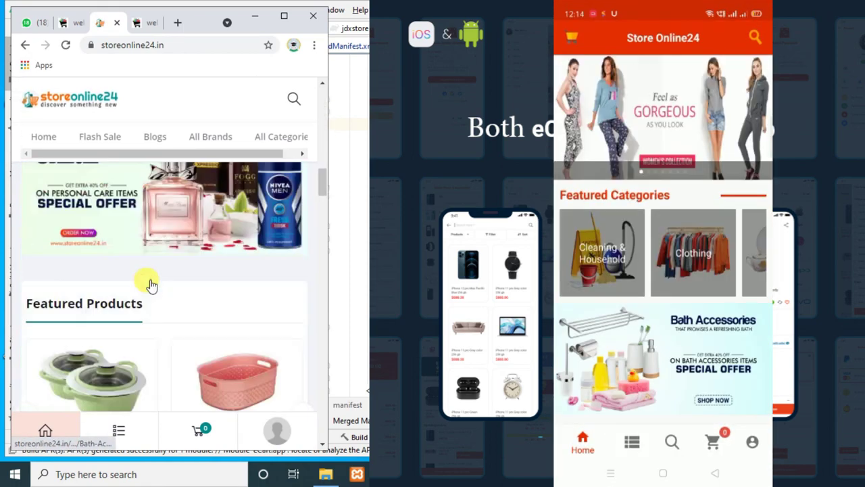
{"action": "scroll", "coordinate": [150, 287], "scroll_direction": "down", "scroll_amount": 5}
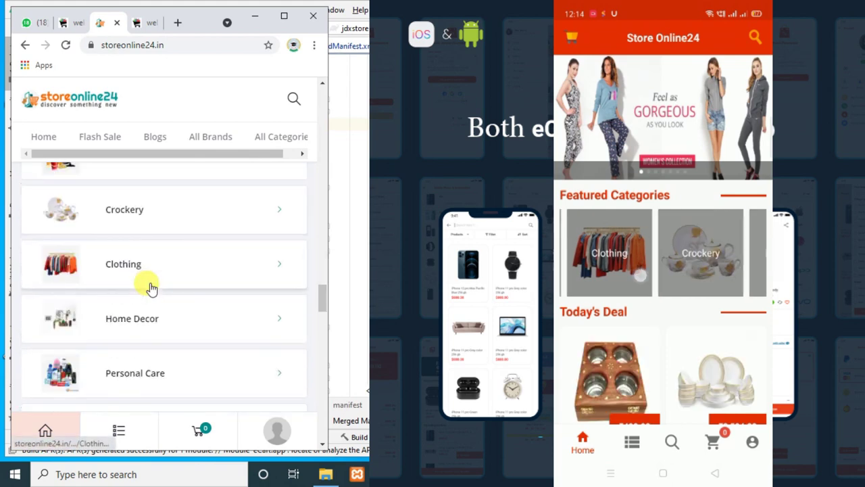
{"action": "scroll", "coordinate": [150, 287], "scroll_direction": "down", "scroll_amount": 2}
{"action": "scroll", "coordinate": [150, 288], "scroll_direction": "down", "scroll_amount": 15}
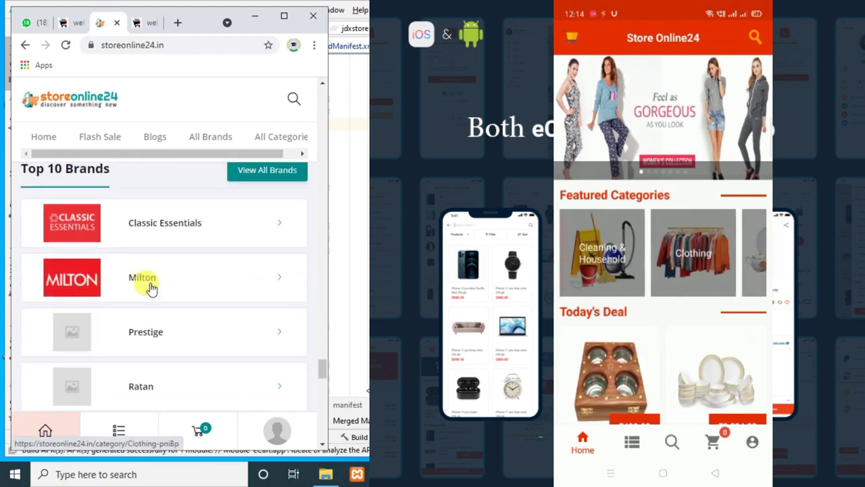
{"action": "scroll", "coordinate": [157, 337], "scroll_direction": "down", "scroll_amount": 1}
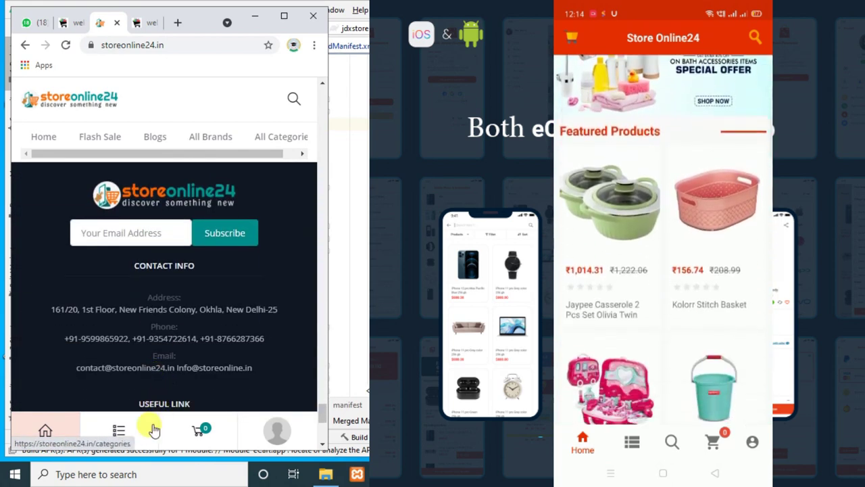
{"action": "left_click", "coordinate": [25, 45]}
{"action": "scroll", "coordinate": [213, 238], "scroll_direction": "down", "scroll_amount": 20}
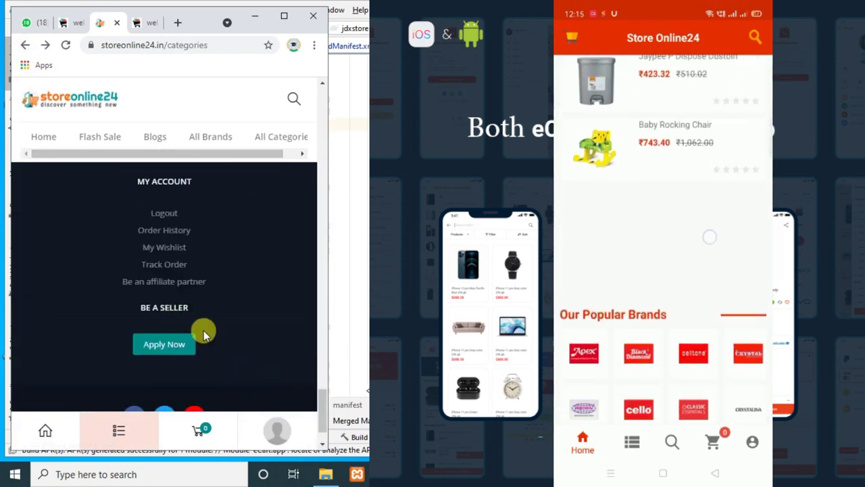
{"action": "left_click", "coordinate": [164, 264]}
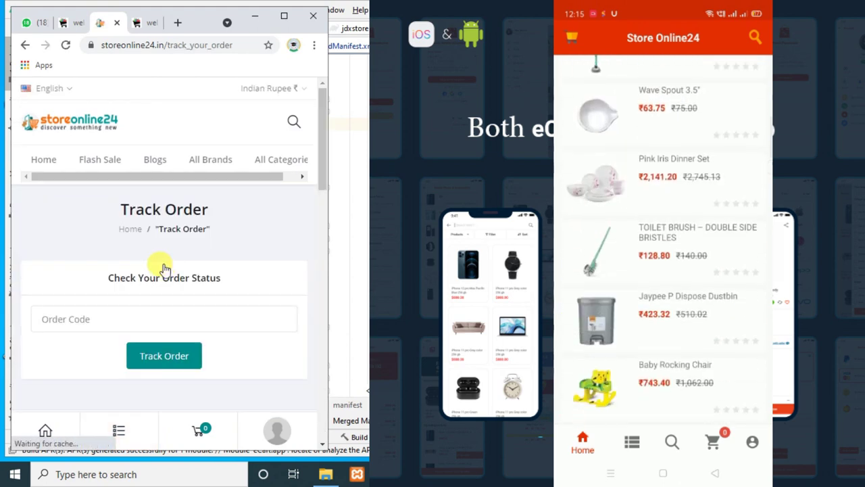
- Paste the correct order code into the Order Code field and track the order
{"action": "left_click", "coordinate": [82, 318]}
{"action": "key", "text": "ctrl+v"}
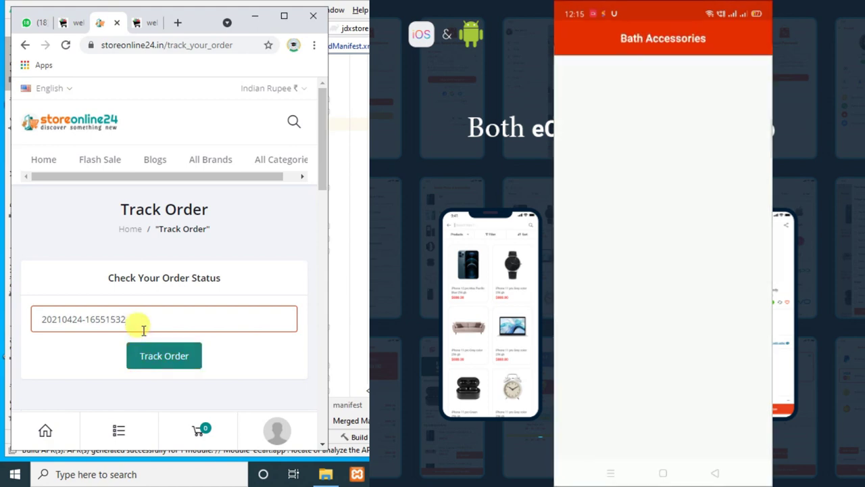
{"action": "triple_click", "coordinate": [139, 322]}
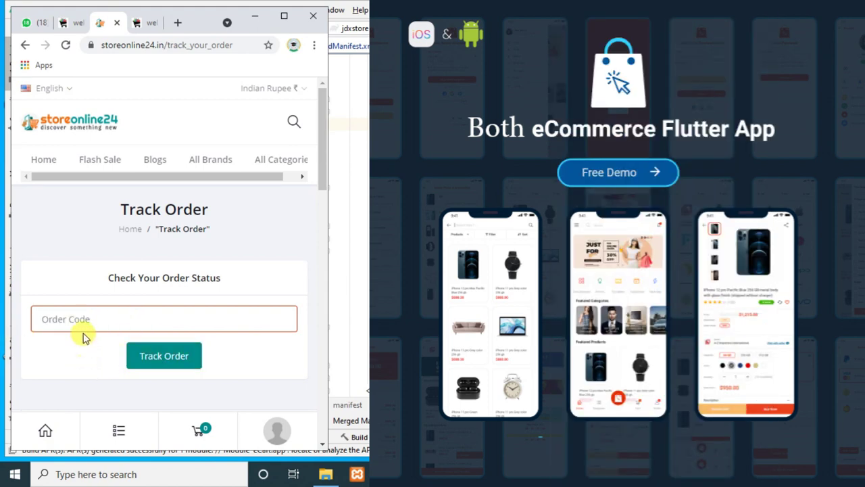
{"action": "key", "text": "ctrl+v"}
{"action": "left_click", "coordinate": [143, 360]}
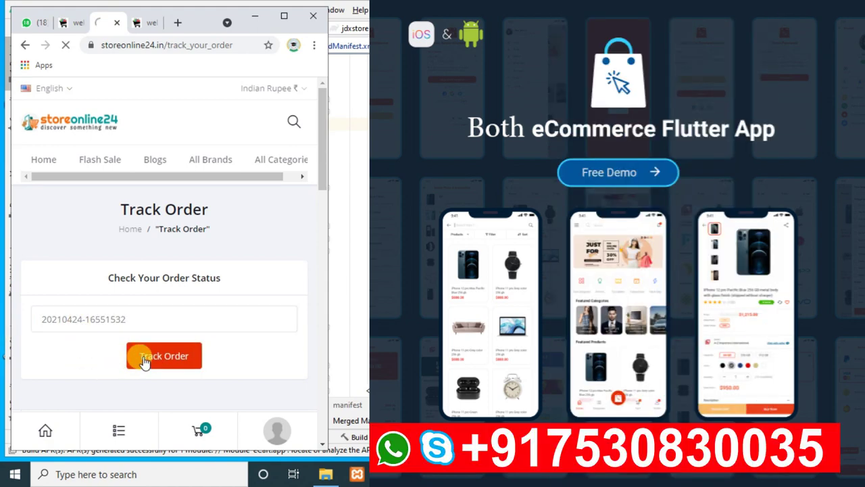
- Scroll through the tracked order's summary, selecting a few details such as Email
{"action": "scroll", "coordinate": [183, 323], "scroll_direction": "down", "scroll_amount": 1}
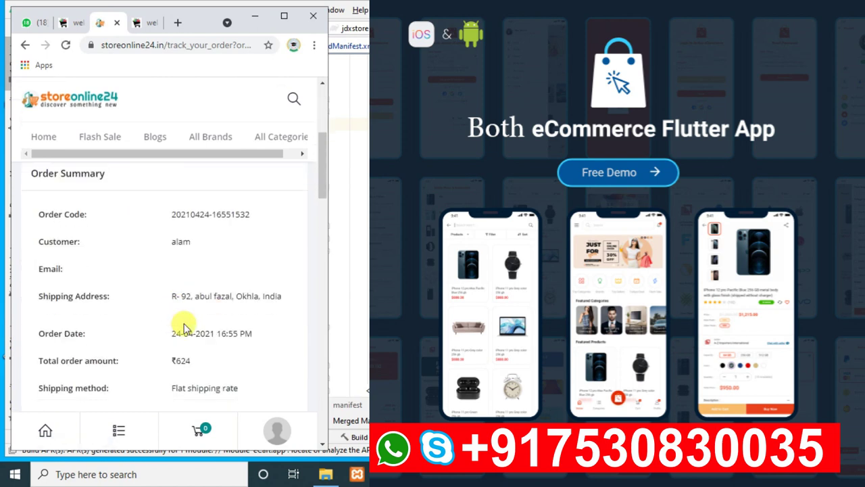
{"action": "left_click_drag", "start_coordinate": [42, 236], "coordinate": [105, 236]}
{"action": "left_click_drag", "start_coordinate": [172, 270], "coordinate": [221, 329]}
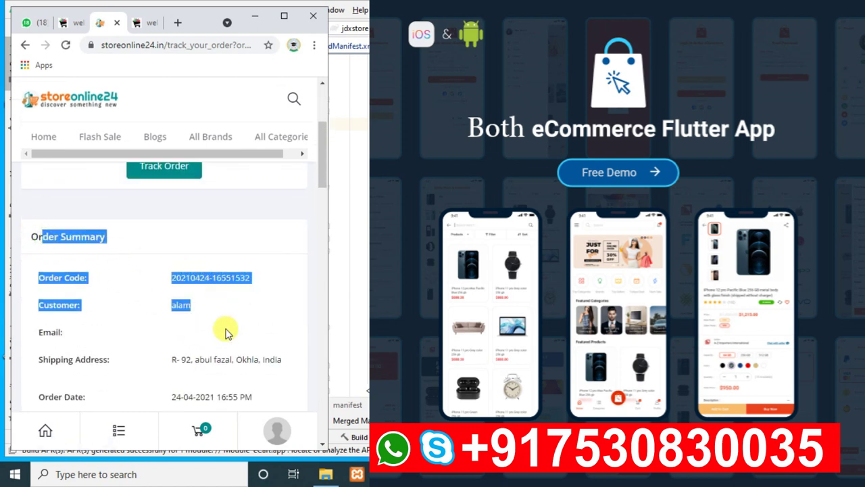
{"action": "scroll", "coordinate": [221, 329], "scroll_direction": "down", "scroll_amount": 1}
{"action": "left_click", "coordinate": [126, 279]}
{"action": "double_click", "coordinate": [42, 269]}
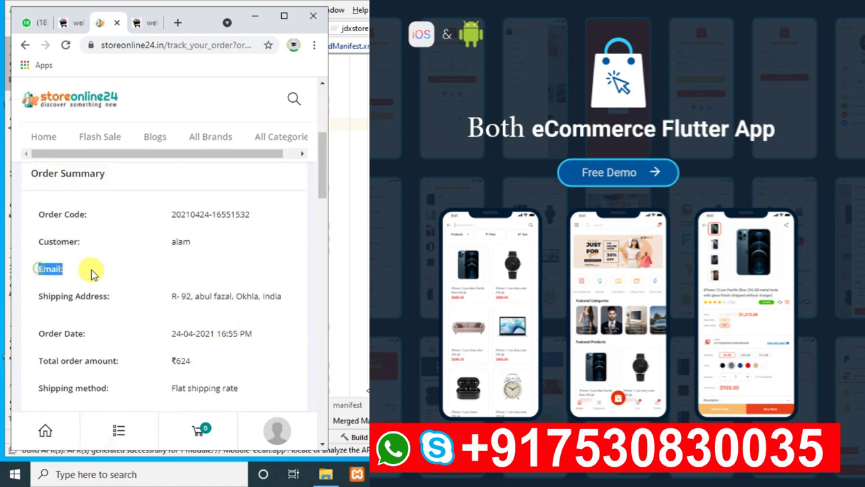
{"action": "left_click", "coordinate": [173, 274]}
{"action": "scroll", "coordinate": [174, 277], "scroll_direction": "down", "scroll_amount": 1}
{"action": "scroll", "coordinate": [174, 277], "scroll_direction": "down", "scroll_amount": 1}
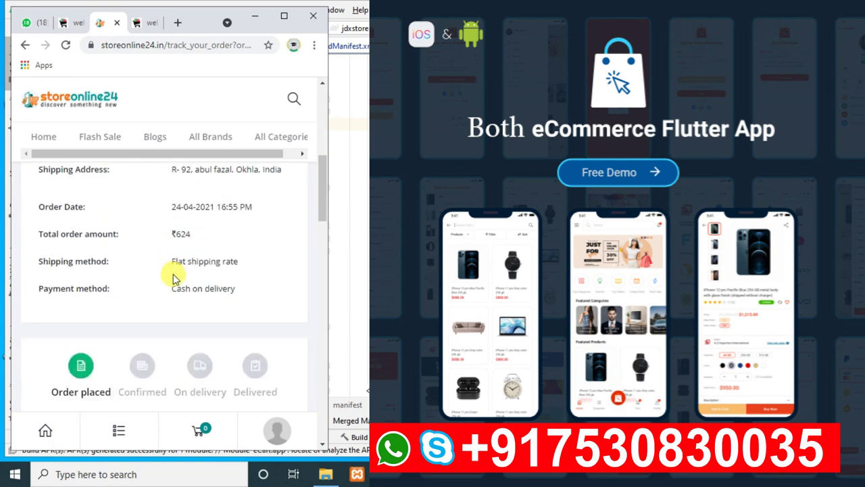
{"action": "scroll", "coordinate": [173, 280], "scroll_direction": "down", "scroll_amount": 1}
{"action": "scroll", "coordinate": [172, 282], "scroll_direction": "down", "scroll_amount": 1}
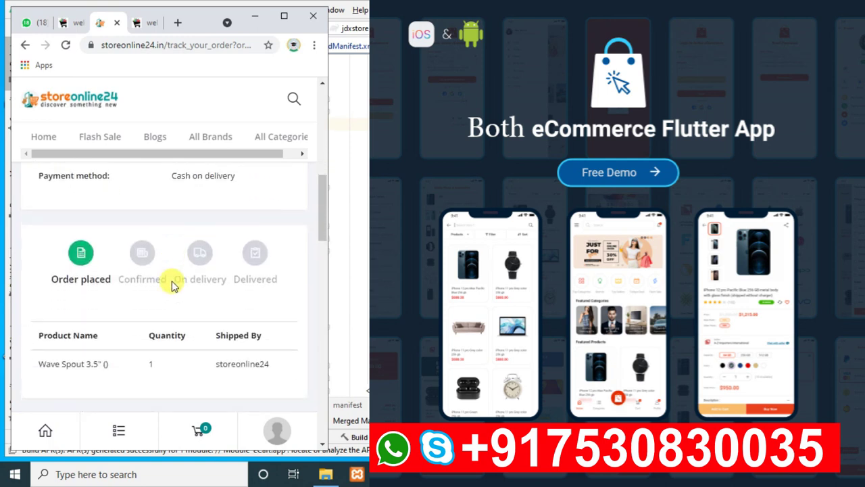
{"action": "scroll", "coordinate": [159, 230], "scroll_direction": "up", "scroll_amount": 3}
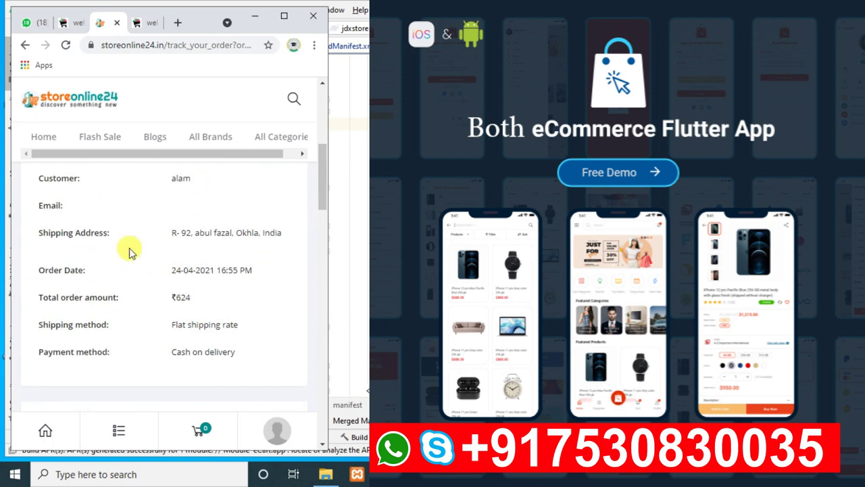
{"action": "scroll", "coordinate": [164, 270], "scroll_direction": "down", "scroll_amount": 2}
{"action": "scroll", "coordinate": [167, 322], "scroll_direction": "down", "scroll_amount": 1}
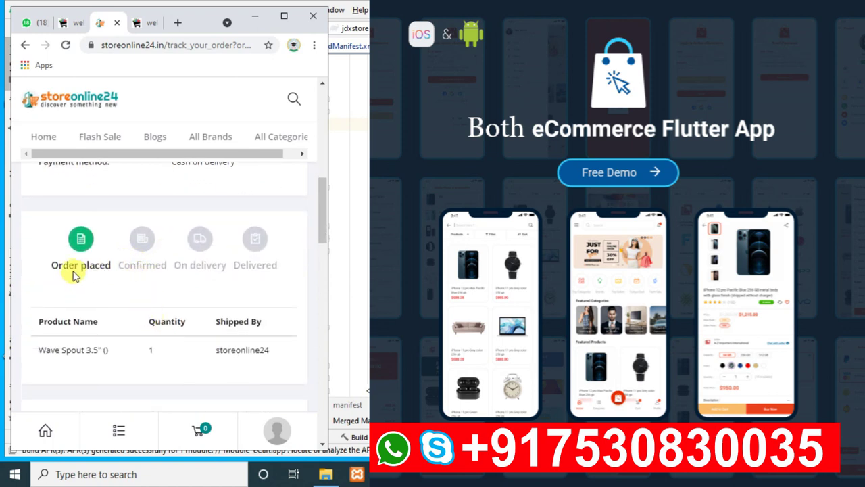
- Highlight the Order placed, Confirmed, On delivery and Delivered stages, then maximize the browser
{"action": "left_click_drag", "start_coordinate": [50, 265], "coordinate": [118, 267]}
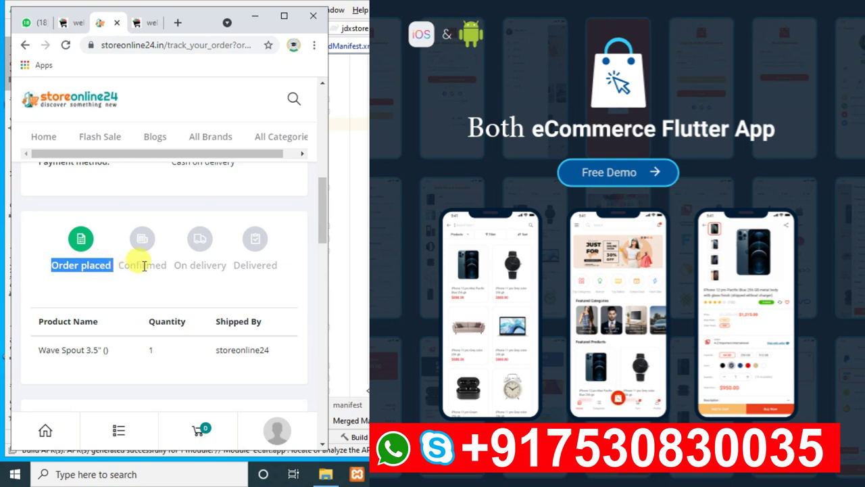
{"action": "double_click", "coordinate": [142, 265]}
{"action": "left_click_drag", "start_coordinate": [174, 266], "coordinate": [226, 267]}
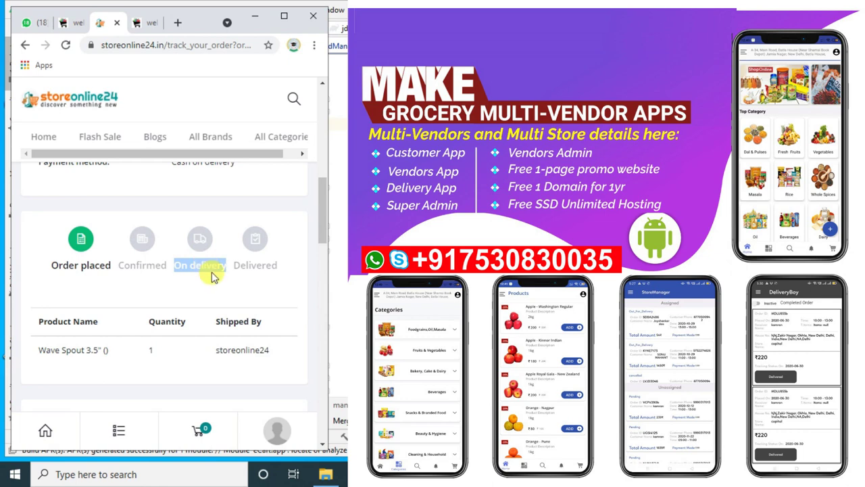
{"action": "double_click", "coordinate": [248, 267]}
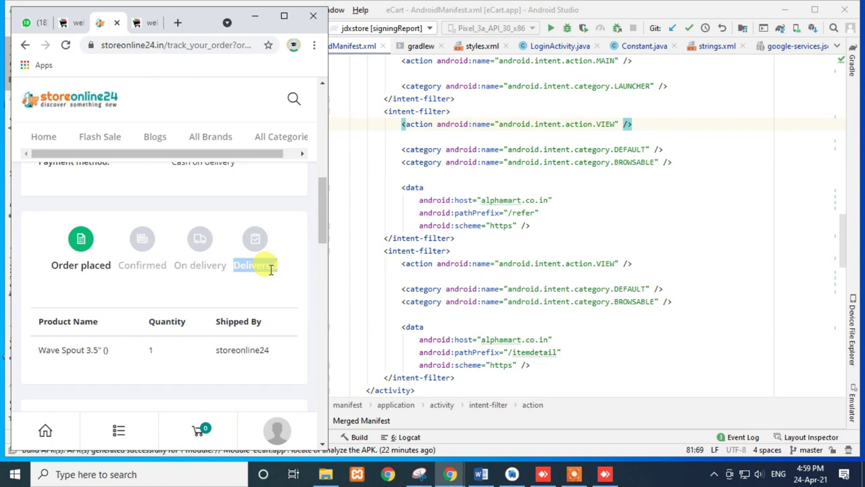
{"action": "left_click", "coordinate": [284, 16]}
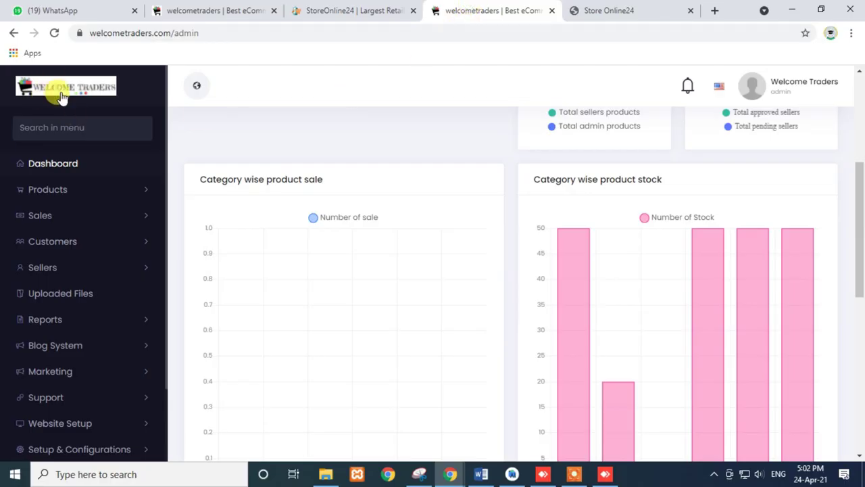
- Load welcometraders.com in the Store Online24 tab and scroll down to Best Selling
{"action": "scroll", "coordinate": [102, 250], "scroll_direction": "down", "scroll_amount": 3}
{"action": "scroll", "coordinate": [102, 419], "scroll_direction": "up", "scroll_amount": 5}
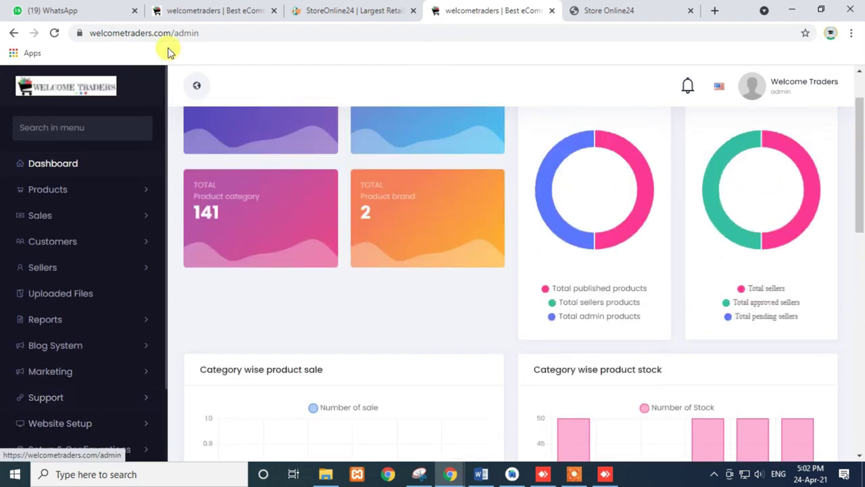
{"action": "left_click", "coordinate": [174, 33]}
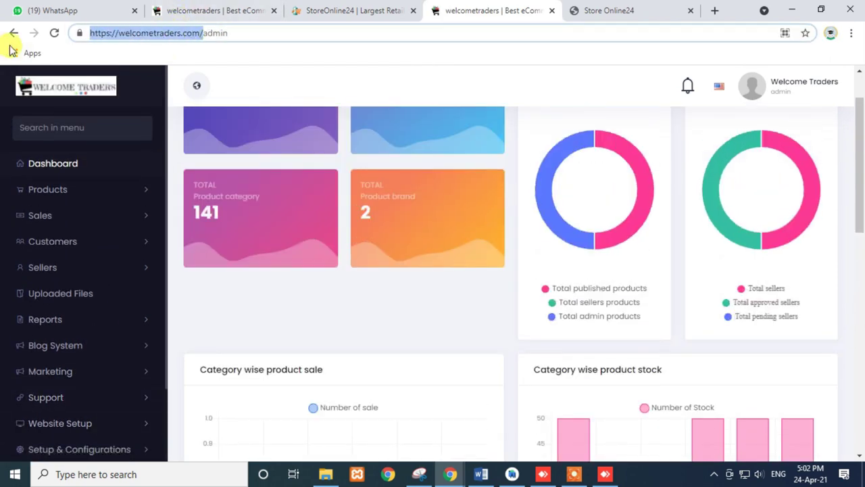
{"action": "left_click", "coordinate": [574, 11]}
{"action": "left_click", "coordinate": [221, 33]}
{"action": "type", "text": "welcometraders.com"}
{"action": "key", "text": "Return"}
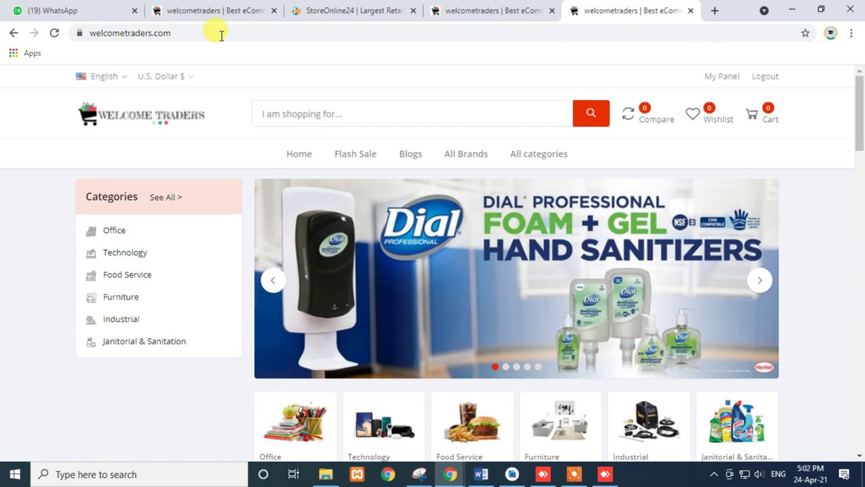
{"action": "scroll", "coordinate": [290, 331], "scroll_direction": "down", "scroll_amount": 5}
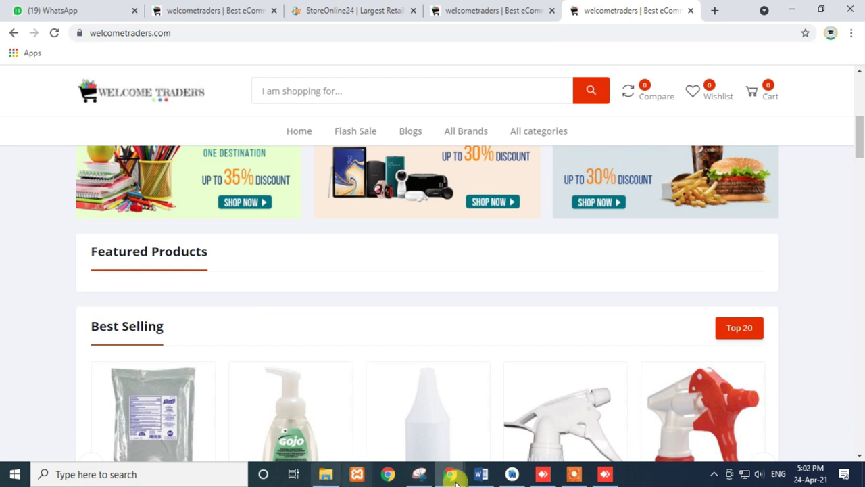
- Open the red-and-white Trigger Sprayer 250 f/32 oz page and highlight its (0 Reviews) count
{"action": "left_click", "coordinate": [673, 418]}
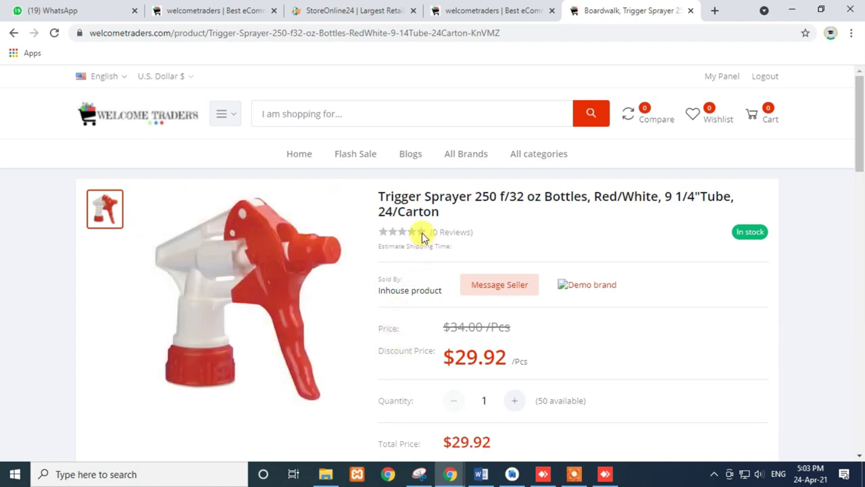
{"action": "left_click_drag", "start_coordinate": [477, 233], "coordinate": [428, 234]}
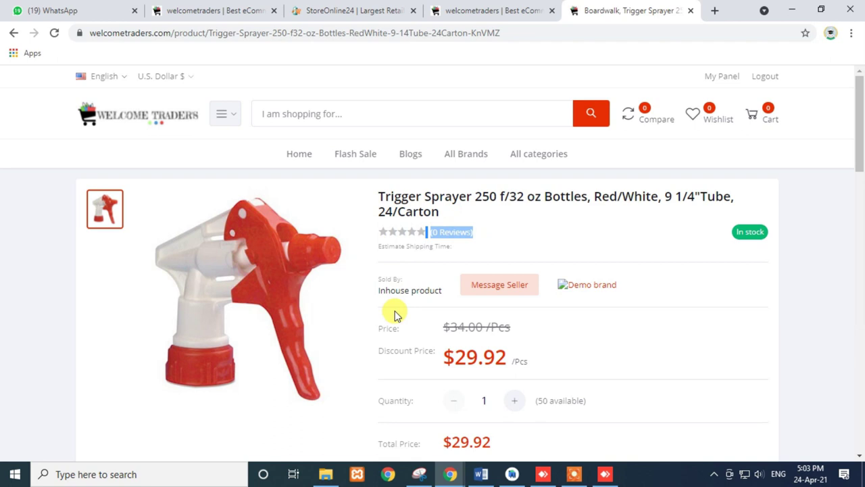
{"action": "left_click", "coordinate": [465, 232]}
{"action": "triple_click", "coordinate": [465, 231]}
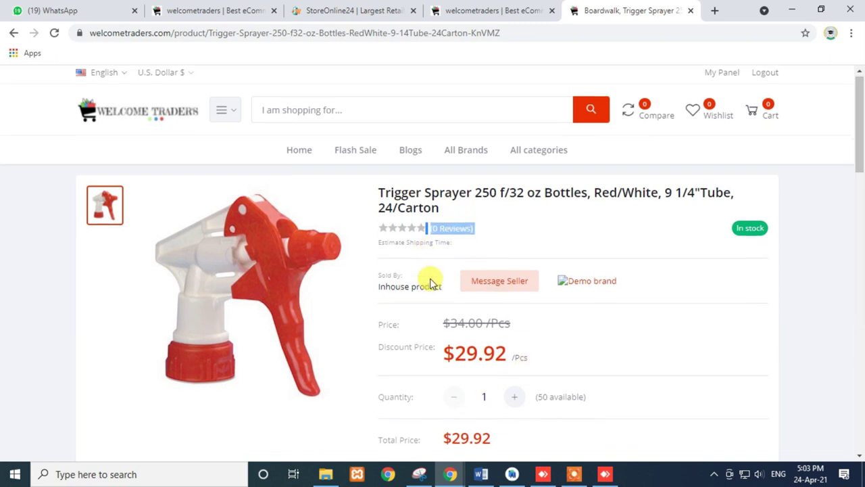
- Show the product's Reviews section and highlight the no-reviews message
{"action": "scroll", "coordinate": [429, 297], "scroll_direction": "down", "scroll_amount": 3}
{"action": "scroll", "coordinate": [428, 321], "scroll_direction": "down", "scroll_amount": 1}
{"action": "left_click", "coordinate": [347, 245]}
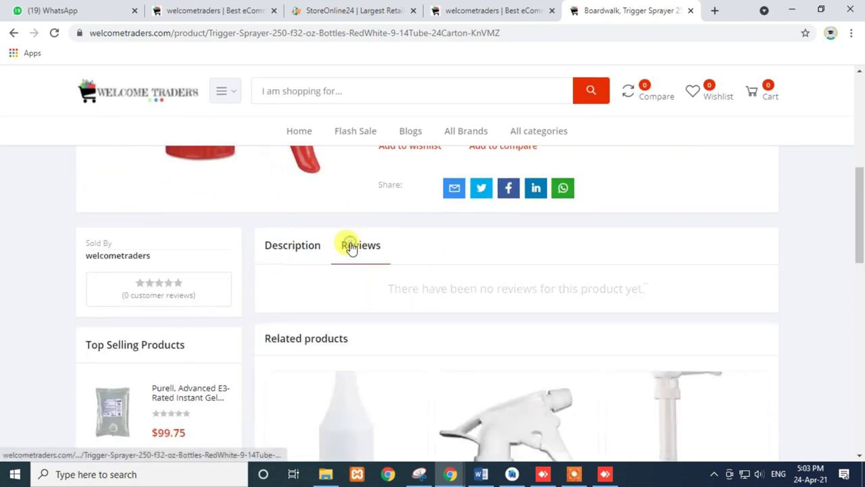
{"action": "scroll", "coordinate": [434, 240], "scroll_direction": "down", "scroll_amount": 1}
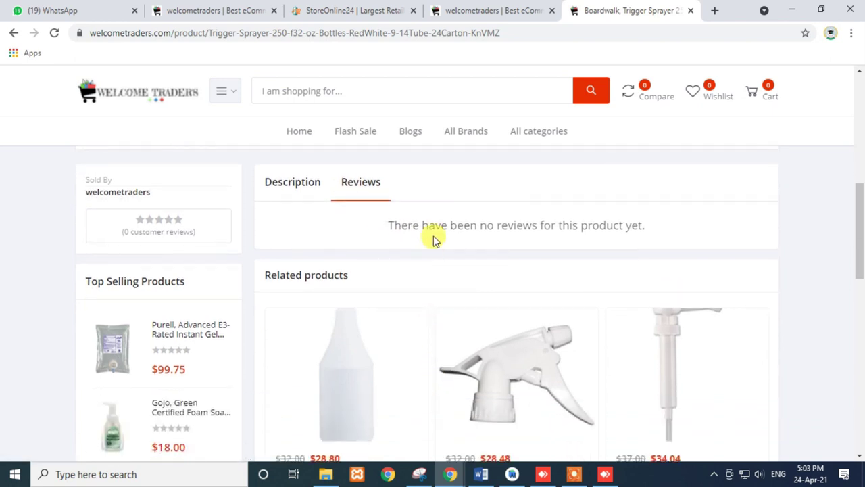
{"action": "scroll", "coordinate": [434, 240], "scroll_direction": "up", "scroll_amount": 2}
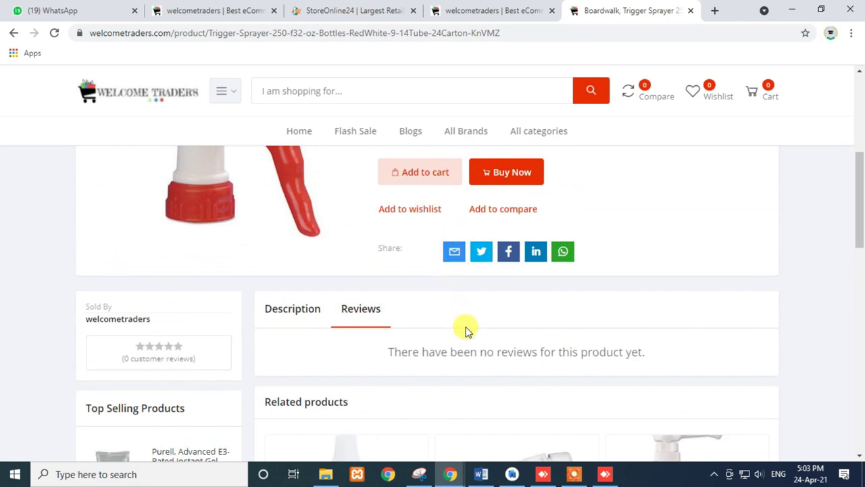
{"action": "scroll", "coordinate": [465, 330], "scroll_direction": "down", "scroll_amount": 1}
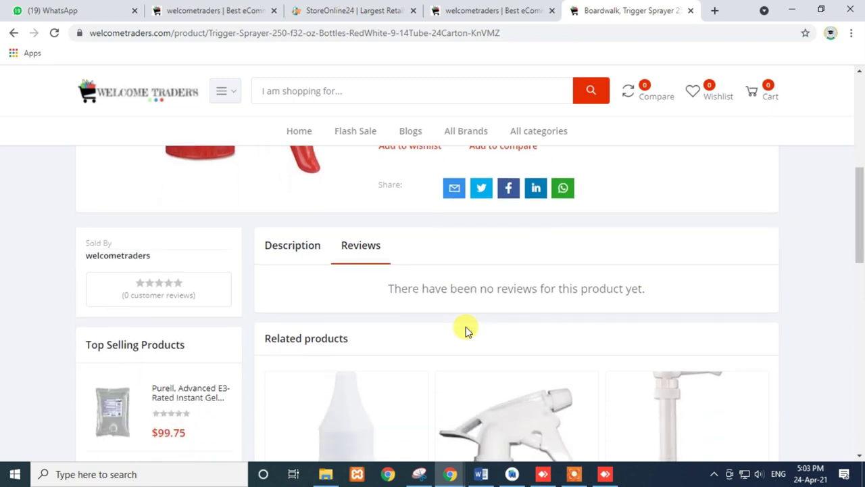
{"action": "triple_click", "coordinate": [433, 289]}
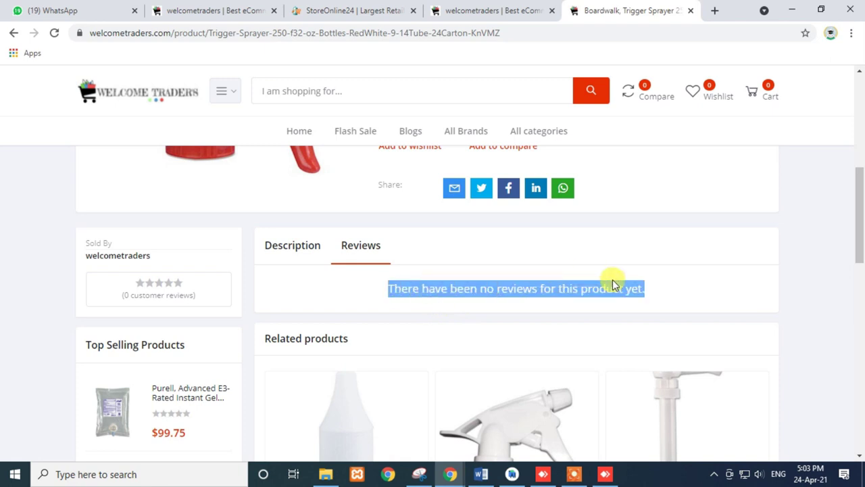
- Highlight the seller name welcometraders on the product page
{"action": "double_click", "coordinate": [93, 255]}
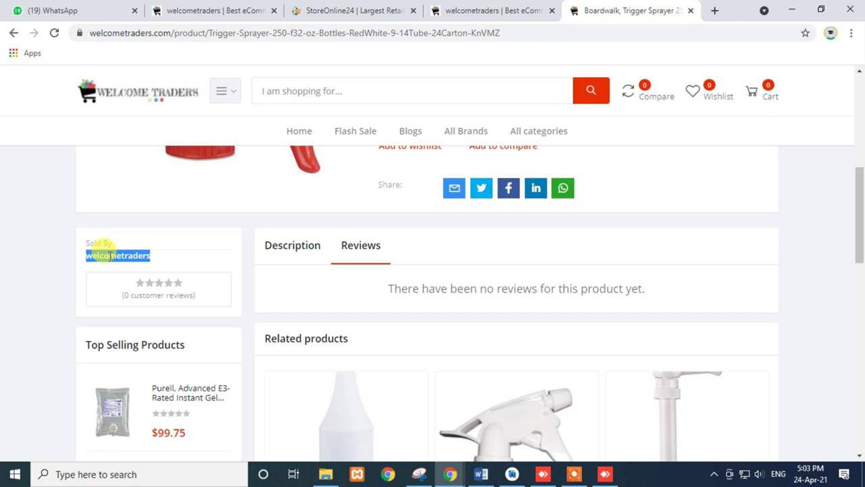
{"action": "double_click", "coordinate": [108, 255]}
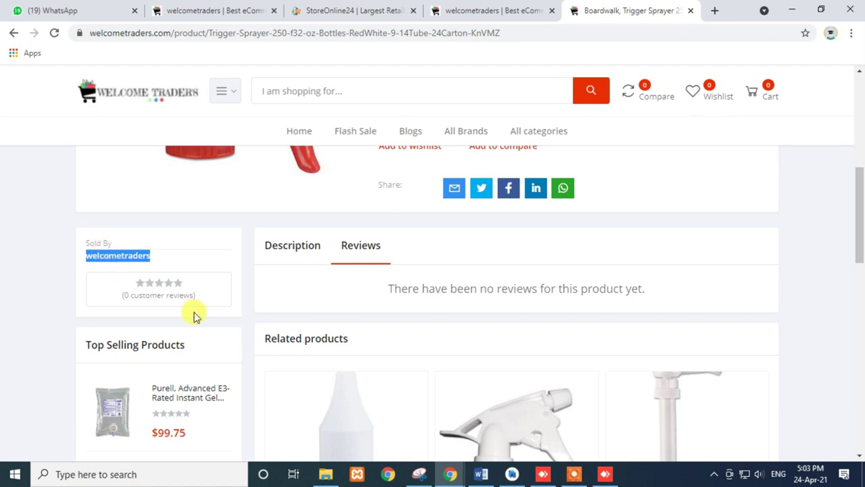
{"action": "scroll", "coordinate": [194, 313], "scroll_direction": "down", "scroll_amount": 5}
{"action": "scroll", "coordinate": [194, 315], "scroll_direction": "down", "scroll_amount": 4}
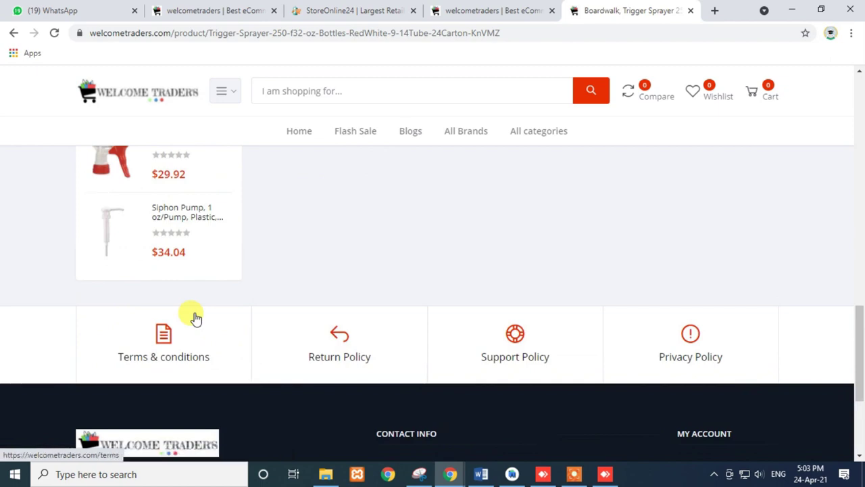
{"action": "scroll", "coordinate": [193, 315], "scroll_direction": "down", "scroll_amount": 3}
{"action": "scroll", "coordinate": [194, 315], "scroll_direction": "up", "scroll_amount": 2}
{"action": "scroll", "coordinate": [195, 312], "scroll_direction": "up", "scroll_amount": 8}
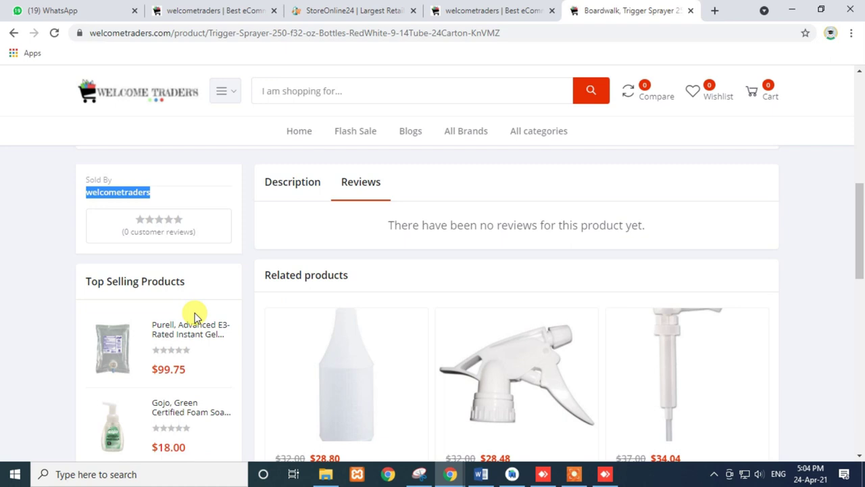
- Show the Description and highlight the whole sprayer description paragraph
{"action": "left_click", "coordinate": [285, 184]}
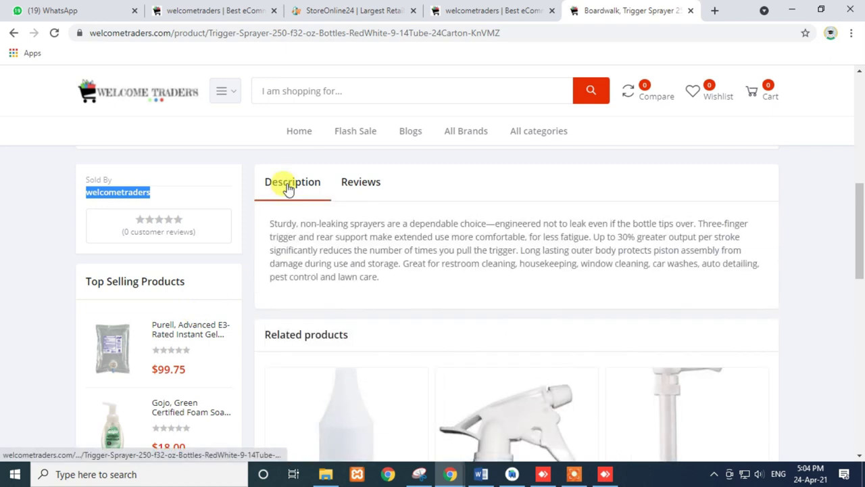
{"action": "triple_click", "coordinate": [303, 235]}
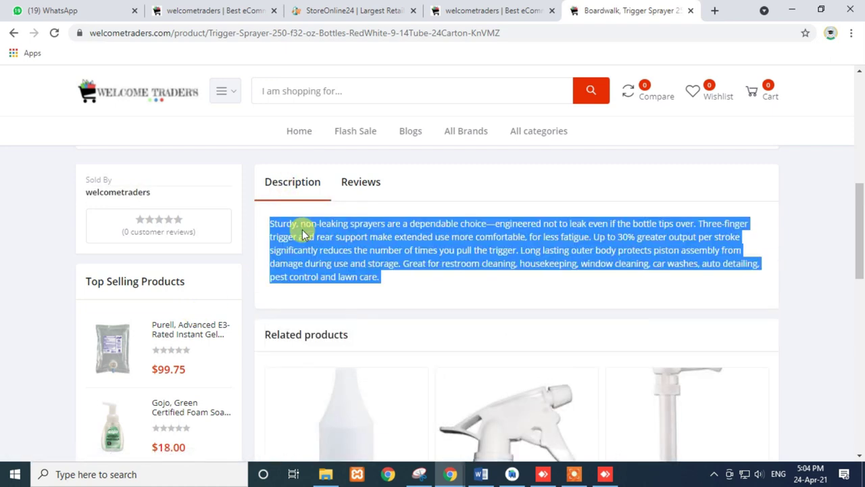
{"action": "scroll", "coordinate": [303, 234], "scroll_direction": "down", "scroll_amount": 3}
- Start an address-bar search for 'multi', then abandon it for the welcometraders admin dashboard
{"action": "left_click", "coordinate": [179, 37]}
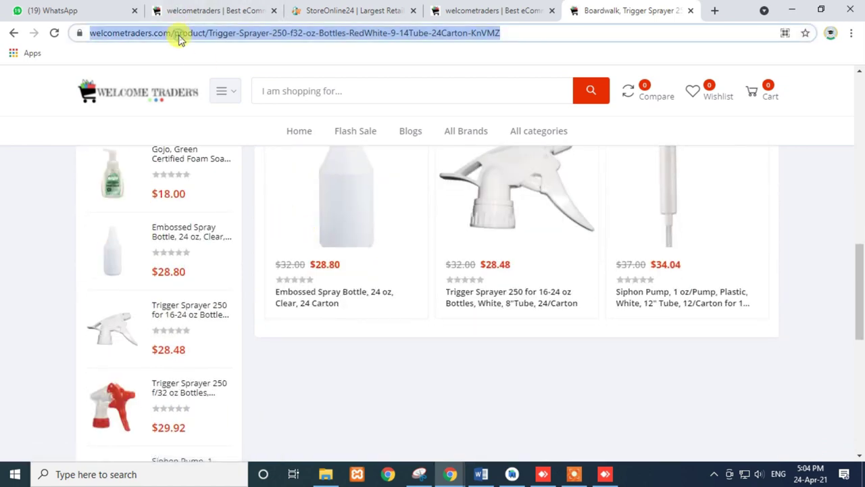
{"action": "type", "text": "multi"}
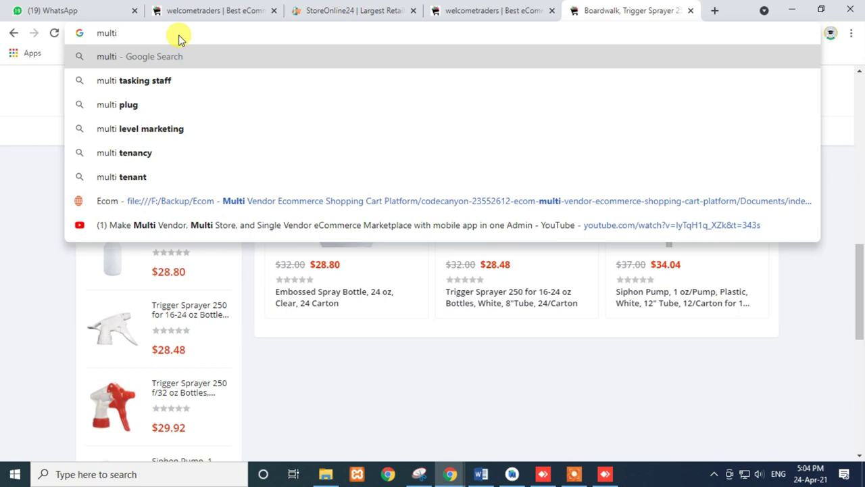
{"action": "left_click", "coordinate": [544, 11]}
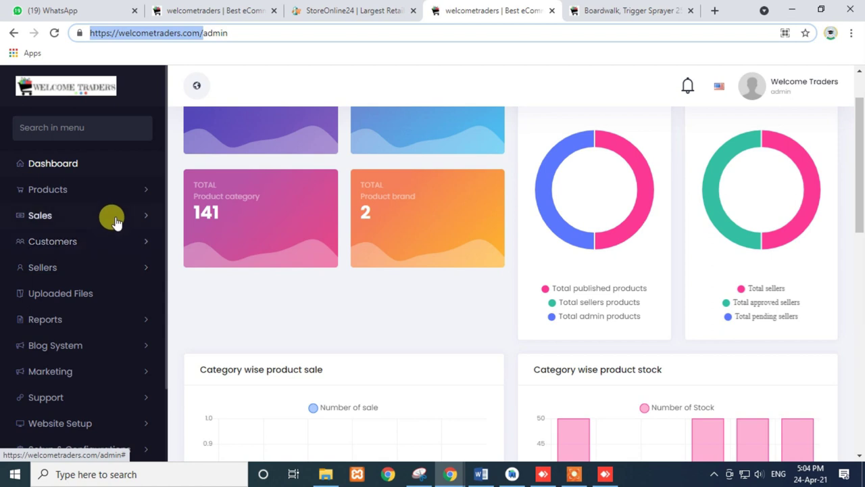
- Navigate the admin sidebar via Website Setup > Appearance to Setup & Configurations' Features Activation
{"action": "left_click", "coordinate": [108, 193]}
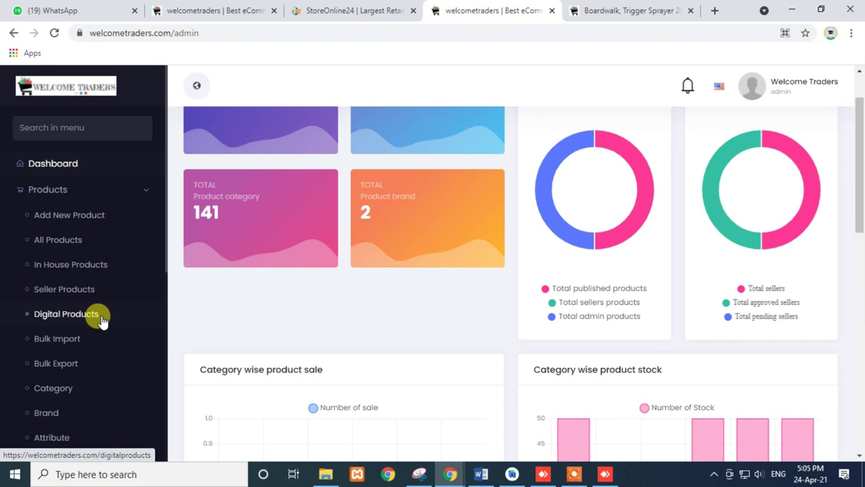
{"action": "scroll", "coordinate": [102, 322], "scroll_direction": "down", "scroll_amount": 3}
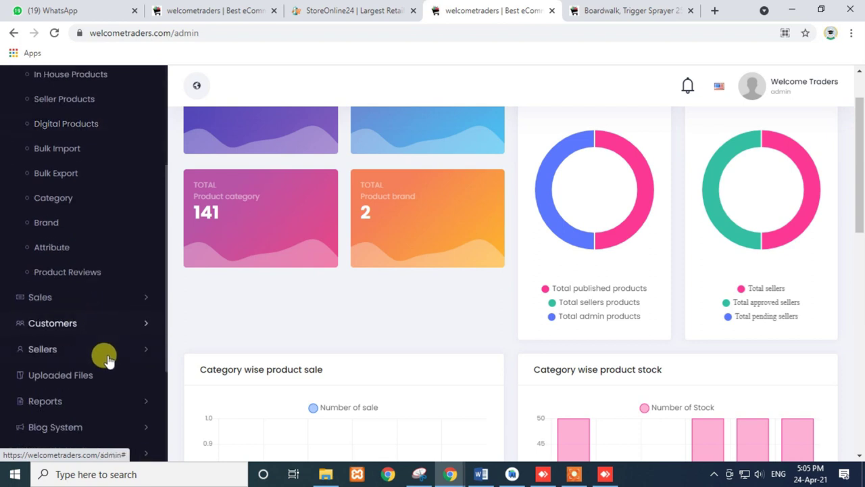
{"action": "scroll", "coordinate": [108, 358], "scroll_direction": "down", "scroll_amount": 2}
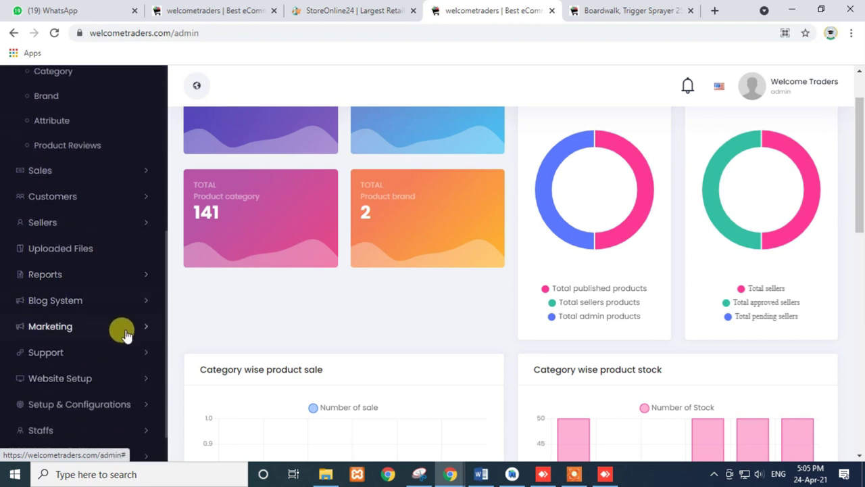
{"action": "scroll", "coordinate": [125, 334], "scroll_direction": "down", "scroll_amount": 1}
{"action": "scroll", "coordinate": [125, 341], "scroll_direction": "down", "scroll_amount": 1}
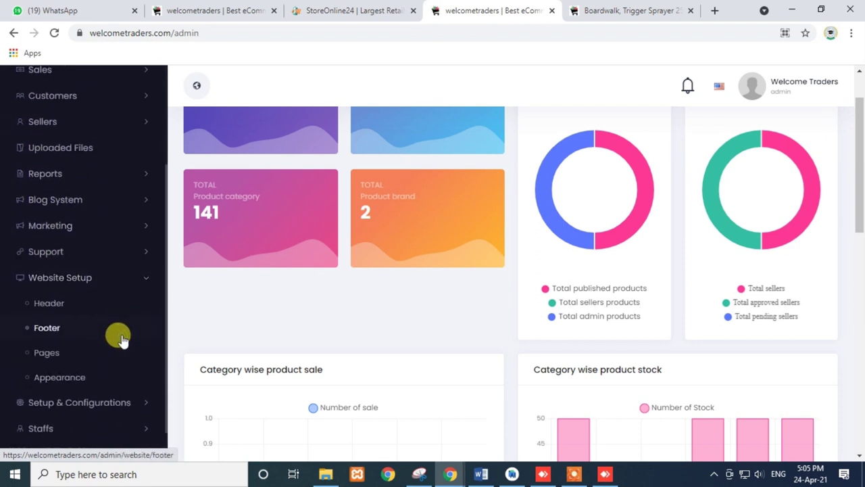
{"action": "left_click", "coordinate": [75, 381]}
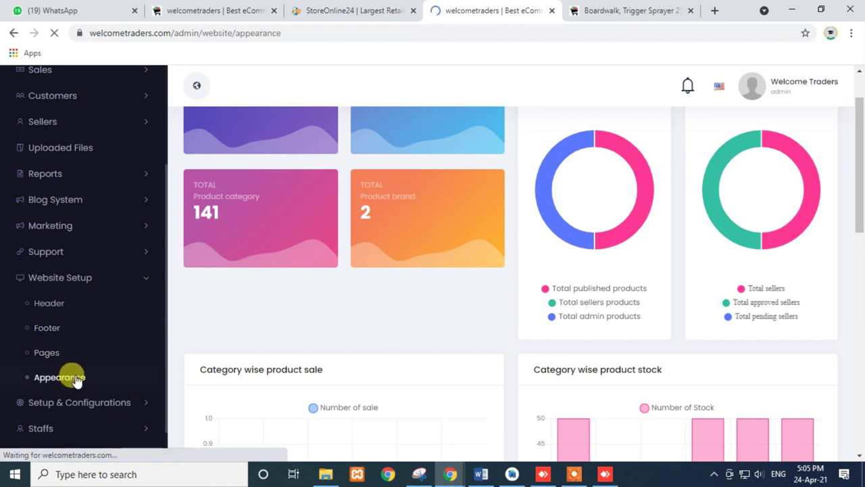
{"action": "scroll", "coordinate": [127, 296], "scroll_direction": "down", "scroll_amount": 3}
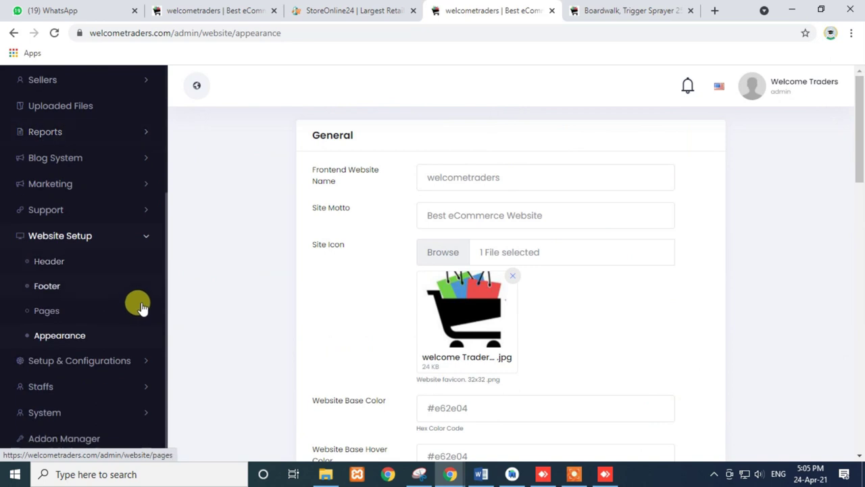
{"action": "left_click", "coordinate": [126, 357]}
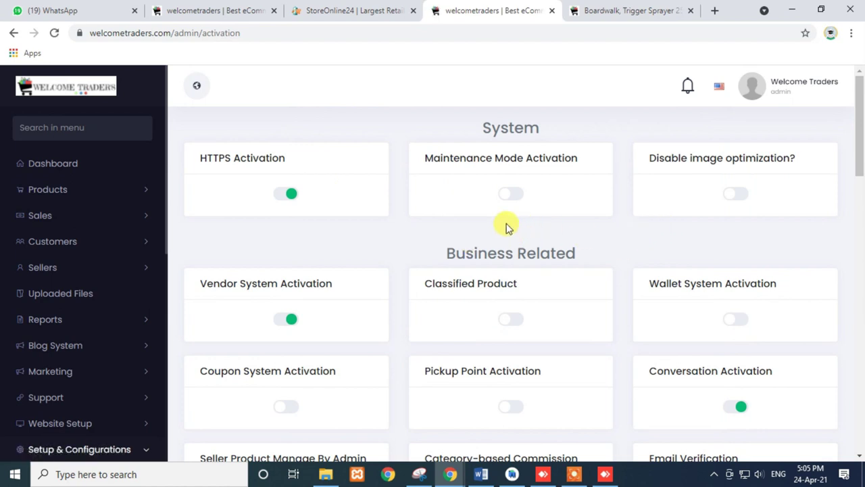
- Switch on Maintenance Mode Activation and reload the storefront home page
{"action": "left_click", "coordinate": [505, 196]}
{"action": "left_click_drag", "start_coordinate": [425, 157], "coordinate": [571, 150]}
{"action": "left_click", "coordinate": [629, 10]}
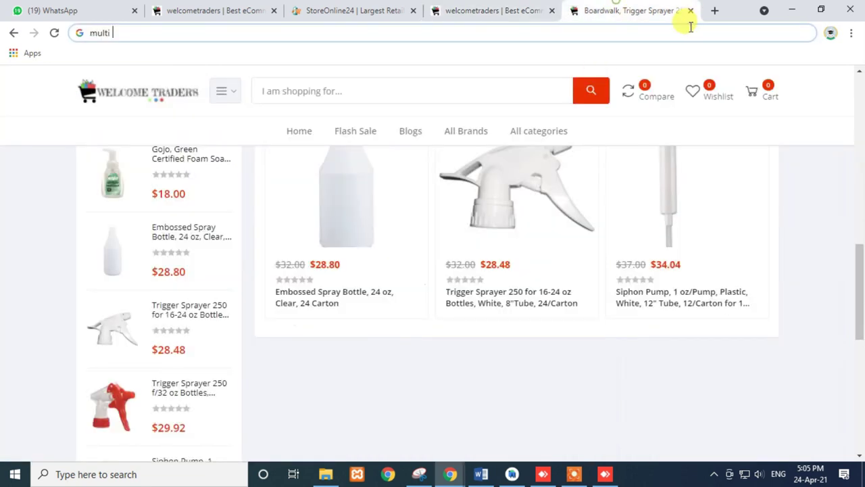
{"action": "key", "text": "Return"}
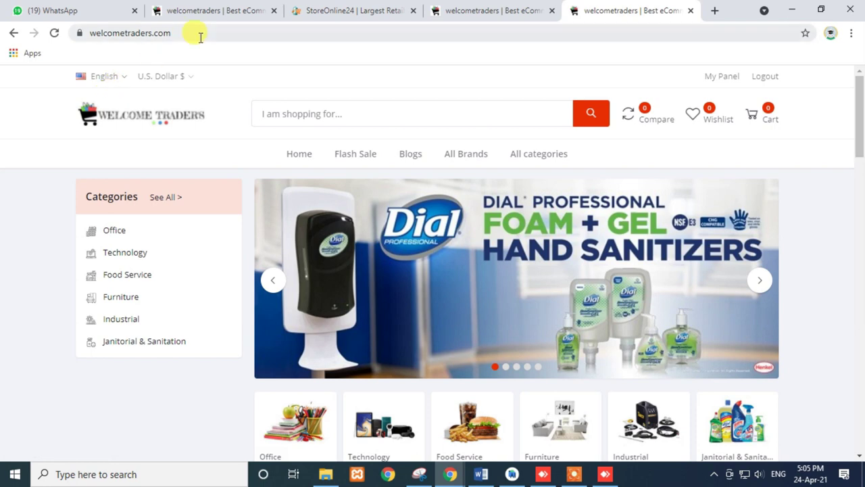
{"action": "left_click", "coordinate": [191, 34]}
{"action": "key", "text": "Return"}
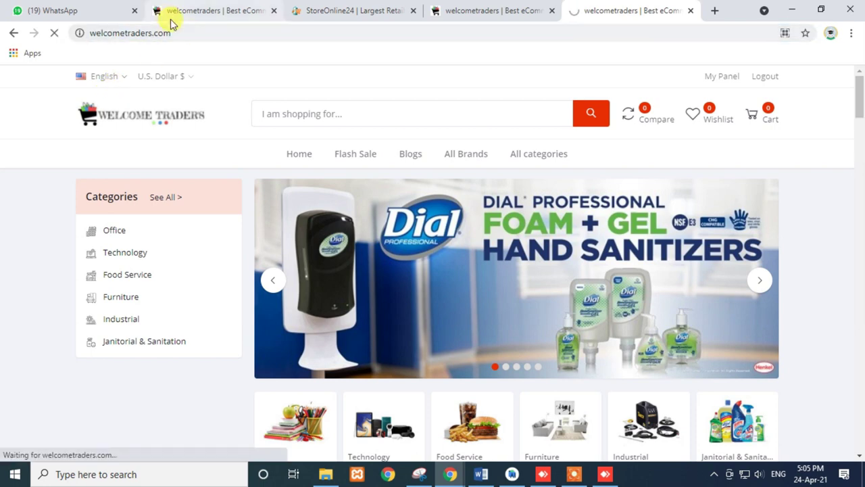
- Load welcometraders.com in a private window and highlight the We are Under Maintenance notice
{"action": "left_click", "coordinate": [190, 34]}
{"action": "key", "text": "ctrl+c"}
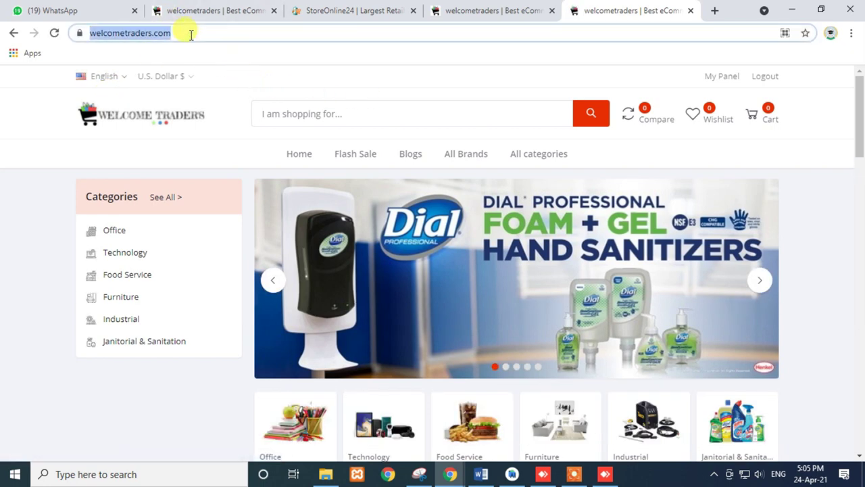
{"action": "key", "text": "ctrl+shift+n"}
{"action": "key", "text": "ctrl+v"}
{"action": "key", "text": "Return"}
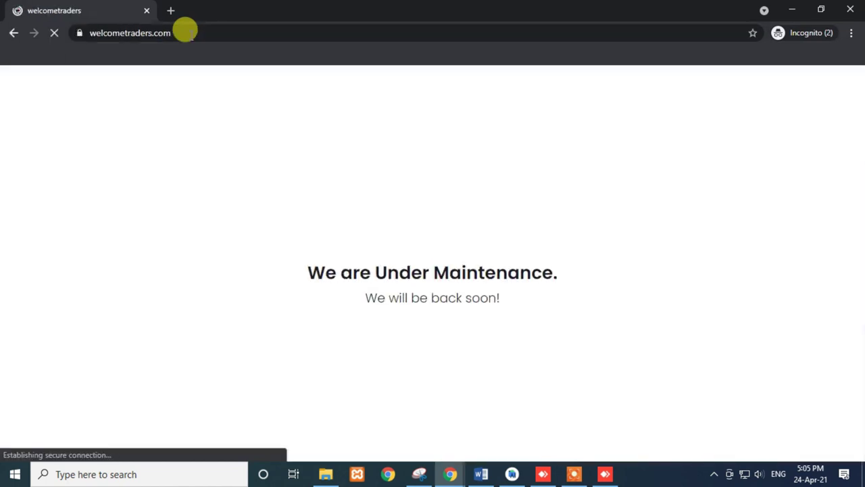
{"action": "left_click_drag", "start_coordinate": [311, 346], "coordinate": [641, 371]}
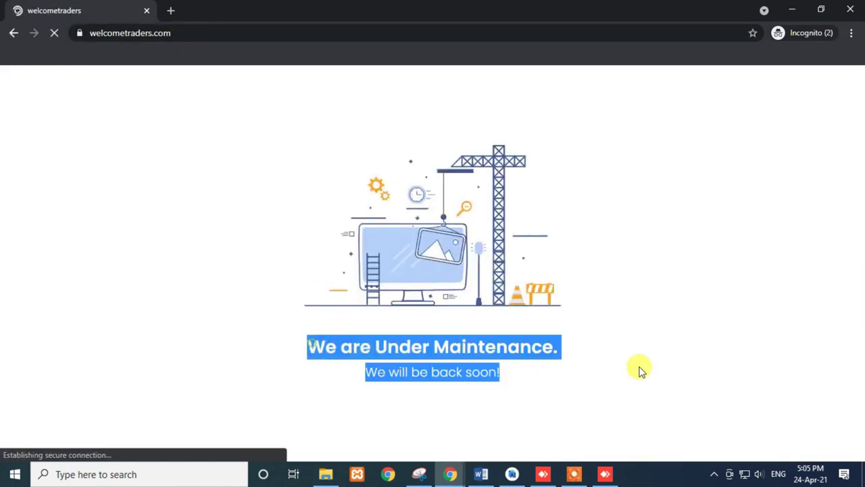
{"action": "left_click", "coordinate": [504, 384]}
{"action": "double_click", "coordinate": [434, 372]}
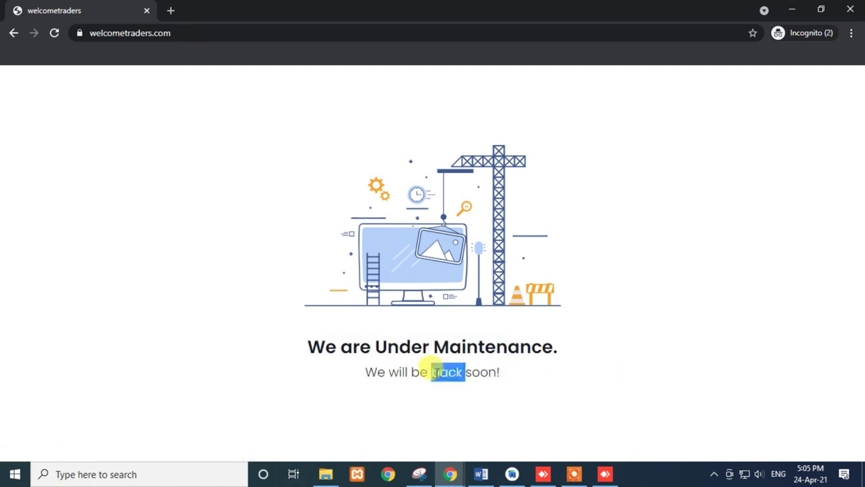
{"action": "double_click", "coordinate": [357, 346]}
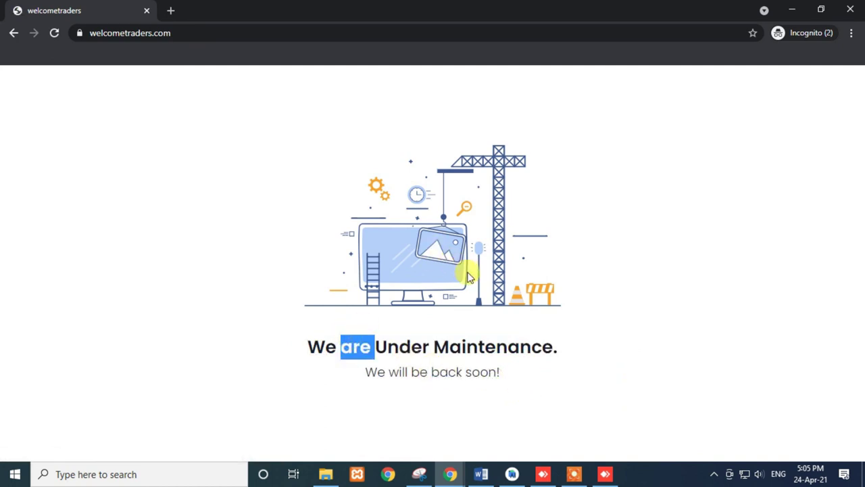
- Reopen the private-window maintenance page, highlight its heading and subtitle, and return to the main window
{"action": "left_click", "coordinate": [12, 34]}
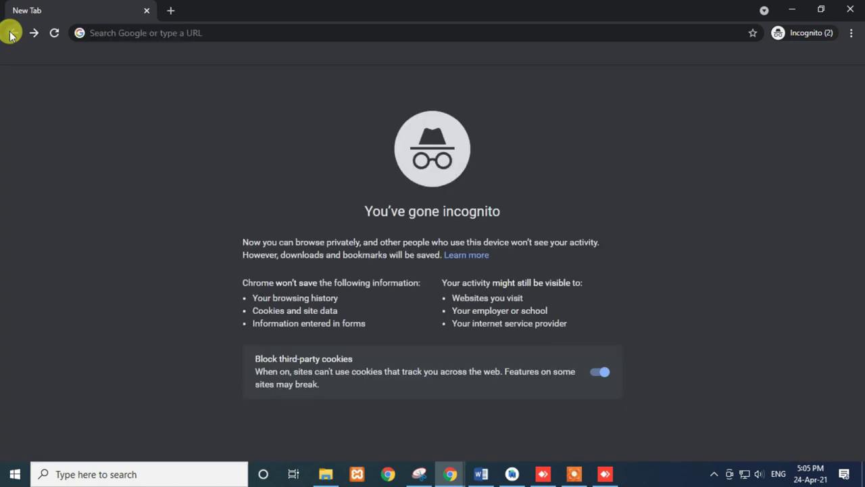
{"action": "left_click", "coordinate": [34, 33]}
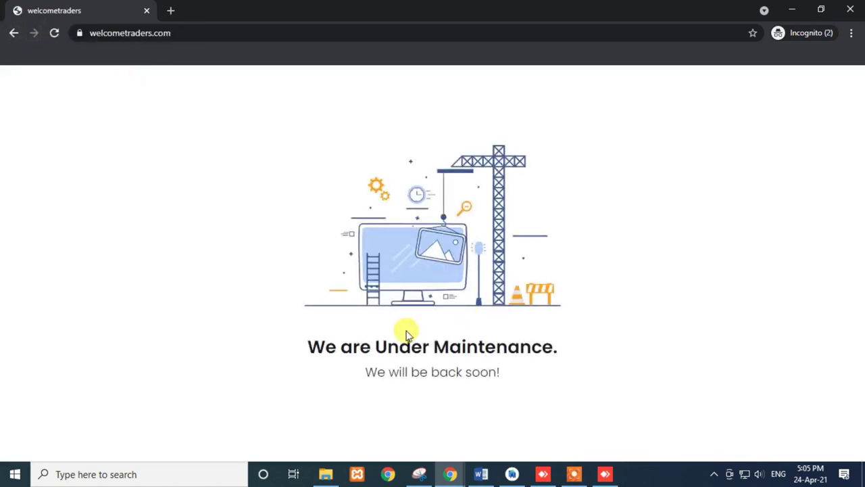
{"action": "left_click_drag", "start_coordinate": [293, 349], "coordinate": [587, 386]}
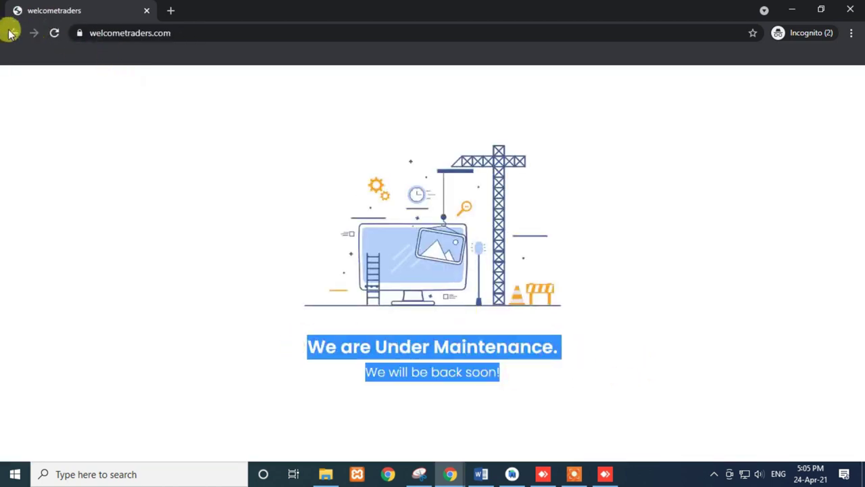
{"action": "left_click", "coordinate": [10, 33]}
{"action": "mouse_move", "coordinate": [453, 474]}
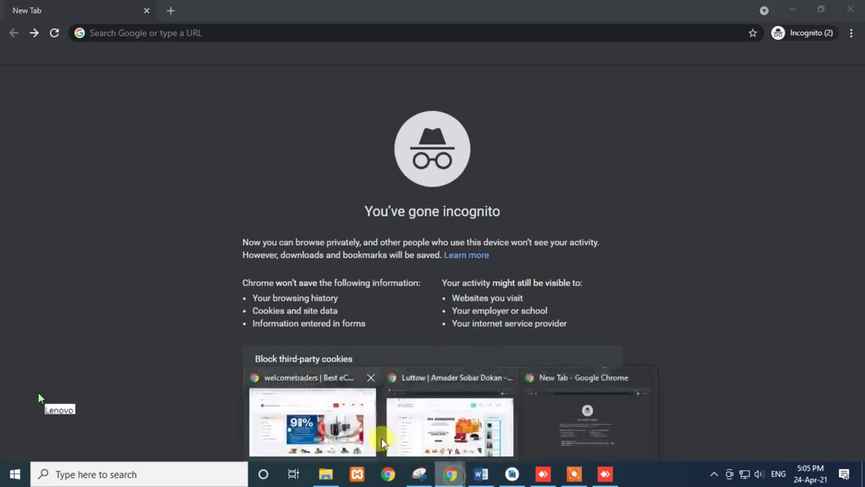
{"action": "left_click", "coordinate": [311, 412]}
{"action": "left_click", "coordinate": [541, 10]}
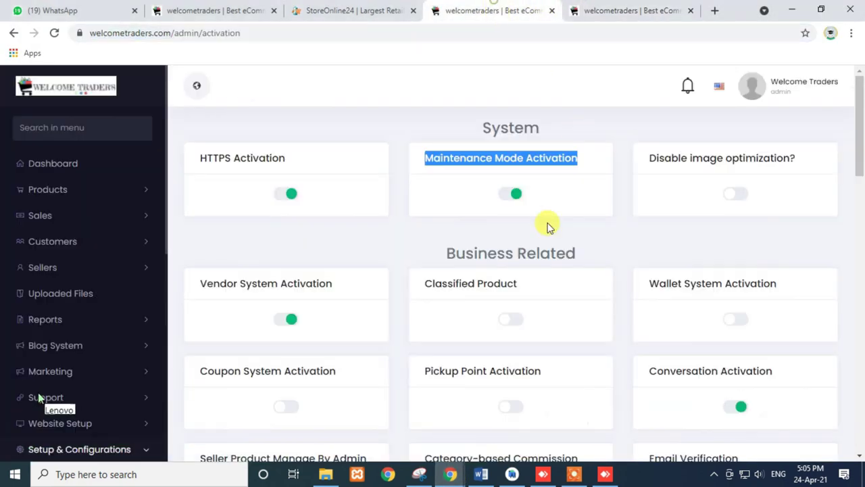
{"action": "left_click", "coordinate": [512, 194]}
{"action": "left_click_drag", "start_coordinate": [647, 156], "coordinate": [789, 197]}
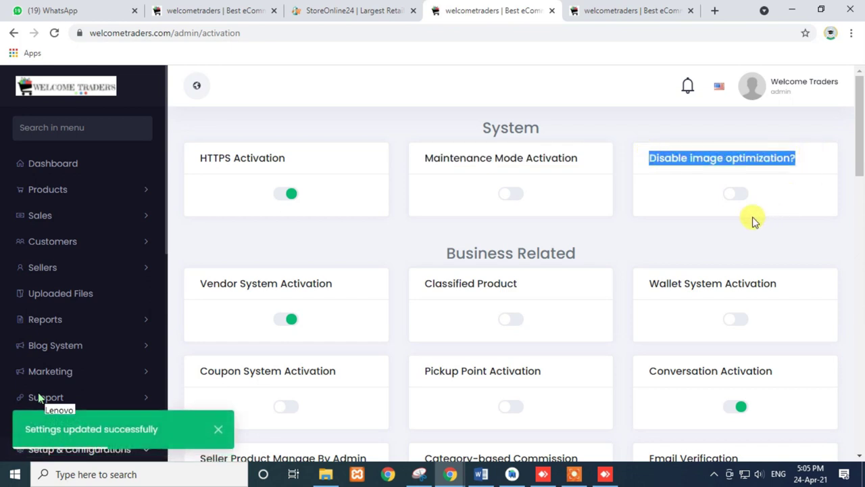
{"action": "left_click", "coordinate": [285, 320]}
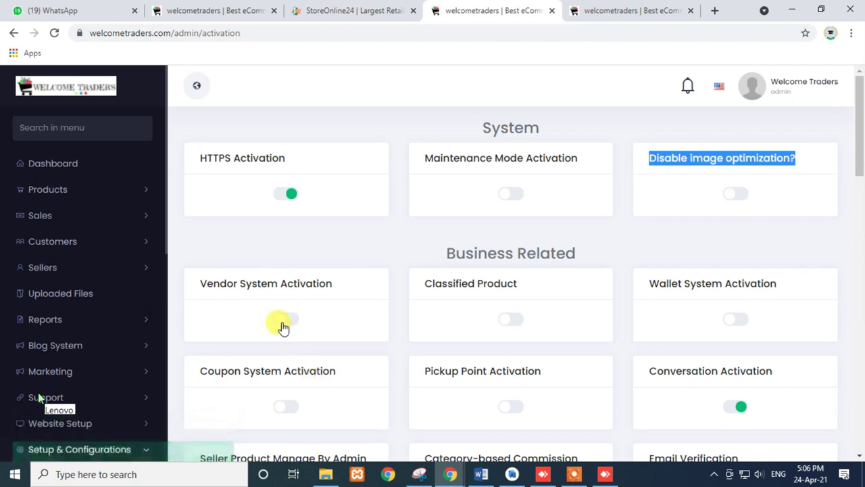
{"action": "left_click_drag", "start_coordinate": [201, 283], "coordinate": [348, 291]}
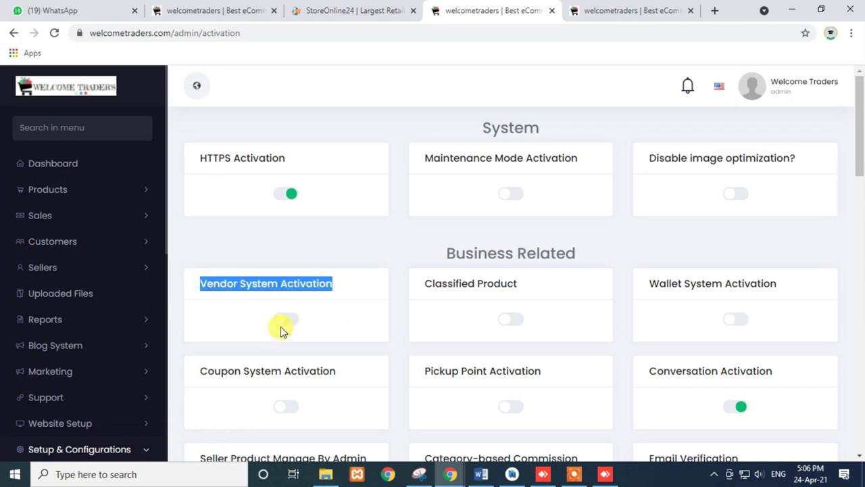
{"action": "scroll", "coordinate": [487, 313], "scroll_direction": "down", "scroll_amount": 1}
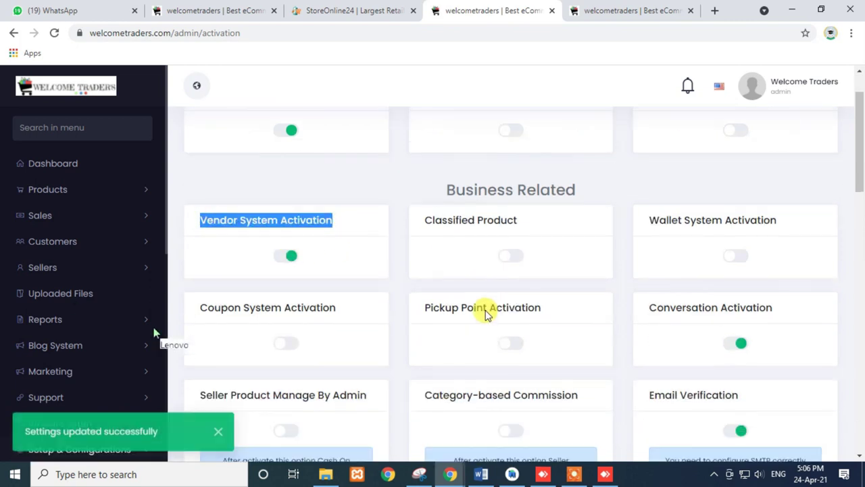
{"action": "left_click_drag", "start_coordinate": [423, 220], "coordinate": [539, 225]}
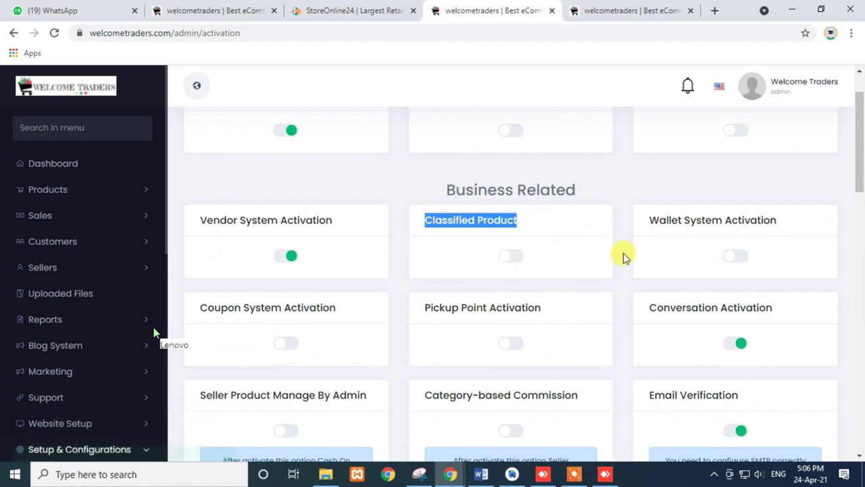
{"action": "left_click_drag", "start_coordinate": [651, 220], "coordinate": [780, 223]}
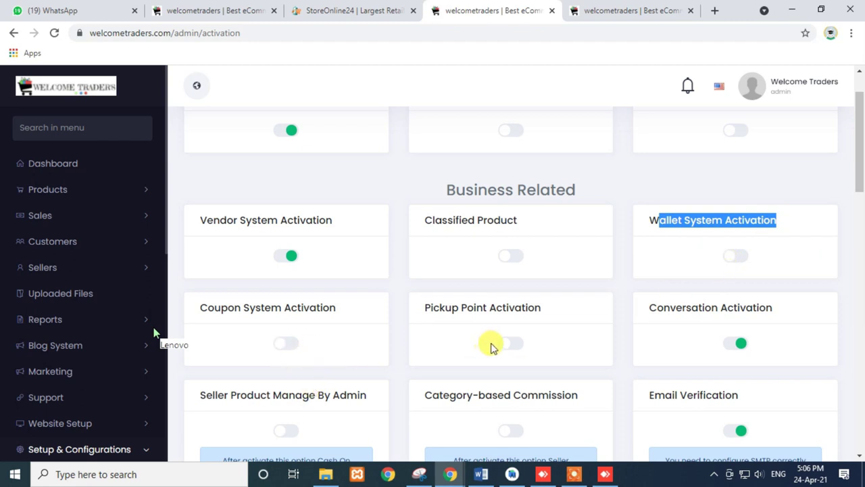
{"action": "left_click_drag", "start_coordinate": [420, 308], "coordinate": [551, 311]}
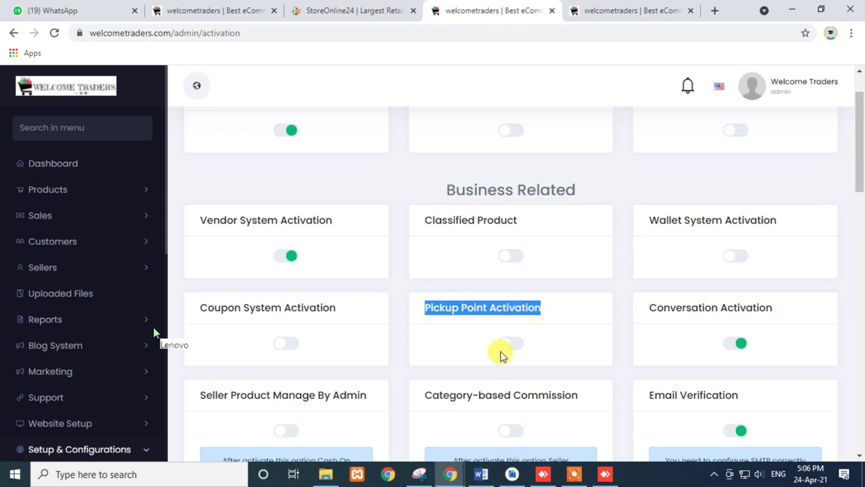
{"action": "scroll", "coordinate": [503, 355], "scroll_direction": "down", "scroll_amount": 1}
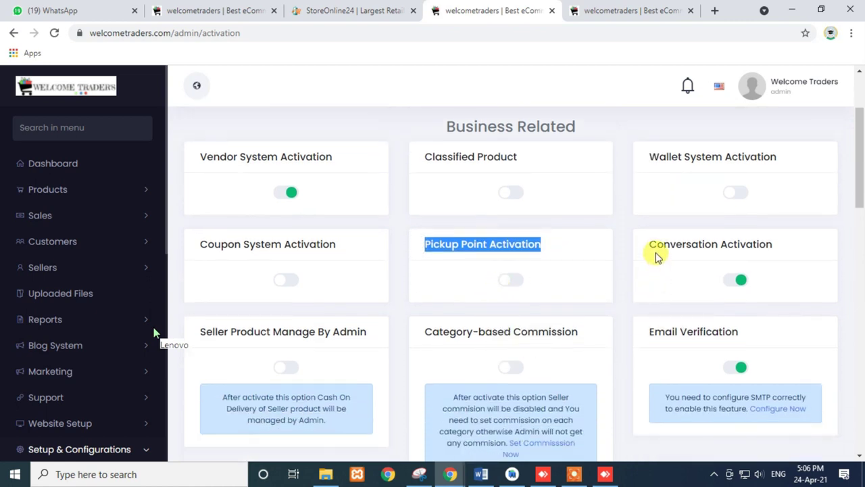
{"action": "left_click_drag", "start_coordinate": [654, 246], "coordinate": [755, 250]}
{"action": "triple_click", "coordinate": [755, 247]}
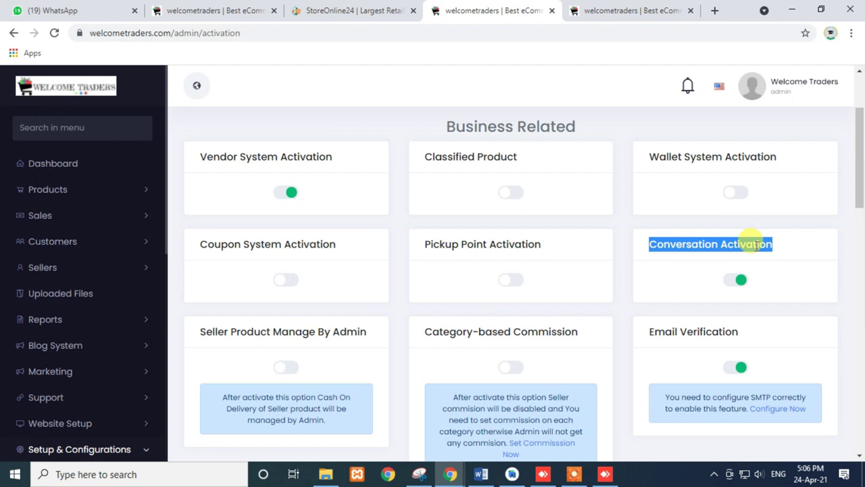
{"action": "double_click", "coordinate": [736, 247]}
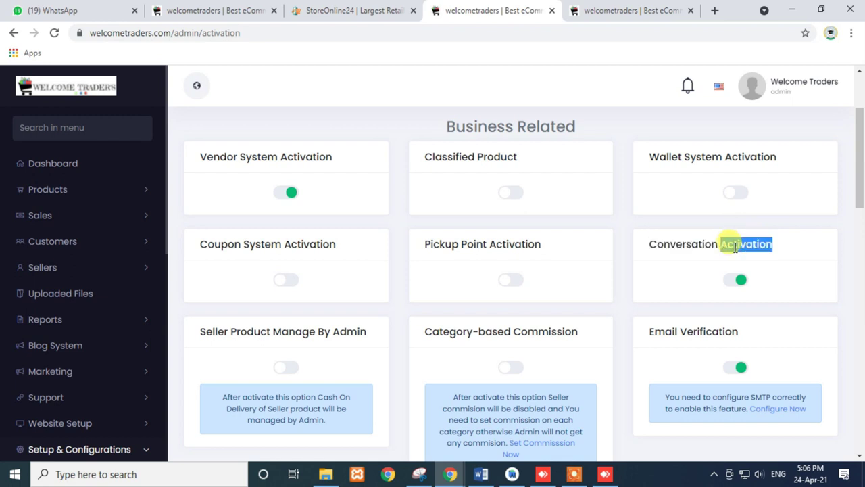
{"action": "left_click", "coordinate": [739, 279]}
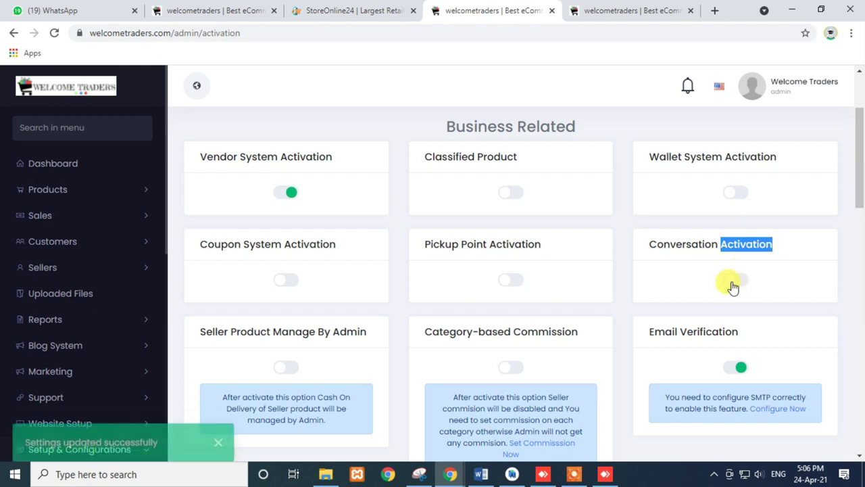
{"action": "left_click", "coordinate": [736, 281]}
{"action": "scroll", "coordinate": [379, 326], "scroll_direction": "down", "scroll_amount": 2}
{"action": "left_click_drag", "start_coordinate": [210, 210], "coordinate": [365, 202]}
{"action": "double_click", "coordinate": [277, 205]}
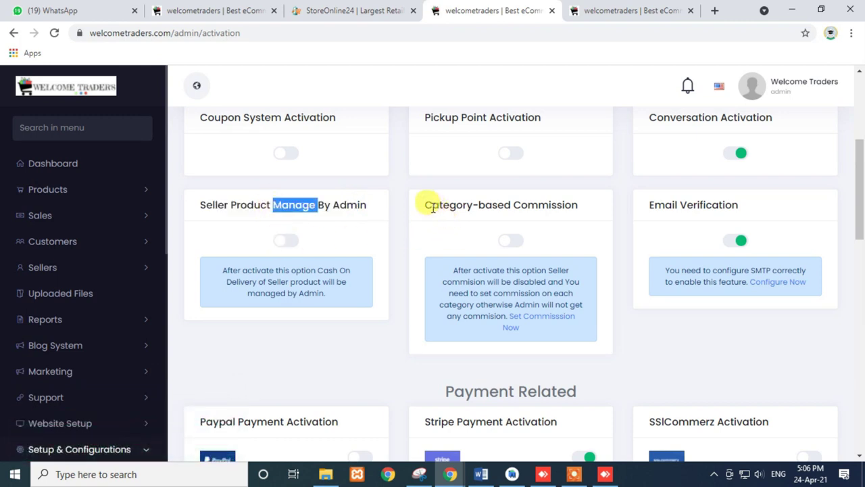
{"action": "left_click_drag", "start_coordinate": [424, 203], "coordinate": [579, 203]}
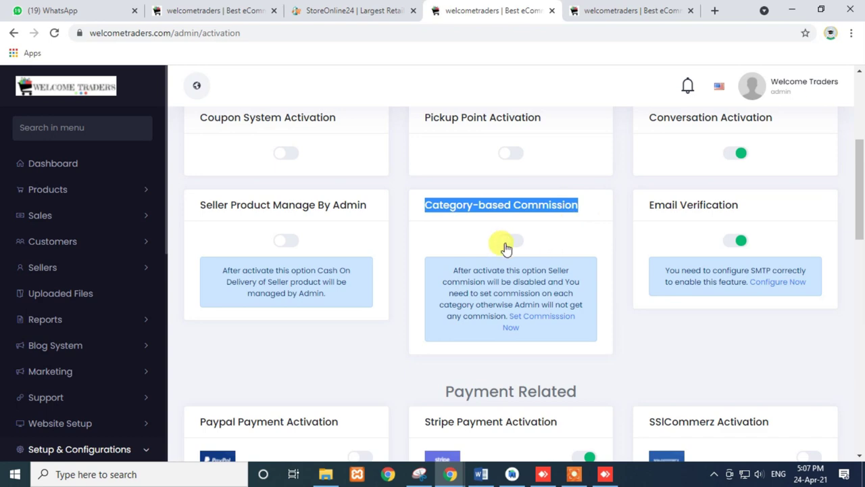
{"action": "left_click", "coordinate": [599, 10]}
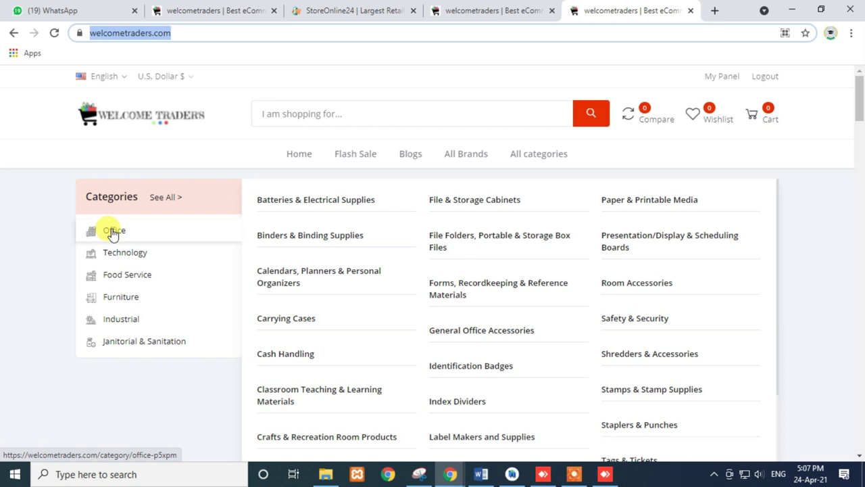
{"action": "mouse_move", "coordinate": [116, 263]}
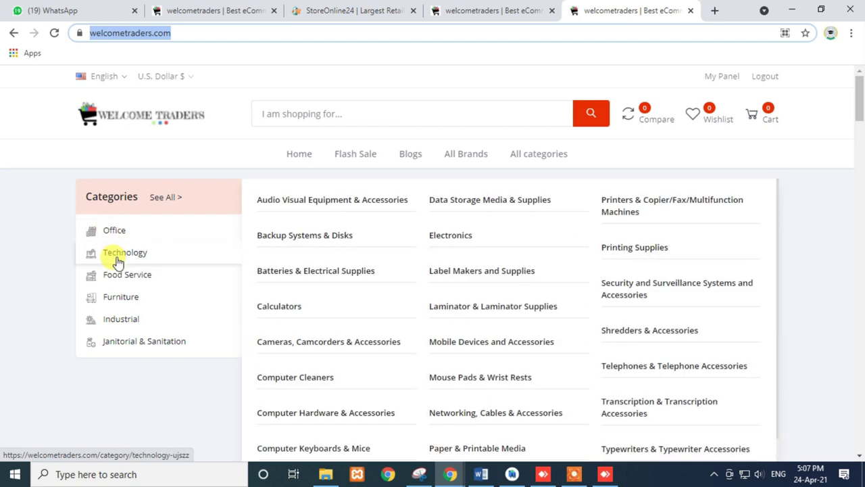
{"action": "mouse_move", "coordinate": [115, 283]}
{"action": "mouse_move", "coordinate": [120, 300]}
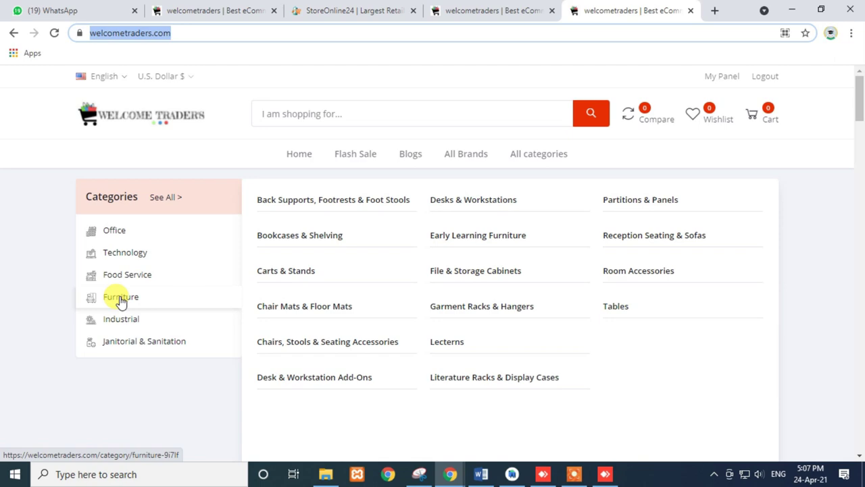
{"action": "left_click", "coordinate": [465, 9]}
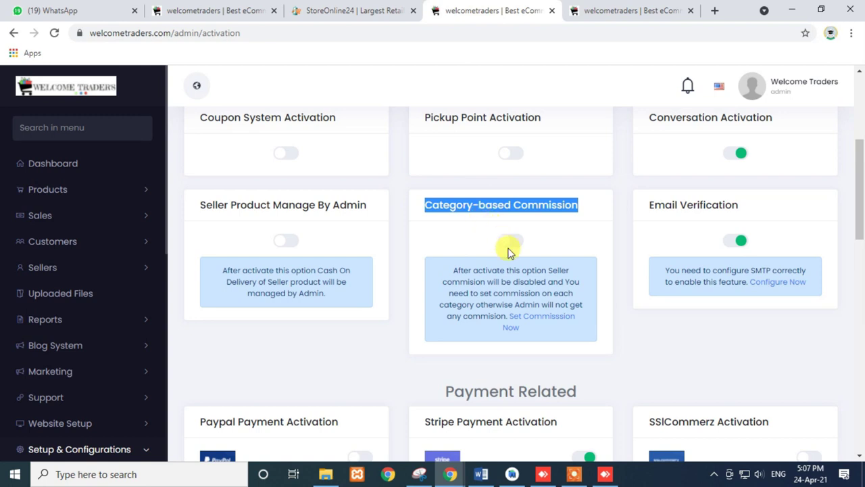
- Scroll past Email Verification into Payment Related, highlighting the Stripe Payment Activation heading
{"action": "double_click", "coordinate": [682, 206]}
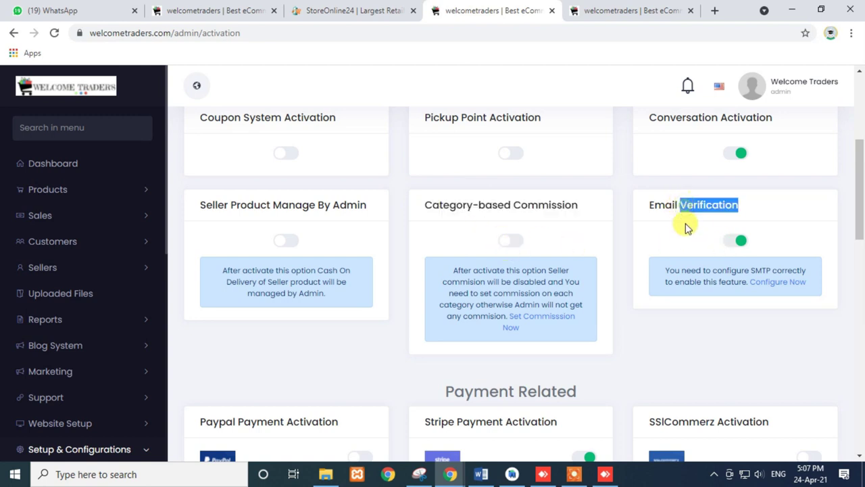
{"action": "scroll", "coordinate": [685, 237], "scroll_direction": "down", "scroll_amount": 2}
{"action": "scroll", "coordinate": [683, 242], "scroll_direction": "down", "scroll_amount": 1}
{"action": "left_click_drag", "start_coordinate": [206, 230], "coordinate": [653, 209]}
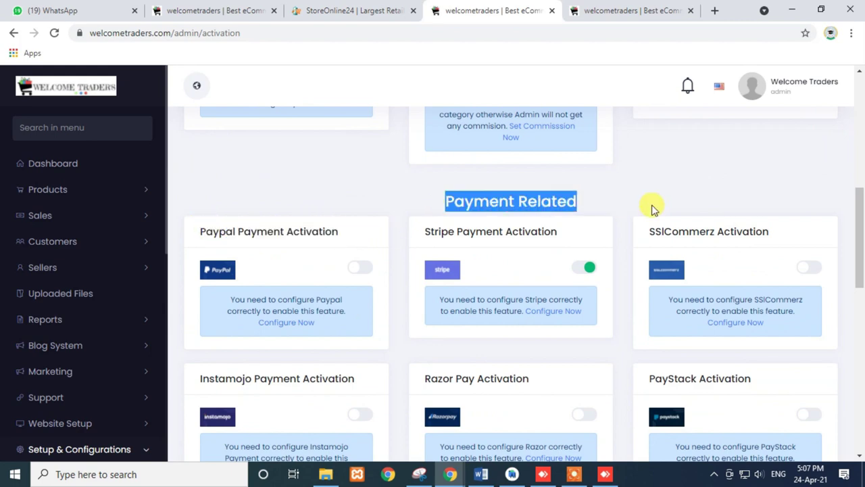
{"action": "scroll", "coordinate": [640, 220], "scroll_direction": "down", "scroll_amount": 2}
{"action": "scroll", "coordinate": [598, 263], "scroll_direction": "up", "scroll_amount": 1}
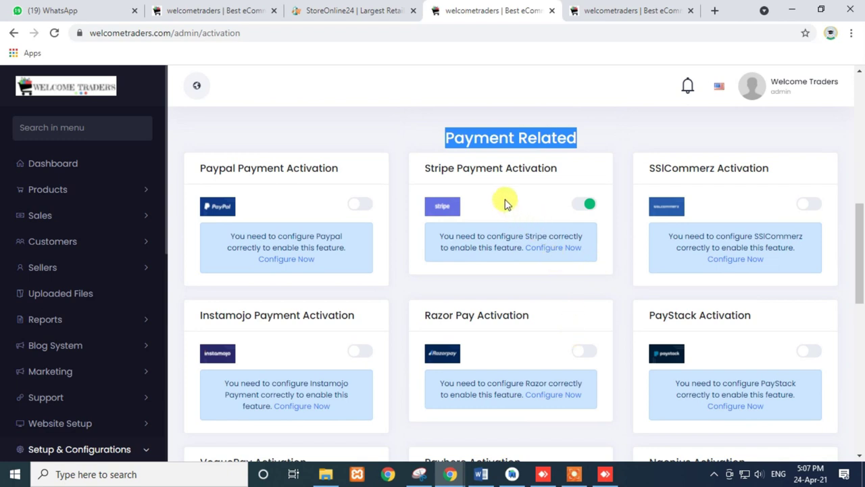
{"action": "double_click", "coordinate": [464, 169]}
{"action": "triple_click", "coordinate": [464, 170]}
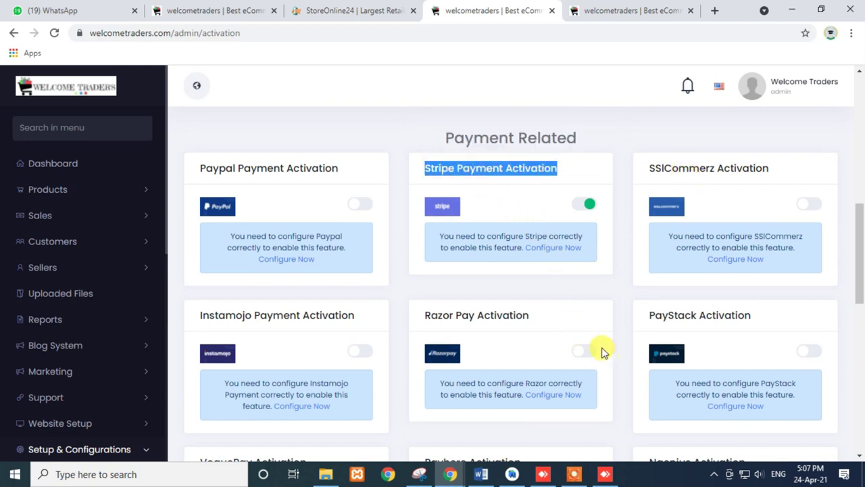
{"action": "double_click", "coordinate": [483, 167]}
- Review the Razor Pay, Instamojo, Bkash, Nagad and Ngenius activation cards, highlighting their headings
{"action": "scroll", "coordinate": [493, 232], "scroll_direction": "down", "scroll_amount": 1}
{"action": "triple_click", "coordinate": [475, 248]}
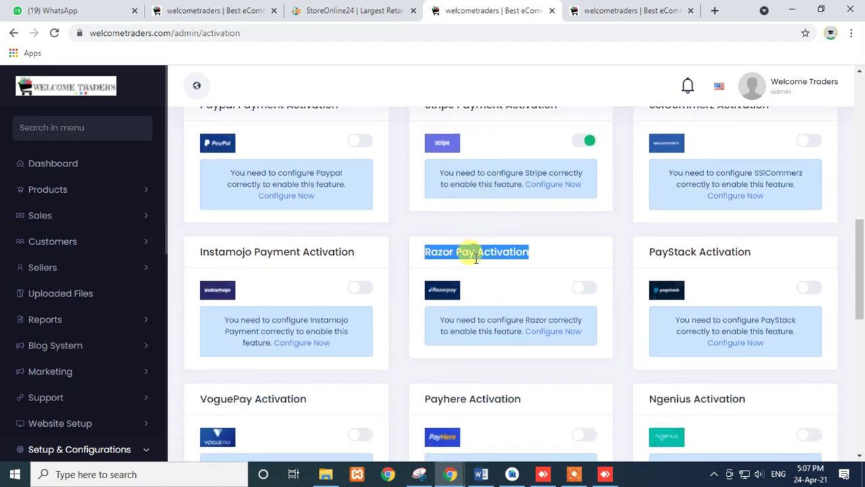
{"action": "triple_click", "coordinate": [278, 254]}
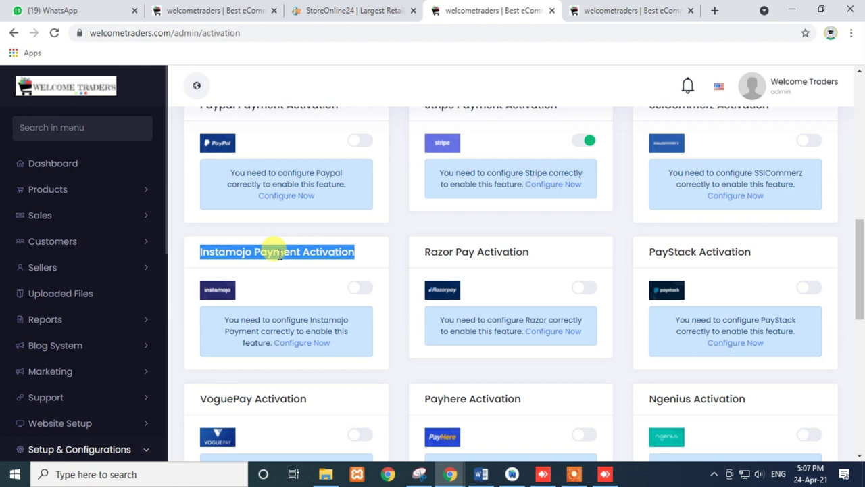
{"action": "scroll", "coordinate": [279, 253], "scroll_direction": "down", "scroll_amount": 3}
{"action": "scroll", "coordinate": [279, 256], "scroll_direction": "down", "scroll_amount": 1}
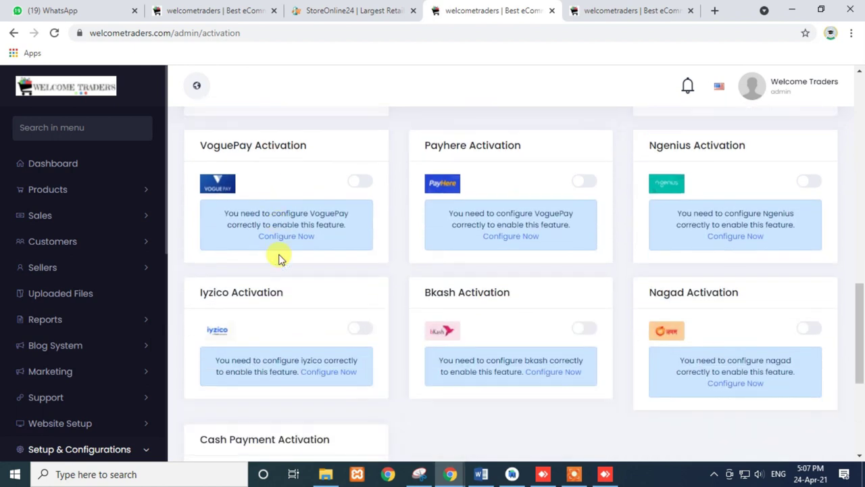
{"action": "scroll", "coordinate": [280, 256], "scroll_direction": "down", "scroll_amount": 1}
{"action": "double_click", "coordinate": [460, 229]}
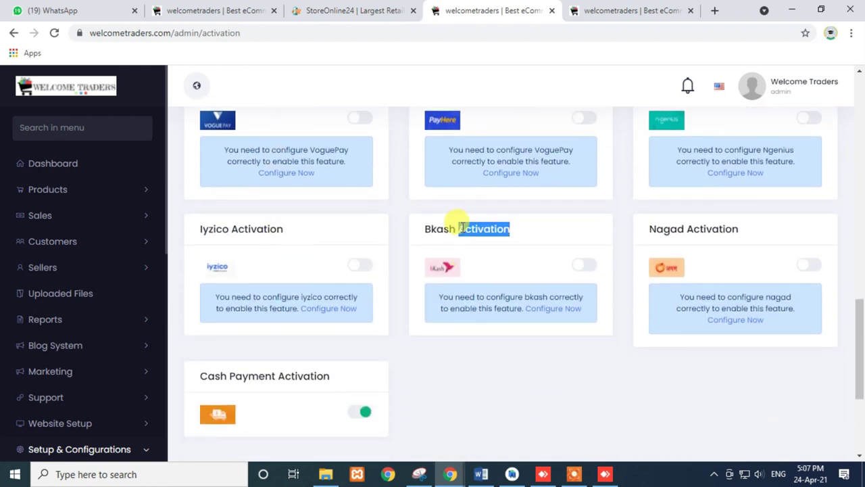
{"action": "triple_click", "coordinate": [460, 229]}
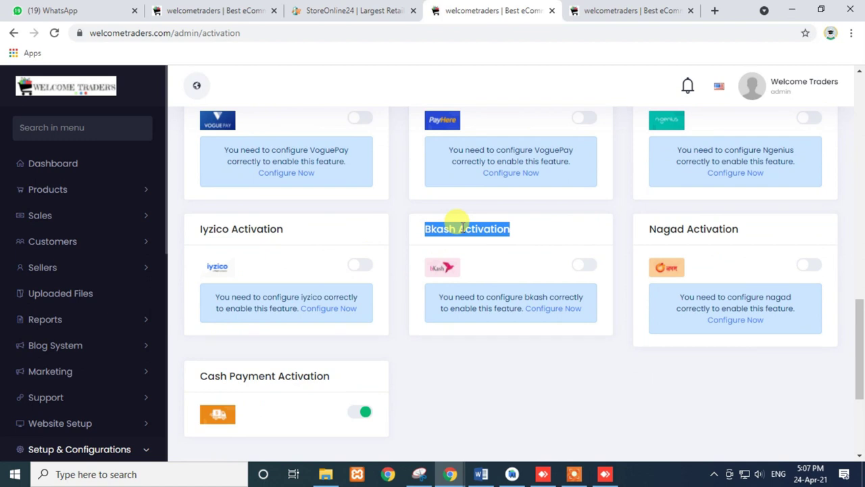
{"action": "triple_click", "coordinate": [664, 229]}
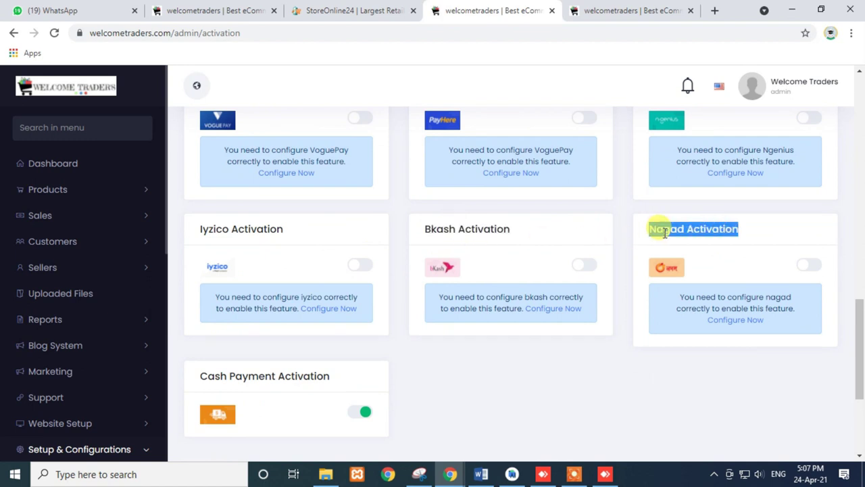
{"action": "scroll", "coordinate": [663, 231], "scroll_direction": "up", "scroll_amount": 2}
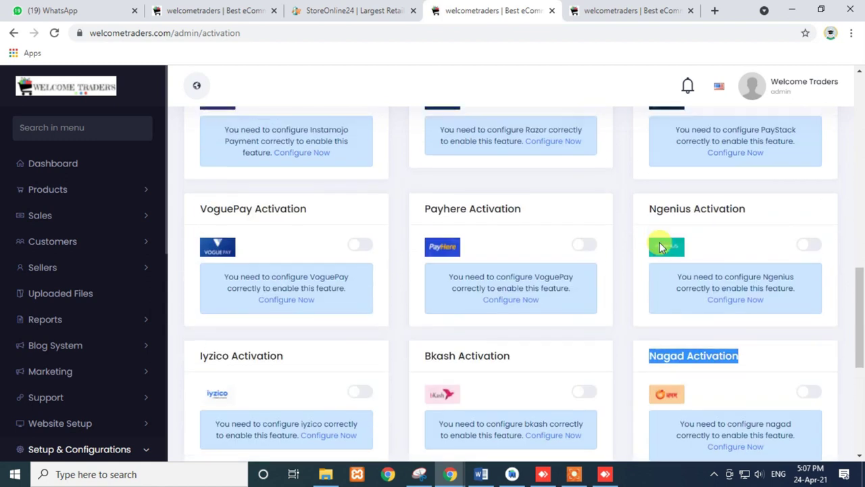
{"action": "triple_click", "coordinate": [666, 210]}
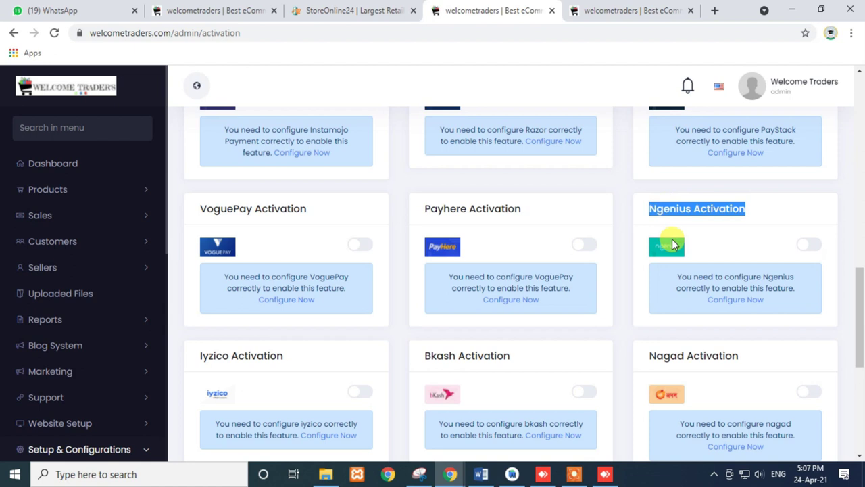
{"action": "scroll", "coordinate": [479, 273], "scroll_direction": "down", "scroll_amount": 1}
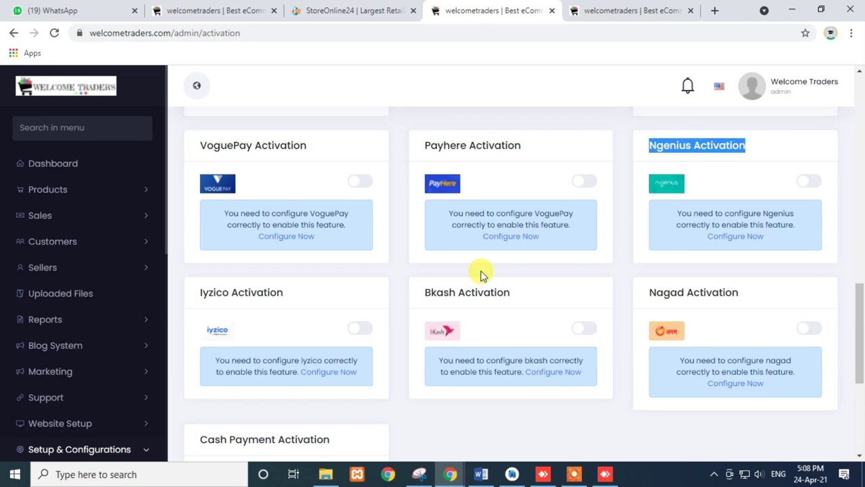
- Check the storefront's currency and language dropdowns, which offer only U.S. Dollar and English
{"action": "left_click", "coordinate": [589, 10]}
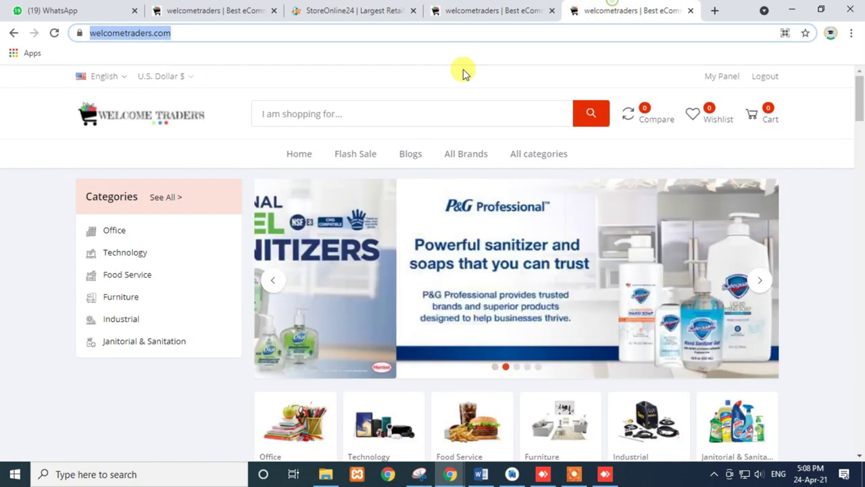
{"action": "left_click", "coordinate": [172, 80]}
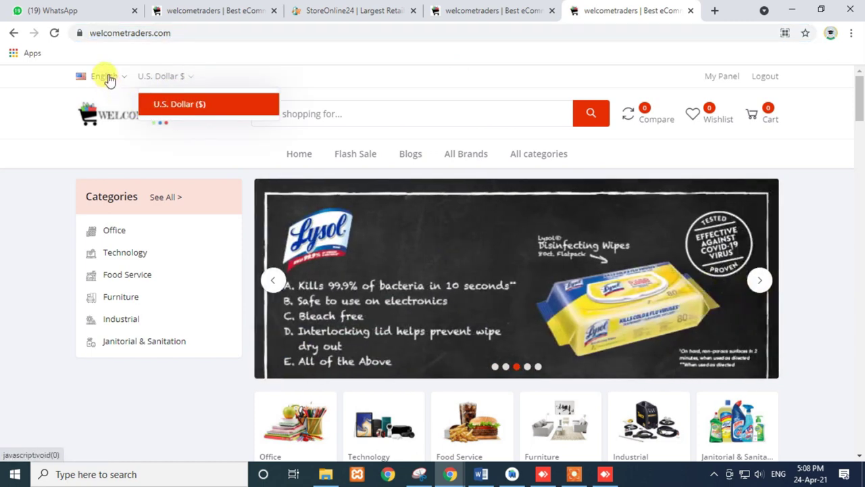
{"action": "left_click", "coordinate": [105, 76]}
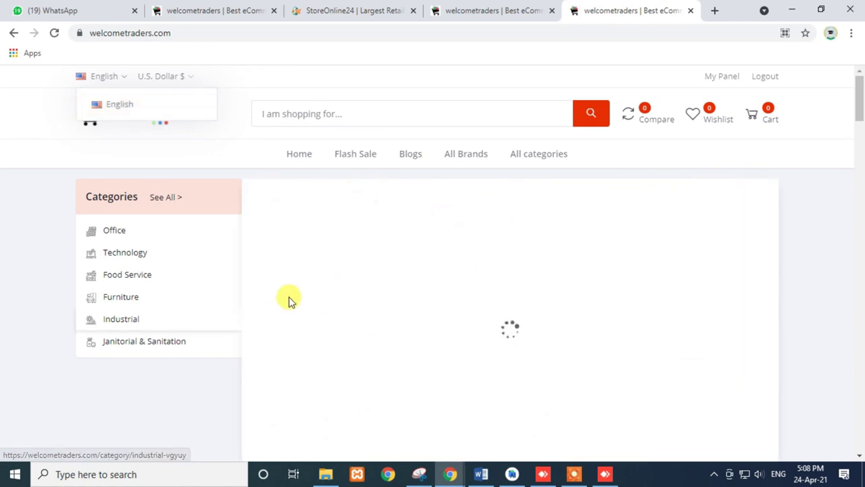
- Return to the admin Features Activation page and scroll the sidebar to Setup & Configurations
{"action": "left_click", "coordinate": [478, 6]}
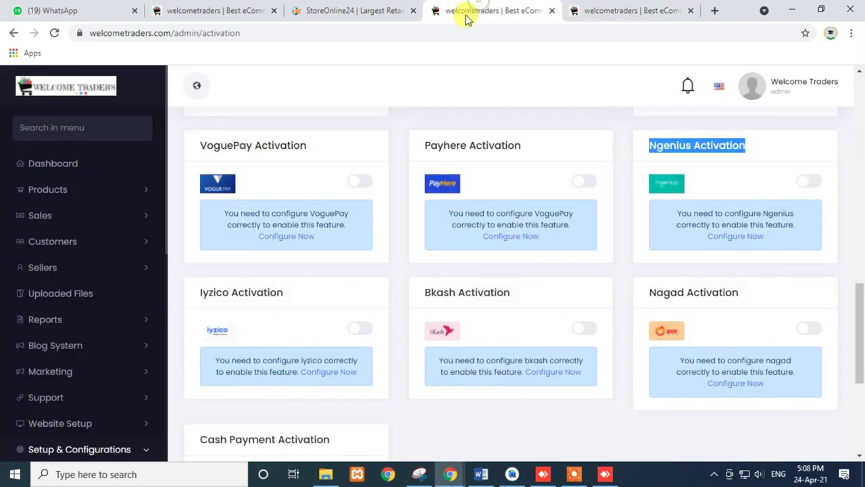
{"action": "scroll", "coordinate": [122, 378], "scroll_direction": "down", "scroll_amount": 5}
{"action": "scroll", "coordinate": [101, 405], "scroll_direction": "down", "scroll_amount": 4}
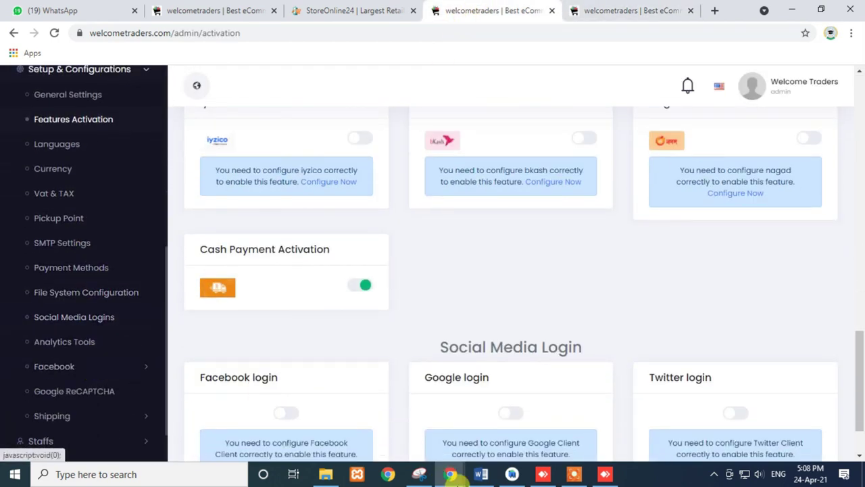
{"action": "scroll", "coordinate": [64, 351], "scroll_direction": "down", "scroll_amount": 1}
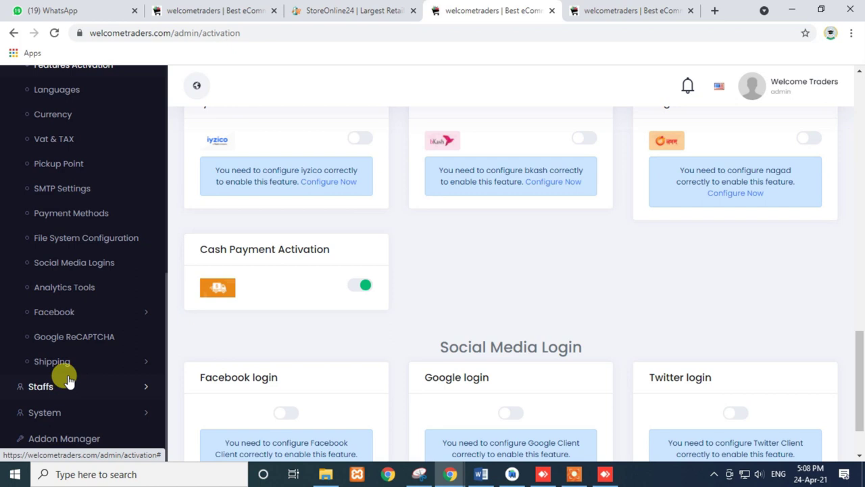
- Open the admin Languages list, glancing at the storefront homepage in between
{"action": "left_click", "coordinate": [58, 95]}
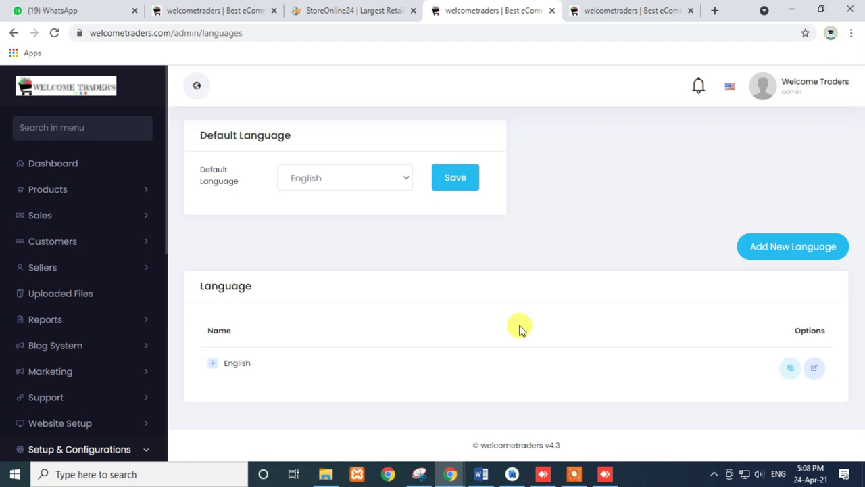
{"action": "left_click", "coordinate": [622, 8]}
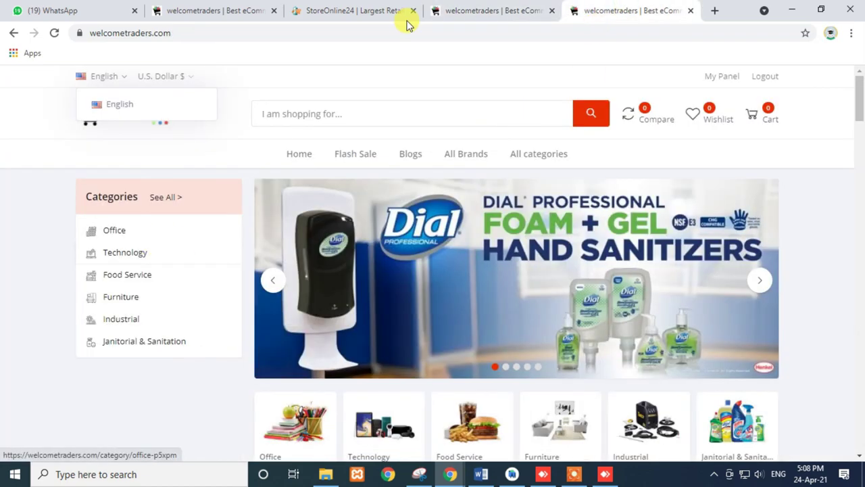
{"action": "left_click", "coordinate": [458, 10]}
- Add a new language named UAE with code AE and save it
{"action": "left_click", "coordinate": [761, 250]}
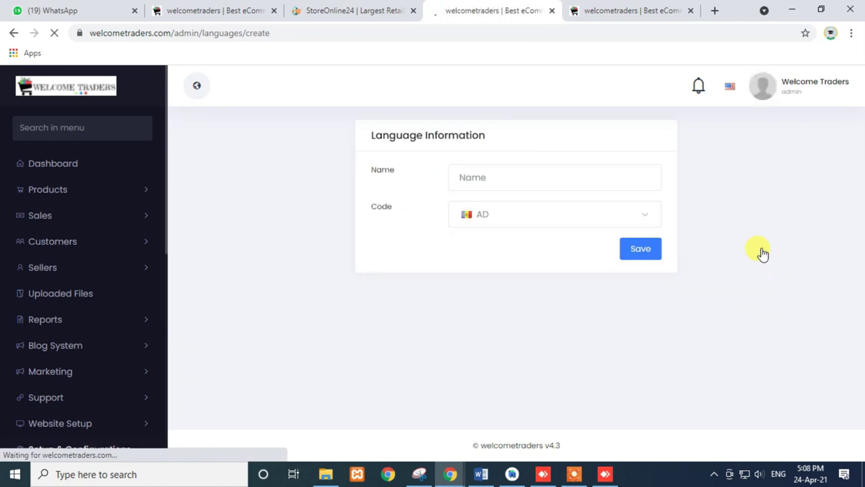
{"action": "left_click", "coordinate": [491, 177]}
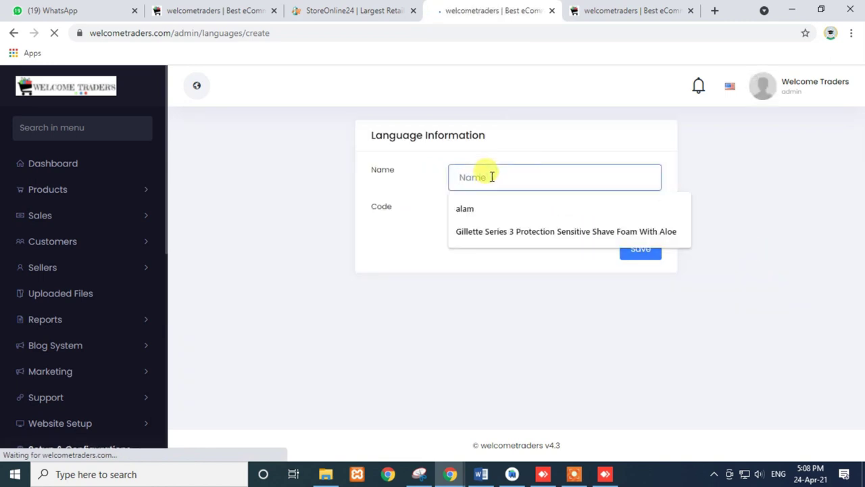
{"action": "type", "text": "US"}
{"action": "left_click_drag", "start_coordinate": [492, 177], "coordinate": [425, 185]}
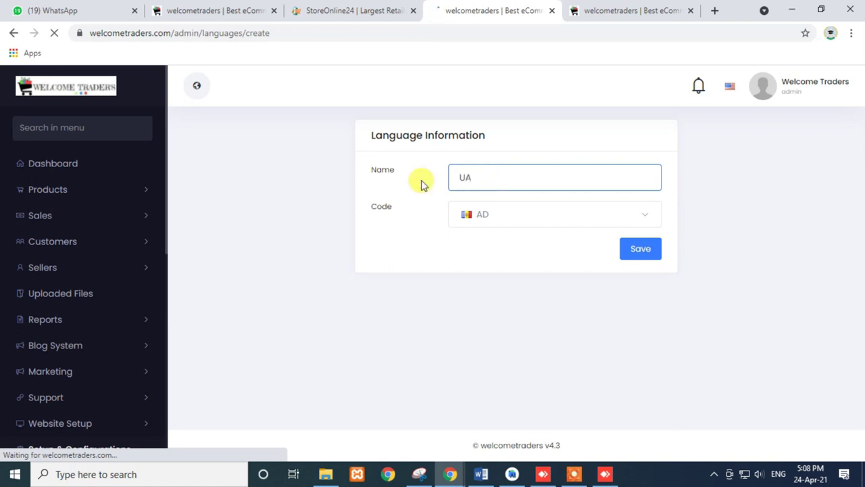
{"action": "left_click", "coordinate": [497, 215]}
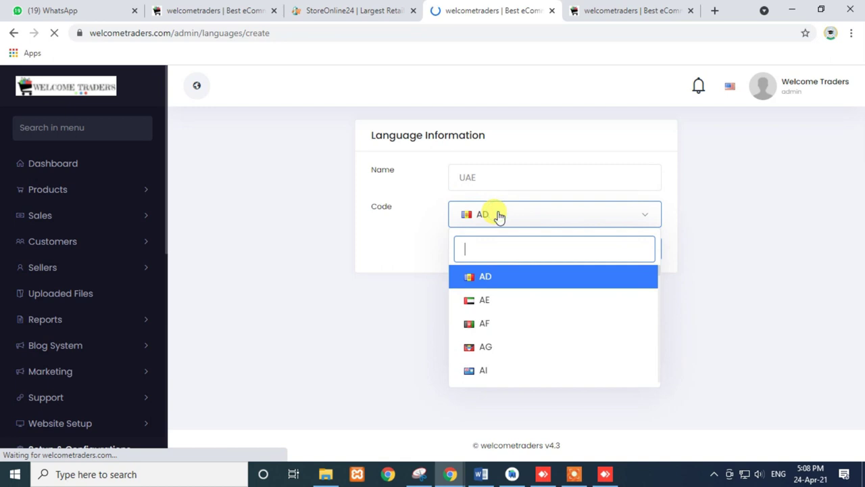
{"action": "left_click", "coordinate": [477, 301]}
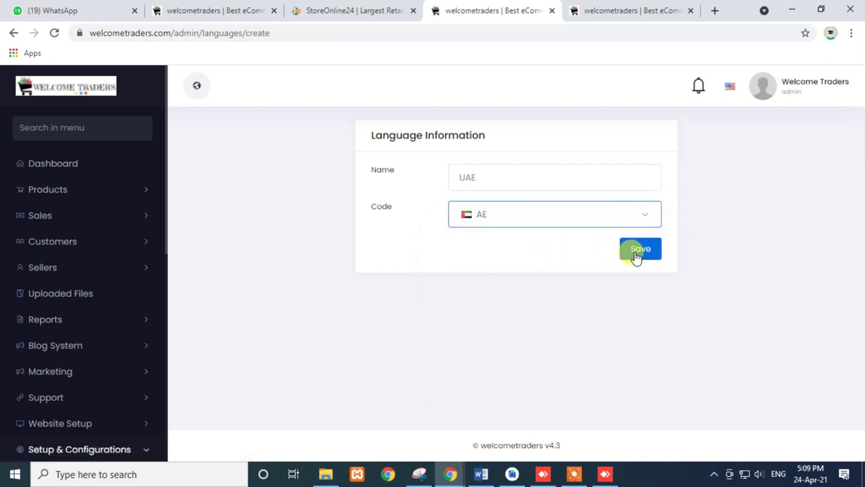
{"action": "left_click", "coordinate": [523, 214]}
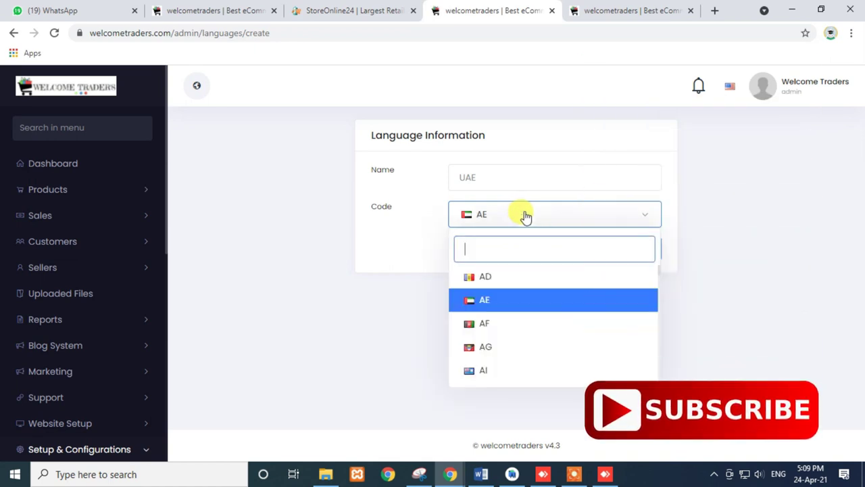
{"action": "left_click", "coordinate": [483, 300]}
{"action": "left_click", "coordinate": [640, 249]}
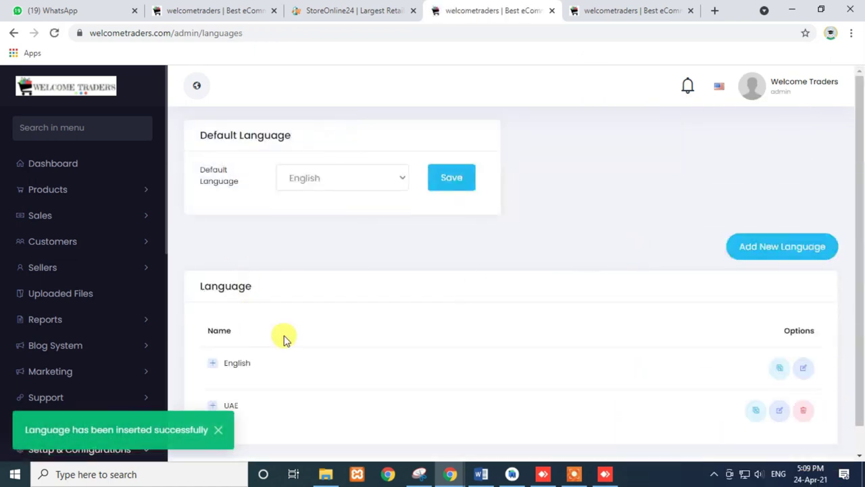
- Reload the storefront, choose UAE from its language dropdown, and dismiss the language-changed notice
{"action": "scroll", "coordinate": [271, 355], "scroll_direction": "down", "scroll_amount": 1}
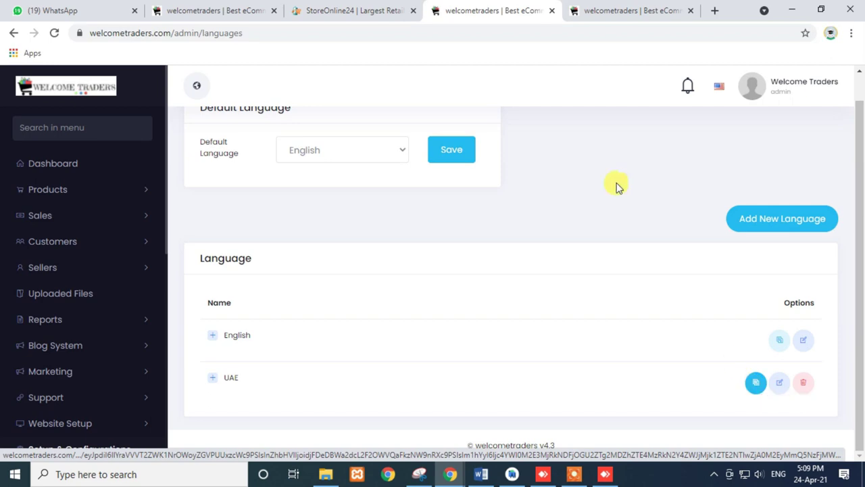
{"action": "left_click", "coordinate": [608, 10]}
{"action": "left_click", "coordinate": [54, 33]}
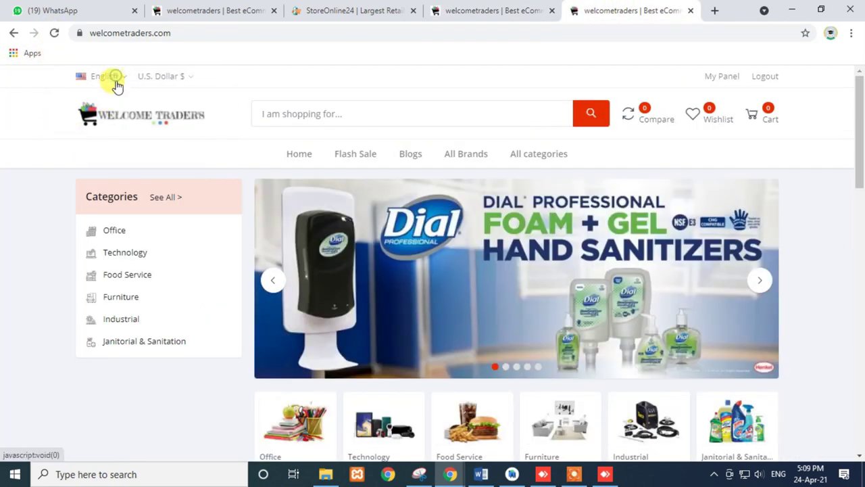
{"action": "left_click", "coordinate": [115, 79]}
{"action": "left_click", "coordinate": [107, 128]}
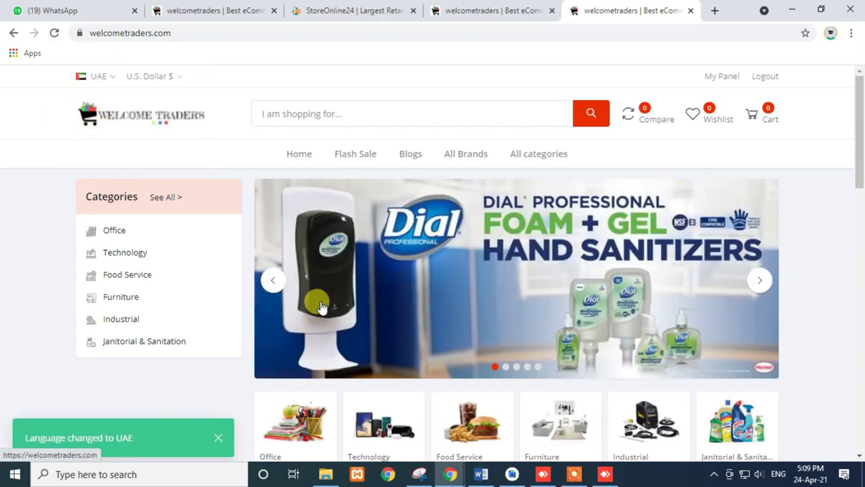
{"action": "scroll", "coordinate": [173, 303], "scroll_direction": "down", "scroll_amount": 7}
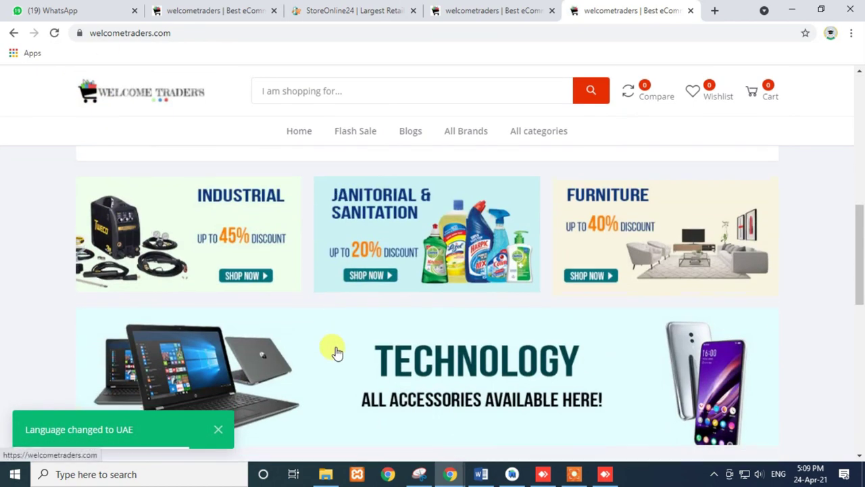
{"action": "scroll", "coordinate": [336, 351], "scroll_direction": "up", "scroll_amount": 3}
{"action": "scroll", "coordinate": [336, 358], "scroll_direction": "up", "scroll_amount": 5}
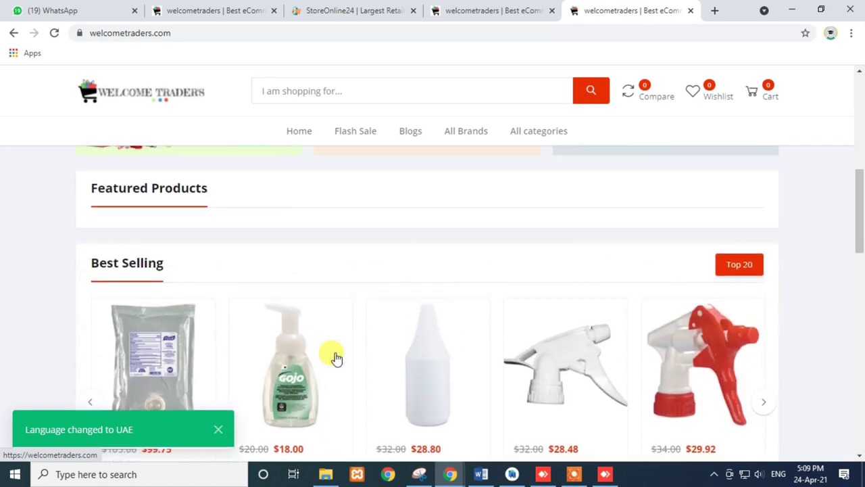
{"action": "left_click", "coordinate": [218, 430]}
- Open Products > All Products and expand the Purell sanitizer row ($105.00, stock 50)
{"action": "left_click", "coordinate": [471, 13]}
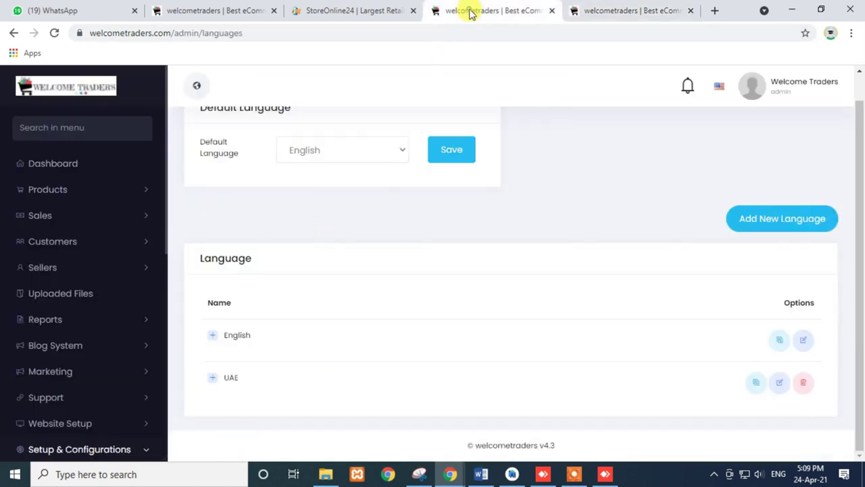
{"action": "left_click", "coordinate": [61, 190]}
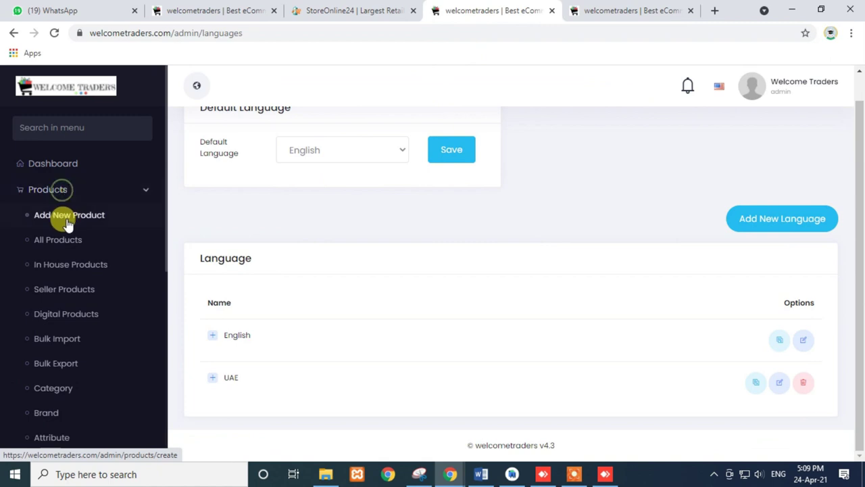
{"action": "left_click", "coordinate": [69, 216]}
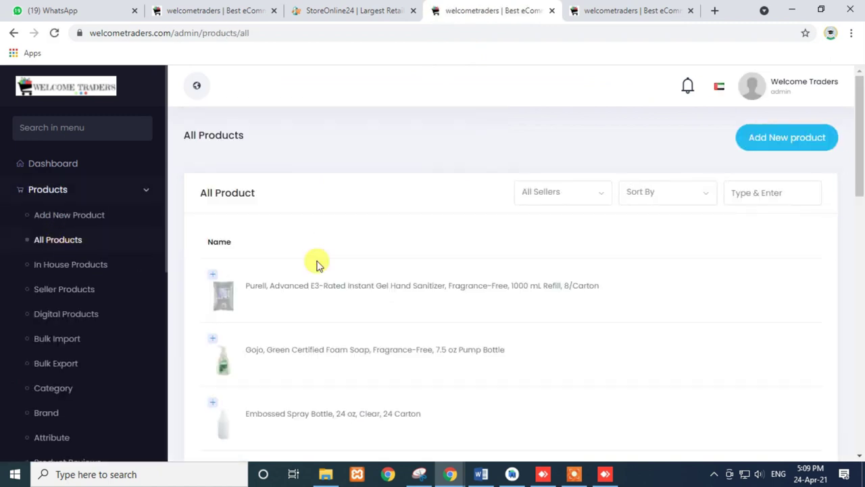
{"action": "left_click", "coordinate": [213, 274]}
- Open the Purell sanitizer product's Edit Product page from the product list
{"action": "scroll", "coordinate": [473, 331], "scroll_direction": "down", "scroll_amount": 3}
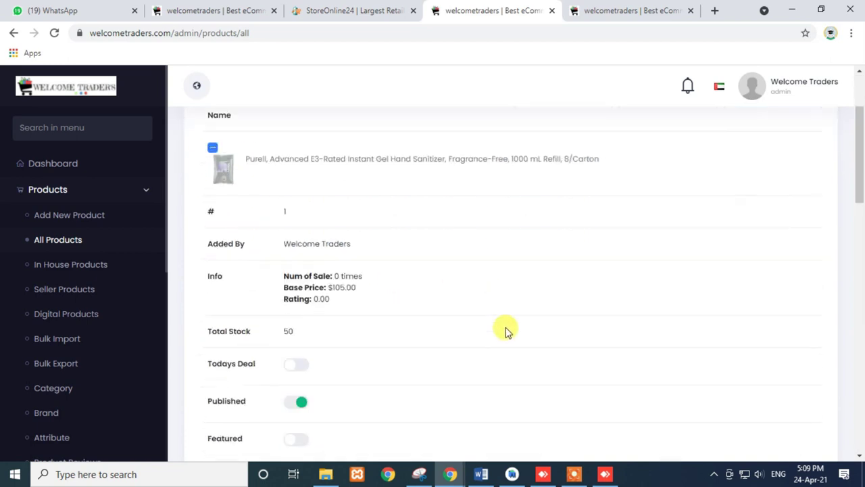
{"action": "scroll", "coordinate": [488, 343], "scroll_direction": "down", "scroll_amount": 1}
{"action": "left_click", "coordinate": [757, 355]}
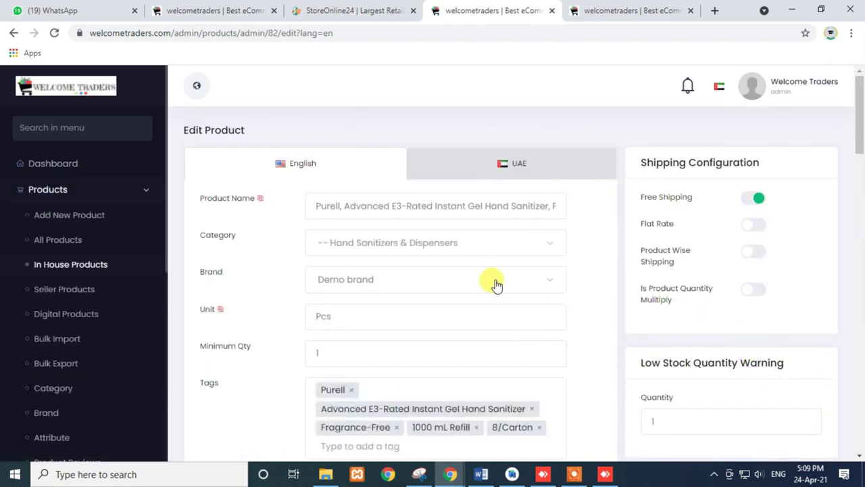
- Type 'tes' into the UAE product name, then select the full English Purell name
{"action": "left_click", "coordinate": [507, 168]}
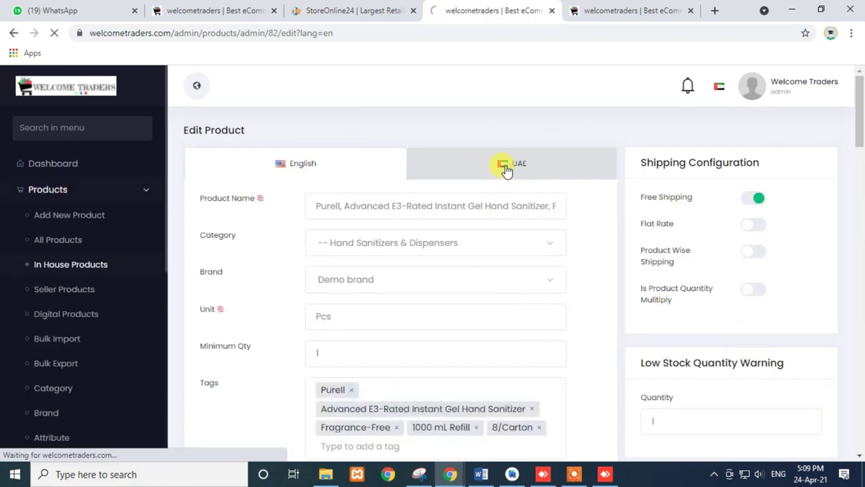
{"action": "left_click", "coordinate": [303, 169]}
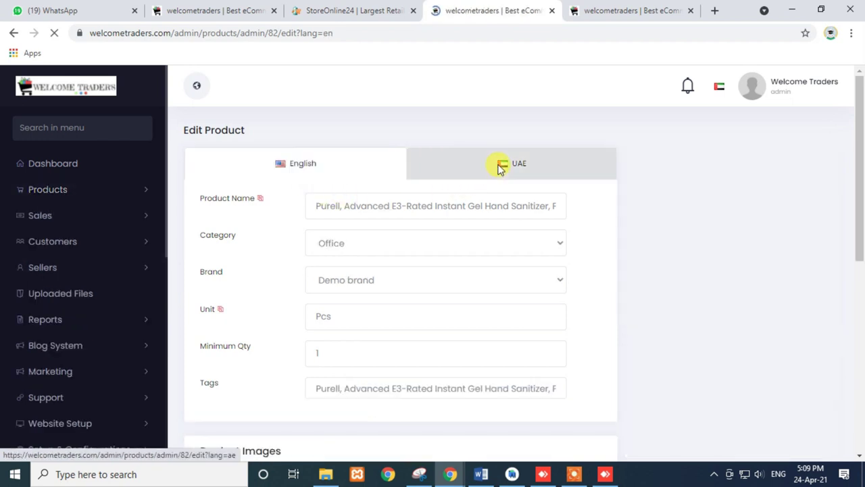
{"action": "left_click", "coordinate": [497, 169]}
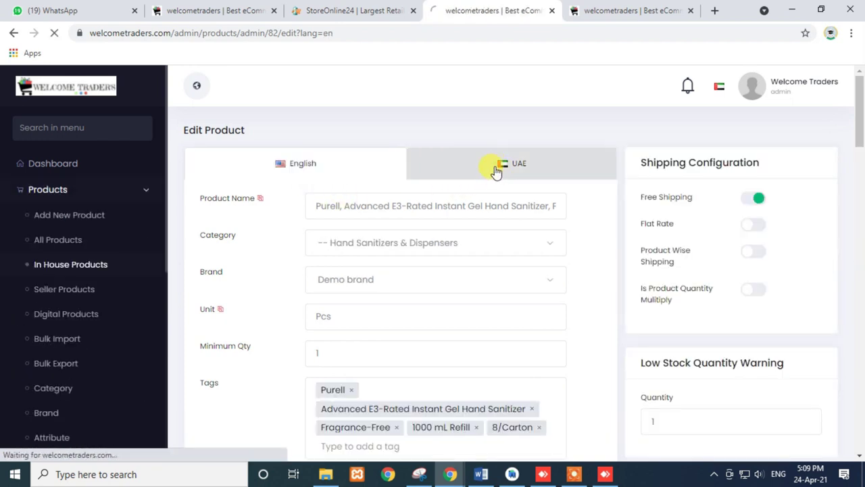
{"action": "triple_click", "coordinate": [447, 210]}
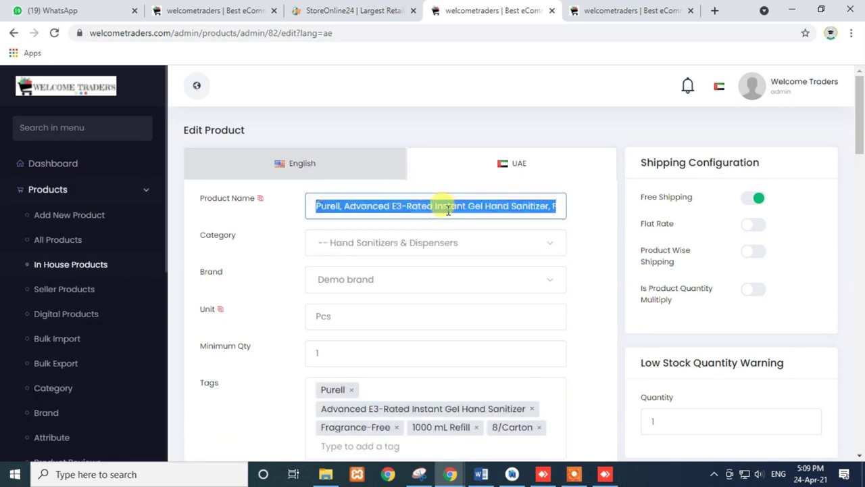
{"action": "type", "text": "test"}
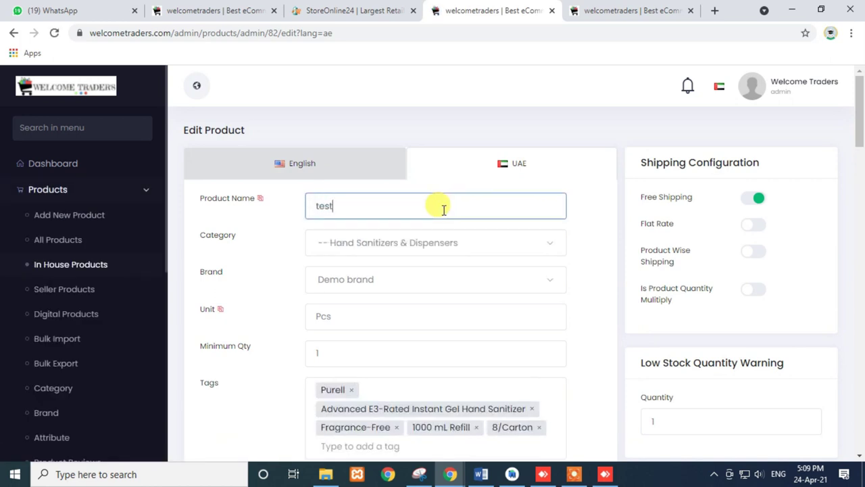
{"action": "left_click", "coordinate": [313, 164]}
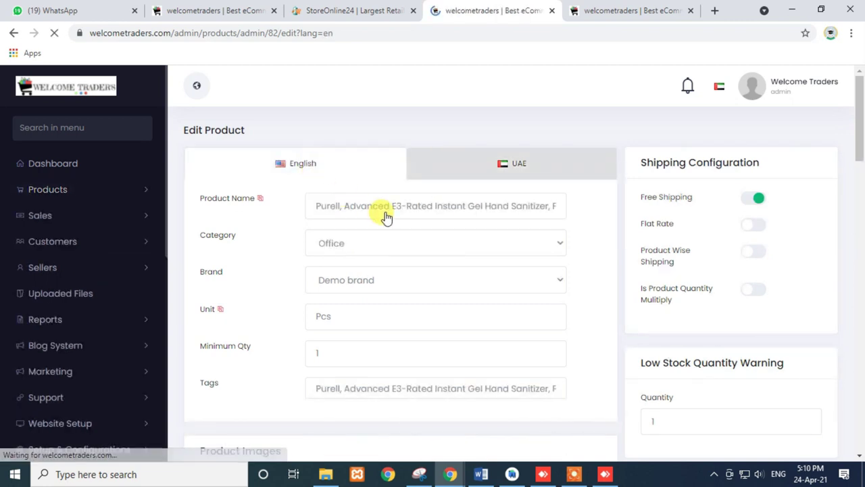
{"action": "triple_click", "coordinate": [426, 202]}
- In a new browser tab, search Google for 'translate'
{"action": "left_click", "coordinate": [689, 8]}
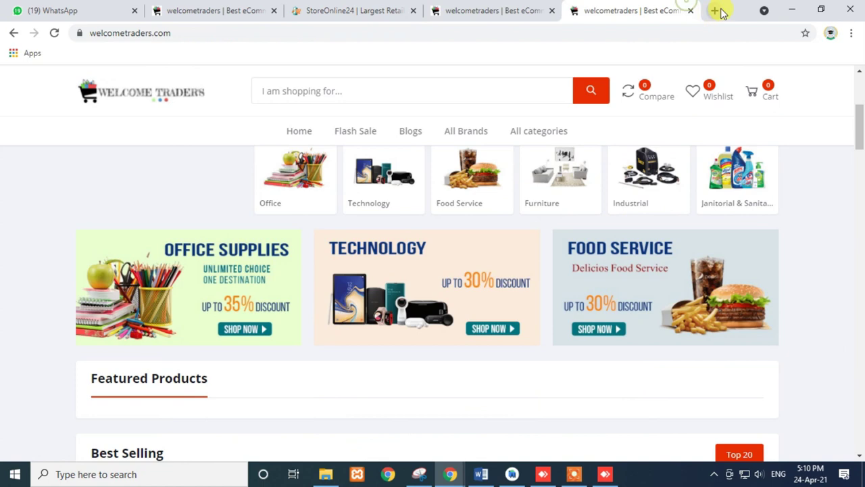
{"action": "left_click", "coordinate": [715, 10]}
{"action": "type", "text": "t"}
{"action": "key", "text": "BackSpace"}
{"action": "key", "text": "BackSpace"}
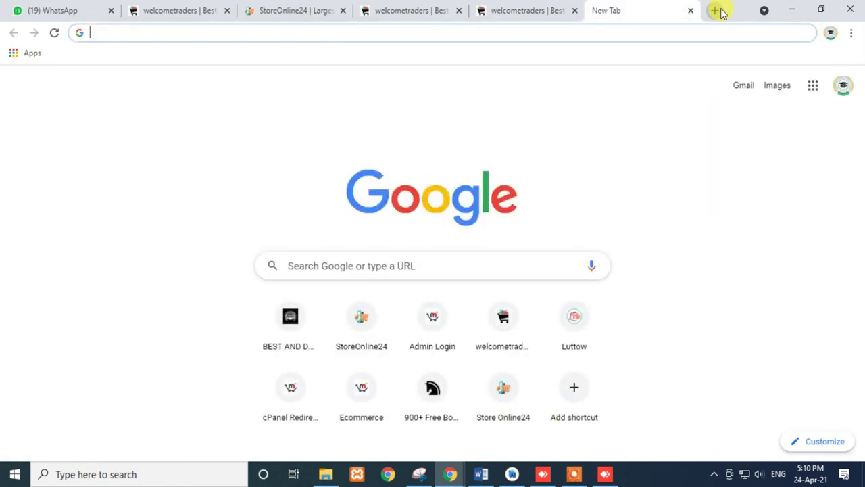
{"action": "type", "text": "tra"}
{"action": "key", "text": "BackSpace"}
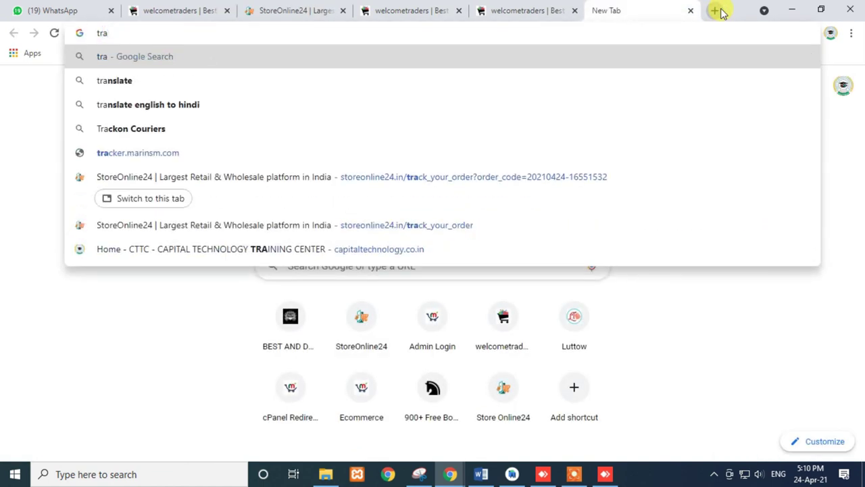
{"action": "left_click", "coordinate": [104, 81]}
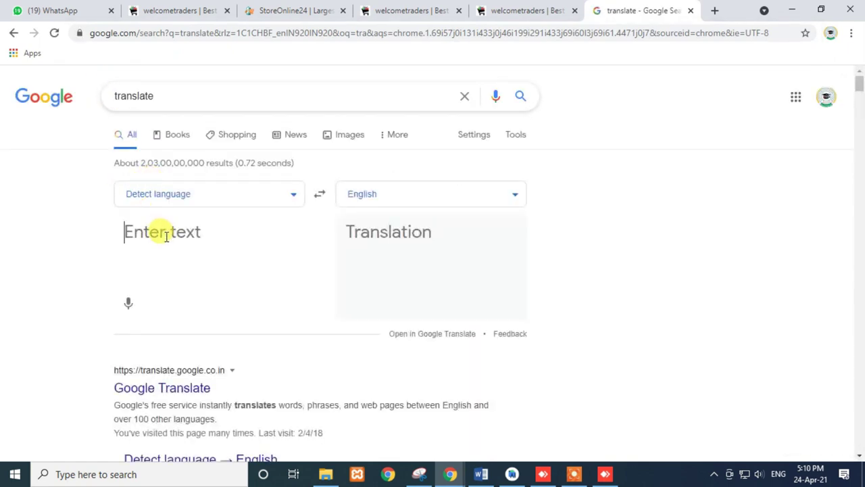
- Paste the Purell name, translate it into Arabic, and select the Arabic text
{"action": "type", "text": "Purell, Advanced E3-Rated Instant Gel Hand Sanitizer, Fragrance-Free, 1000 mL Refill, 8/Carton"}
{"action": "left_click", "coordinate": [396, 189]}
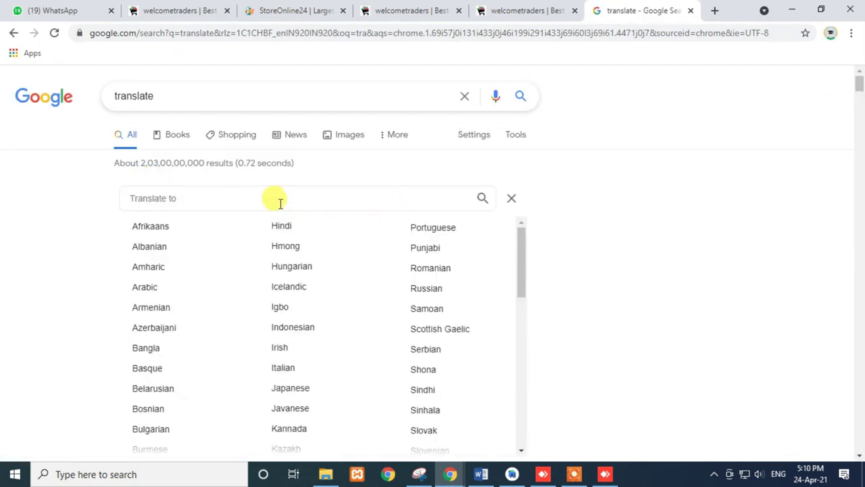
{"action": "type", "text": "ara"}
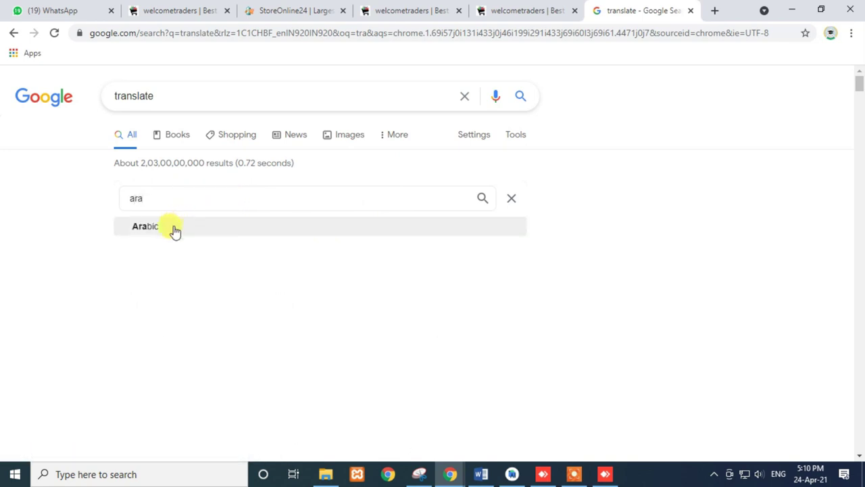
{"action": "left_click", "coordinate": [150, 226]}
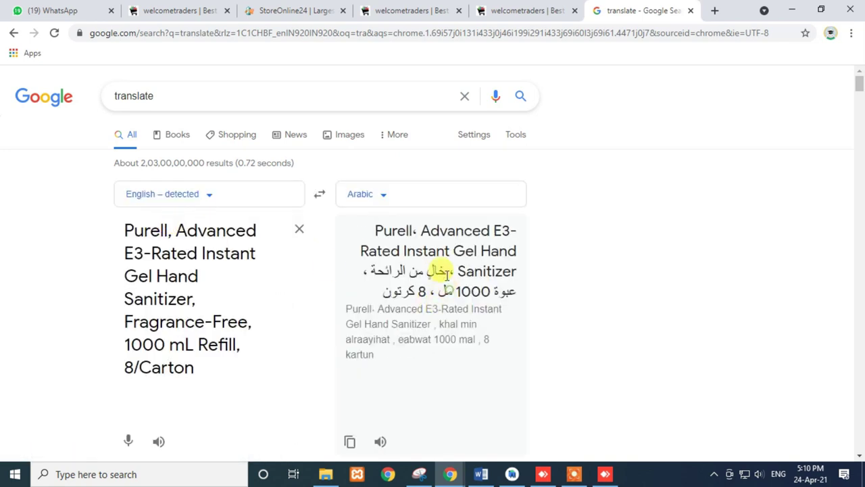
{"action": "left_click_drag", "start_coordinate": [445, 270], "coordinate": [370, 271]}
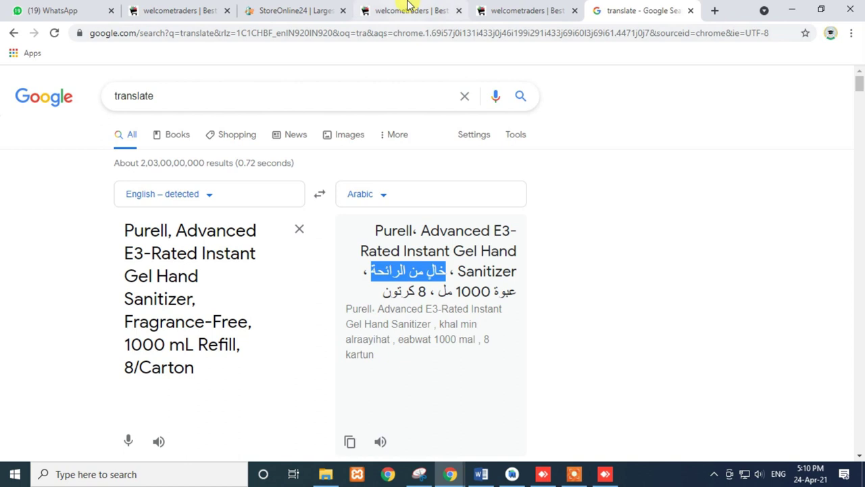
{"action": "left_click", "coordinate": [405, 8]}
{"action": "left_click", "coordinate": [486, 181]}
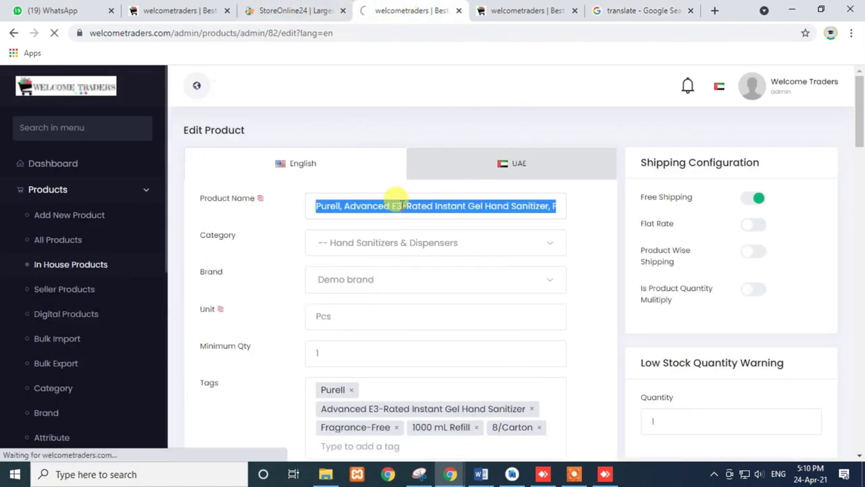
- Replace the UAE product name with the pasted Arabic translation and update the product
{"action": "left_click", "coordinate": [396, 201]}
{"action": "left_click", "coordinate": [461, 169]}
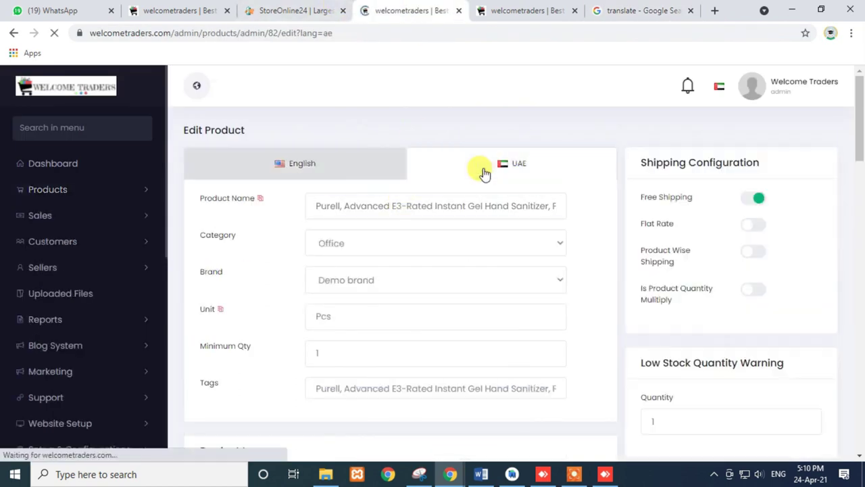
{"action": "left_click", "coordinate": [396, 200]}
{"action": "key", "text": "ctrl+a"}
{"action": "key", "text": "ctrl+v"}
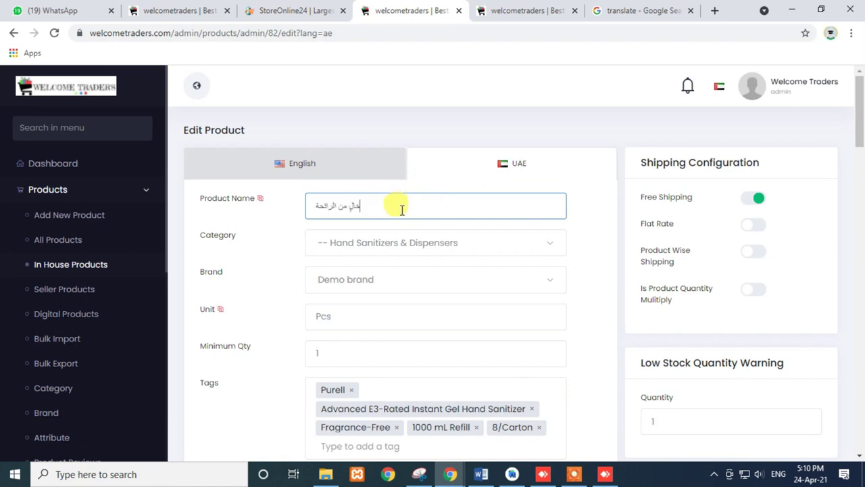
{"action": "scroll", "coordinate": [499, 303], "scroll_direction": "down", "scroll_amount": 2}
{"action": "scroll", "coordinate": [386, 309], "scroll_direction": "down", "scroll_amount": 12}
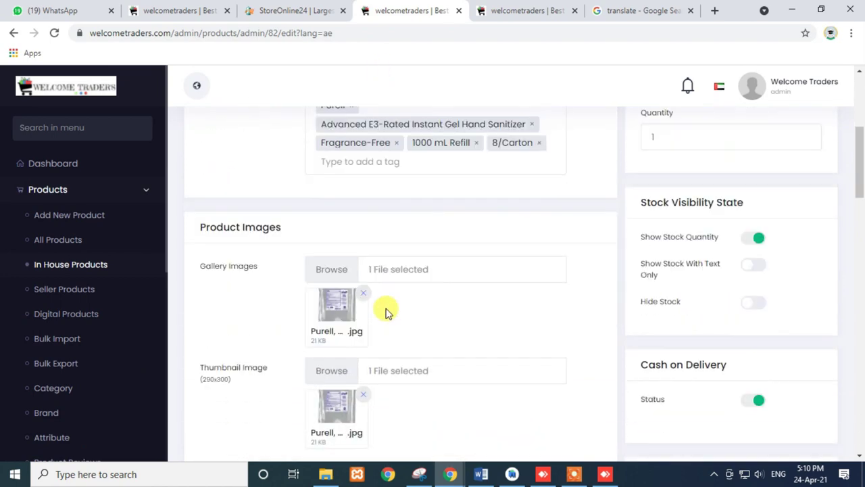
{"action": "scroll", "coordinate": [387, 356], "scroll_direction": "down", "scroll_amount": 3}
{"action": "scroll", "coordinate": [380, 344], "scroll_direction": "up", "scroll_amount": 14}
{"action": "scroll", "coordinate": [777, 304], "scroll_direction": "down", "scroll_amount": 15}
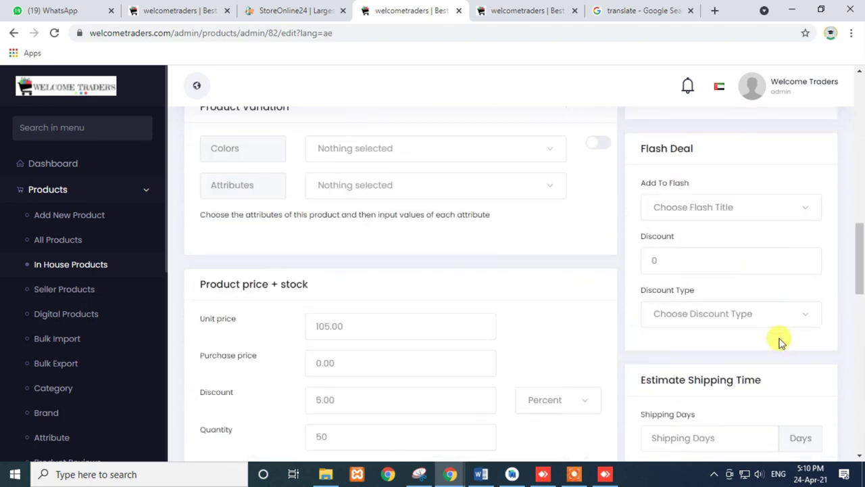
{"action": "left_click", "coordinate": [784, 411]}
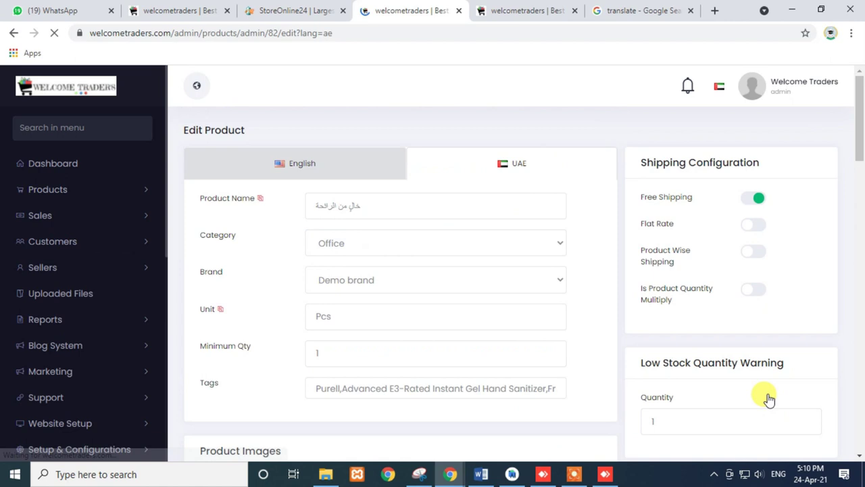
- Copy the full English Purell product name from the English version
{"action": "left_click", "coordinate": [321, 168]}
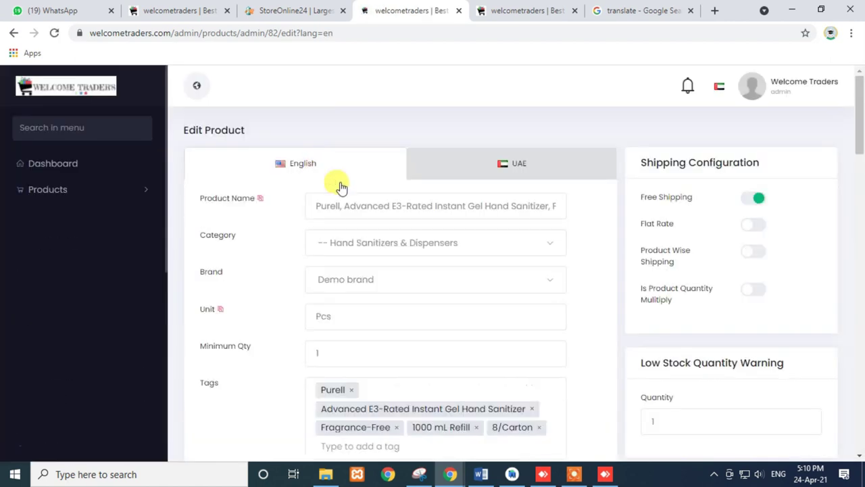
{"action": "triple_click", "coordinate": [364, 204]}
{"action": "key", "text": "ctrl+c"}
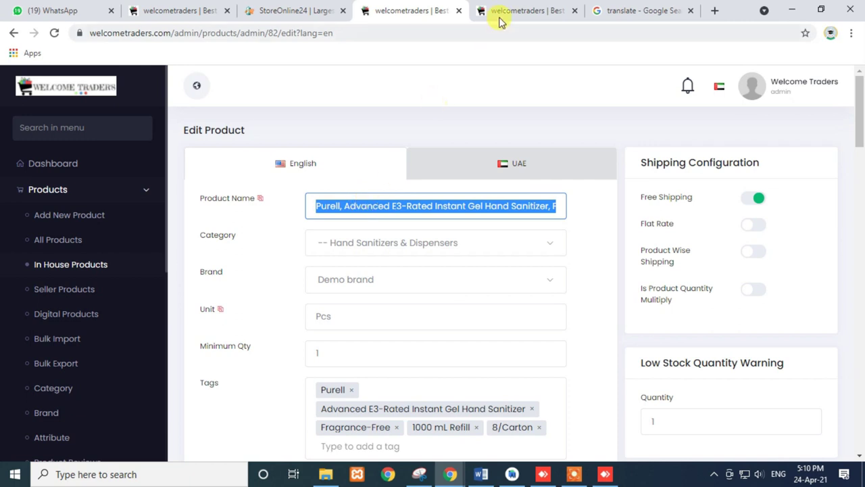
{"action": "left_click", "coordinate": [498, 11]}
- Paste the Purell product name into the storefront search, check the suggestion, then clear it
{"action": "left_click", "coordinate": [325, 85]}
{"action": "key", "text": "ctrl+v"}
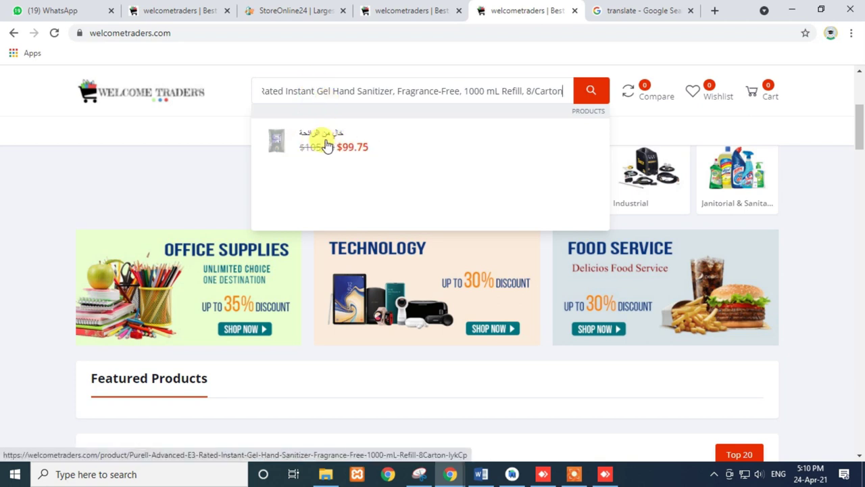
{"action": "key", "text": "ctrl+a"}
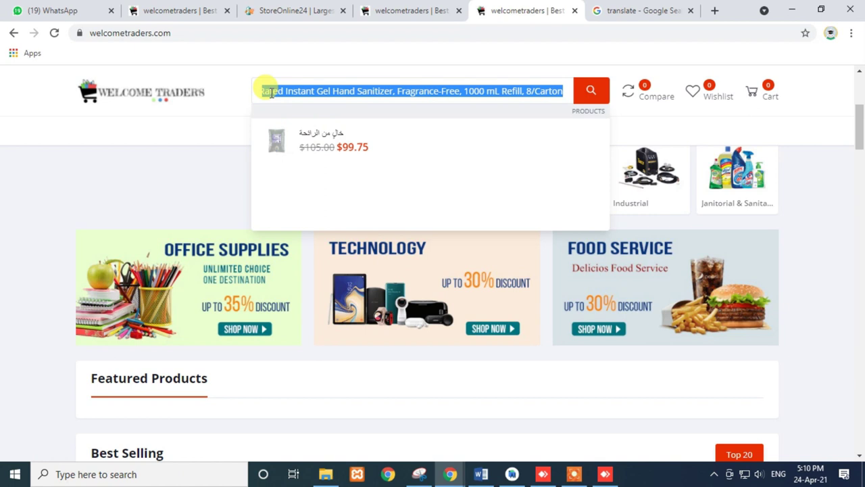
{"action": "key", "text": "BackSpace"}
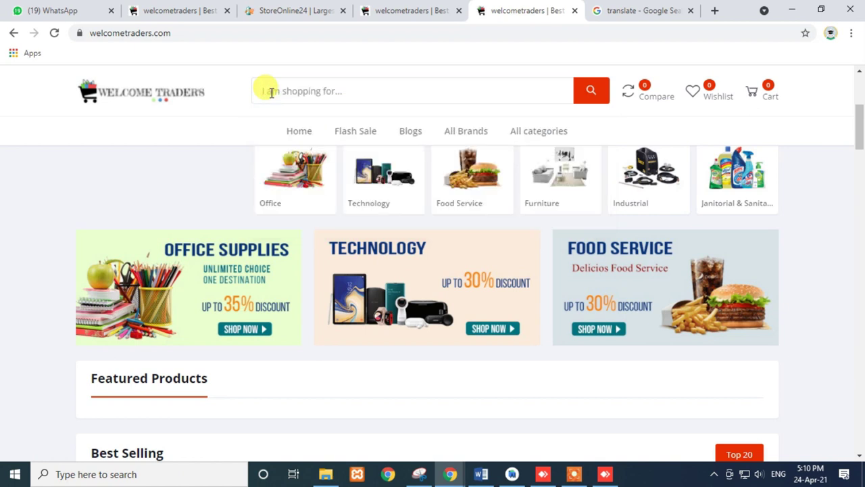
{"action": "key", "text": "ctrl+v"}
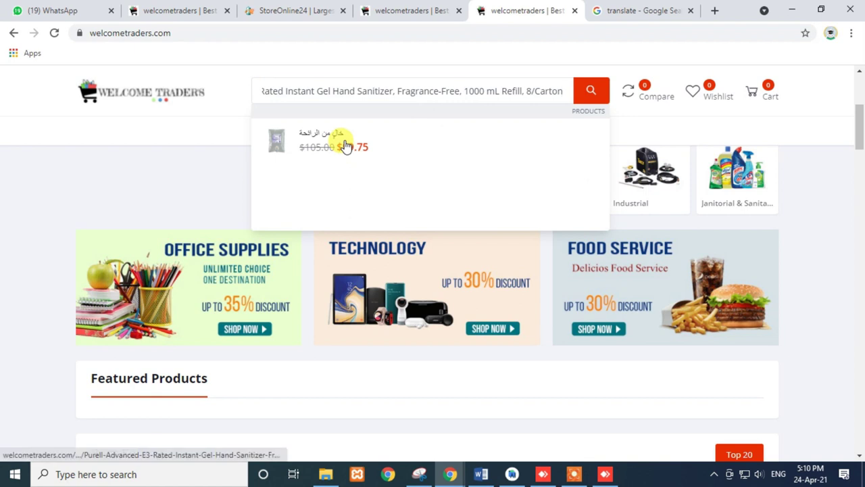
{"action": "triple_click", "coordinate": [511, 93]}
{"action": "key", "text": "BackSpace"}
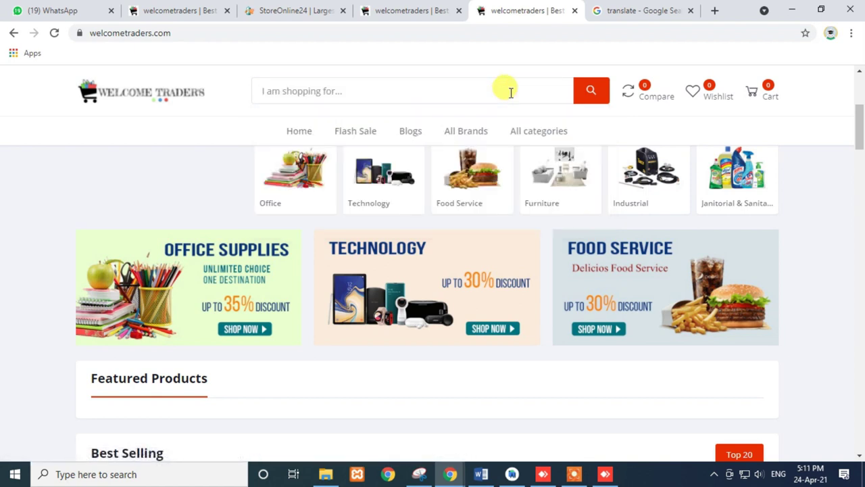
- Search the storefront for 'app', then for 'gojo'
{"action": "type", "text": "app"}
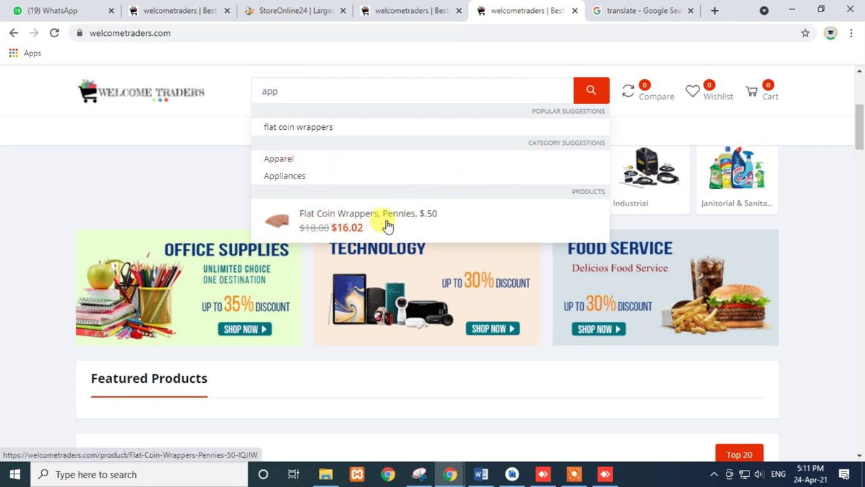
{"action": "scroll", "coordinate": [450, 363], "scroll_direction": "down", "scroll_amount": 6}
{"action": "scroll", "coordinate": [279, 327], "scroll_direction": "up", "scroll_amount": 3}
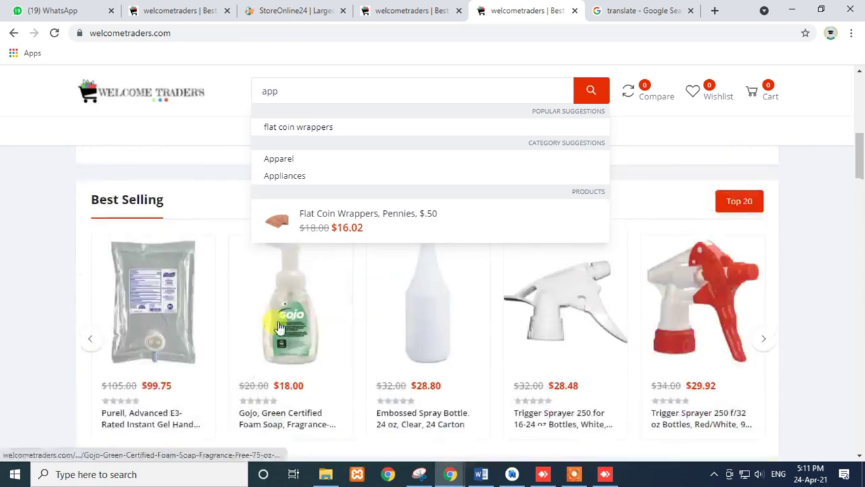
{"action": "left_click_drag", "start_coordinate": [286, 90], "coordinate": [256, 93]}
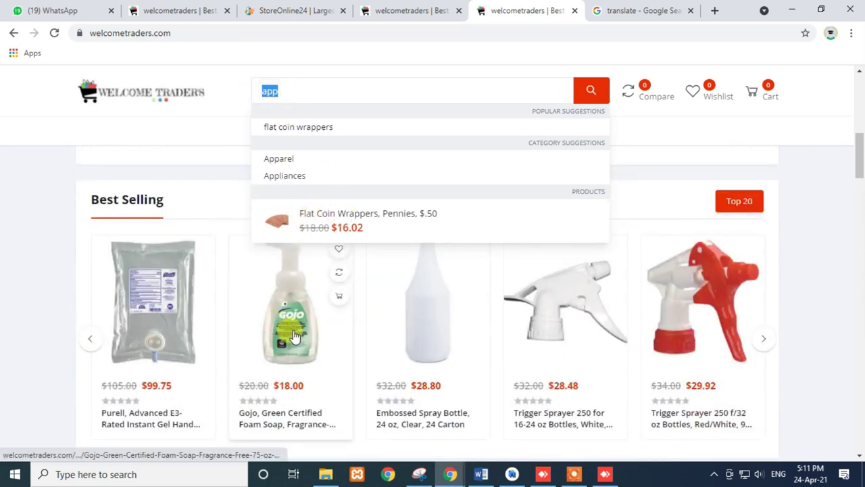
{"action": "type", "text": "a"}
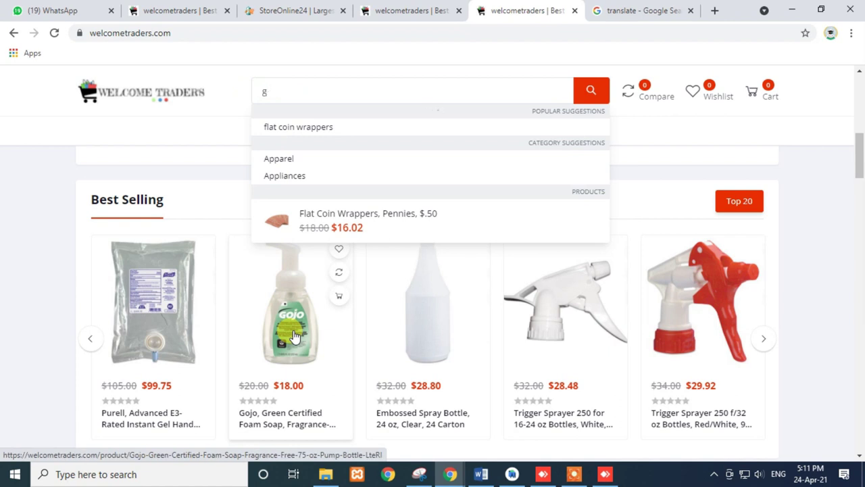
{"action": "type", "text": "ojo"}
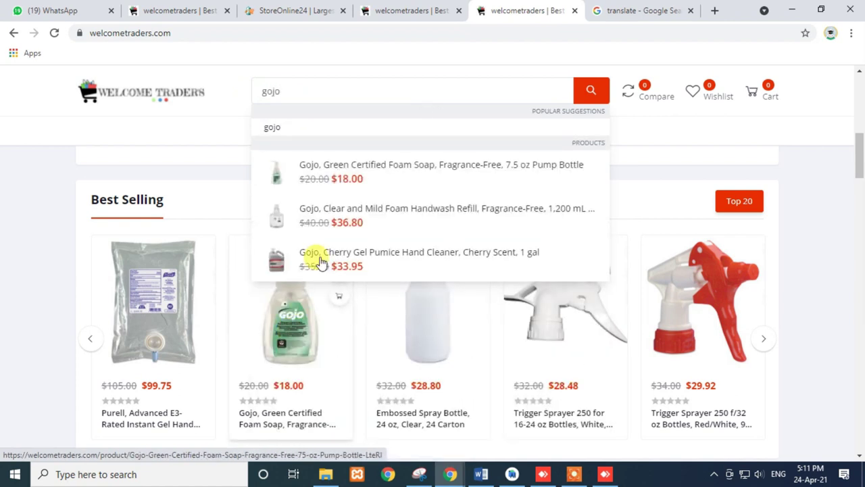
{"action": "scroll", "coordinate": [324, 264], "scroll_direction": "down", "scroll_amount": 1}
- Change the search to 'ru' and review the Rubbermaid and brush suggestions
{"action": "left_click", "coordinate": [315, 102]}
{"action": "key", "text": "BackSpace"}
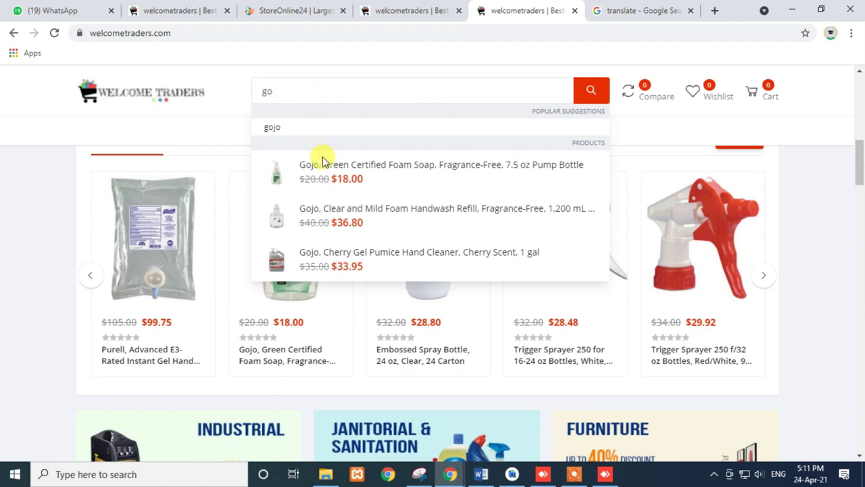
{"action": "key", "text": "BackSpace"}
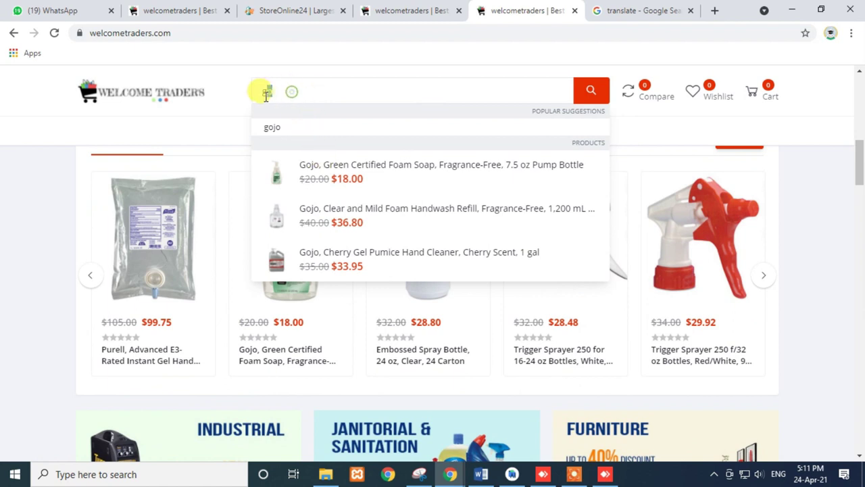
{"action": "scroll", "coordinate": [346, 348], "scroll_direction": "down", "scroll_amount": 6}
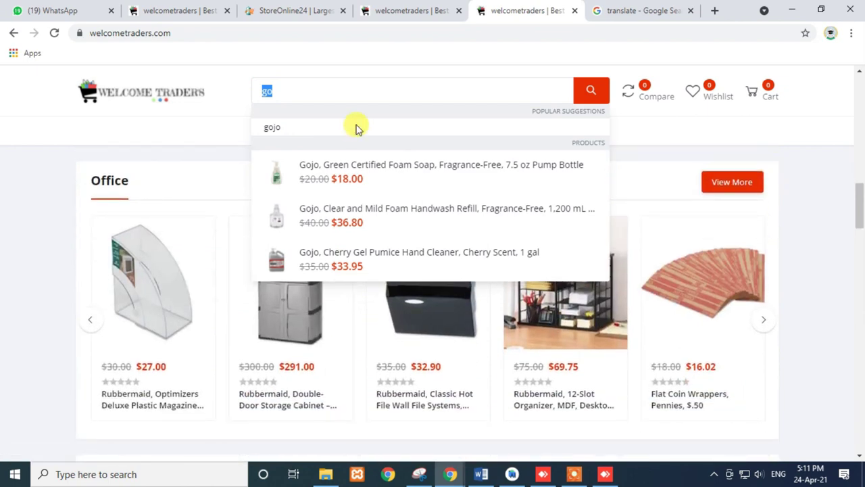
{"action": "type", "text": "u"}
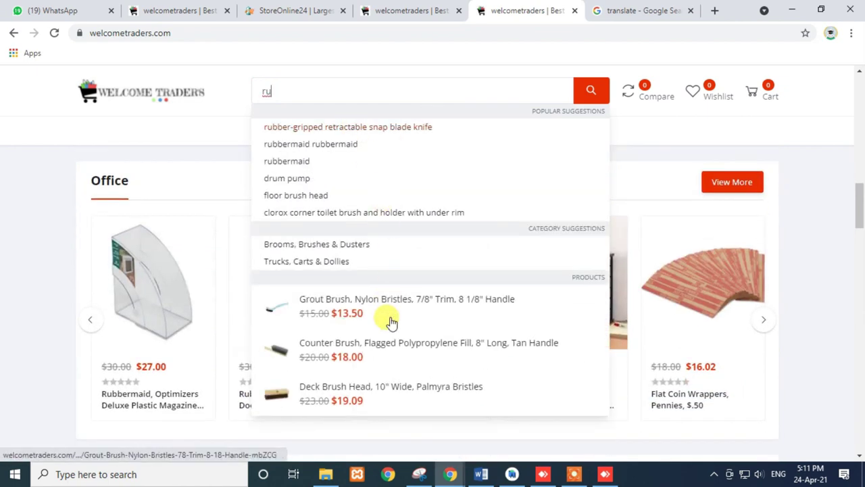
{"action": "double_click", "coordinate": [265, 91]}
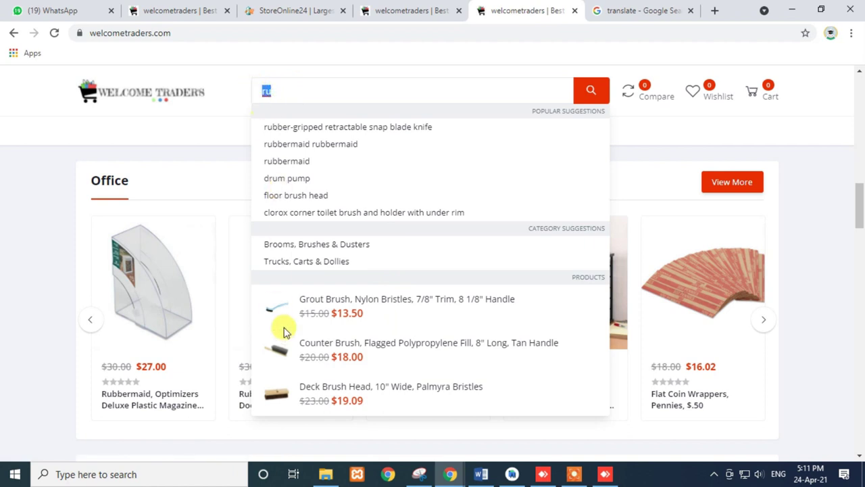
{"action": "scroll", "coordinate": [375, 346], "scroll_direction": "down", "scroll_amount": 1}
{"action": "scroll", "coordinate": [373, 343], "scroll_direction": "down", "scroll_amount": 3}
{"action": "scroll", "coordinate": [373, 342], "scroll_direction": "up", "scroll_amount": 2}
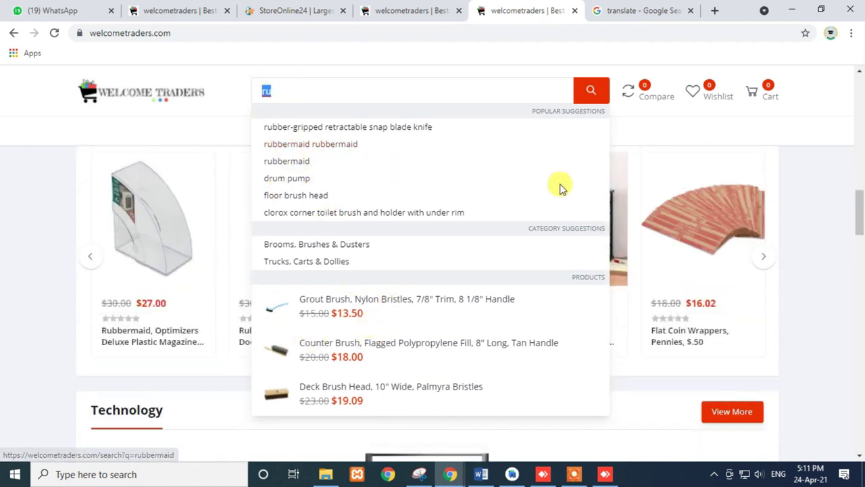
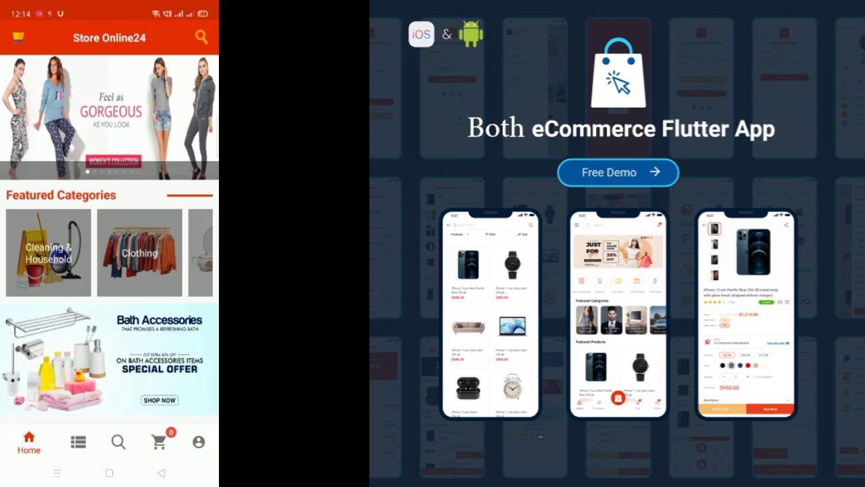
- Browse the Store Online24 app screens toward Bath Accessories' Stool and Patla subcategory
{"action": "left_click", "coordinate": [76, 265]}
{"action": "scroll", "coordinate": [108, 252], "scroll_direction": "right", "scroll_amount": 5}
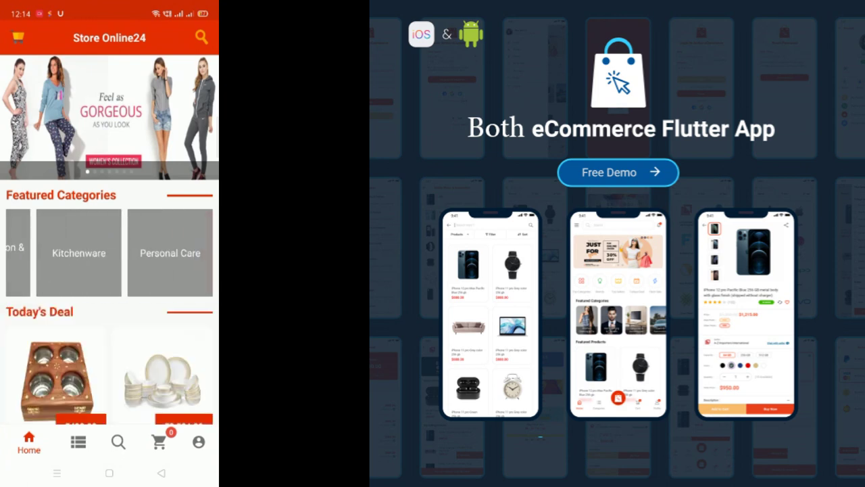
{"action": "scroll", "coordinate": [108, 252], "scroll_direction": "left", "scroll_amount": 5}
{"action": "scroll", "coordinate": [110, 270], "scroll_direction": "down", "scroll_amount": 10}
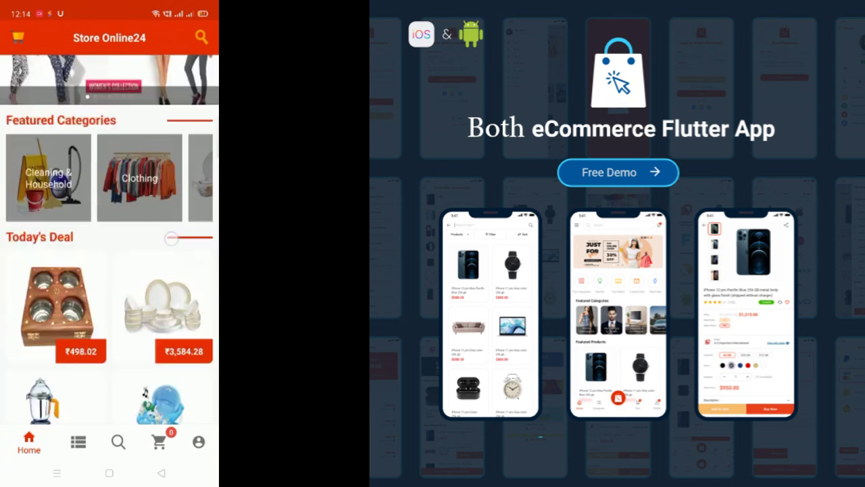
- Scroll the Flutter app brochure past Seller Pages down to its All Screenshots section
{"action": "key", "text": "Escape"}
{"action": "scroll", "coordinate": [109, 271], "scroll_direction": "down", "scroll_amount": 10}
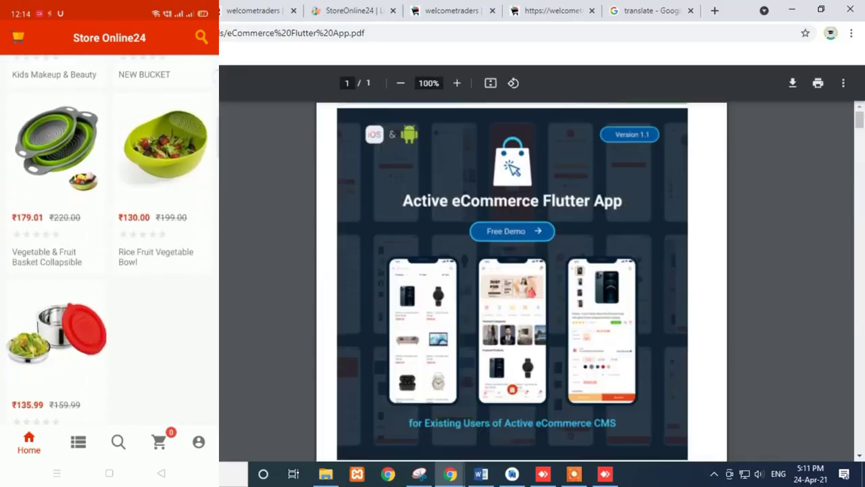
{"action": "scroll", "coordinate": [110, 239], "scroll_direction": "down", "scroll_amount": 15}
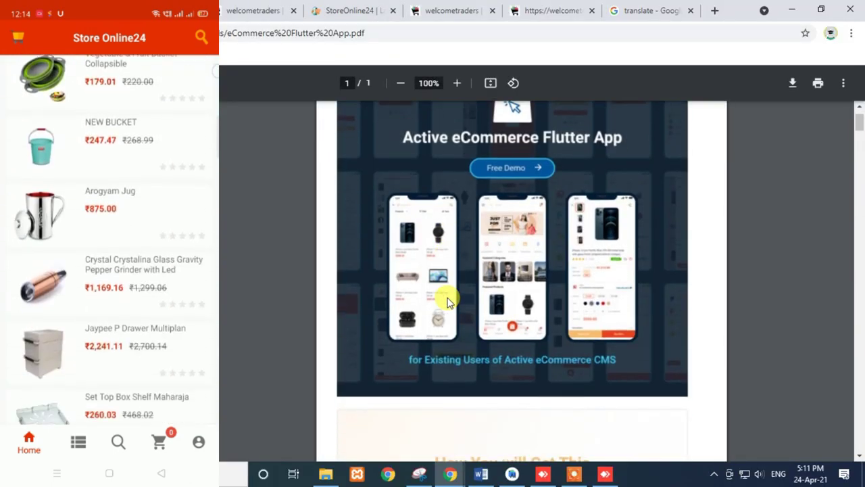
{"action": "scroll", "coordinate": [109, 239], "scroll_direction": "down", "scroll_amount": 5}
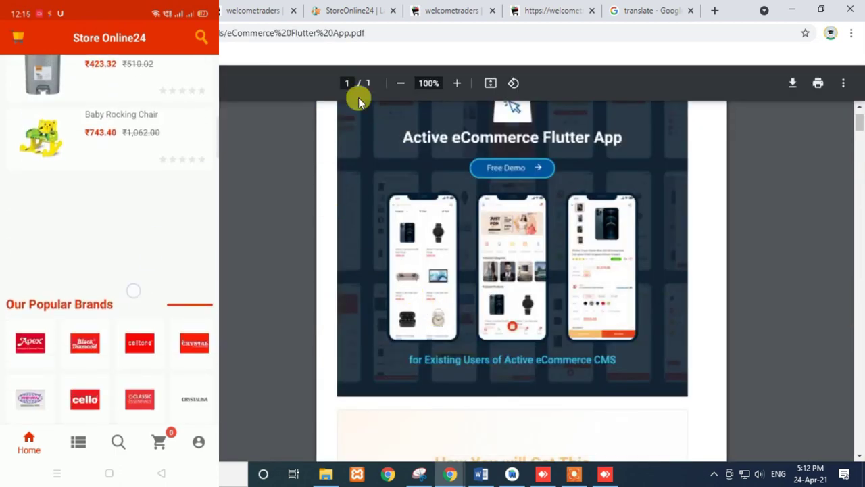
{"action": "scroll", "coordinate": [639, 185], "scroll_direction": "up", "scroll_amount": 1}
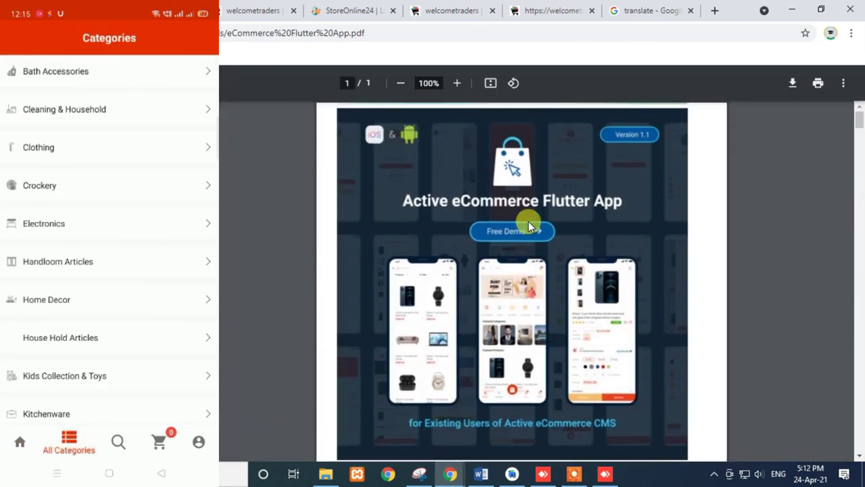
{"action": "scroll", "coordinate": [527, 221], "scroll_direction": "down", "scroll_amount": 7}
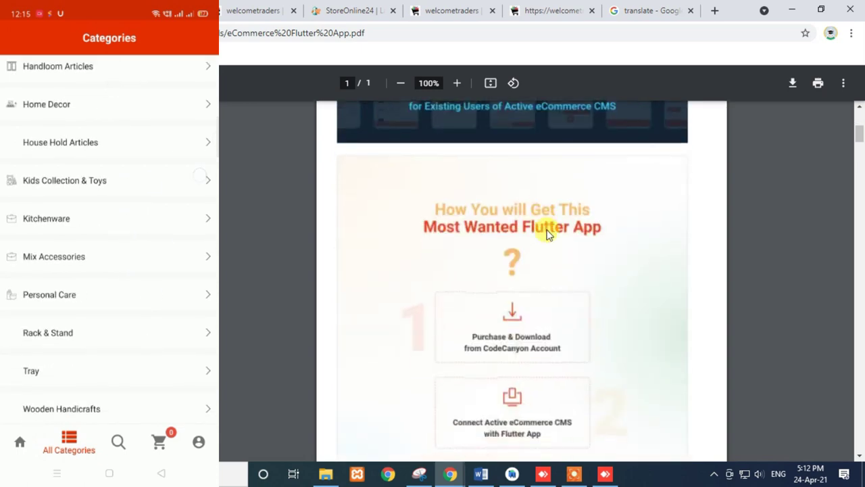
{"action": "scroll", "coordinate": [548, 241], "scroll_direction": "down", "scroll_amount": 10}
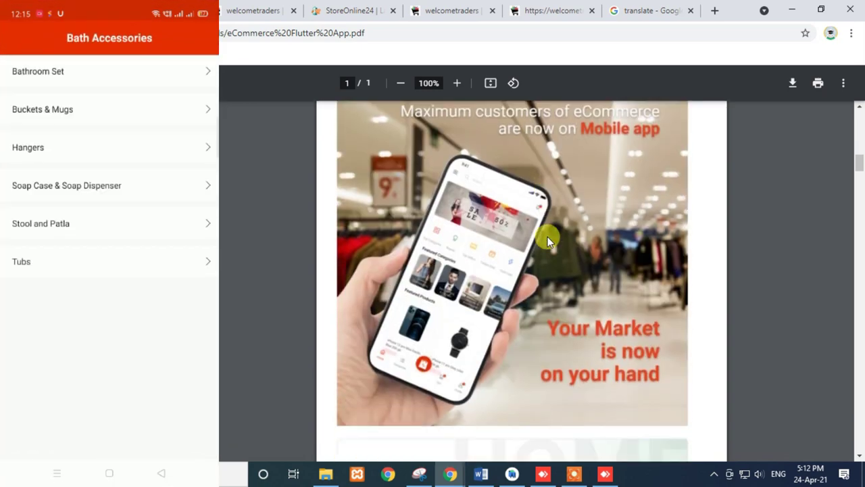
{"action": "scroll", "coordinate": [548, 238], "scroll_direction": "down", "scroll_amount": 6}
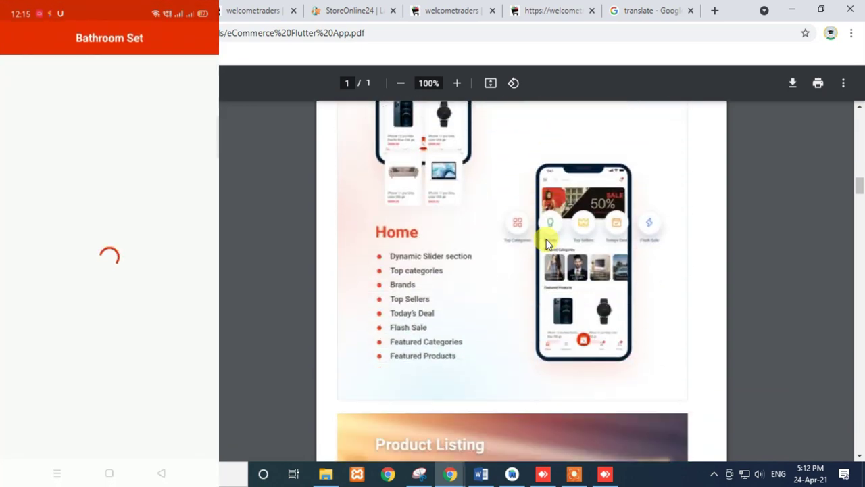
{"action": "scroll", "coordinate": [583, 285], "scroll_direction": "down", "scroll_amount": 10}
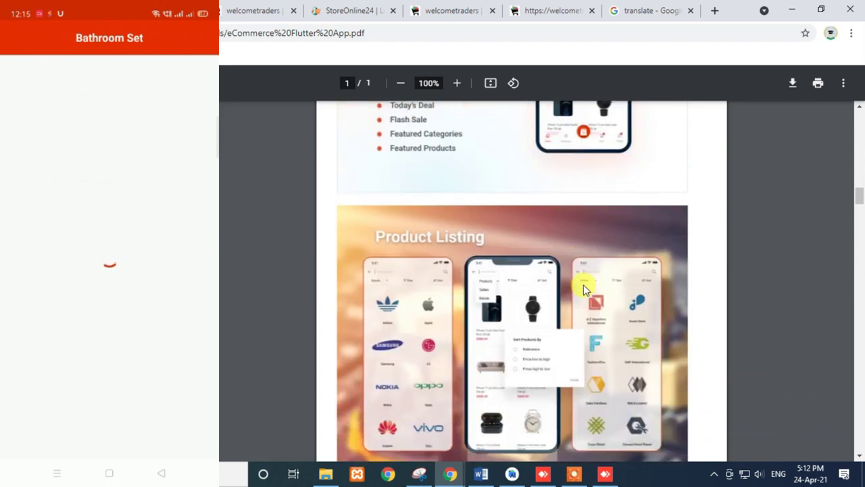
{"action": "scroll", "coordinate": [583, 284], "scroll_direction": "down", "scroll_amount": 10}
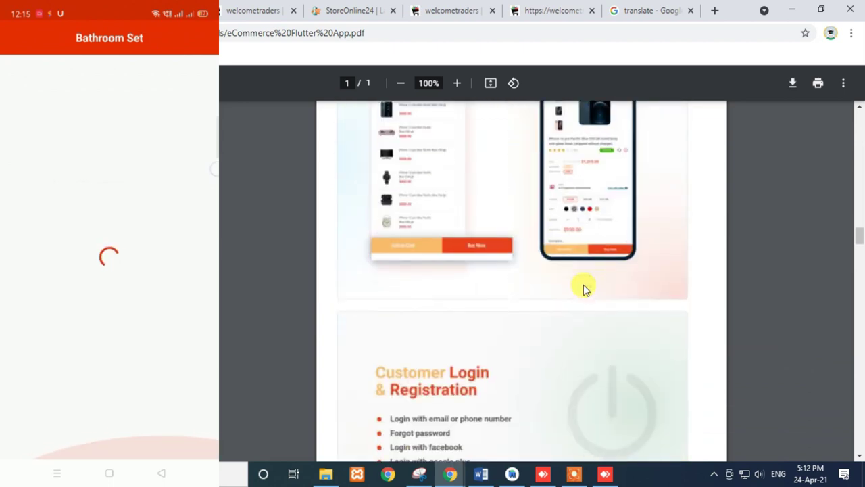
{"action": "scroll", "coordinate": [583, 285], "scroll_direction": "up", "scroll_amount": 3}
{"action": "scroll", "coordinate": [583, 285], "scroll_direction": "up", "scroll_amount": 4}
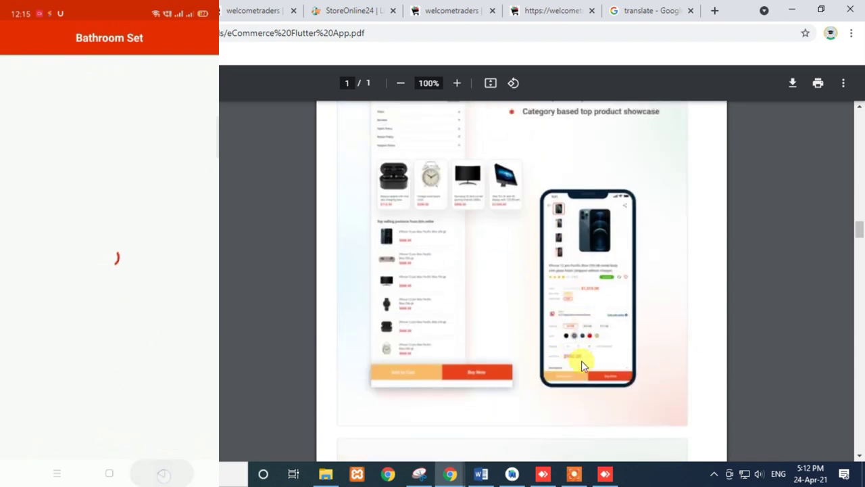
{"action": "scroll", "coordinate": [594, 318], "scroll_direction": "down", "scroll_amount": 15}
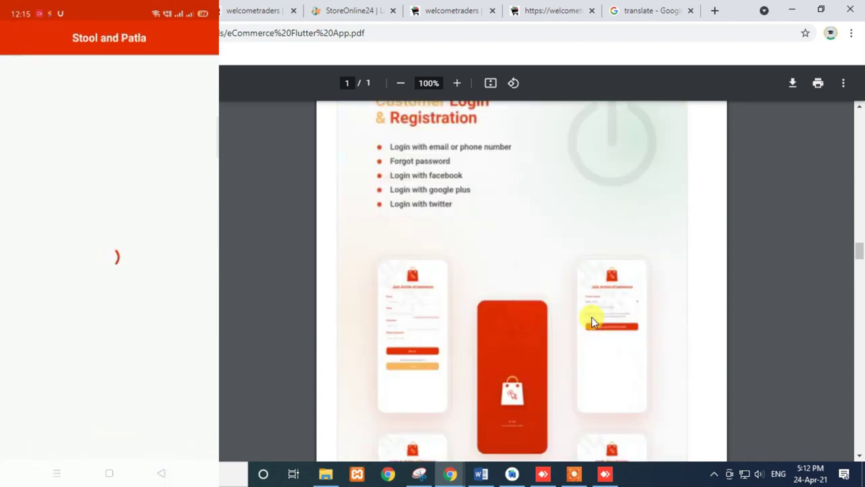
{"action": "scroll", "coordinate": [592, 322], "scroll_direction": "down", "scroll_amount": 15}
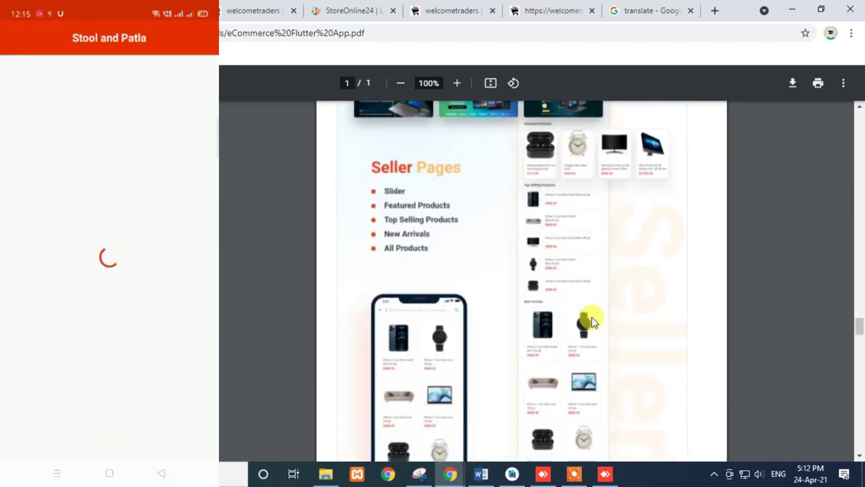
{"action": "scroll", "coordinate": [592, 322], "scroll_direction": "down", "scroll_amount": 15}
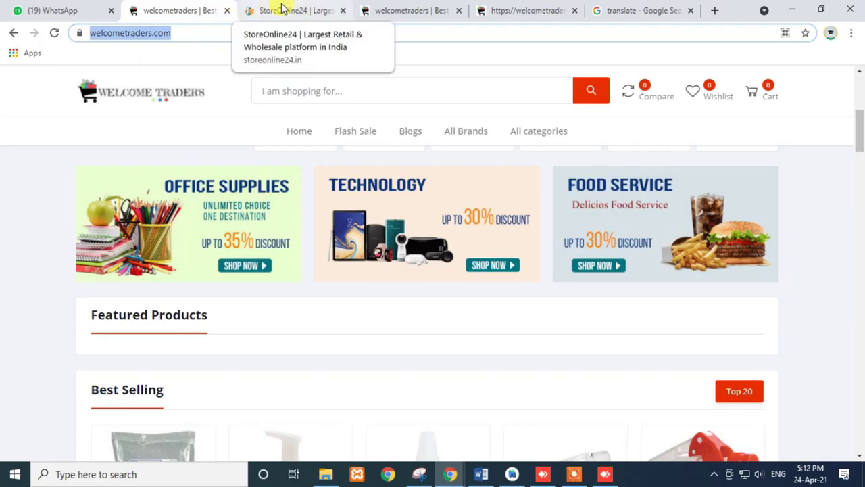
- Switch to the StoreOnline24 Track Order page showing its cash-on-delivery order summary
{"action": "left_click", "coordinate": [281, 9]}
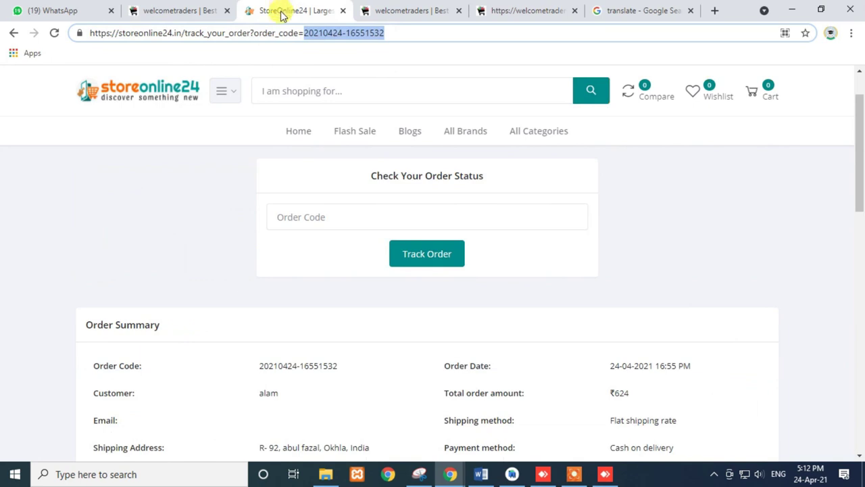
- View the hand sanitizer's UAE translation in Edit Product, then show the 'rubbermaid' storefront results
{"action": "left_click", "coordinate": [387, 9]}
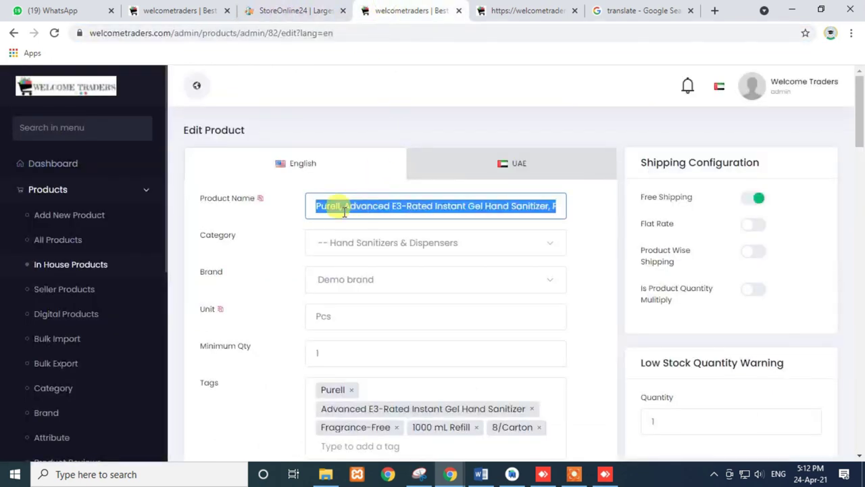
{"action": "left_click", "coordinate": [451, 167]}
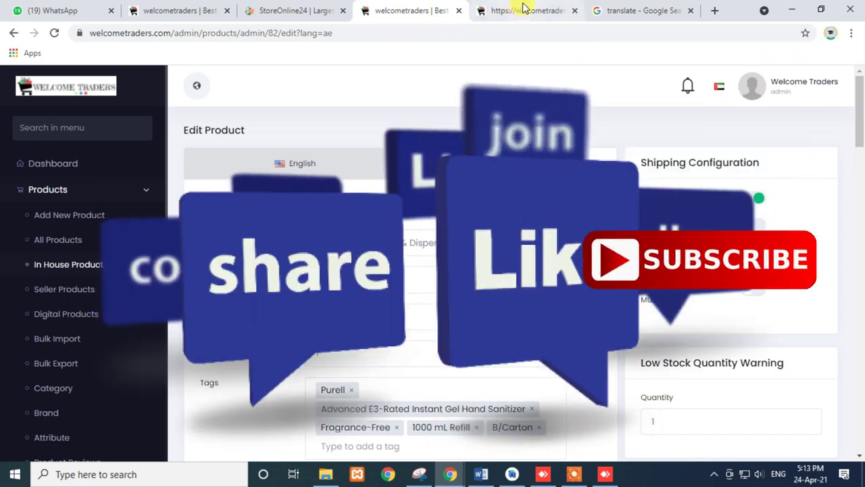
{"action": "left_click", "coordinate": [524, 11]}
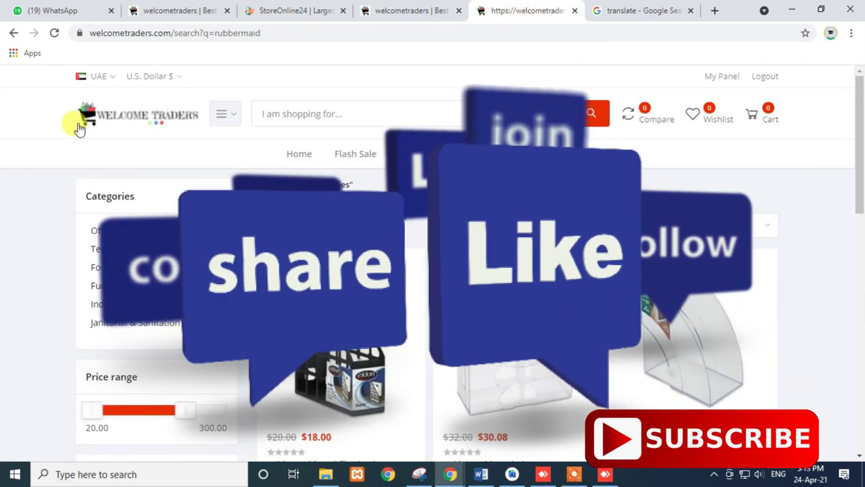
- Go from the 'rubbermaid' results back to the Welcome Traders homepage and reload it
{"action": "left_click", "coordinate": [100, 119]}
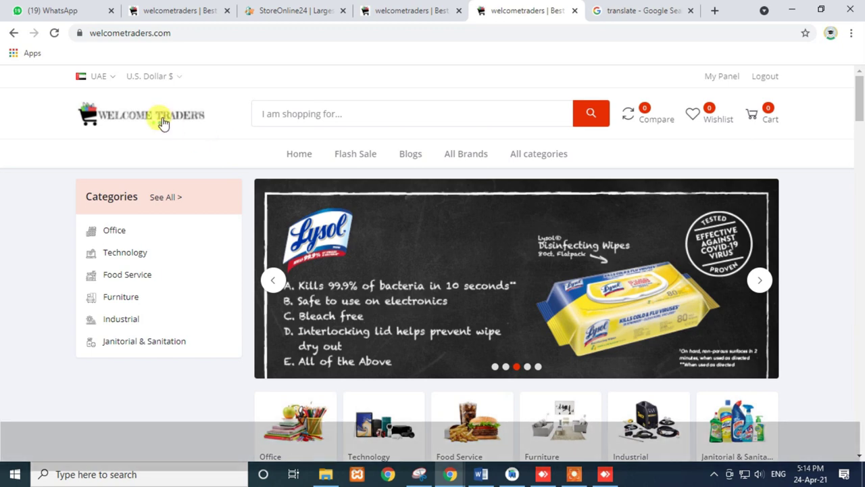
{"action": "left_click", "coordinate": [163, 122]}
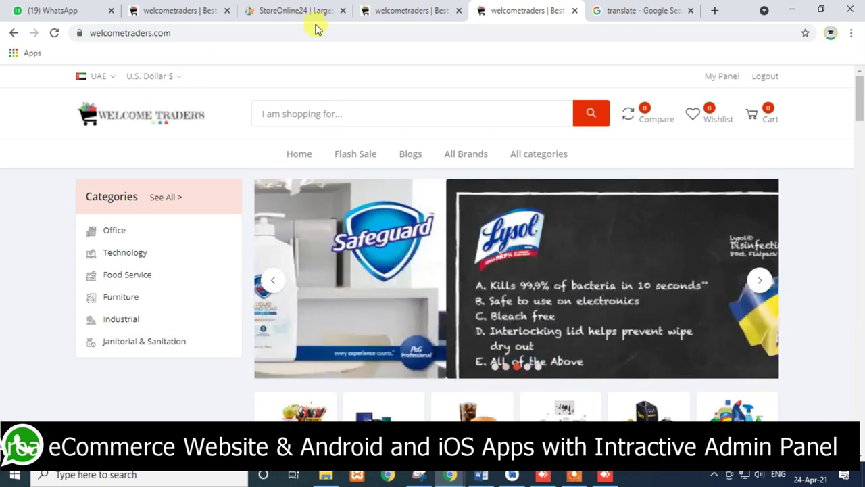
- Open Setup & Configurations > Shipping > Shipping Configuration, currently set to Product Wise Shipping Cost
{"action": "left_click", "coordinate": [376, 10]}
{"action": "scroll", "coordinate": [76, 365], "scroll_direction": "down", "scroll_amount": 2}
{"action": "scroll", "coordinate": [76, 365], "scroll_direction": "down", "scroll_amount": 3}
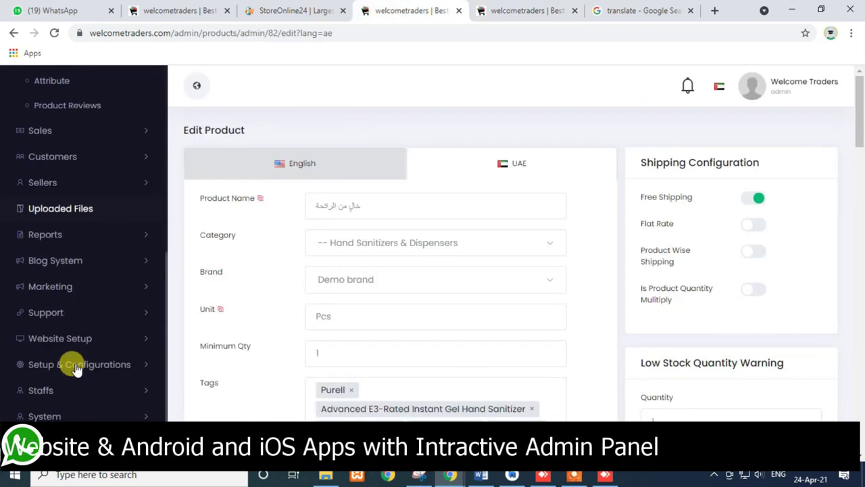
{"action": "scroll", "coordinate": [76, 368], "scroll_direction": "down", "scroll_amount": 3}
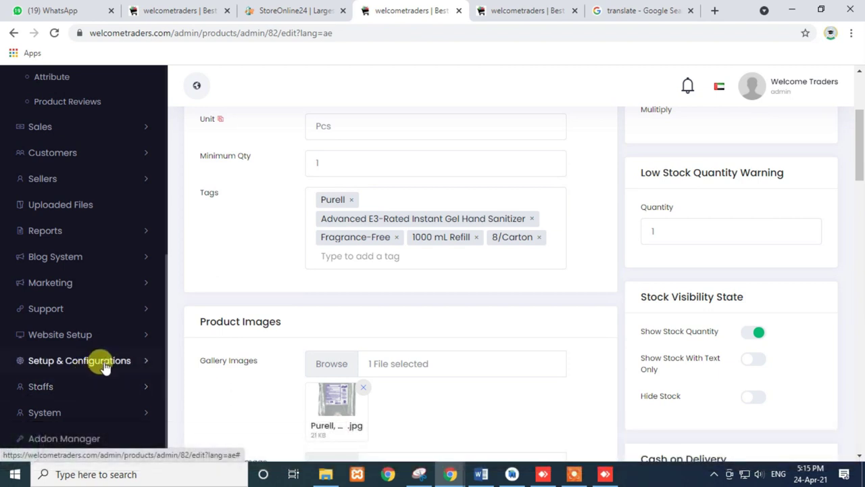
{"action": "left_click", "coordinate": [105, 361]}
{"action": "scroll", "coordinate": [103, 360], "scroll_direction": "down", "scroll_amount": 5}
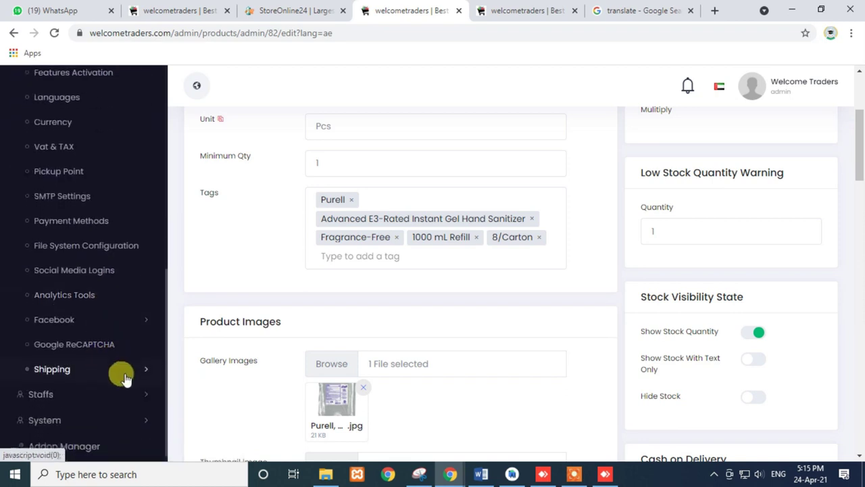
{"action": "scroll", "coordinate": [108, 368], "scroll_direction": "down", "scroll_amount": 1}
{"action": "left_click", "coordinate": [90, 361]}
{"action": "left_click", "coordinate": [86, 388]}
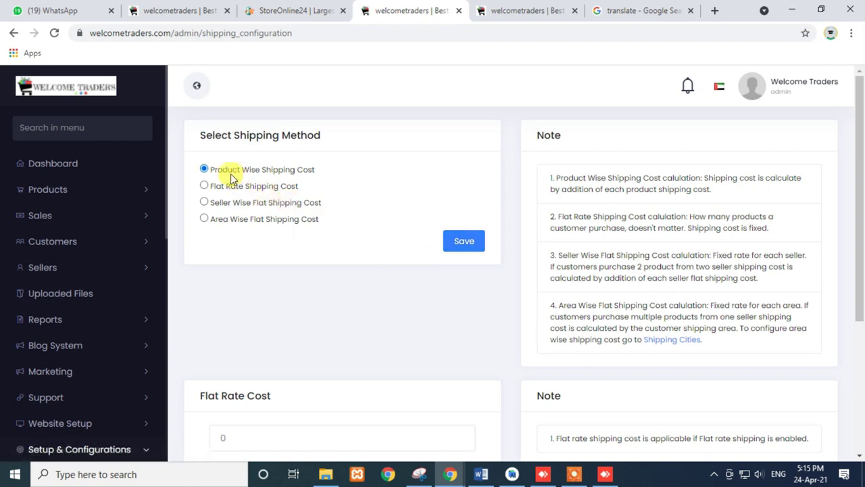
- Compare the Product Wise, Flat Rate and Seller Wise methods, then select Area Wise Flat Shipping Cost
{"action": "left_click_drag", "start_coordinate": [215, 174], "coordinate": [336, 177]}
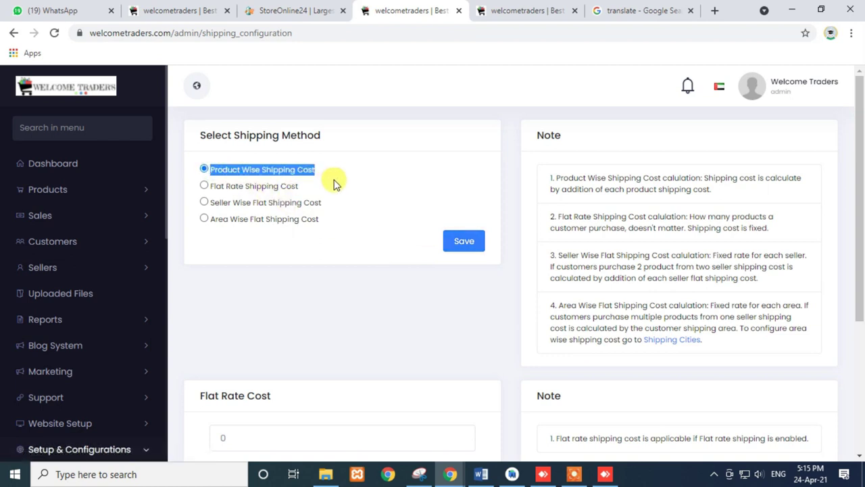
{"action": "left_click_drag", "start_coordinate": [211, 188], "coordinate": [299, 192]}
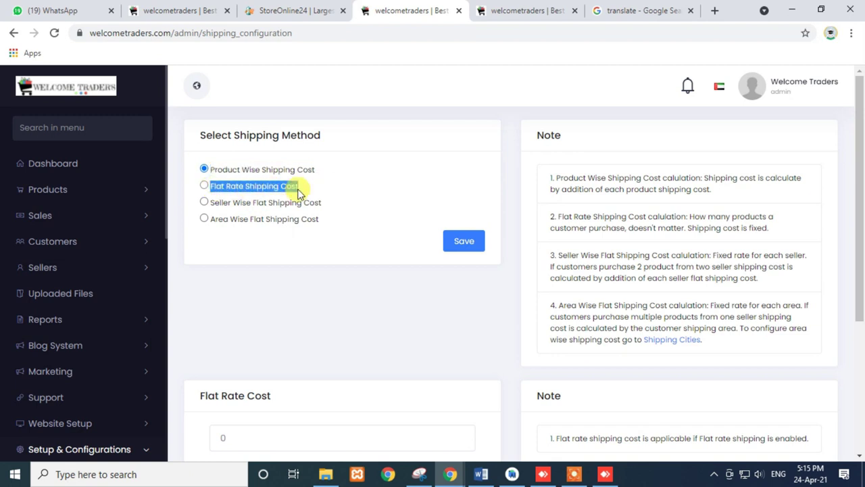
{"action": "left_click_drag", "start_coordinate": [210, 202], "coordinate": [323, 211]}
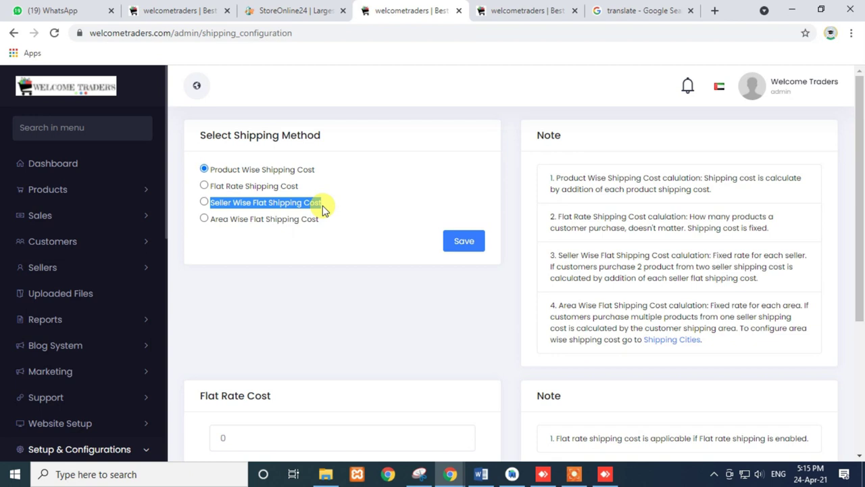
{"action": "left_click", "coordinate": [203, 202]}
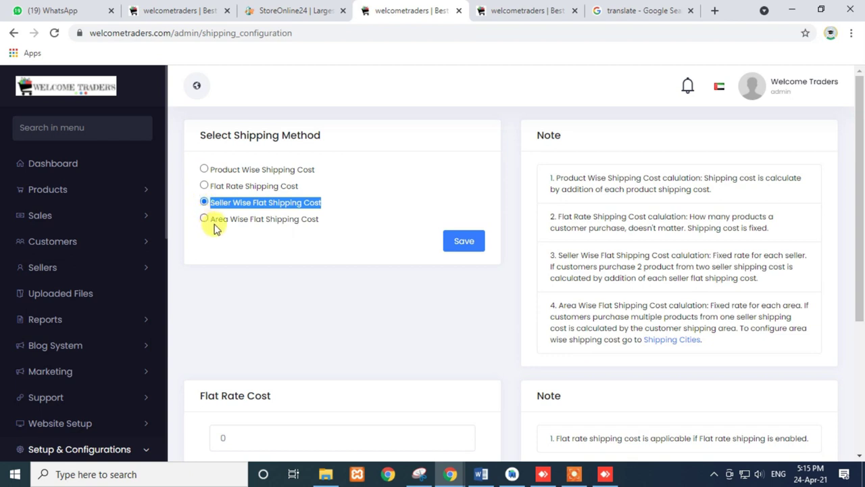
{"action": "left_click_drag", "start_coordinate": [210, 220], "coordinate": [199, 173]}
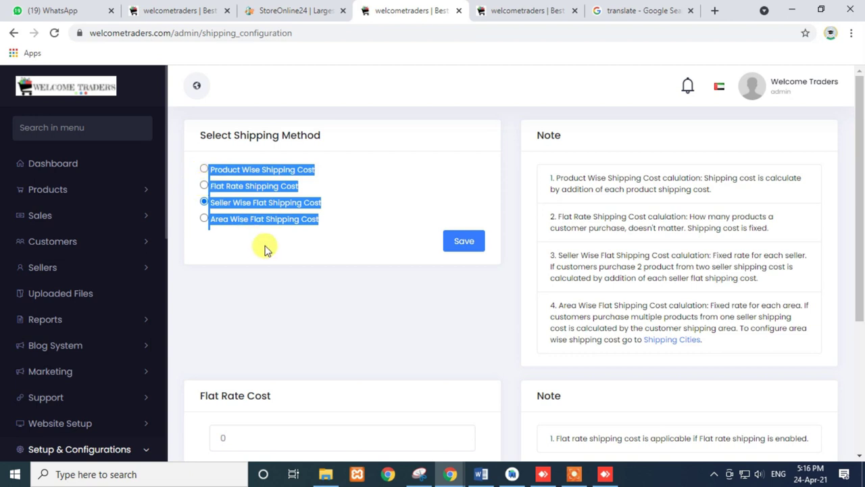
{"action": "left_click", "coordinate": [257, 240]}
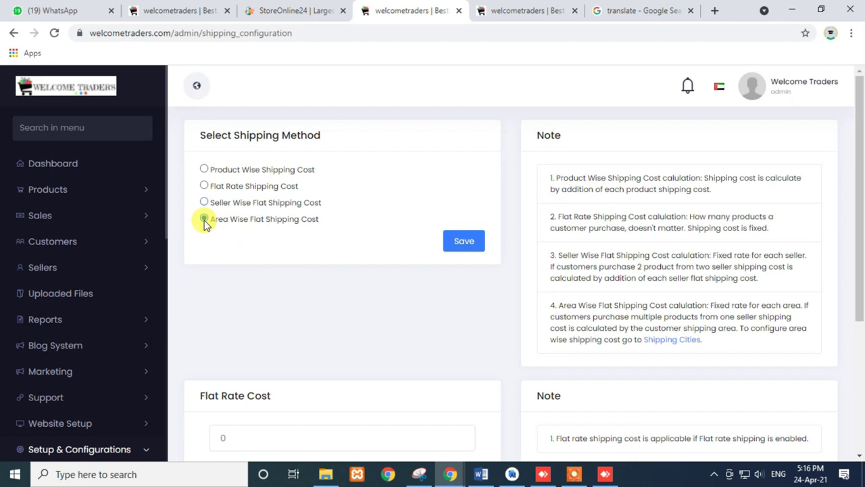
{"action": "left_click", "coordinate": [206, 224]}
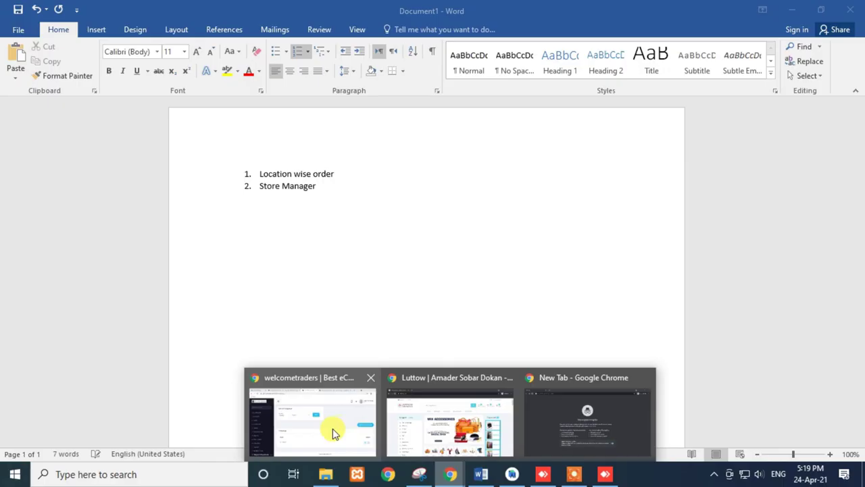
- Open the Add New Role form under Staffs > Staff Permissions
{"action": "left_click", "coordinate": [332, 428]}
{"action": "scroll", "coordinate": [90, 276], "scroll_direction": "down", "scroll_amount": 6}
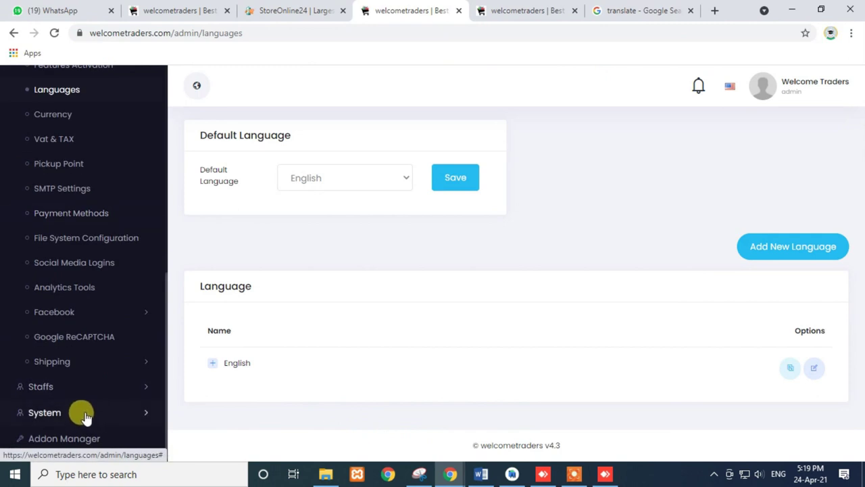
{"action": "left_click", "coordinate": [68, 386]}
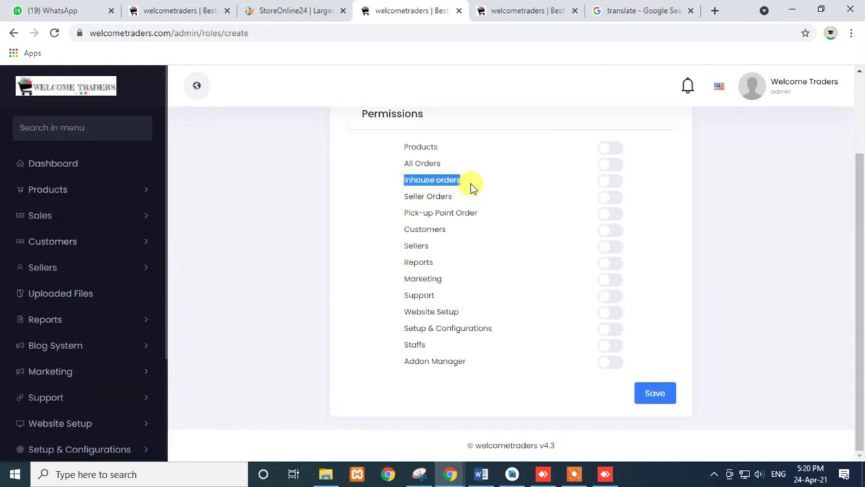
- Highlight the All Orders, Inhouse orders, Seller Orders and Pick-up Point Order permissions
{"action": "left_click_drag", "start_coordinate": [403, 163], "coordinate": [446, 171]}
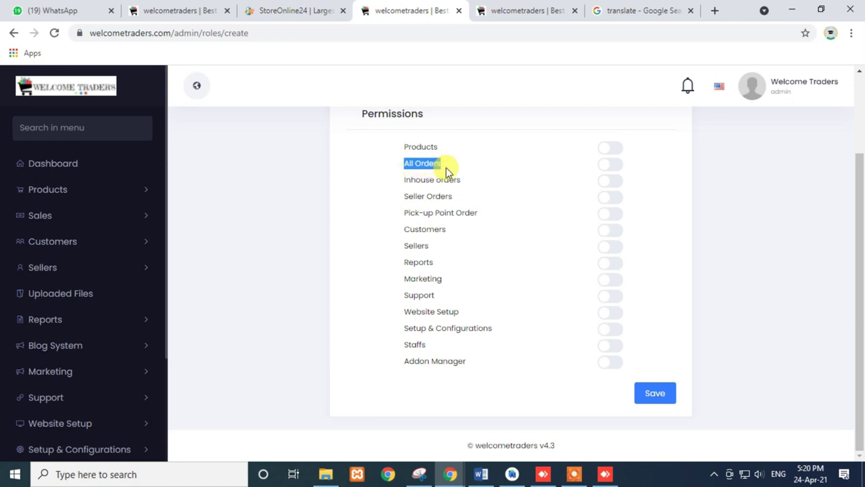
{"action": "left_click", "coordinate": [444, 175]}
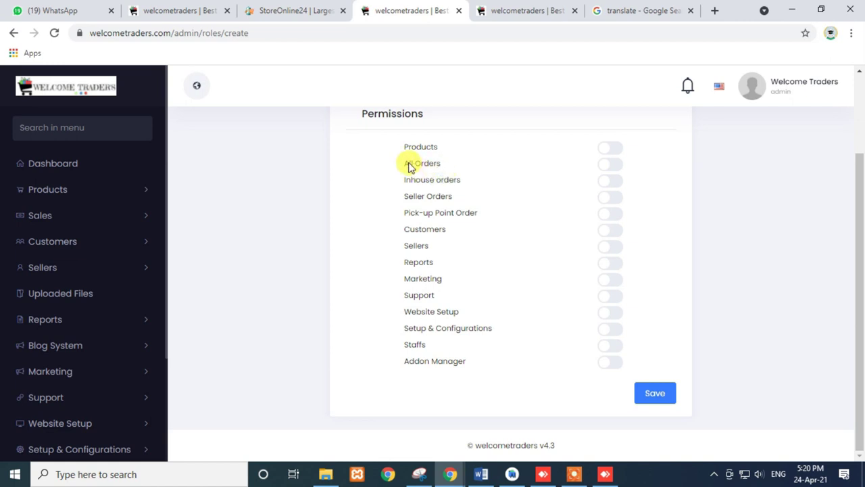
{"action": "left_click_drag", "start_coordinate": [398, 162], "coordinate": [479, 215]}
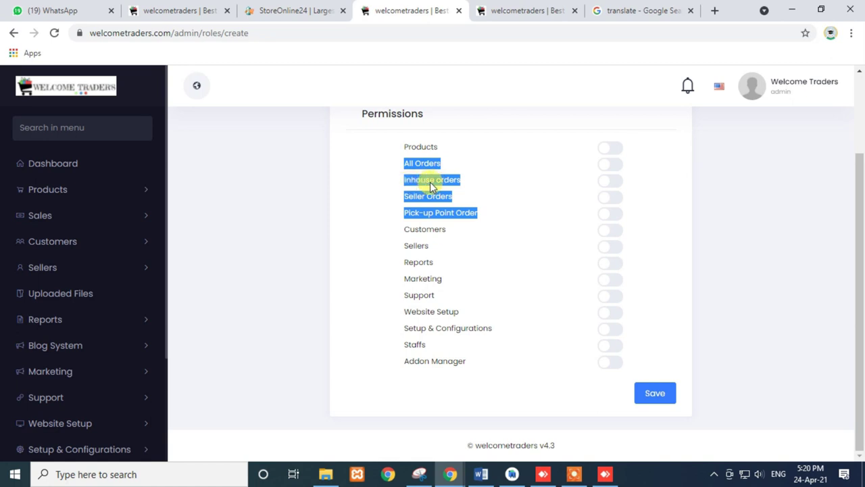
{"action": "triple_click", "coordinate": [427, 186]}
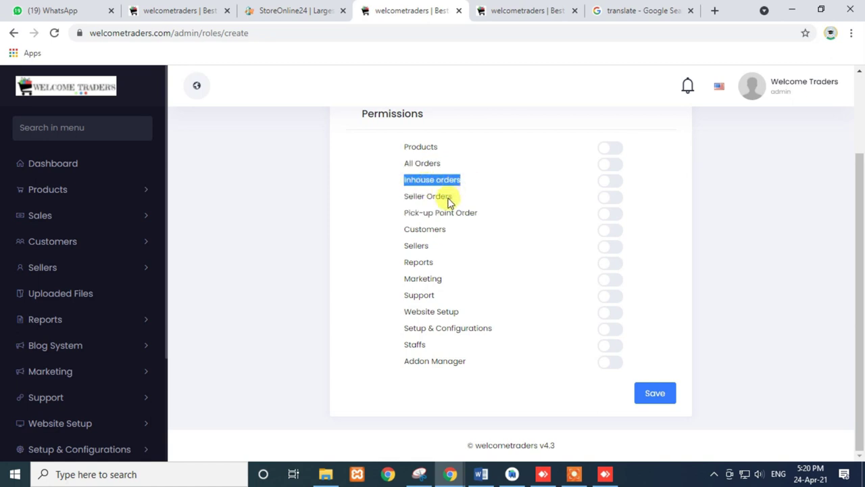
{"action": "left_click_drag", "start_coordinate": [400, 198], "coordinate": [456, 196]}
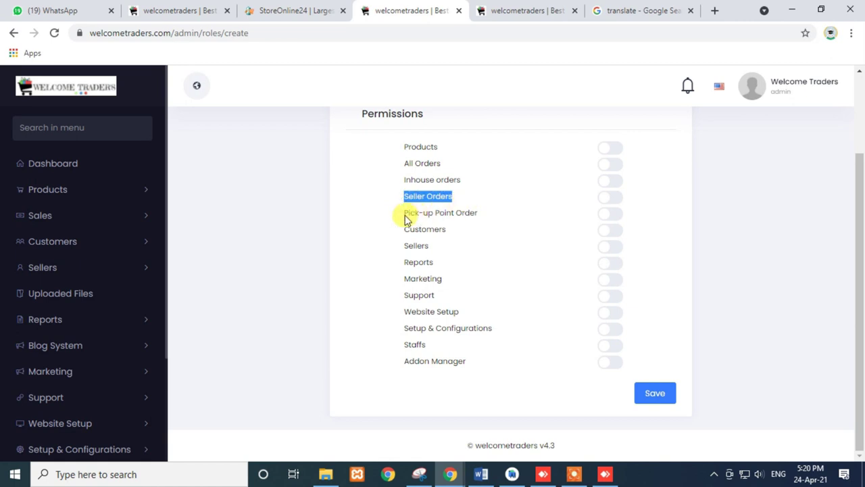
{"action": "left_click_drag", "start_coordinate": [404, 213], "coordinate": [482, 214]}
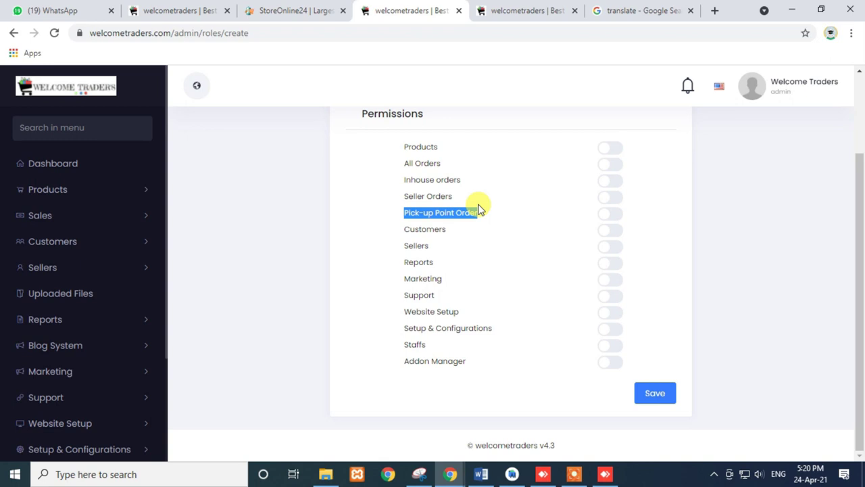
{"action": "left_click_drag", "start_coordinate": [406, 167], "coordinate": [481, 214]}
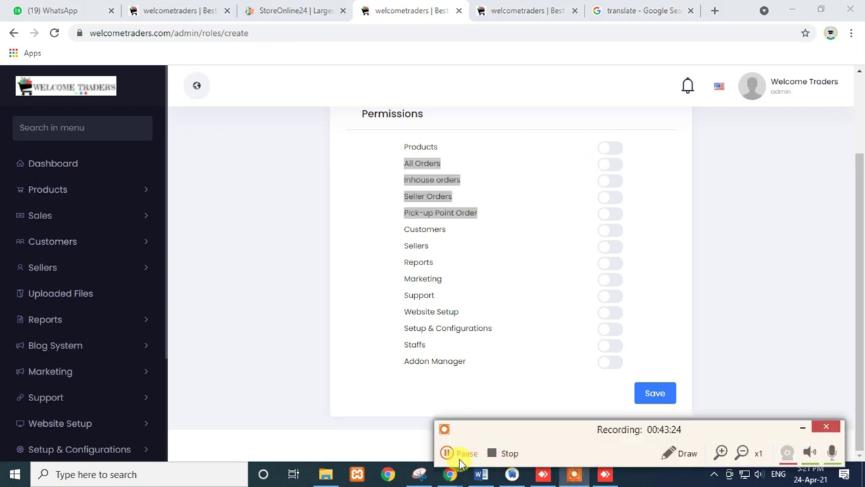
- Open Staffs > All Staffs, which shows an empty list with 'Nothing found'
{"action": "left_click", "coordinate": [448, 454]}
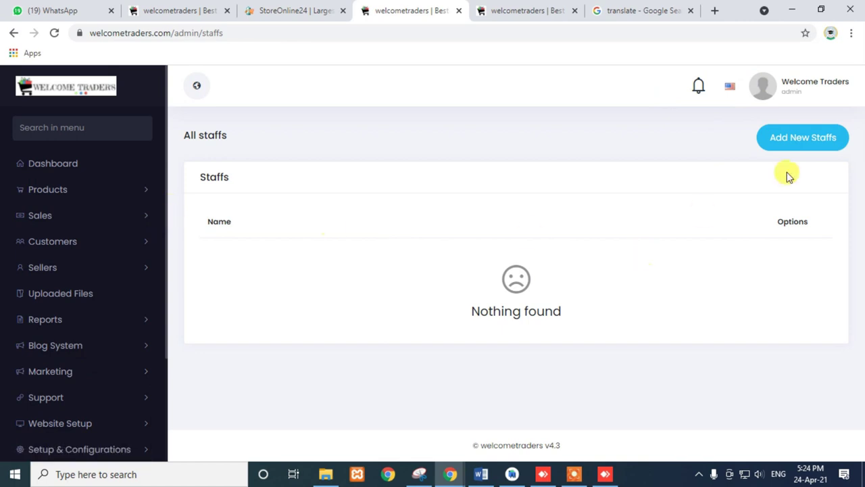
- In Add New Staffs, fill in the staff name, email, phone number and account password
{"action": "left_click", "coordinate": [803, 139]}
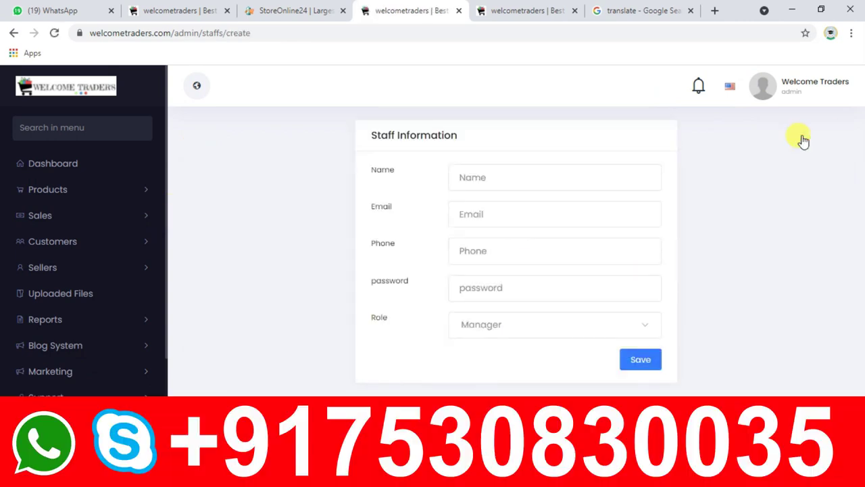
{"action": "left_click", "coordinate": [477, 178]}
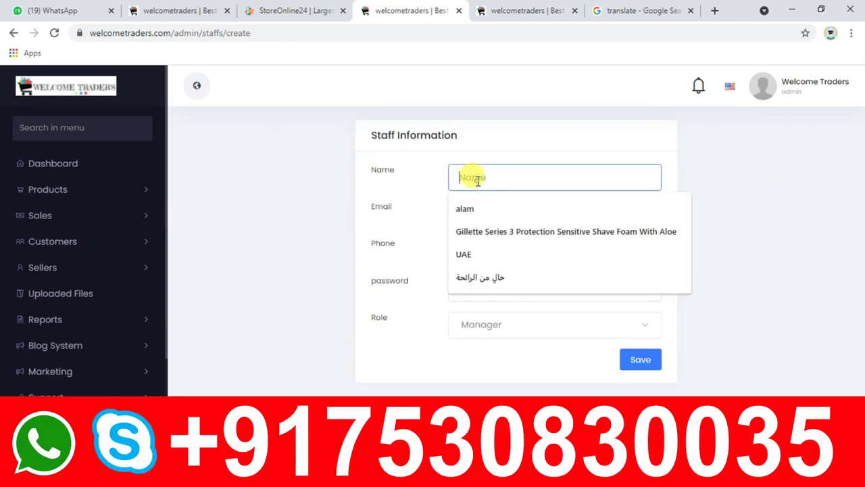
{"action": "left_click", "coordinate": [466, 212]}
{"action": "left_click", "coordinate": [473, 216]}
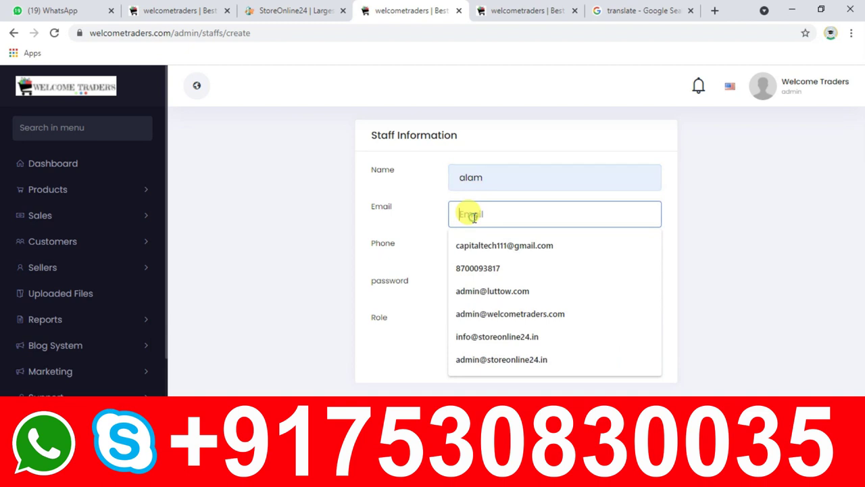
{"action": "left_click", "coordinate": [492, 246]}
{"action": "left_click", "coordinate": [477, 255]}
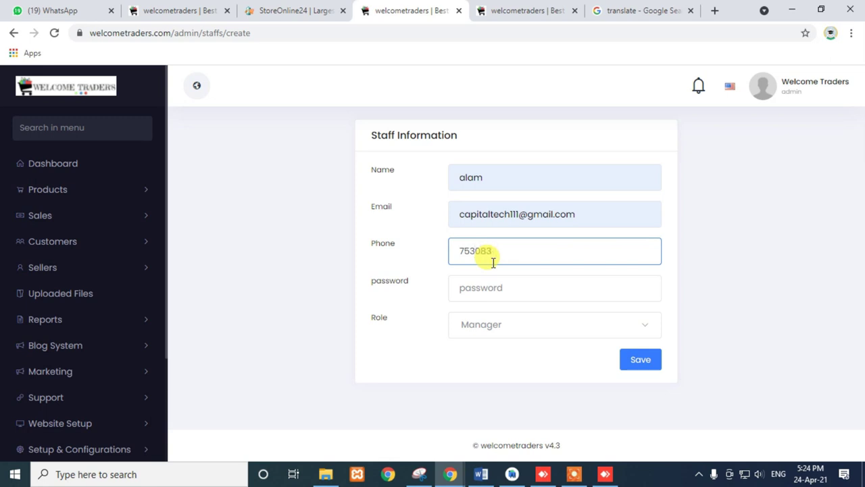
{"action": "left_click", "coordinate": [477, 288]}
{"action": "type", "text": "1"}
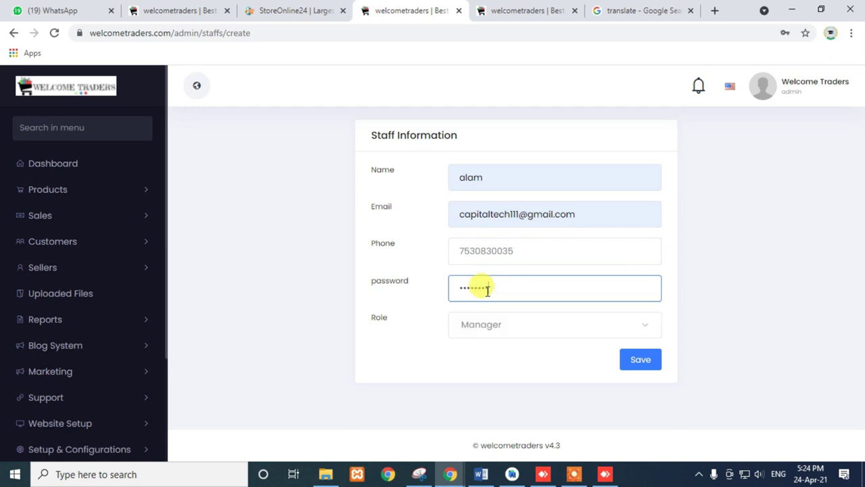
- Keep the Manager role and save; the form is rejected with 'Email already used'
{"action": "left_click", "coordinate": [471, 323]}
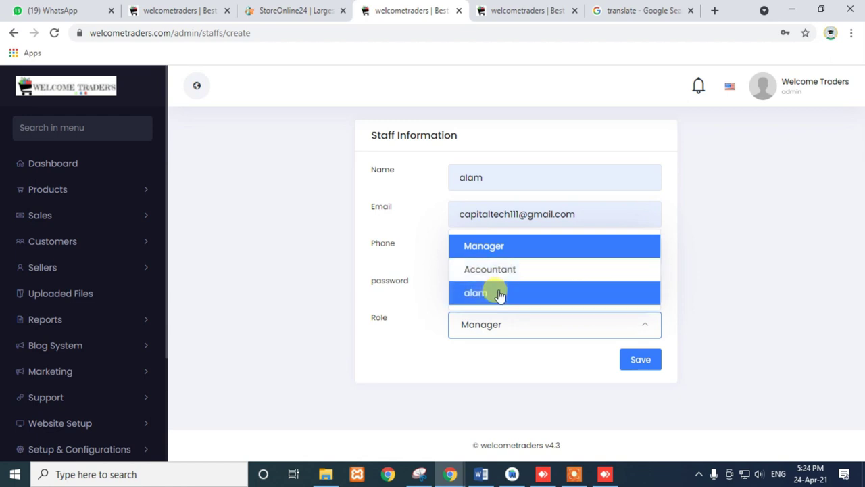
{"action": "left_click", "coordinate": [496, 249]}
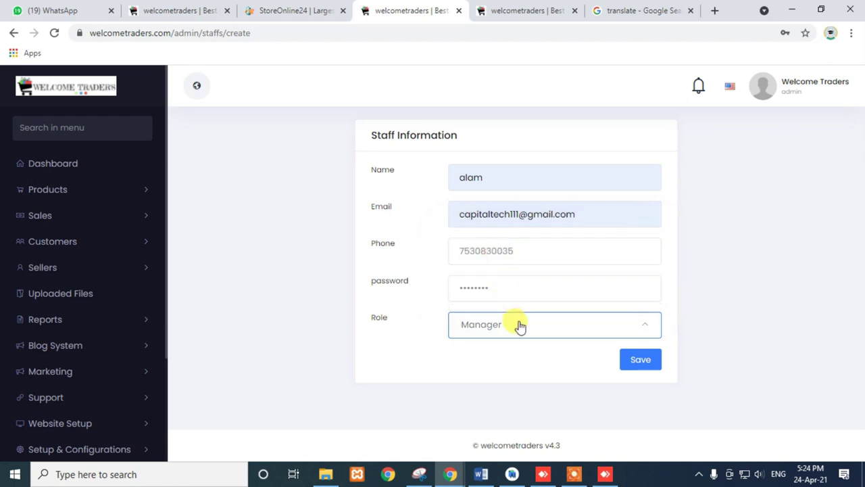
{"action": "left_click", "coordinate": [636, 363]}
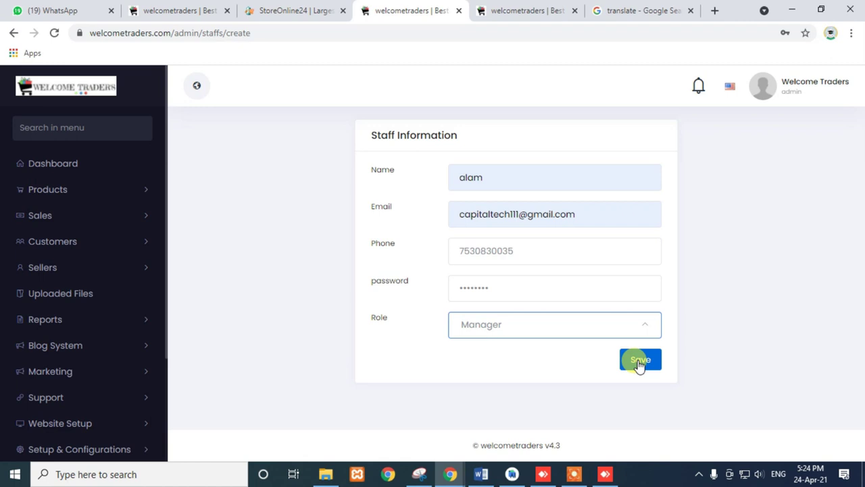
{"action": "left_click_drag", "start_coordinate": [585, 216], "coordinate": [350, 232]}
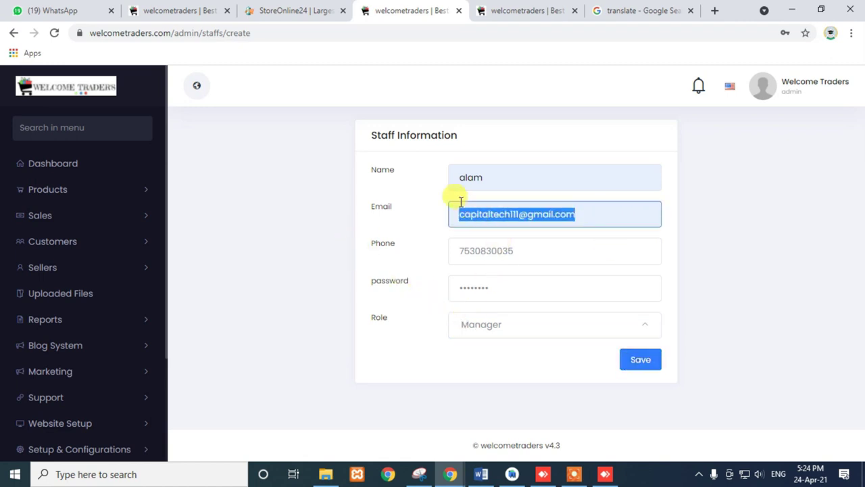
{"action": "left_click", "coordinate": [634, 361]}
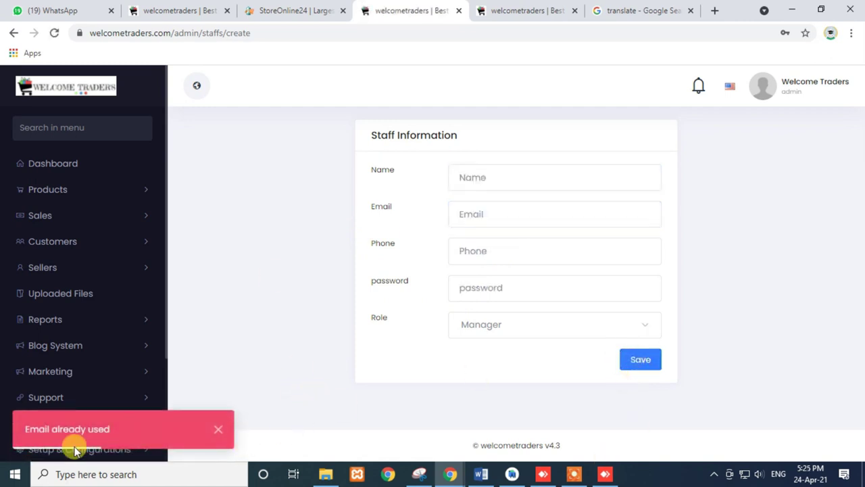
{"action": "left_click", "coordinate": [483, 178]}
- Re-enter the staff name, a unique edited email, phone number and account password
{"action": "left_click", "coordinate": [479, 204]}
{"action": "left_click", "coordinate": [481, 212]}
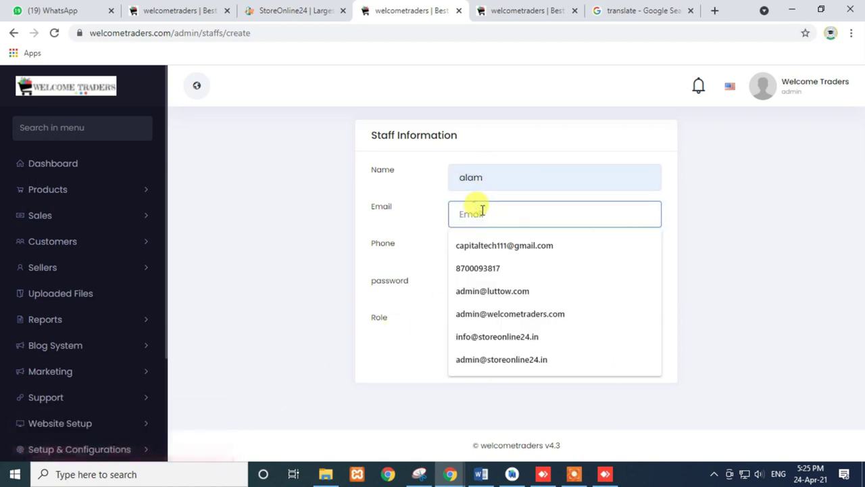
{"action": "left_click", "coordinate": [482, 245]}
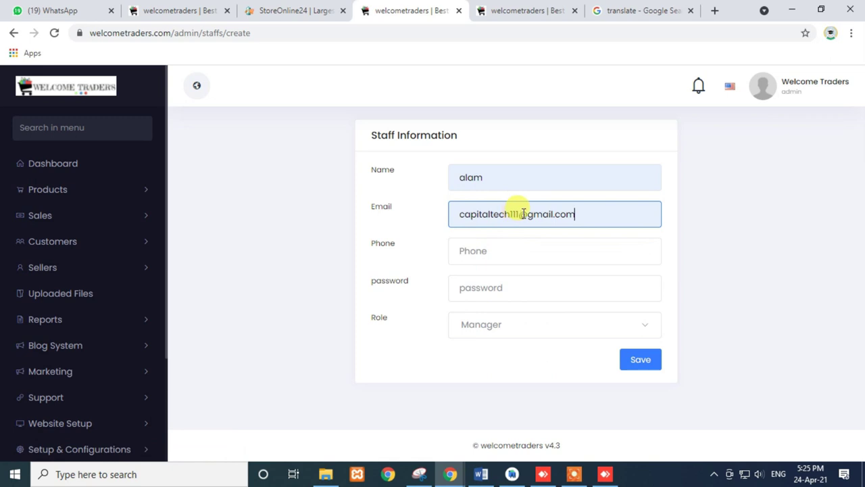
{"action": "left_click", "coordinate": [521, 214]}
{"action": "type", "text": "2"}
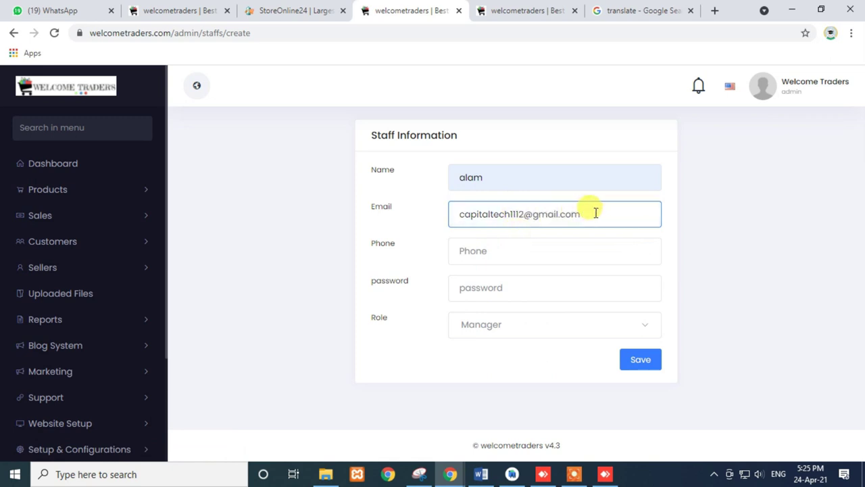
{"action": "left_click_drag", "start_coordinate": [583, 211], "coordinate": [406, 245]}
{"action": "left_click", "coordinate": [459, 250]}
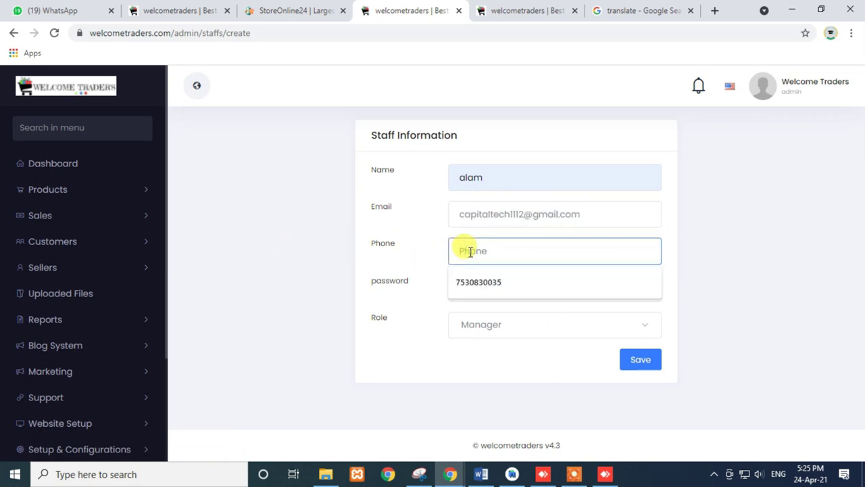
{"action": "left_click", "coordinate": [477, 287]}
{"action": "left_click", "coordinate": [477, 288]}
{"action": "type", "text": "12"}
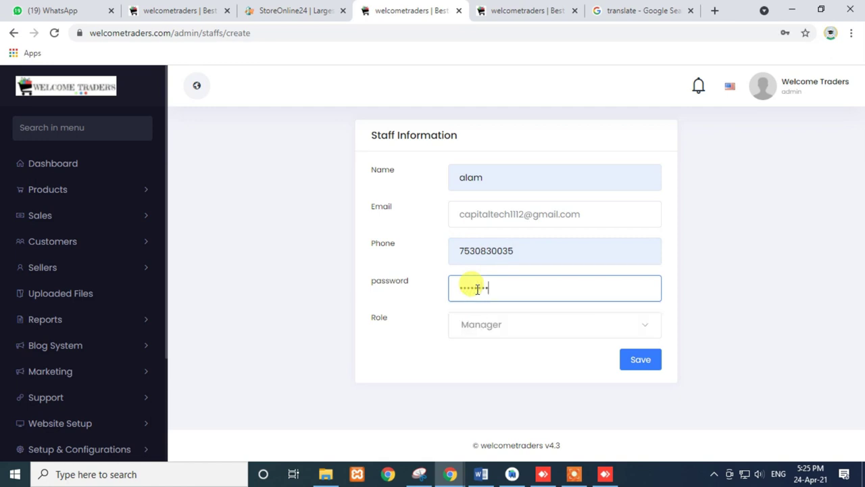
- Keep the Manager role and save, adding the new staff member to the All staffs list
{"action": "left_click", "coordinate": [502, 326]}
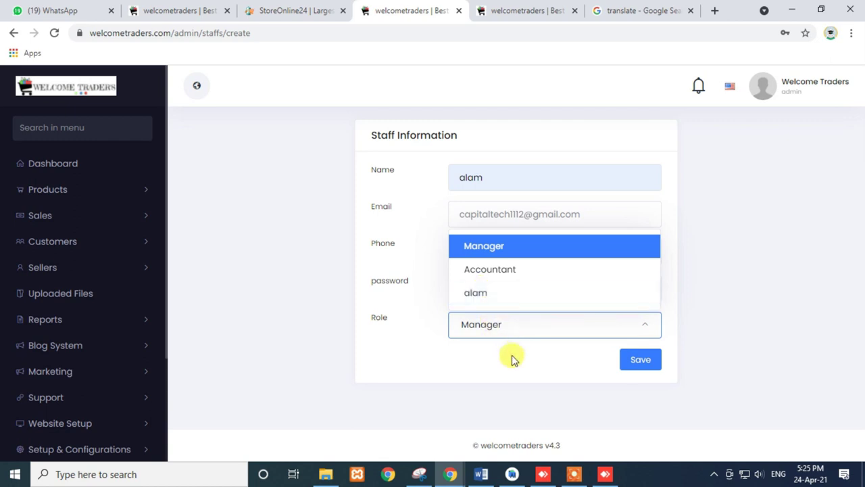
{"action": "left_click", "coordinate": [512, 360]}
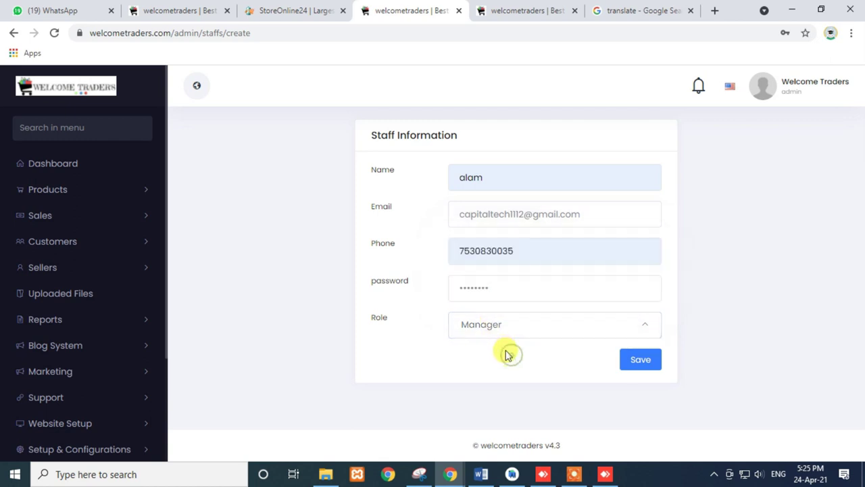
{"action": "left_click", "coordinate": [630, 364]}
{"action": "triple_click", "coordinate": [589, 215]}
{"action": "key", "text": "ctrl+c"}
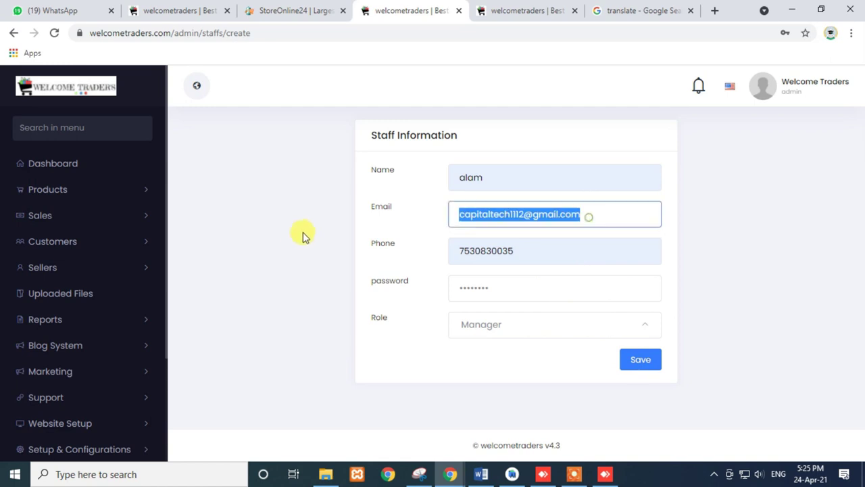
{"action": "left_click", "coordinate": [636, 364]}
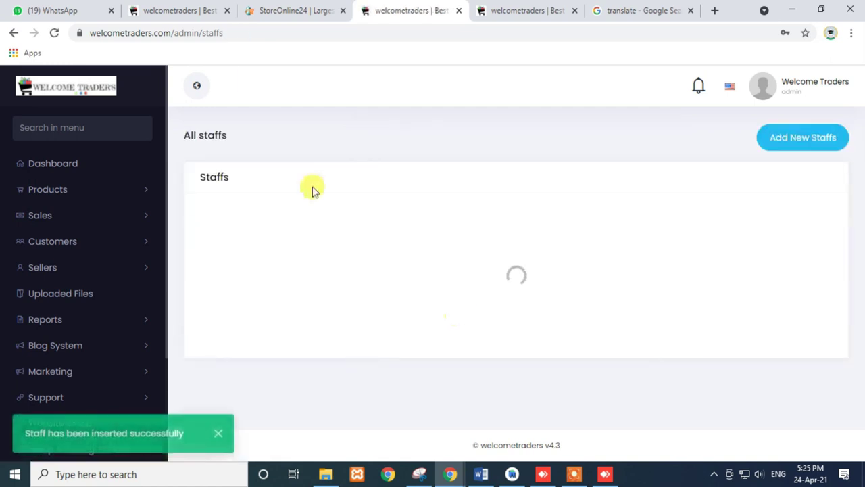
{"action": "left_click", "coordinate": [311, 27]}
- Paste the copied staff email at the end of the page address to hold it
{"action": "left_click", "coordinate": [313, 28]}
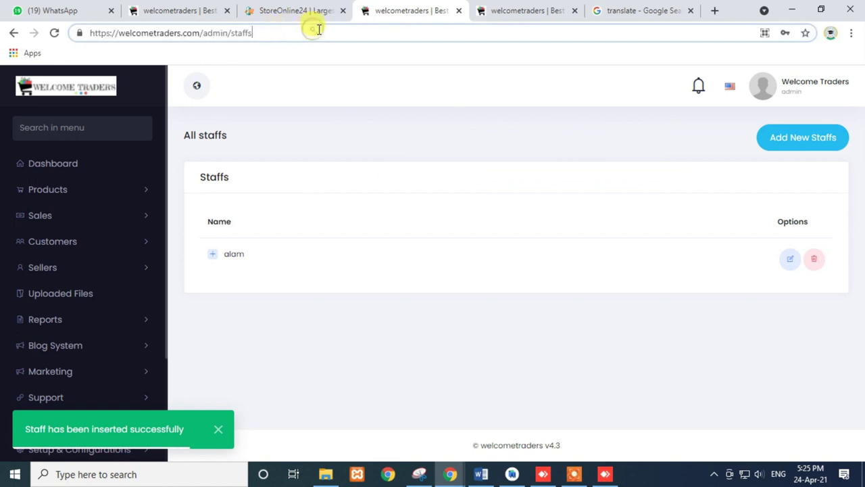
{"action": "key", "text": "ctrl+v"}
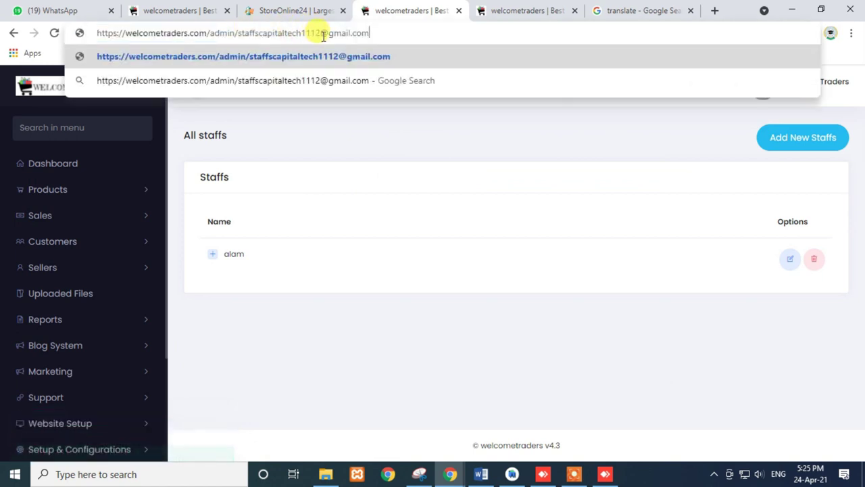
{"action": "key", "text": "ctrl+z"}
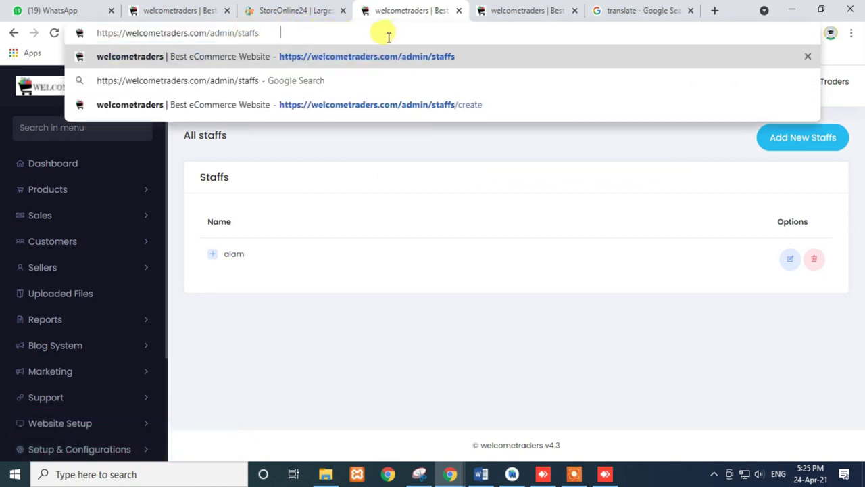
{"action": "key", "text": "ctrl+v"}
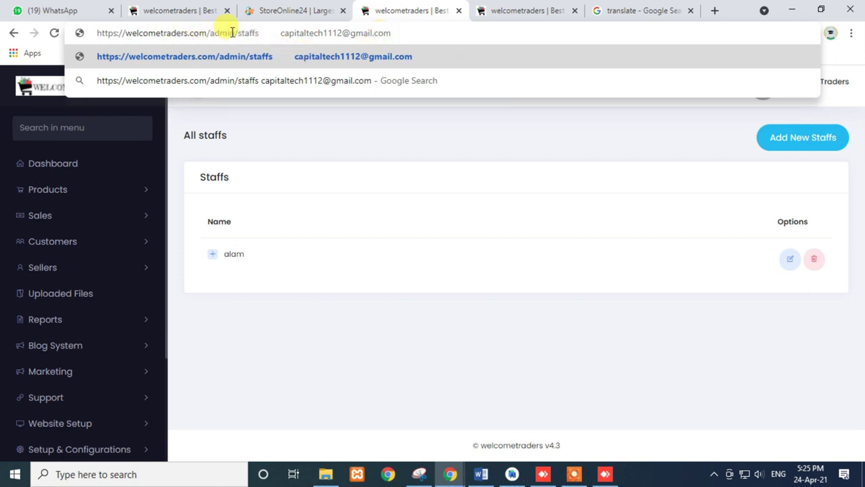
{"action": "left_click_drag", "start_coordinate": [234, 34], "coordinate": [41, 35]}
{"action": "key", "text": "ctrl+c"}
- Open an incognito window and load the Welcome Traders admin login page
{"action": "key", "text": "ctrl+shift+n"}
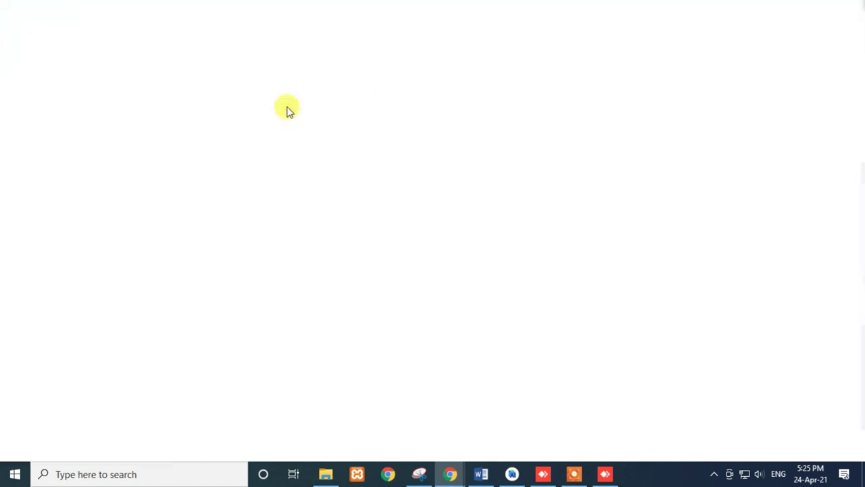
{"action": "key", "text": "ctrl+v"}
{"action": "key", "text": "Return"}
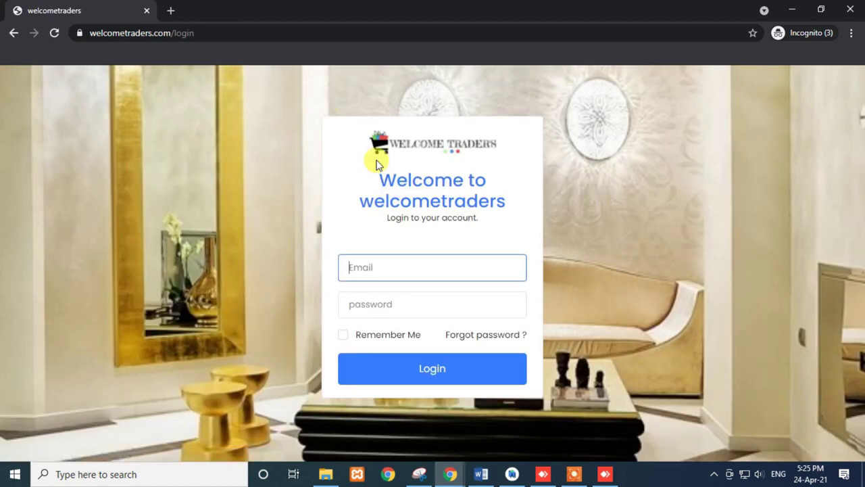
{"action": "key", "text": "ctrl+v"}
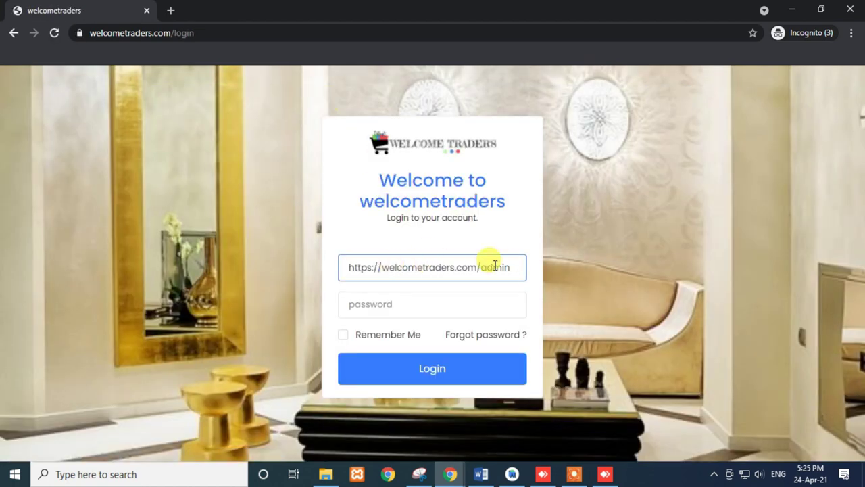
{"action": "left_click_drag", "start_coordinate": [514, 267], "coordinate": [178, 284]}
{"action": "key", "text": "BackSpace"}
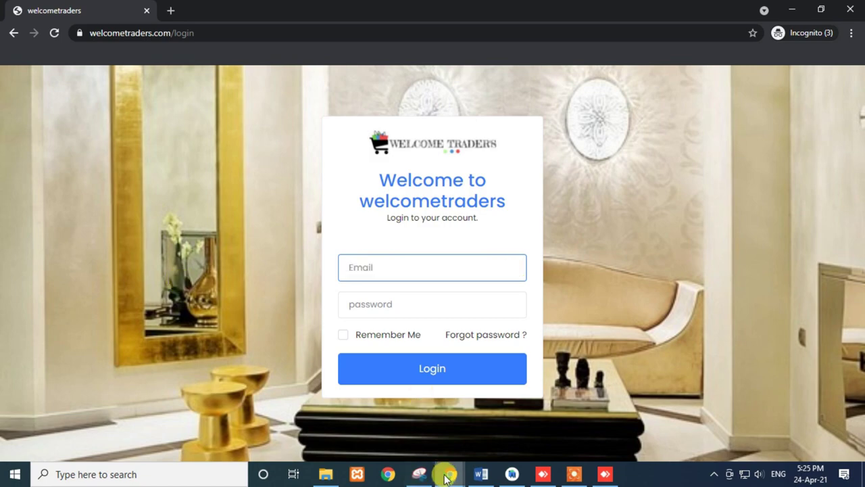
- Copy the staff email from the main window and log in with it as the new staff member
{"action": "mouse_move", "coordinate": [446, 473]}
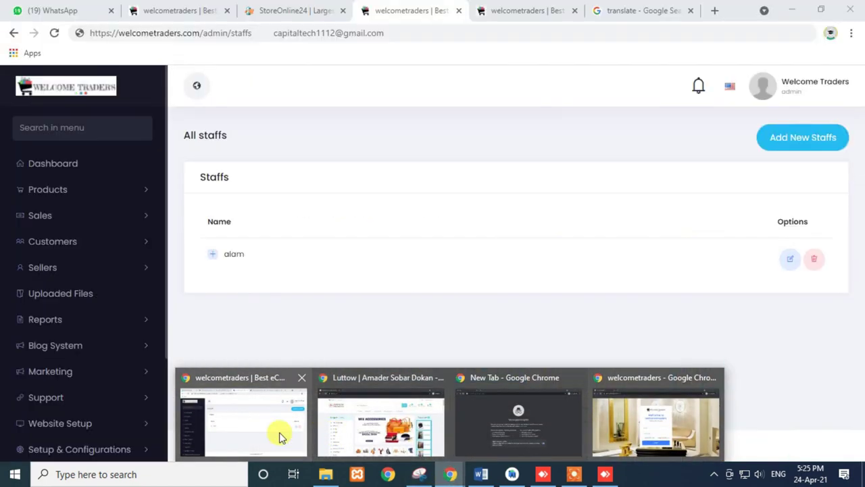
{"action": "left_click", "coordinate": [279, 432]}
{"action": "left_click_drag", "start_coordinate": [90, 33], "coordinate": [402, 33]}
{"action": "key", "text": "ctrl+c"}
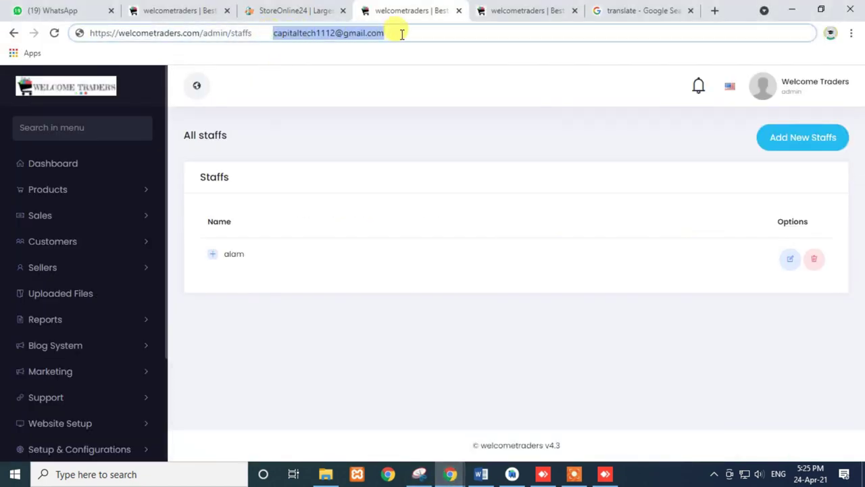
{"action": "left_click", "coordinate": [449, 474]}
{"action": "mouse_move", "coordinate": [507, 431]}
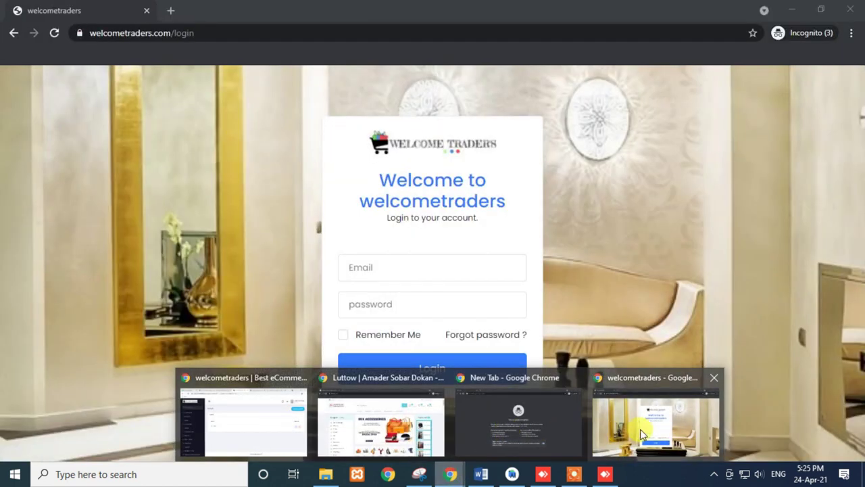
{"action": "left_click", "coordinate": [635, 436]}
{"action": "key", "text": "ctrl+v"}
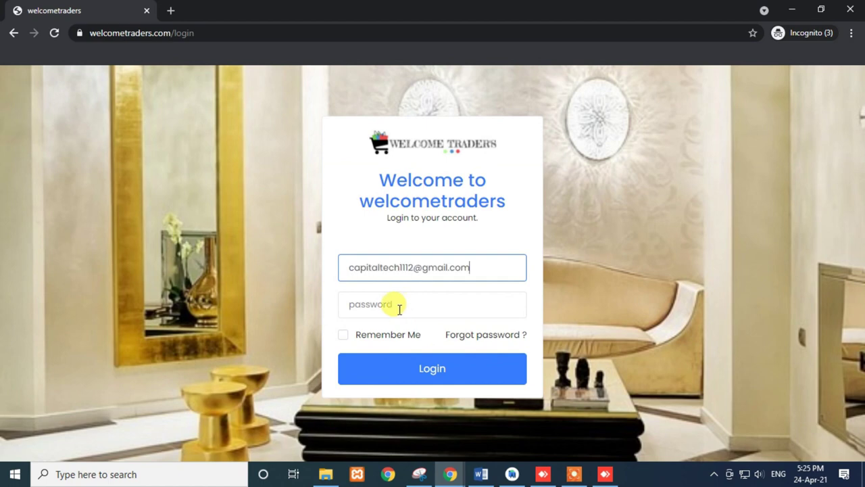
{"action": "left_click", "coordinate": [390, 306]}
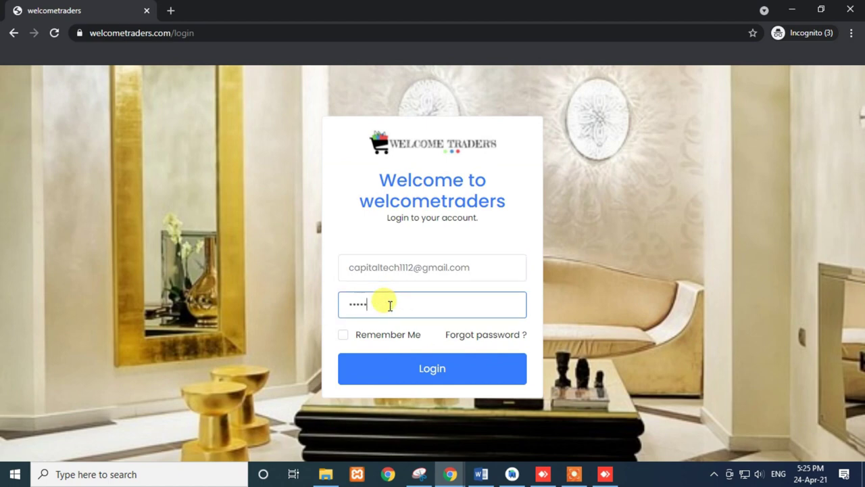
{"action": "left_click", "coordinate": [398, 376]}
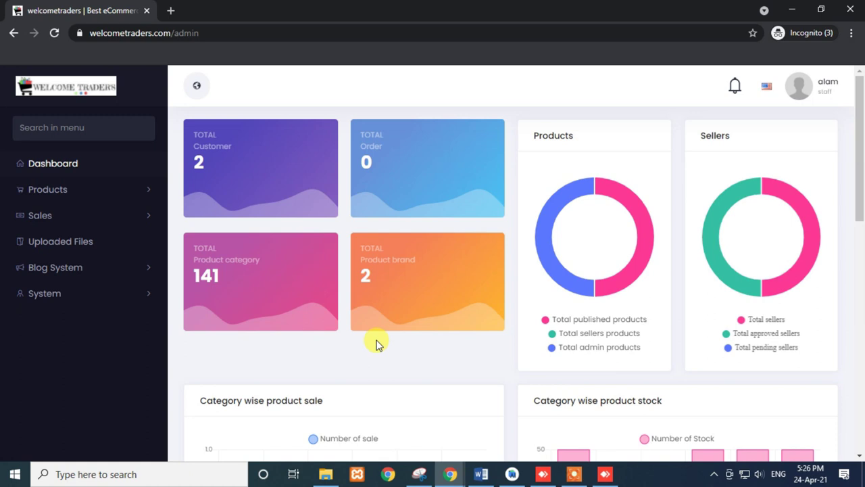
- Load the mamacart.in site in the main window's translate search tab
{"action": "mouse_move", "coordinate": [450, 471]}
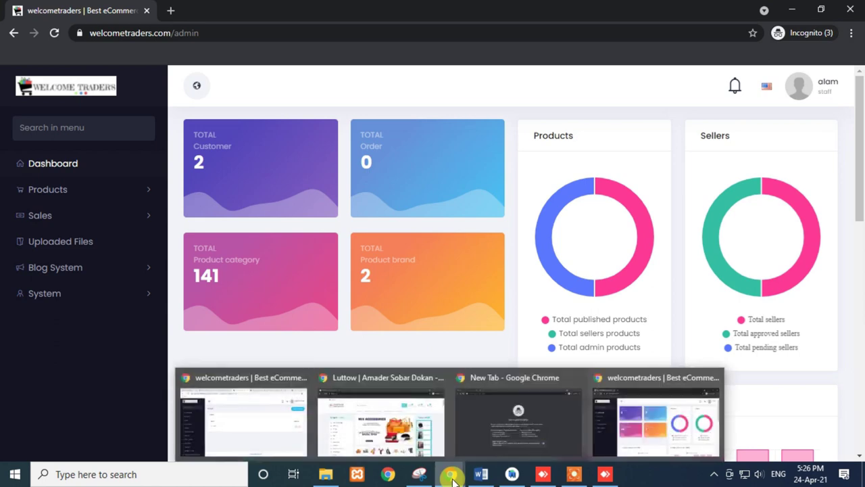
{"action": "mouse_move", "coordinate": [345, 434]}
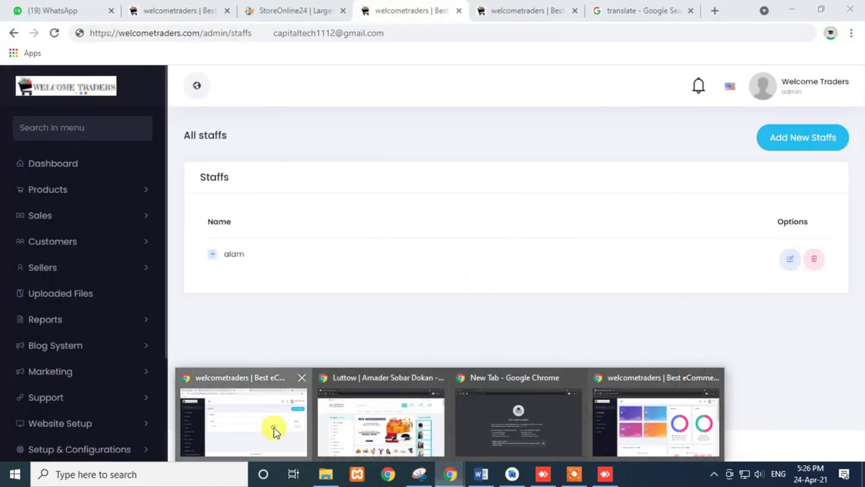
{"action": "left_click", "coordinate": [290, 425]}
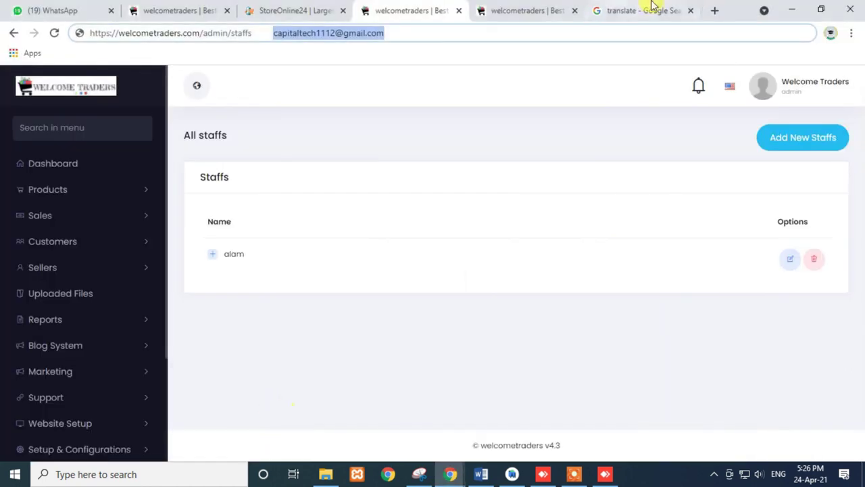
{"action": "left_click", "coordinate": [652, 8]}
{"action": "left_click", "coordinate": [387, 36]}
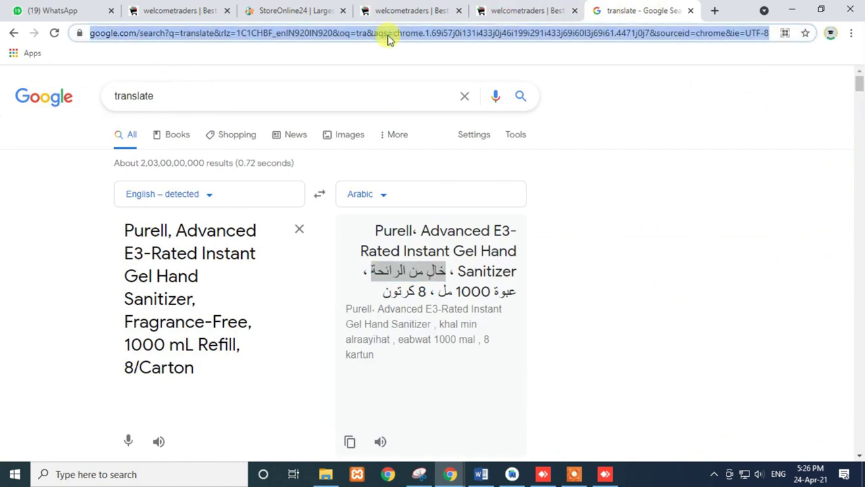
{"action": "type", "text": "ma"}
{"action": "key", "text": "Return"}
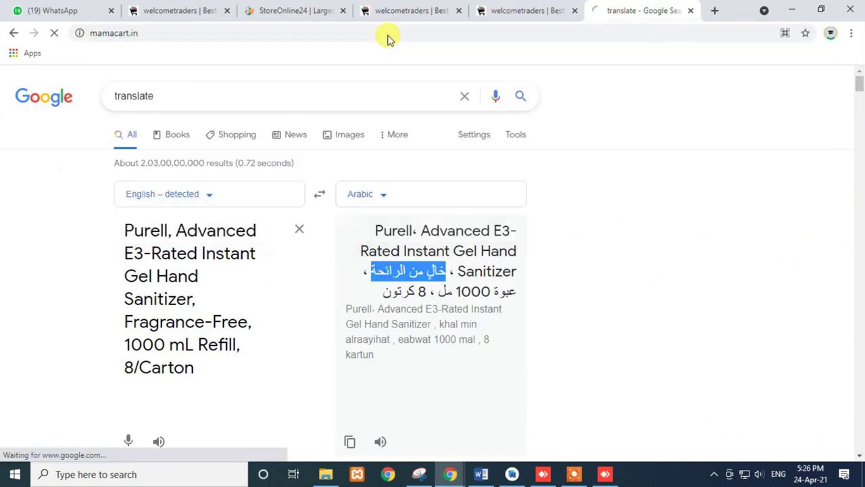
- Open alphamart.co.in in a new tab, reload it and scroll through its home page
{"action": "left_click", "coordinate": [715, 12]}
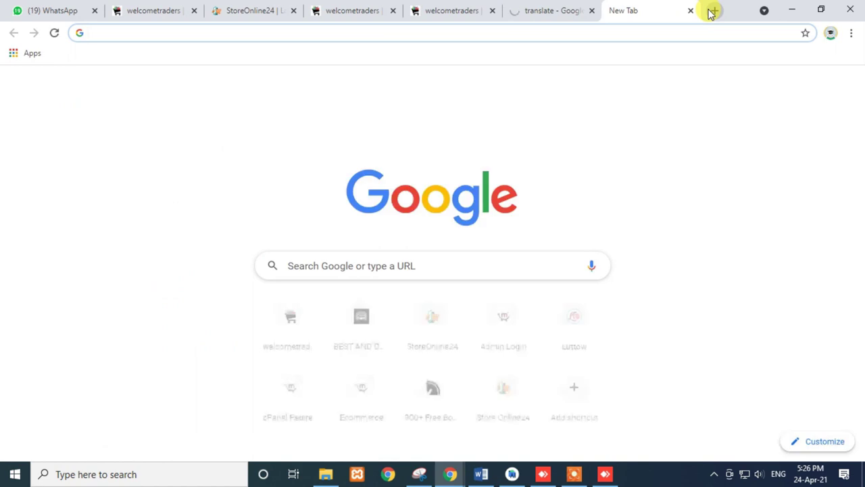
{"action": "type", "text": "jg"}
{"action": "key", "text": "BackSpace"}
{"action": "key", "text": "BackSpace"}
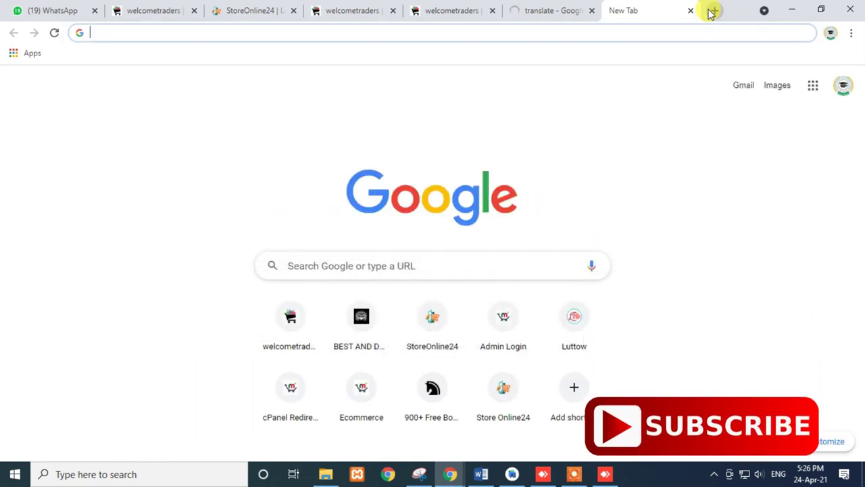
{"action": "type", "text": "al"}
{"action": "key", "text": "Return"}
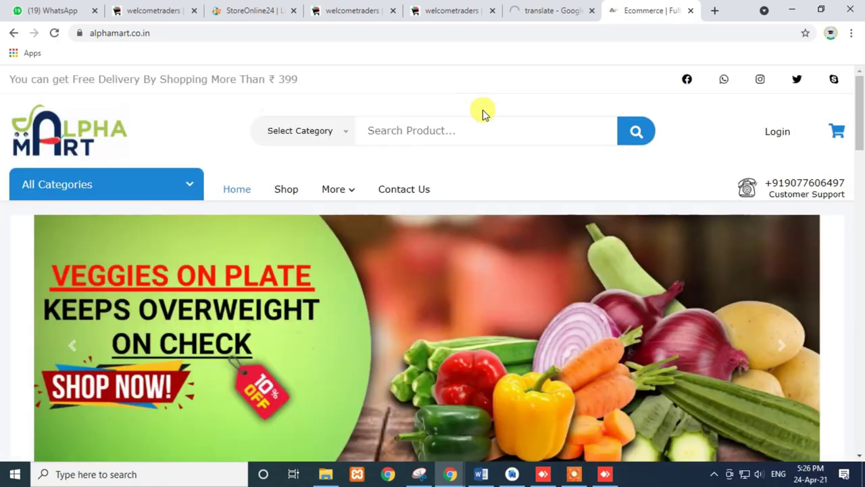
{"action": "scroll", "coordinate": [312, 241], "scroll_direction": "down", "scroll_amount": 7}
{"action": "scroll", "coordinate": [332, 209], "scroll_direction": "down", "scroll_amount": 4}
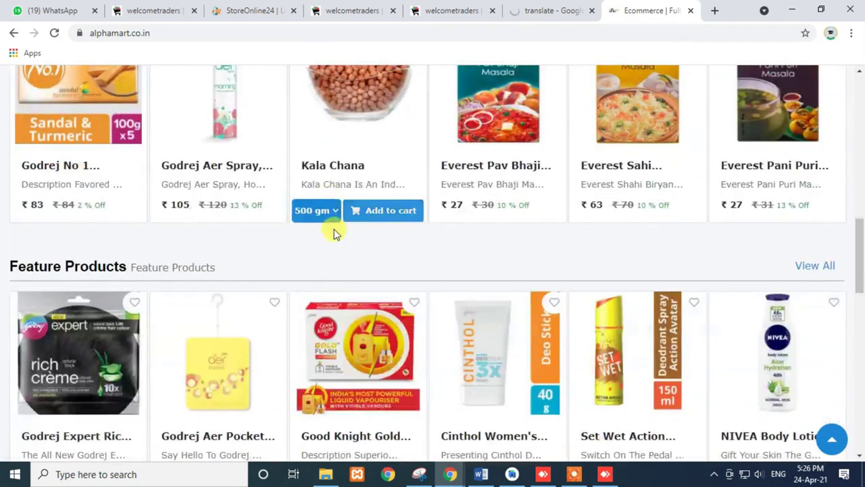
{"action": "scroll", "coordinate": [332, 232], "scroll_direction": "up", "scroll_amount": 8}
{"action": "scroll", "coordinate": [332, 233], "scroll_direction": "down", "scroll_amount": 5}
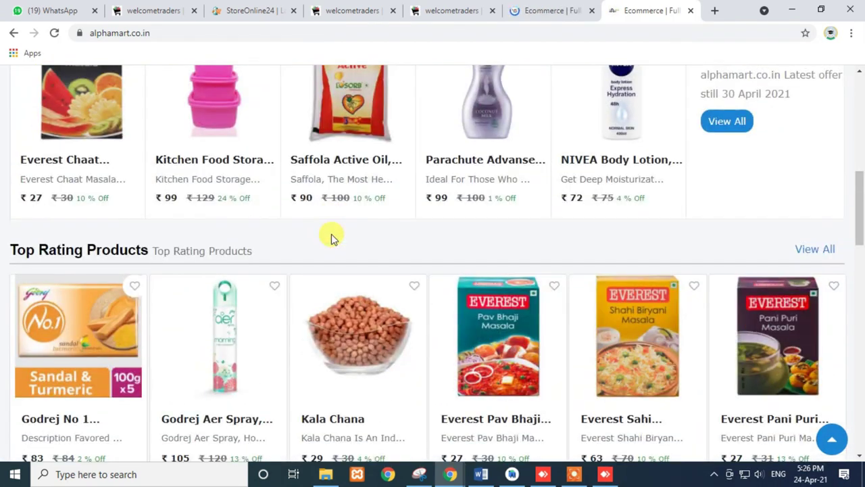
{"action": "left_click", "coordinate": [55, 32]}
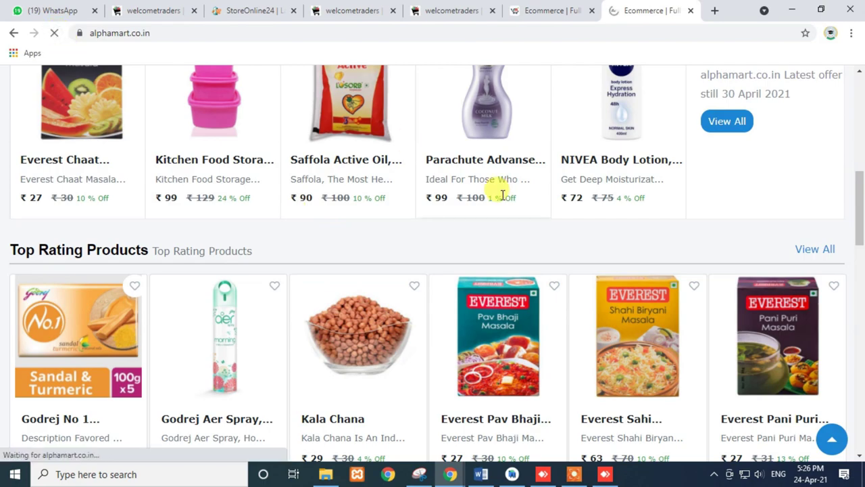
{"action": "scroll", "coordinate": [324, 180], "scroll_direction": "up", "scroll_amount": 7}
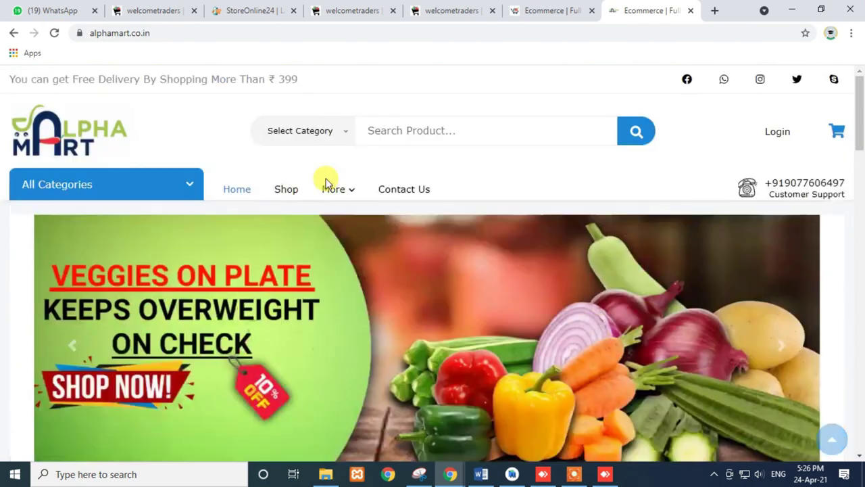
{"action": "scroll", "coordinate": [324, 216], "scroll_direction": "down", "scroll_amount": 12}
{"action": "scroll", "coordinate": [324, 233], "scroll_direction": "down", "scroll_amount": 10}
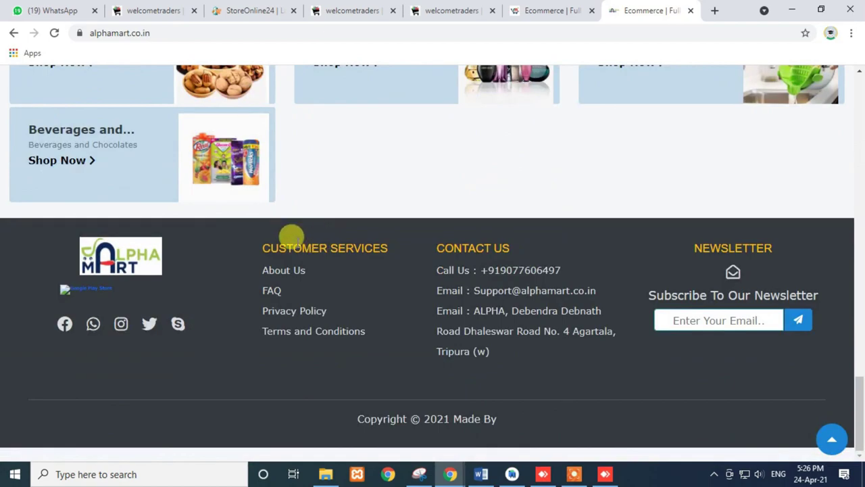
{"action": "scroll", "coordinate": [290, 236], "scroll_direction": "up", "scroll_amount": 12}
{"action": "scroll", "coordinate": [284, 237], "scroll_direction": "up", "scroll_amount": 7}
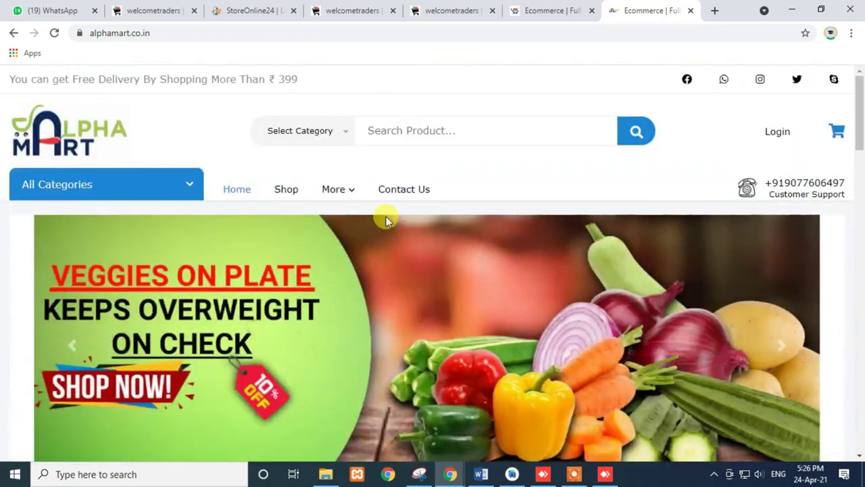
{"action": "scroll", "coordinate": [383, 223], "scroll_direction": "down", "scroll_amount": 7}
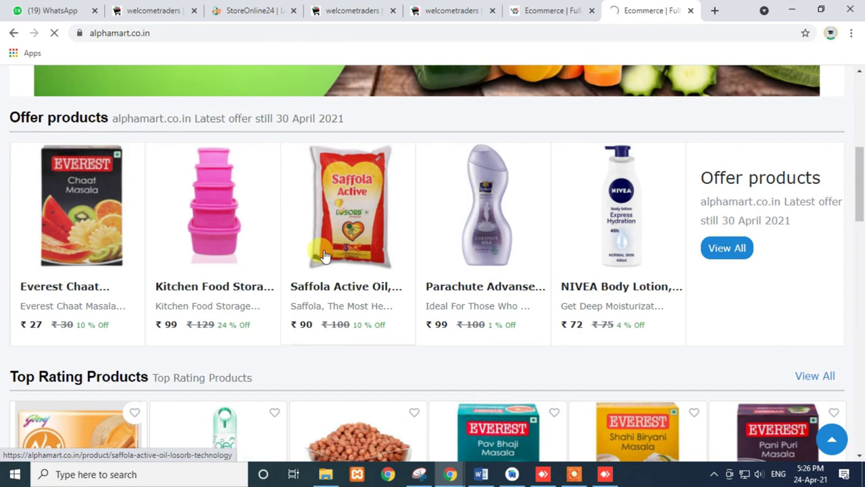
- Open the Saffola Active Oil product page and try to buy the 1 ltr bottle
{"action": "left_click", "coordinate": [555, 10]}
{"action": "scroll", "coordinate": [294, 272], "scroll_direction": "down", "scroll_amount": 10}
{"action": "scroll", "coordinate": [294, 273], "scroll_direction": "down", "scroll_amount": 5}
{"action": "left_click", "coordinate": [642, 10]}
{"action": "scroll", "coordinate": [381, 228], "scroll_direction": "down", "scroll_amount": 4}
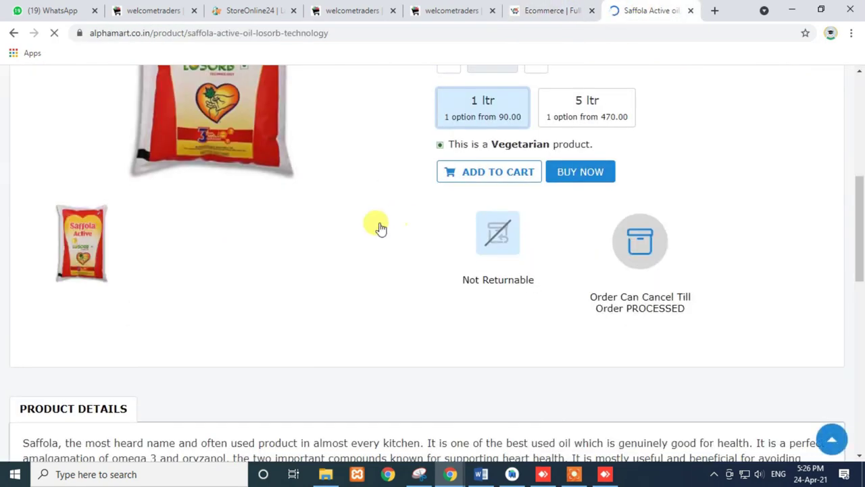
{"action": "scroll", "coordinate": [614, 254], "scroll_direction": "down", "scroll_amount": 1}
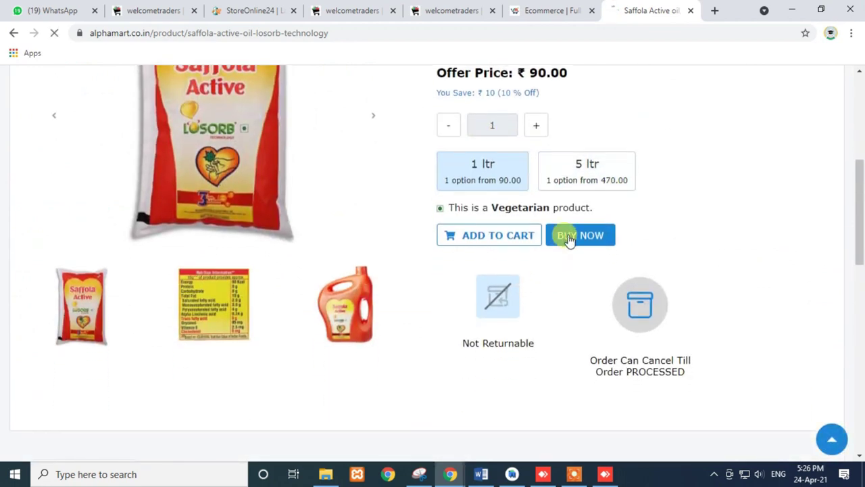
{"action": "left_click", "coordinate": [570, 236]}
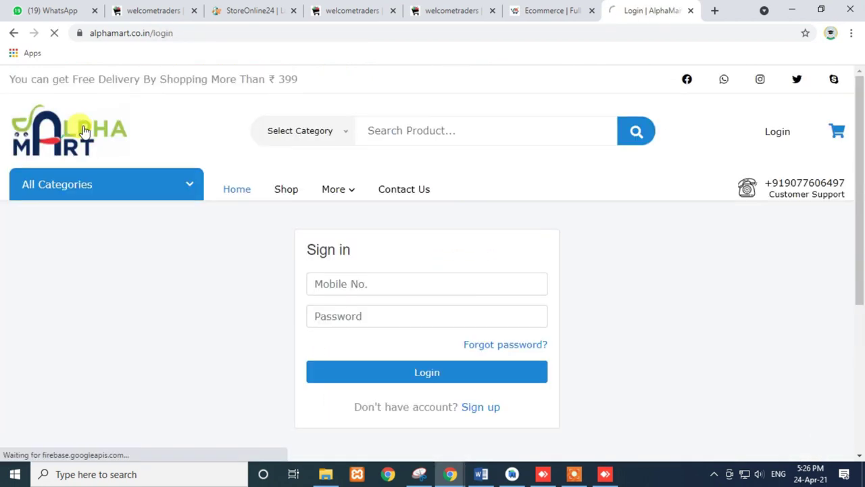
- Return to the AlphaMart home page and cycle back through the banner slides
{"action": "left_click", "coordinate": [85, 129]}
{"action": "scroll", "coordinate": [510, 181], "scroll_direction": "down", "scroll_amount": 3}
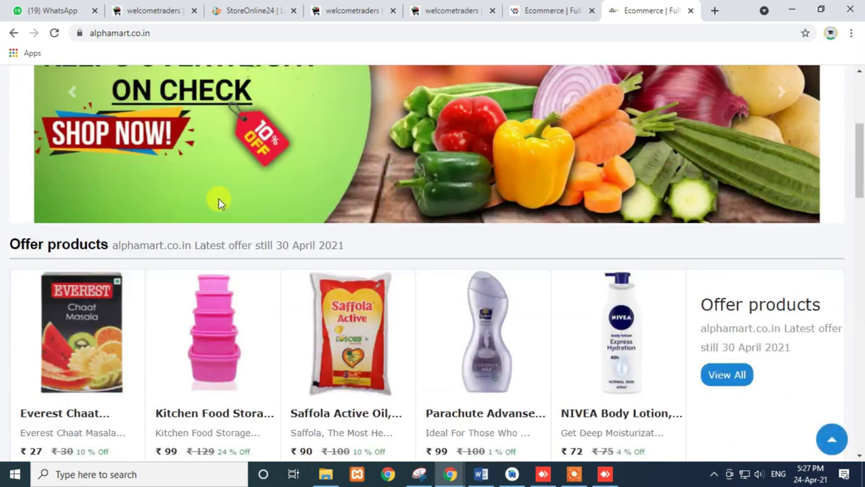
{"action": "scroll", "coordinate": [220, 199], "scroll_direction": "up", "scroll_amount": 2}
{"action": "left_click", "coordinate": [69, 225]}
{"action": "left_click", "coordinate": [70, 226]}
{"action": "left_click", "coordinate": [70, 226]}
{"action": "left_click", "coordinate": [70, 226]}
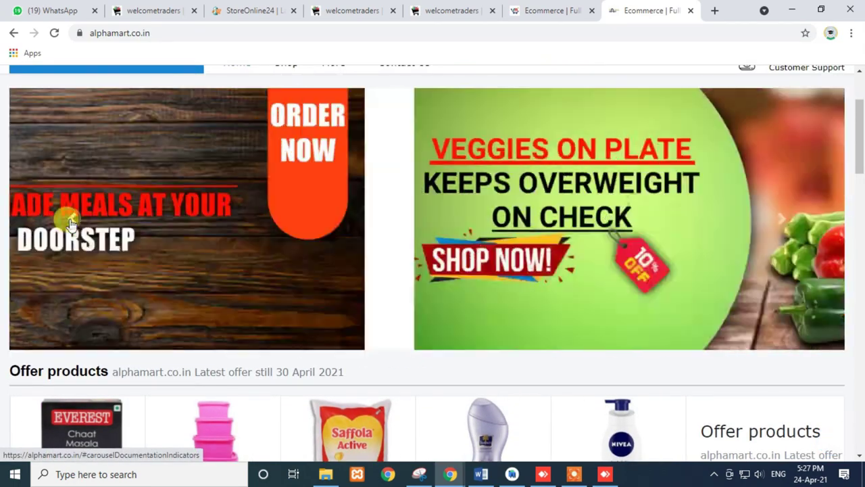
{"action": "left_click", "coordinate": [71, 226]}
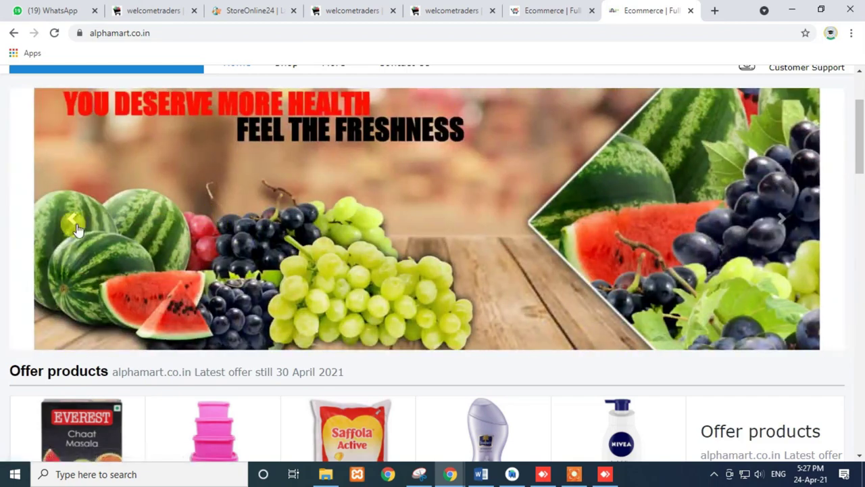
{"action": "left_click", "coordinate": [71, 225]}
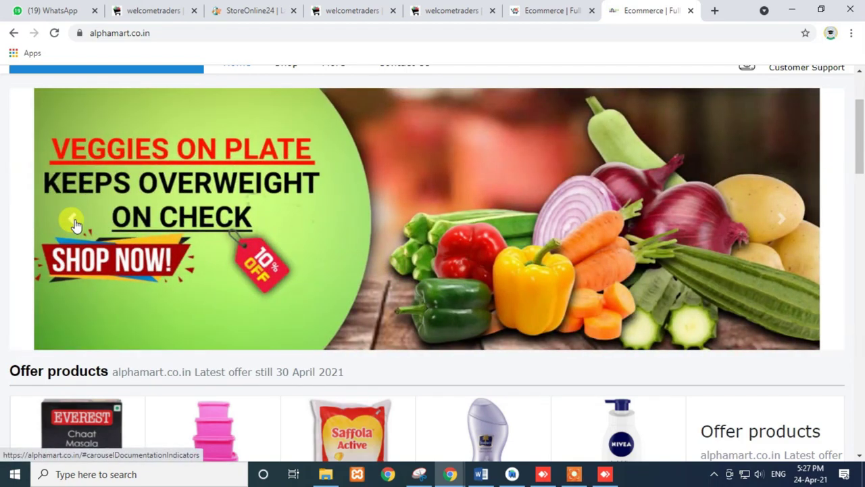
- Open the Dry Fruits category and scroll through its 19-item listing
{"action": "scroll", "coordinate": [410, 242], "scroll_direction": "down", "scroll_amount": 13}
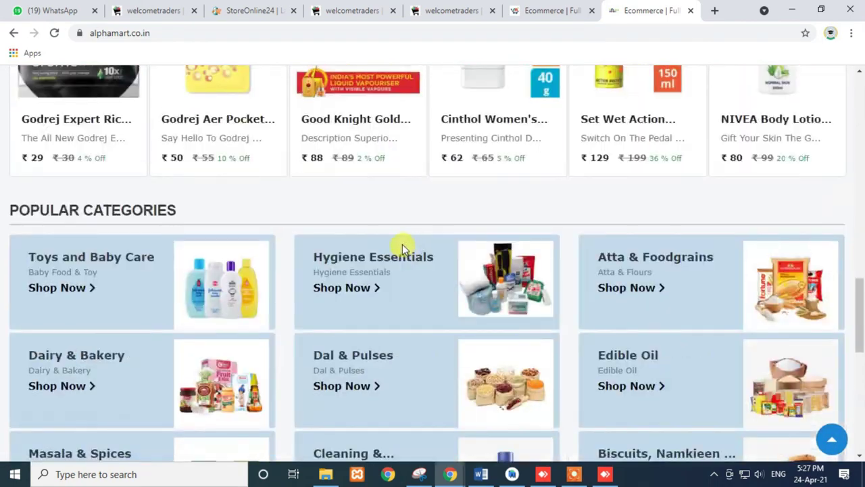
{"action": "scroll", "coordinate": [402, 244], "scroll_direction": "down", "scroll_amount": 7}
{"action": "scroll", "coordinate": [155, 183], "scroll_direction": "up", "scroll_amount": 2}
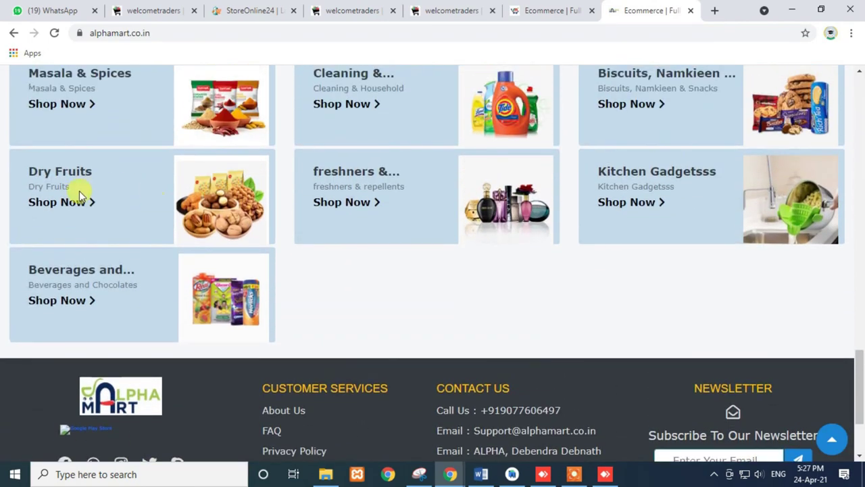
{"action": "left_click", "coordinate": [67, 200]}
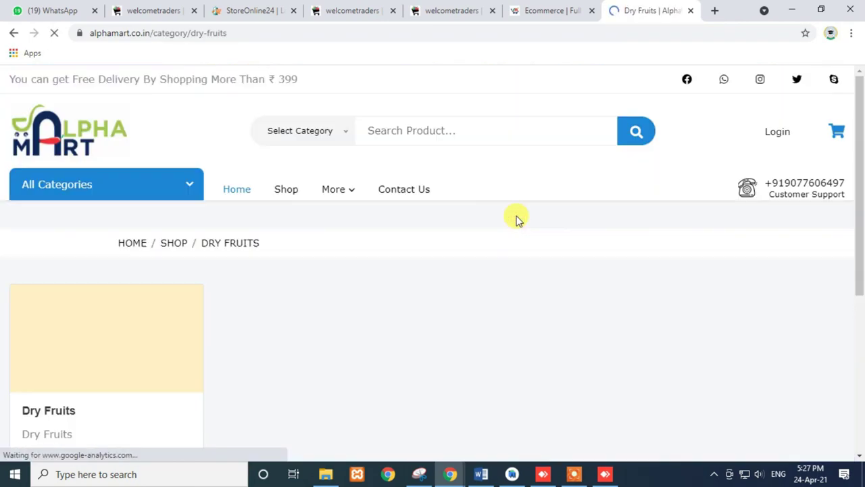
{"action": "scroll", "coordinate": [116, 174], "scroll_direction": "down", "scroll_amount": 3}
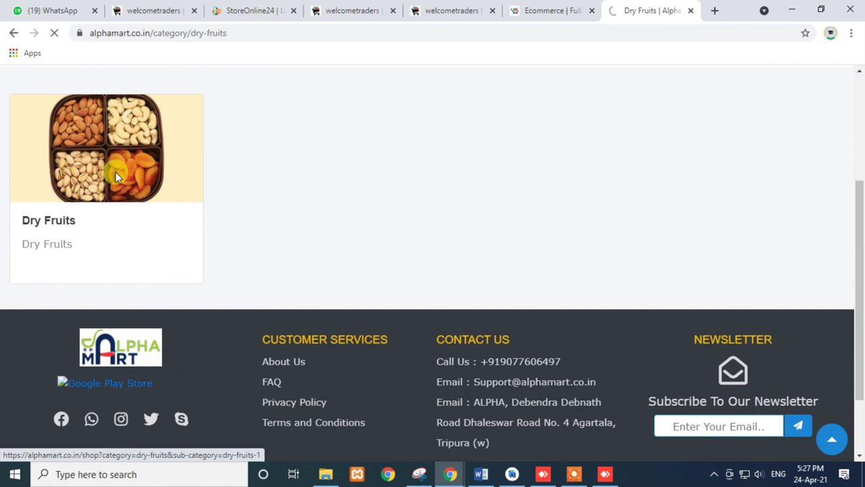
{"action": "scroll", "coordinate": [396, 216], "scroll_direction": "down", "scroll_amount": 2}
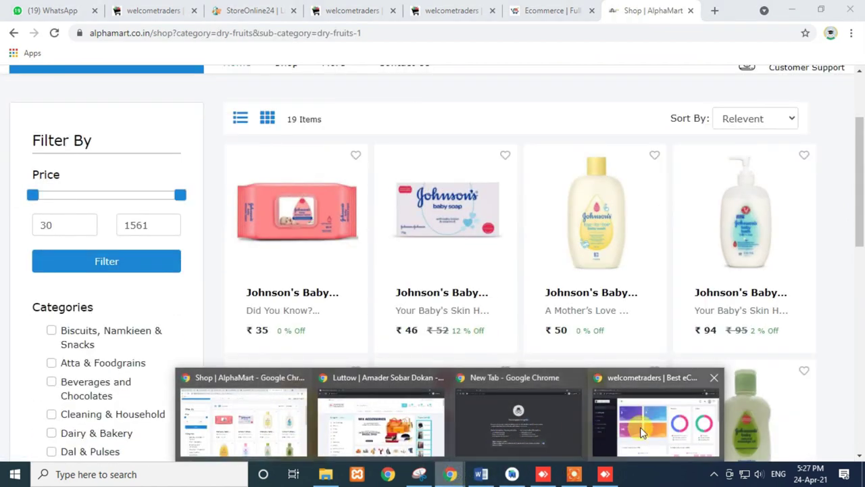
{"action": "left_click", "coordinate": [642, 426]}
- As the staff member, expand Sales, then open Uploaded Files and scroll through the product images
{"action": "left_click", "coordinate": [193, 32]}
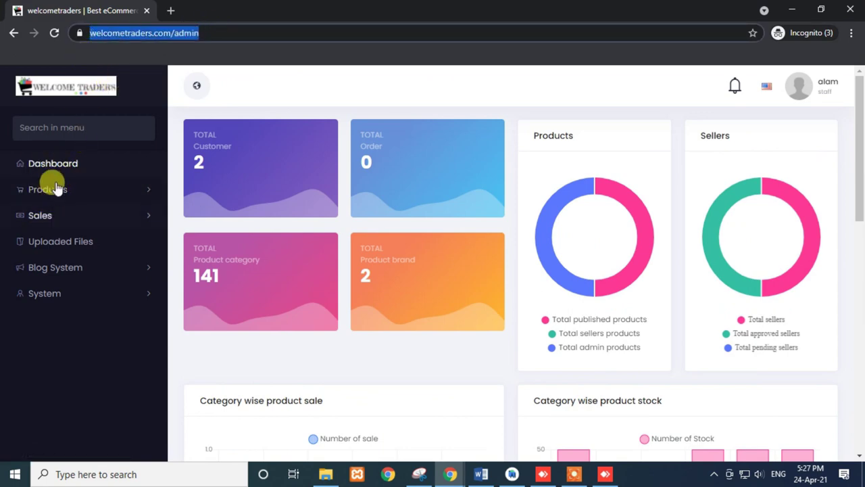
{"action": "scroll", "coordinate": [438, 267], "scroll_direction": "down", "scroll_amount": 7}
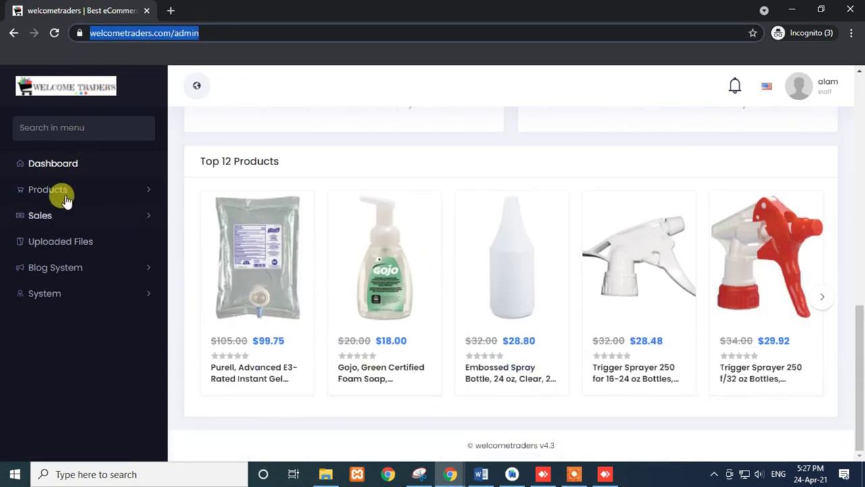
{"action": "left_click", "coordinate": [50, 219]}
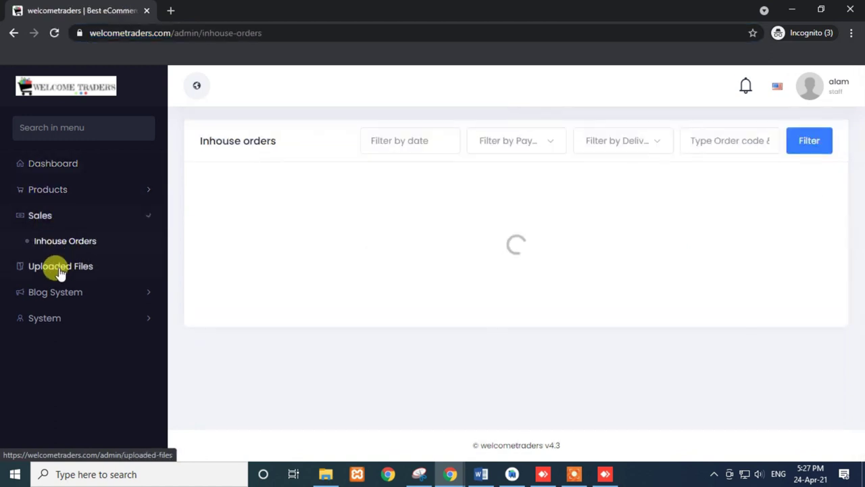
{"action": "left_click", "coordinate": [58, 268]}
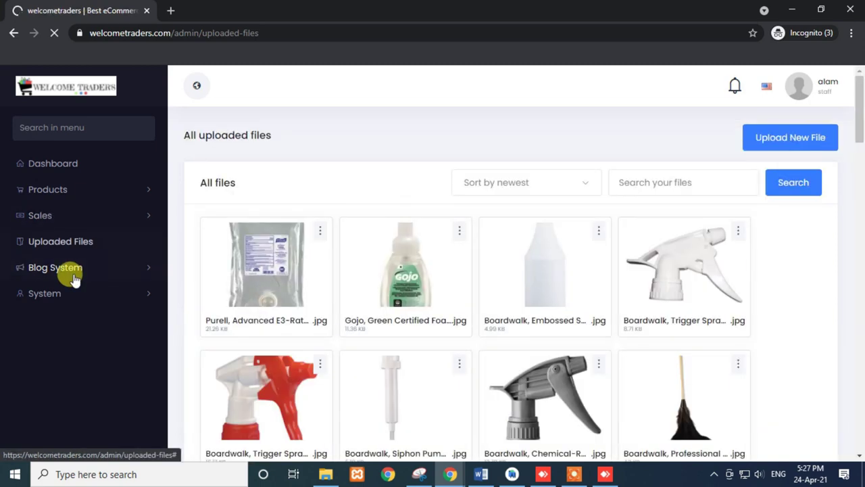
{"action": "scroll", "coordinate": [508, 284], "scroll_direction": "down", "scroll_amount": 3}
{"action": "scroll", "coordinate": [511, 284], "scroll_direction": "down", "scroll_amount": 6}
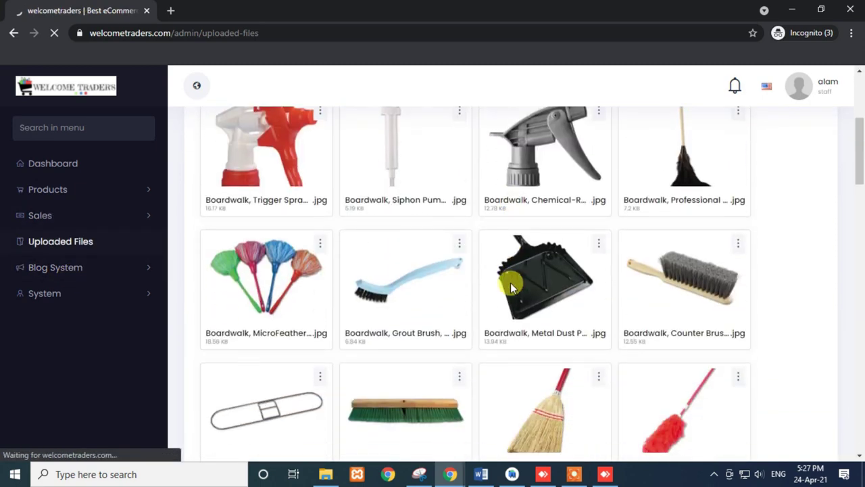
{"action": "scroll", "coordinate": [507, 298], "scroll_direction": "down", "scroll_amount": 5}
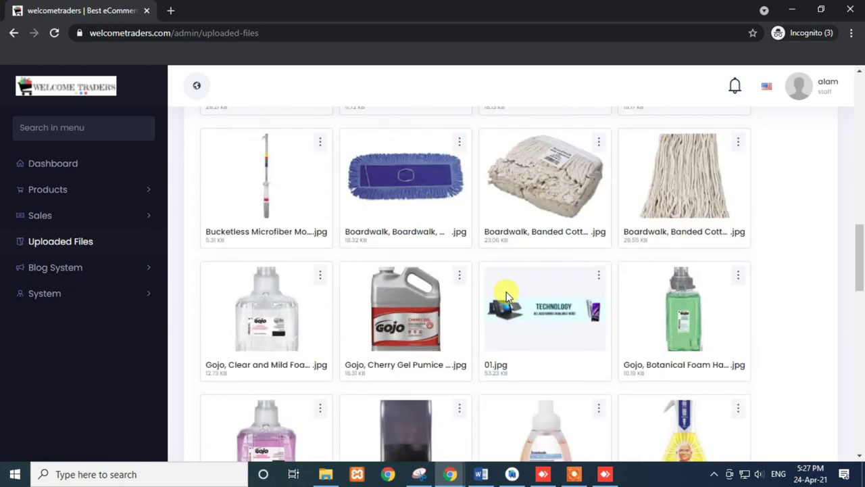
- Return to the main admin window and open the staff roles and permissions list
{"action": "mouse_move", "coordinate": [449, 473]}
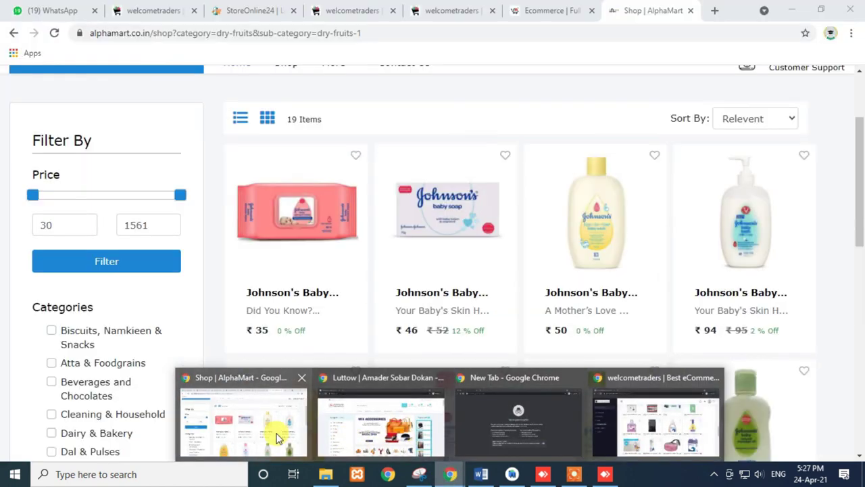
{"action": "left_click", "coordinate": [276, 434]}
{"action": "left_click", "coordinate": [363, 8]}
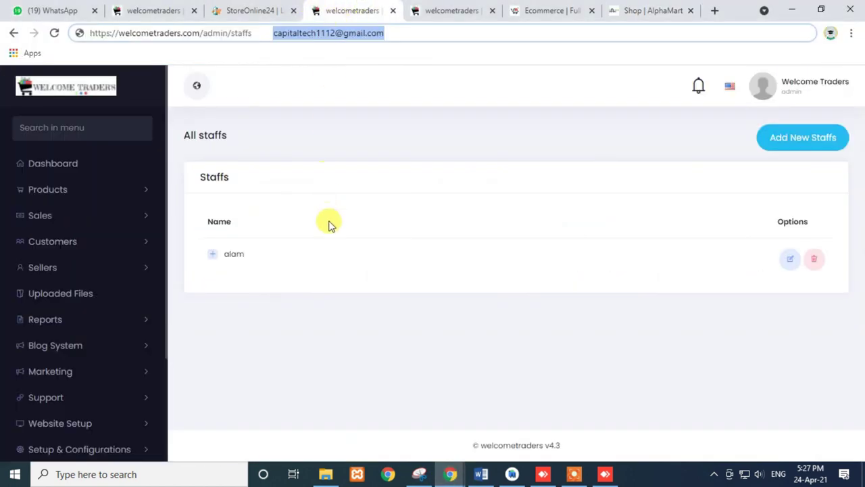
{"action": "scroll", "coordinate": [154, 306], "scroll_direction": "down", "scroll_amount": 1}
{"action": "scroll", "coordinate": [154, 305], "scroll_direction": "down", "scroll_amount": 2}
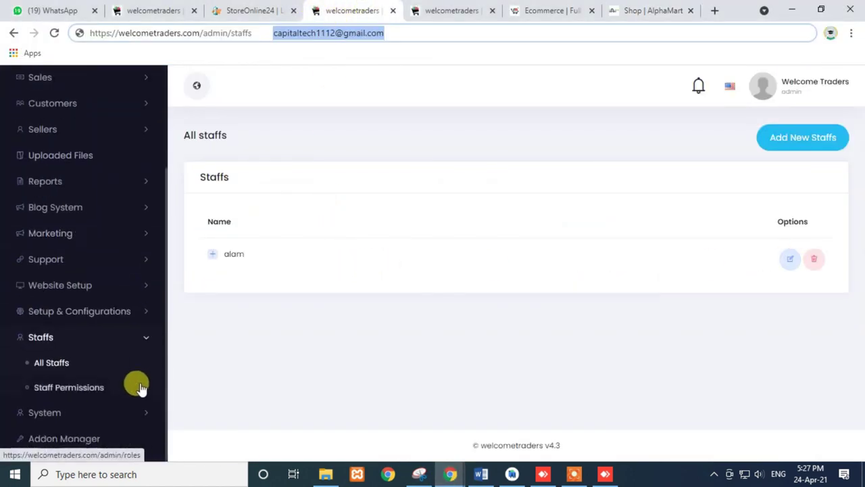
{"action": "left_click", "coordinate": [72, 389]}
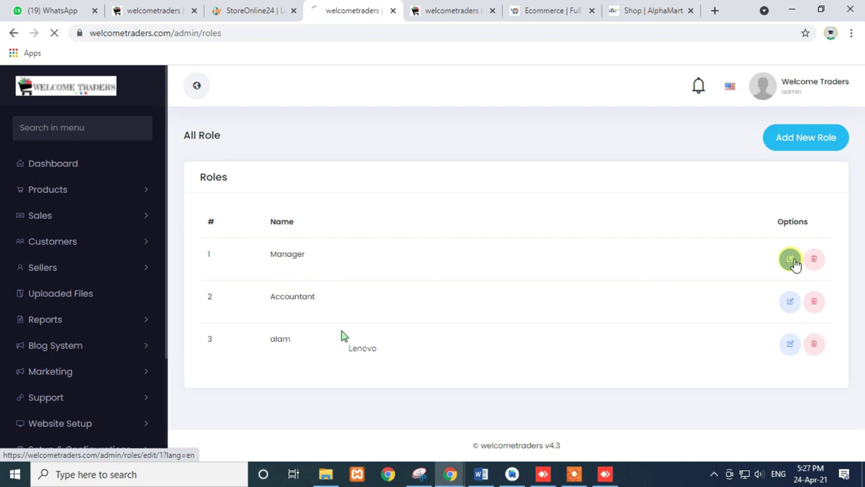
- Switch off the Manager role's Products permission and save the role
{"action": "scroll", "coordinate": [507, 247], "scroll_direction": "down", "scroll_amount": 2}
{"action": "scroll", "coordinate": [507, 249], "scroll_direction": "up", "scroll_amount": 1}
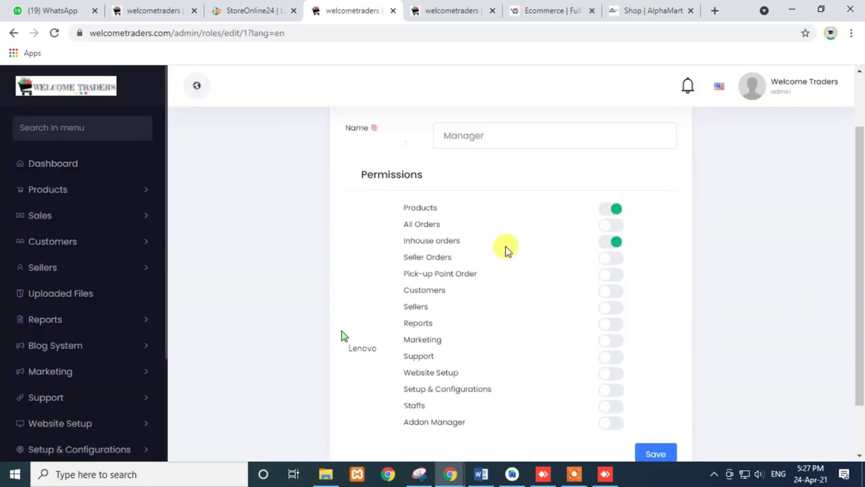
{"action": "left_click_drag", "start_coordinate": [406, 208], "coordinate": [436, 207]}
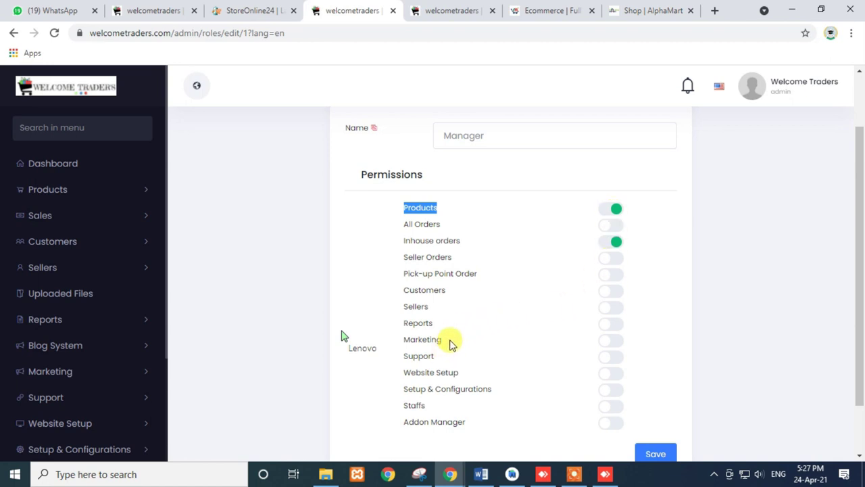
{"action": "scroll", "coordinate": [450, 340], "scroll_direction": "down", "scroll_amount": 1}
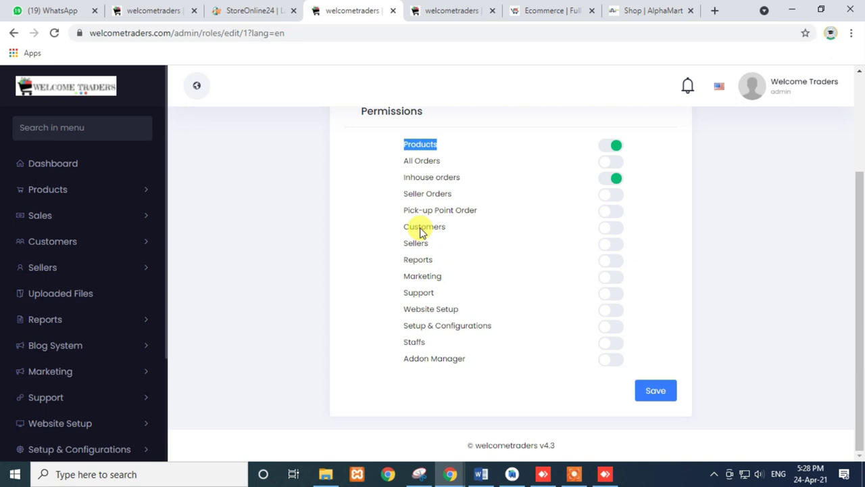
{"action": "left_click_drag", "start_coordinate": [399, 226], "coordinate": [448, 232]}
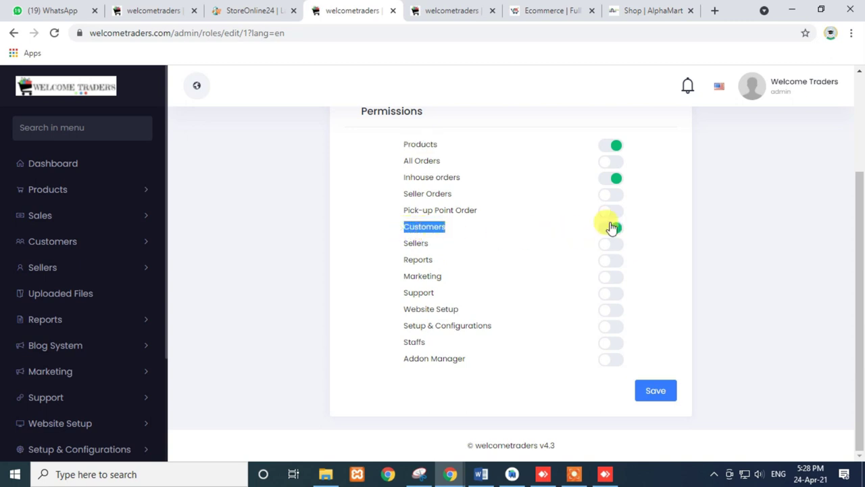
{"action": "left_click", "coordinate": [616, 146]}
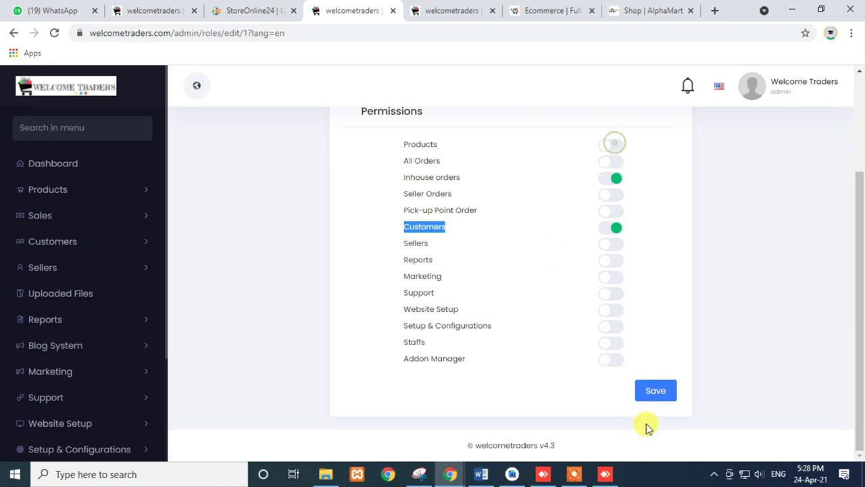
{"action": "left_click", "coordinate": [661, 392]}
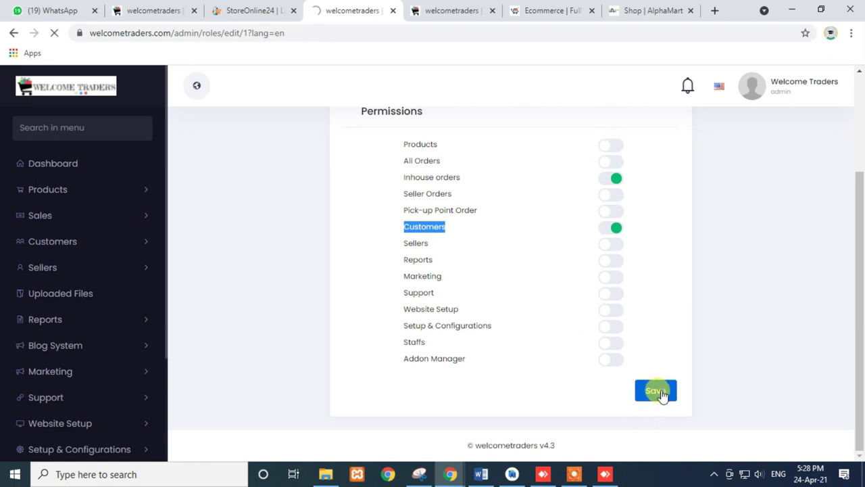
- Reload the staff account and check its Customers and in-house orders menus no longer offer Products
{"action": "mouse_move", "coordinate": [450, 474]}
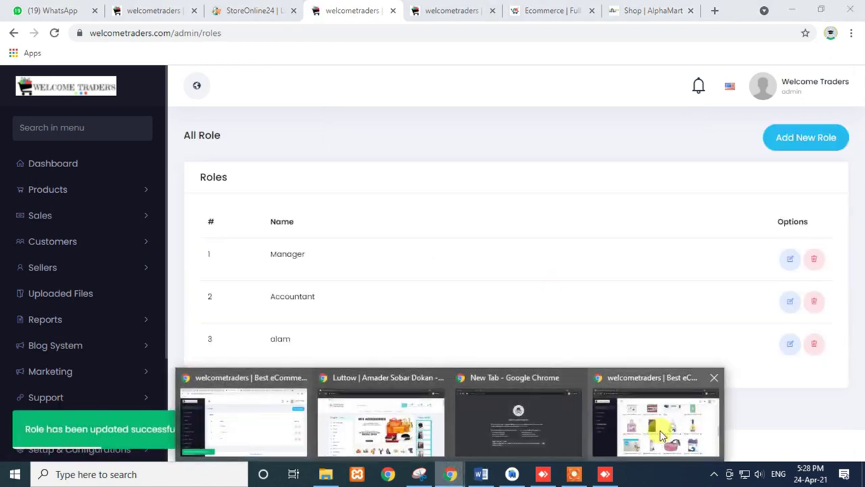
{"action": "left_click", "coordinate": [661, 436]}
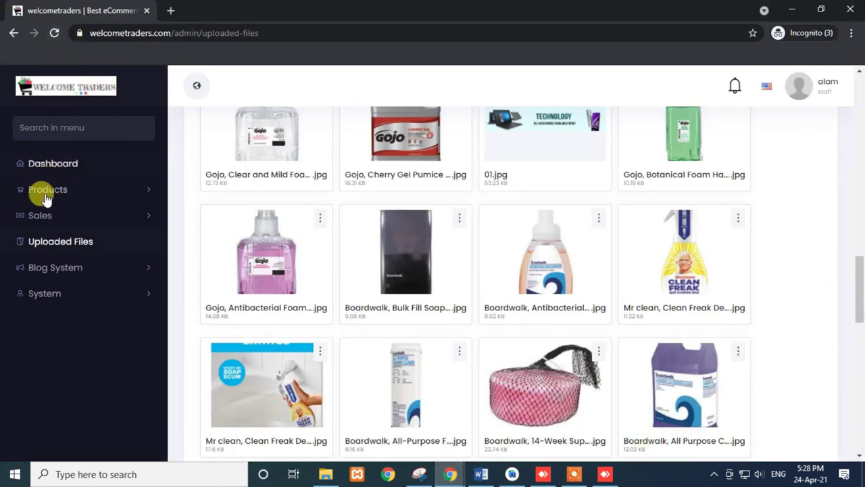
{"action": "left_click", "coordinate": [55, 32]}
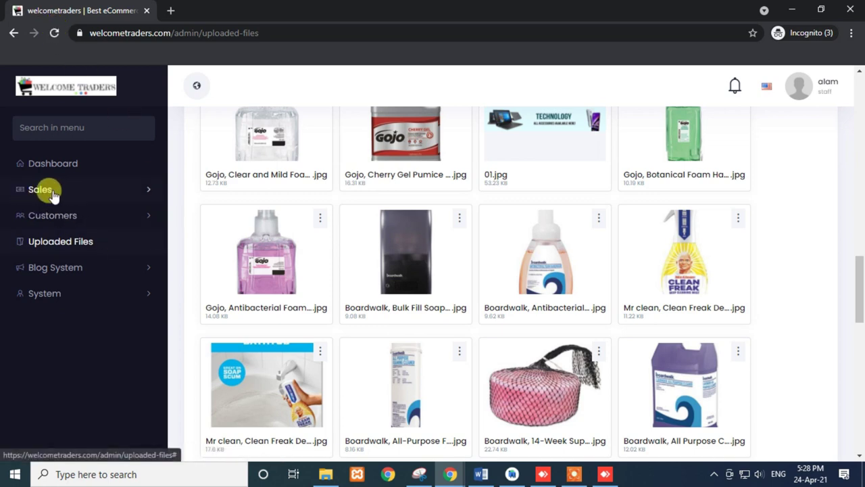
{"action": "left_click", "coordinate": [66, 217]}
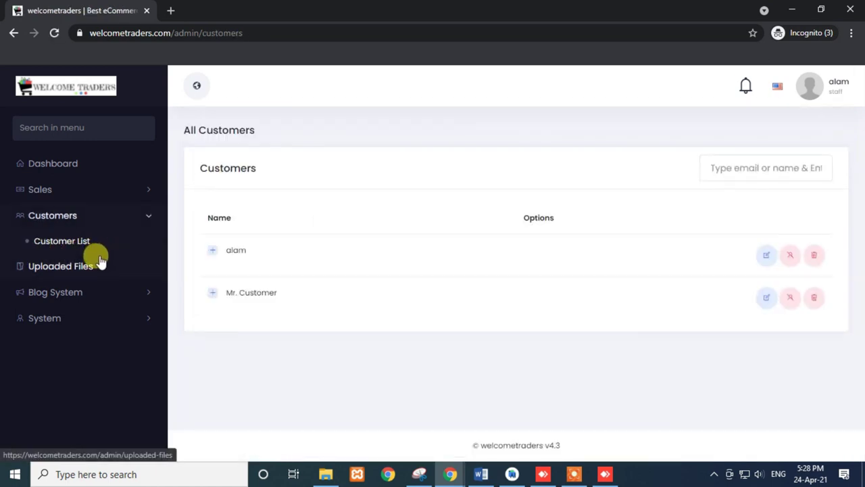
{"action": "left_click", "coordinate": [52, 191]}
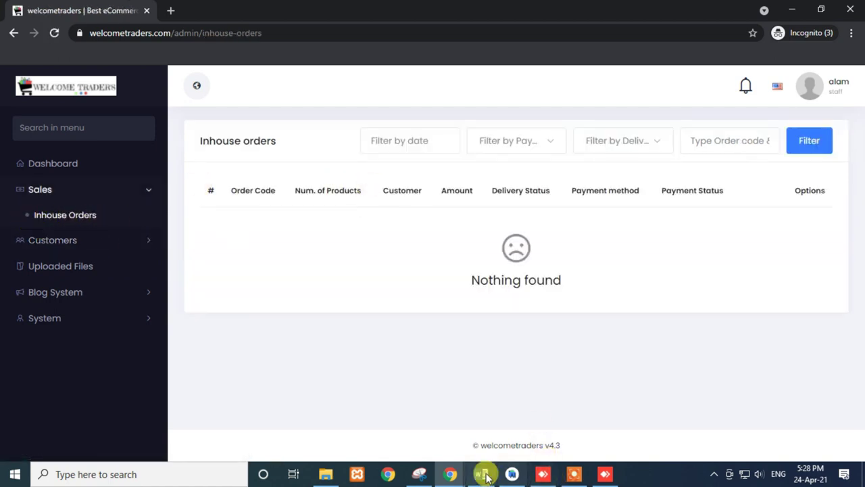
{"action": "left_click", "coordinate": [450, 473]}
- Enable Seller Orders and Pick-up Point Order on the Manager role and save it
{"action": "left_click", "coordinate": [267, 435]}
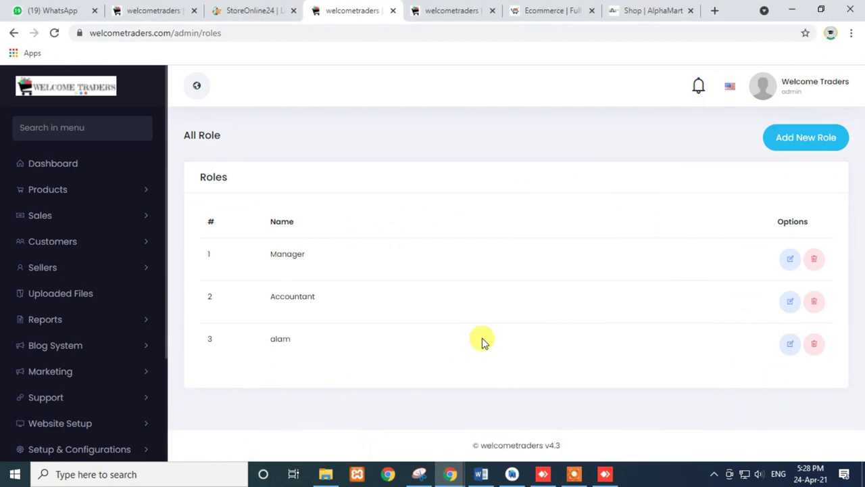
{"action": "left_click", "coordinate": [788, 261]}
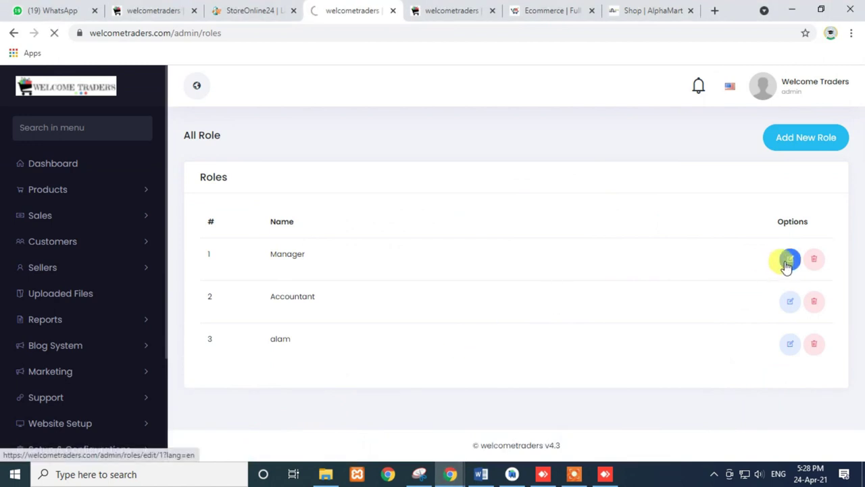
{"action": "scroll", "coordinate": [475, 309], "scroll_direction": "down", "scroll_amount": 1}
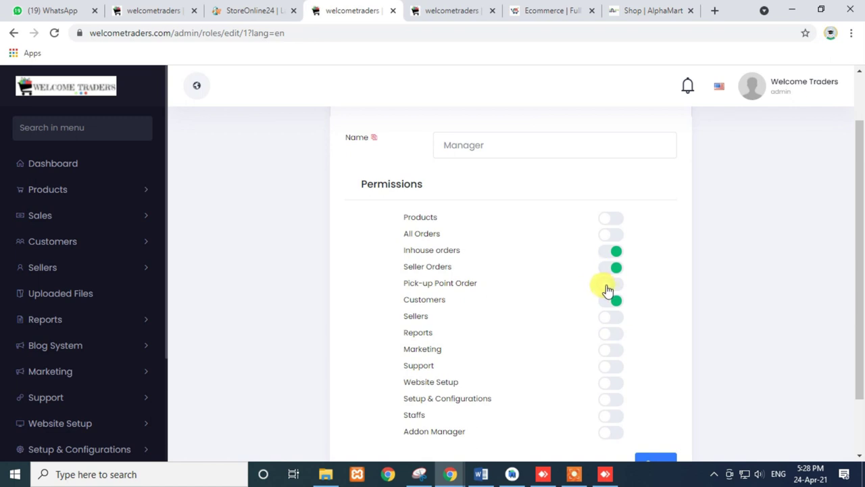
{"action": "scroll", "coordinate": [595, 305], "scroll_direction": "down", "scroll_amount": 1}
{"action": "left_click", "coordinate": [656, 393]}
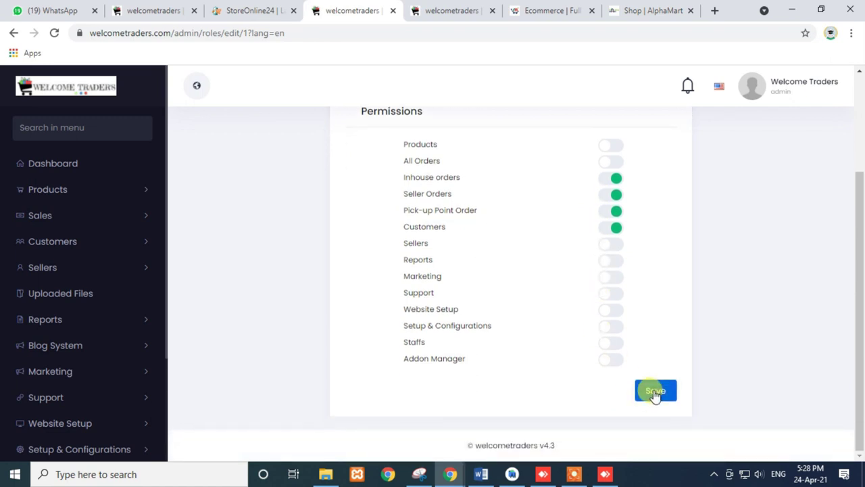
{"action": "mouse_move", "coordinate": [450, 474]}
{"action": "left_click", "coordinate": [638, 432]}
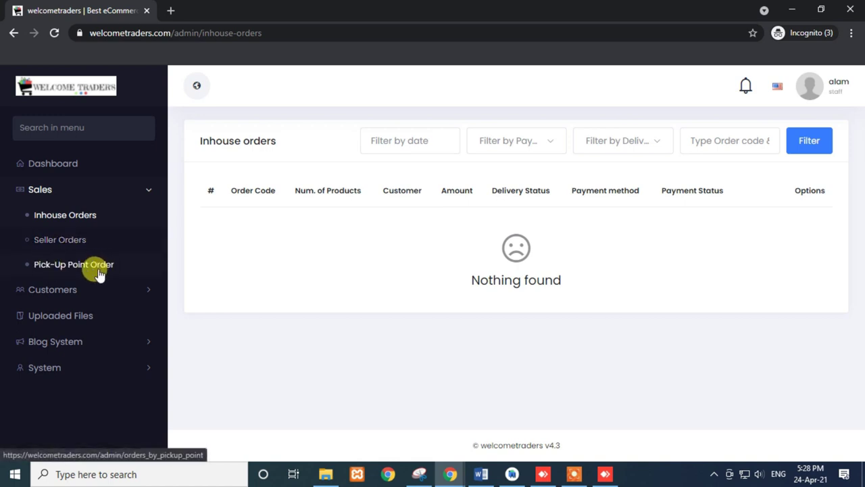
- In the main window, close the mamacart page and open the AlphaMart admin's profile options
{"action": "left_click", "coordinate": [448, 472]}
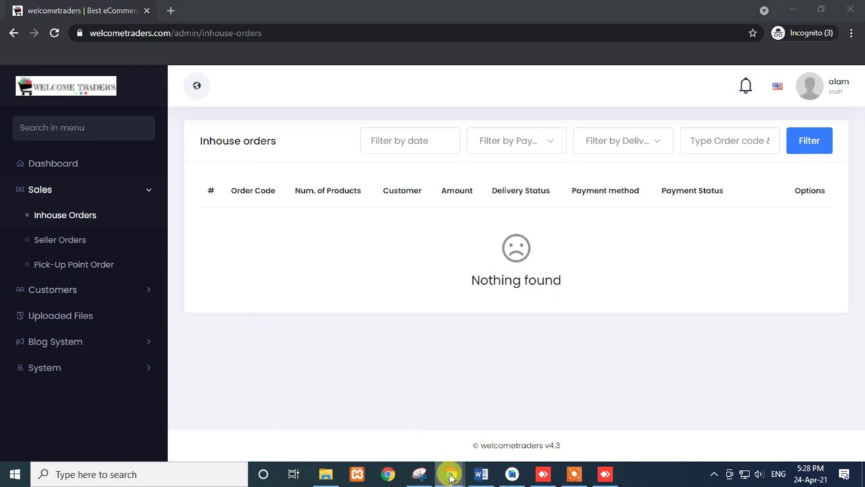
{"action": "left_click", "coordinate": [281, 438]}
{"action": "left_click", "coordinate": [572, 9]}
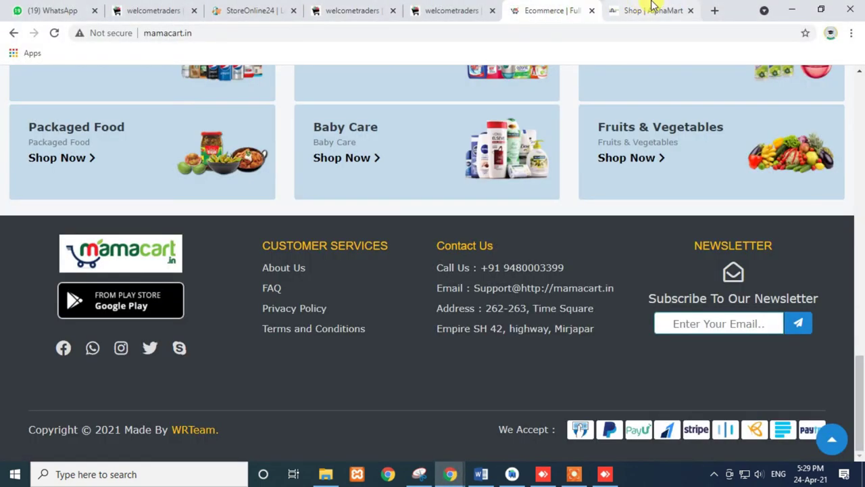
{"action": "left_click", "coordinate": [651, 8]}
{"action": "left_click", "coordinate": [592, 11]}
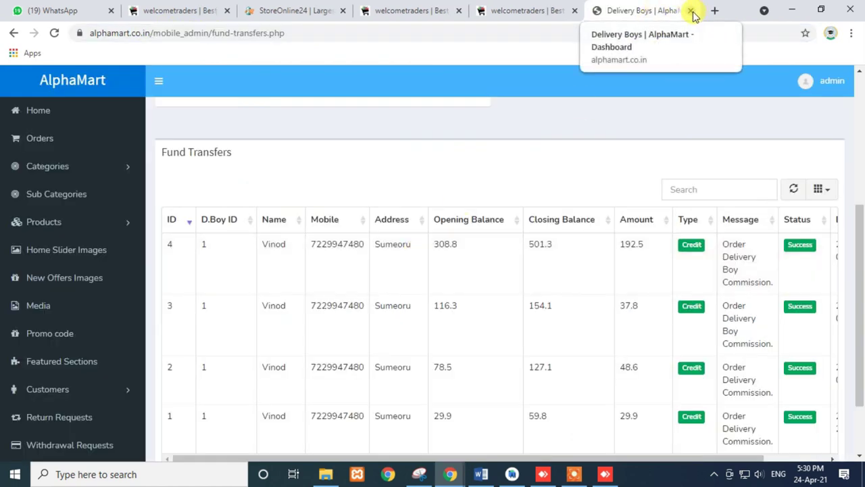
{"action": "left_click", "coordinate": [803, 79]}
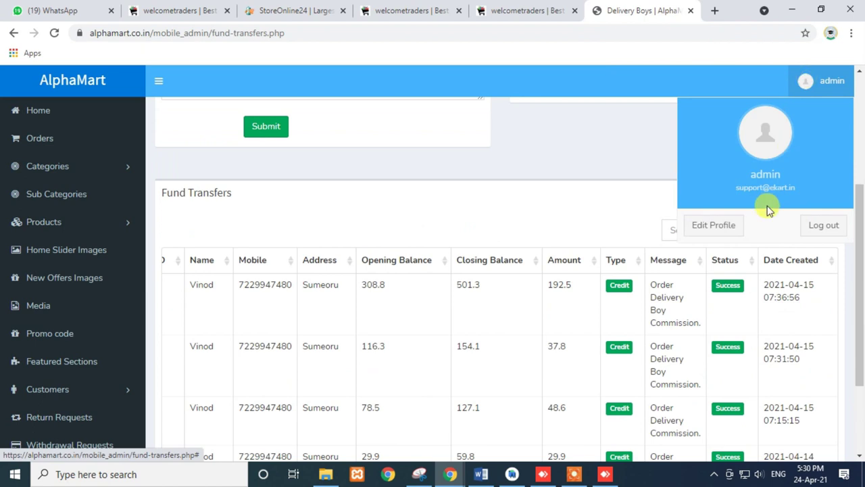
- Close the AlphaMart and StoreOnline24 pages and move the storefront tab after the admin tab
{"action": "left_click", "coordinate": [691, 11]}
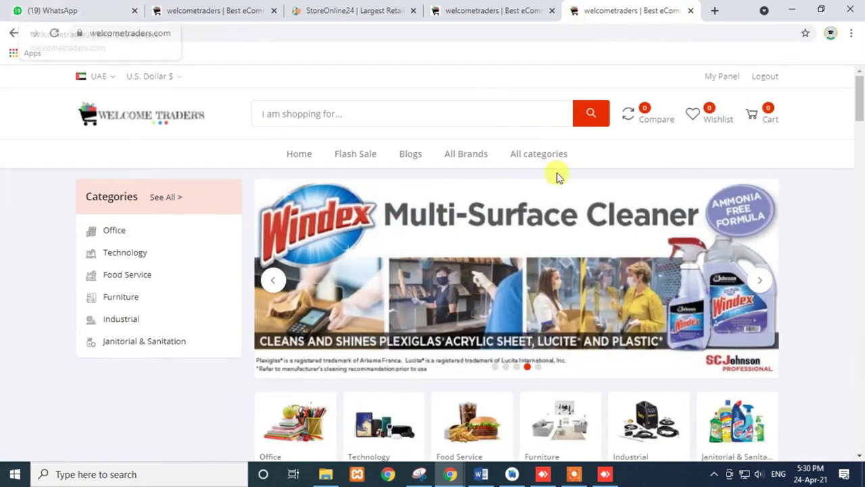
{"action": "left_click", "coordinate": [473, 10]}
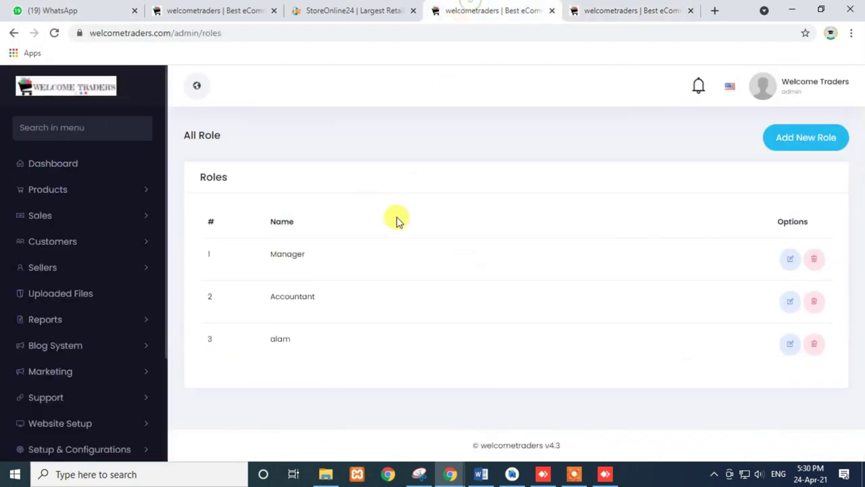
{"action": "left_click", "coordinate": [608, 11]}
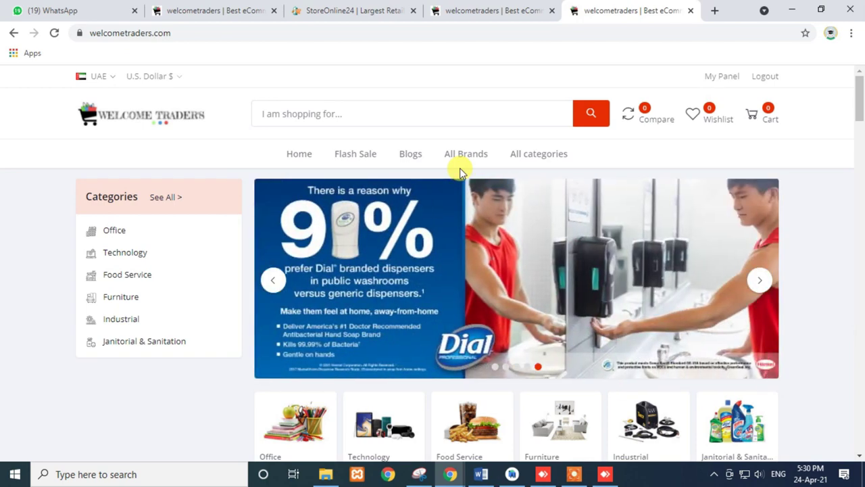
{"action": "scroll", "coordinate": [460, 172], "scroll_direction": "down", "scroll_amount": 6}
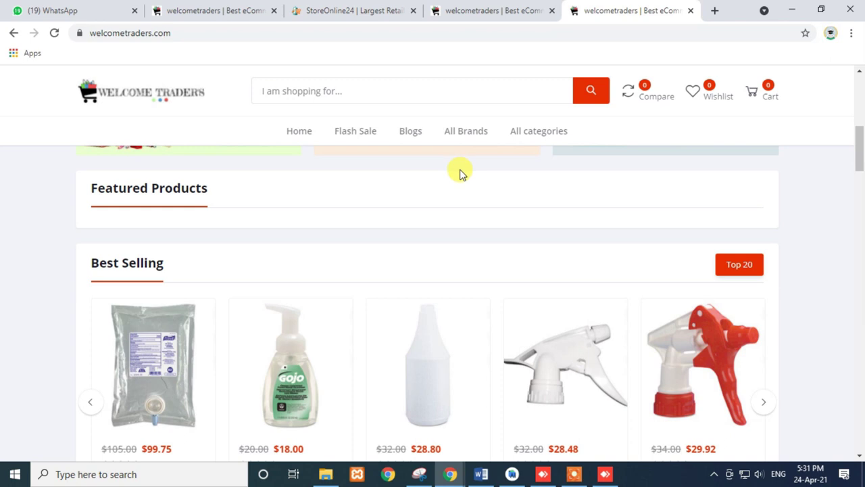
{"action": "left_click", "coordinate": [389, 11]}
{"action": "left_click", "coordinate": [414, 11]}
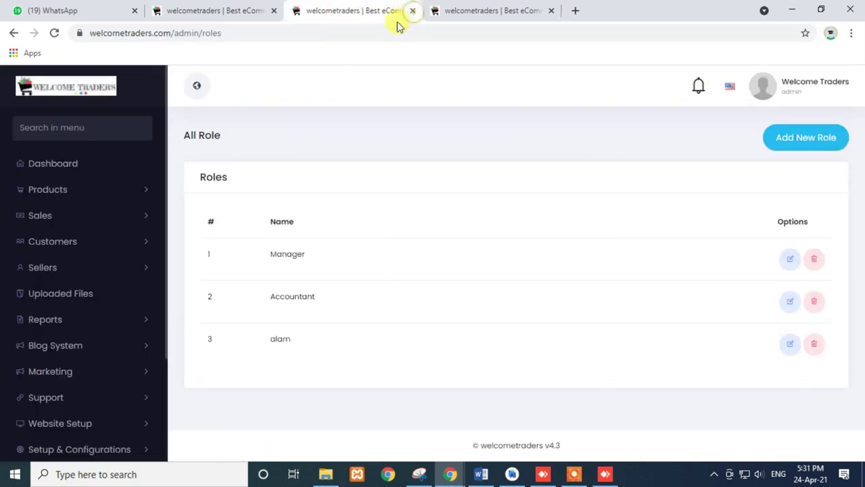
{"action": "left_click", "coordinate": [245, 11]}
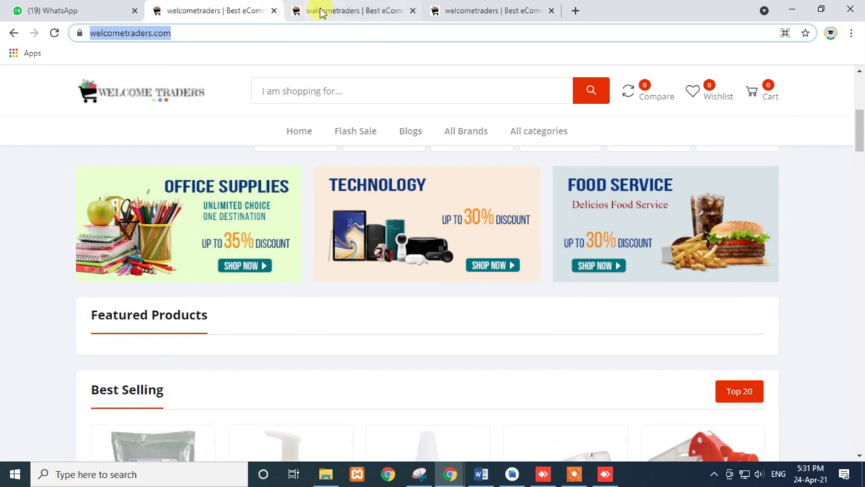
{"action": "left_click", "coordinate": [313, 13]}
{"action": "left_click", "coordinate": [226, 10]}
{"action": "left_click_drag", "start_coordinate": [219, 10], "coordinate": [377, 13]}
{"action": "left_click", "coordinate": [457, 12]}
- Scroll the Welcome Traders storefront home page down to the footer and back up
{"action": "scroll", "coordinate": [432, 270], "scroll_direction": "down", "scroll_amount": 4}
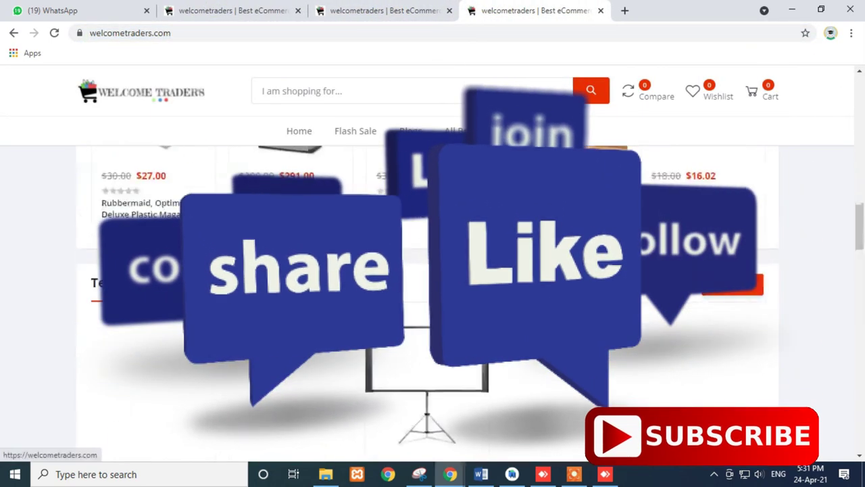
{"action": "scroll", "coordinate": [433, 291], "scroll_direction": "down", "scroll_amount": 10}
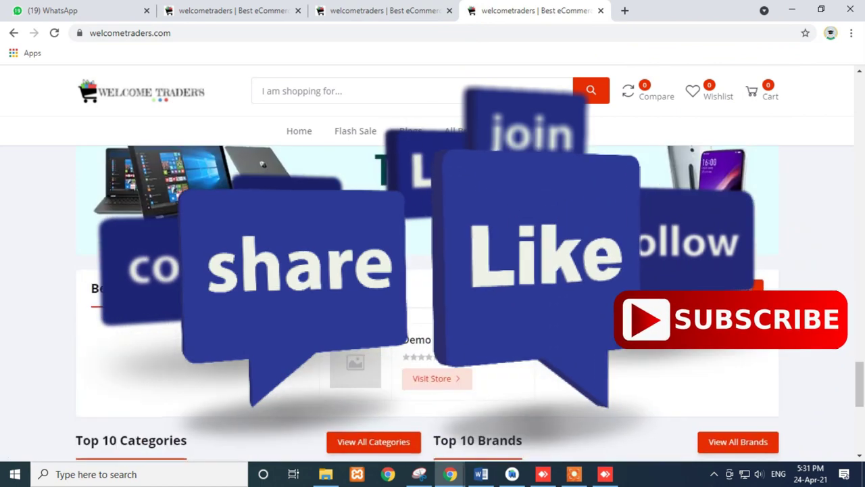
{"action": "scroll", "coordinate": [350, 282], "scroll_direction": "down", "scroll_amount": 10}
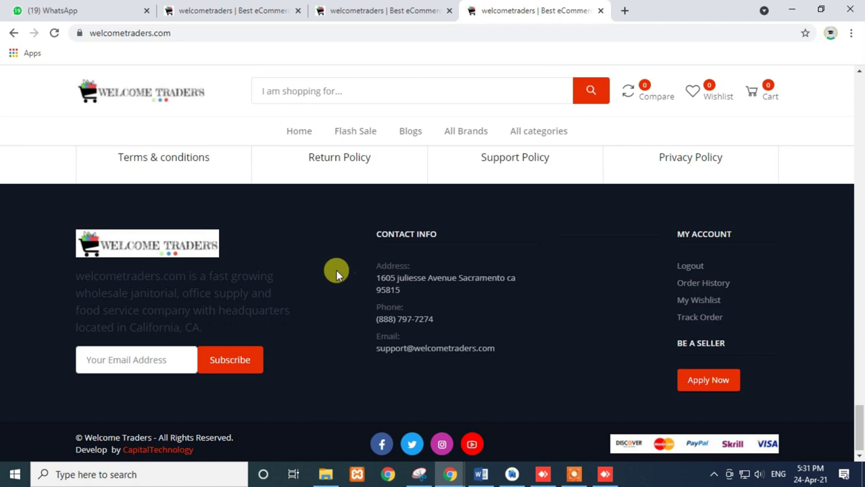
{"action": "scroll", "coordinate": [338, 263], "scroll_direction": "up", "scroll_amount": 5}
{"action": "scroll", "coordinate": [338, 259], "scroll_direction": "up", "scroll_amount": 6}
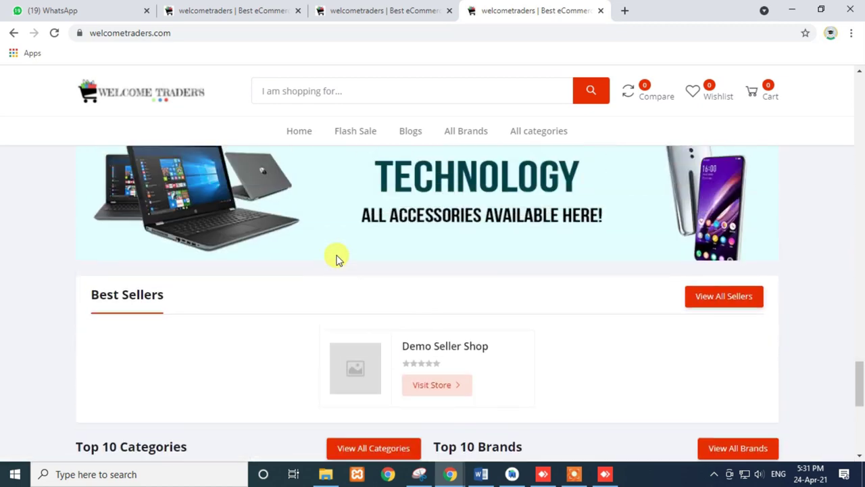
{"action": "scroll", "coordinate": [338, 259], "scroll_direction": "up", "scroll_amount": 5}
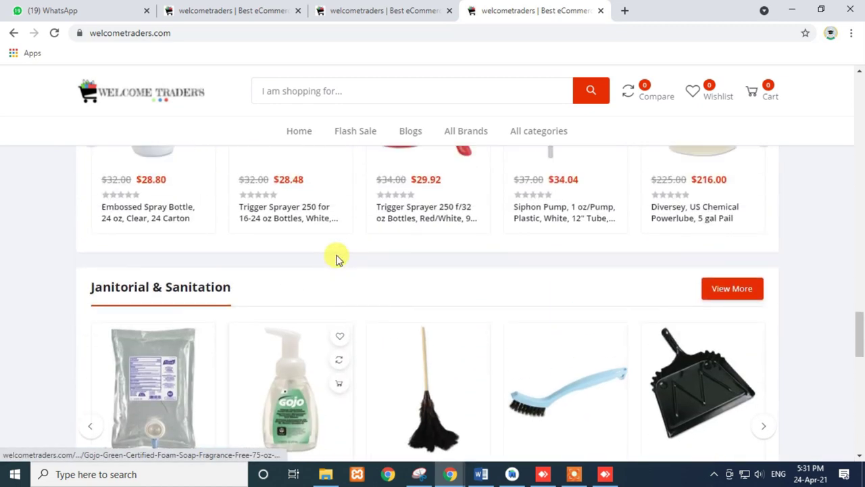
{"action": "scroll", "coordinate": [338, 259], "scroll_direction": "up", "scroll_amount": 7}
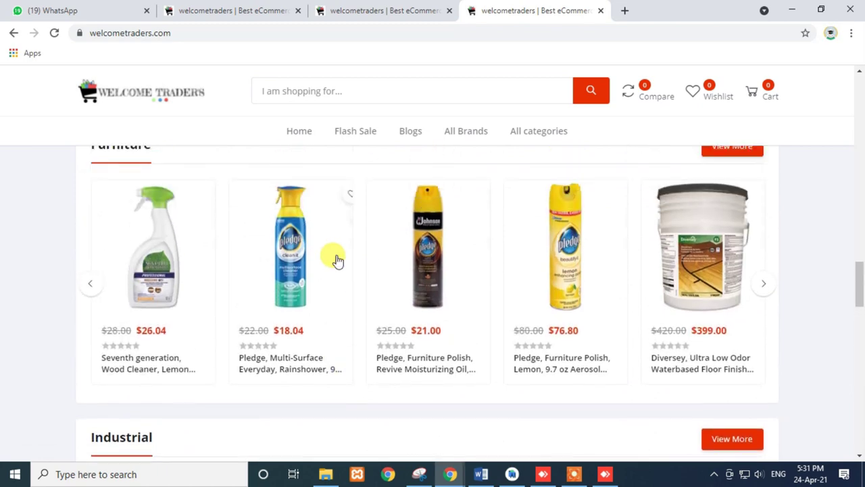
{"action": "scroll", "coordinate": [336, 257], "scroll_direction": "up", "scroll_amount": 4}
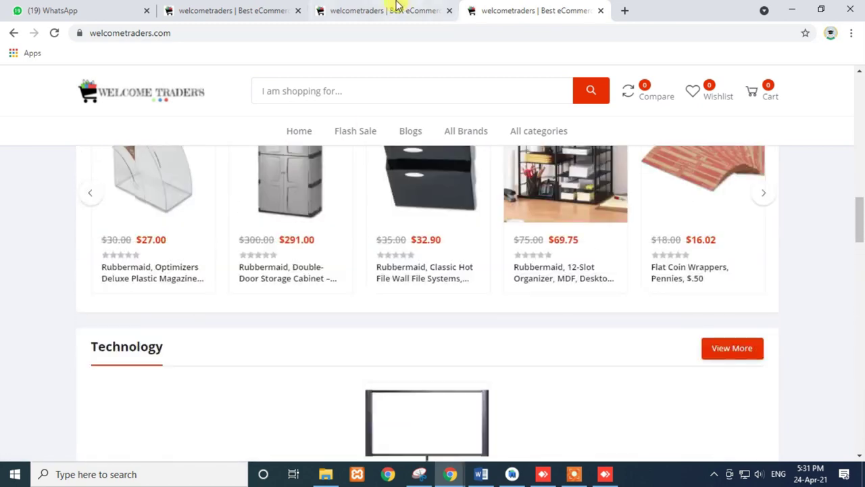
{"action": "left_click", "coordinate": [392, 5]}
{"action": "left_click", "coordinate": [267, 6]}
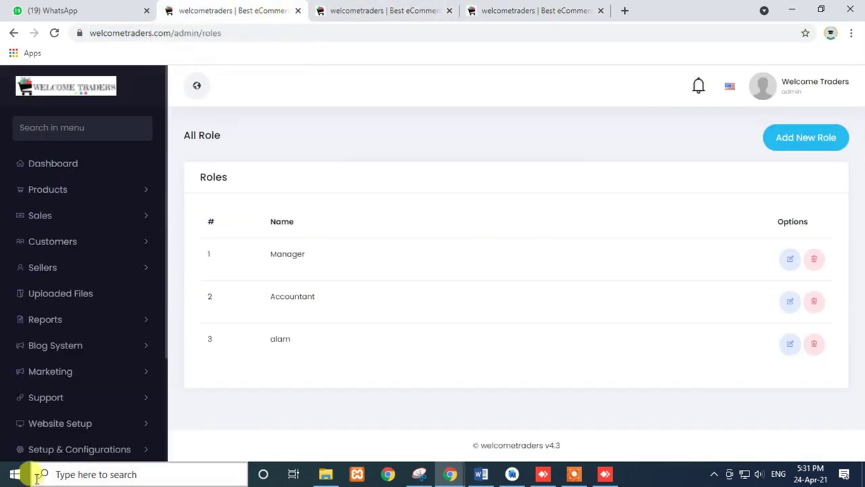
- Expand Website Setup in the admin sidebar and open the Pages list
{"action": "scroll", "coordinate": [14, 338], "scroll_direction": "down", "scroll_amount": 2}
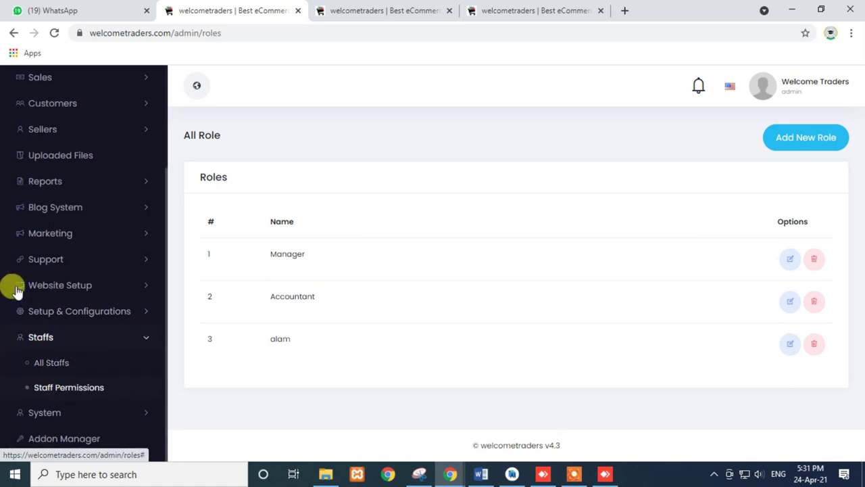
{"action": "left_click", "coordinate": [93, 209]}
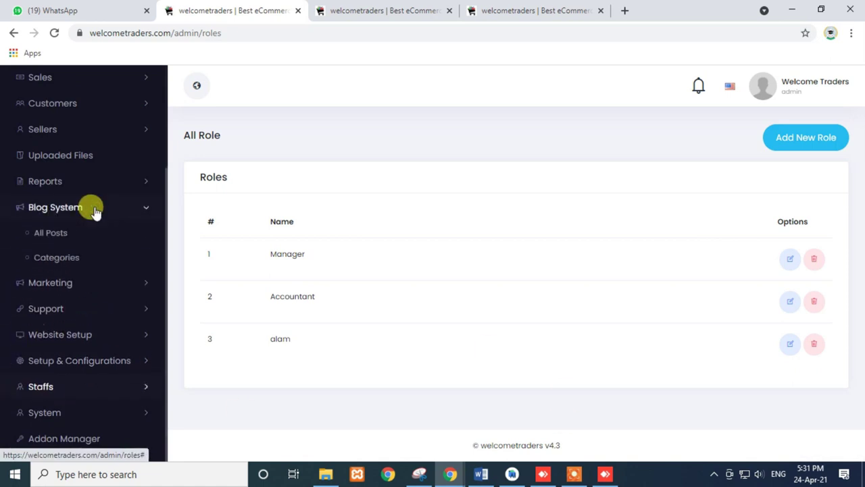
{"action": "left_click", "coordinate": [93, 279]}
{"action": "left_click", "coordinate": [119, 362]}
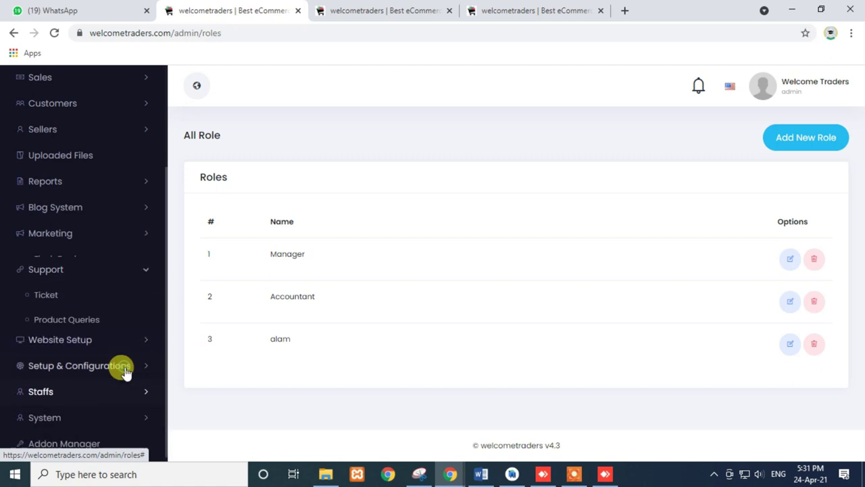
{"action": "left_click", "coordinate": [121, 336]}
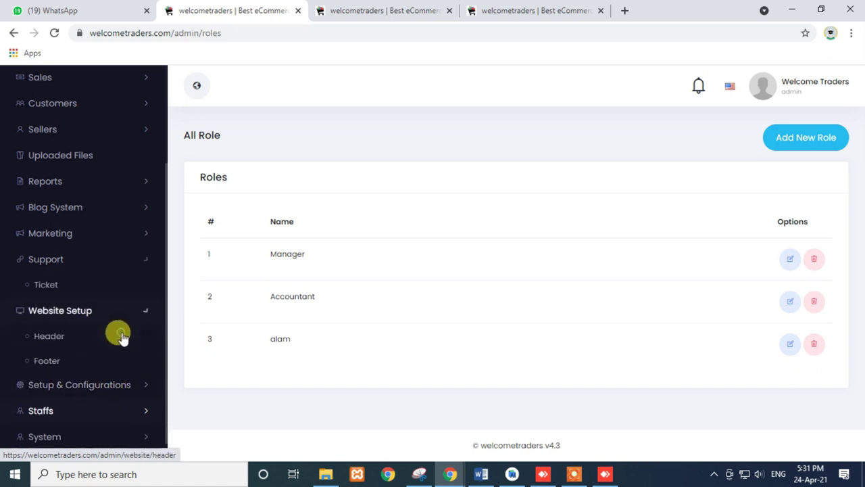
{"action": "left_click", "coordinate": [51, 364]}
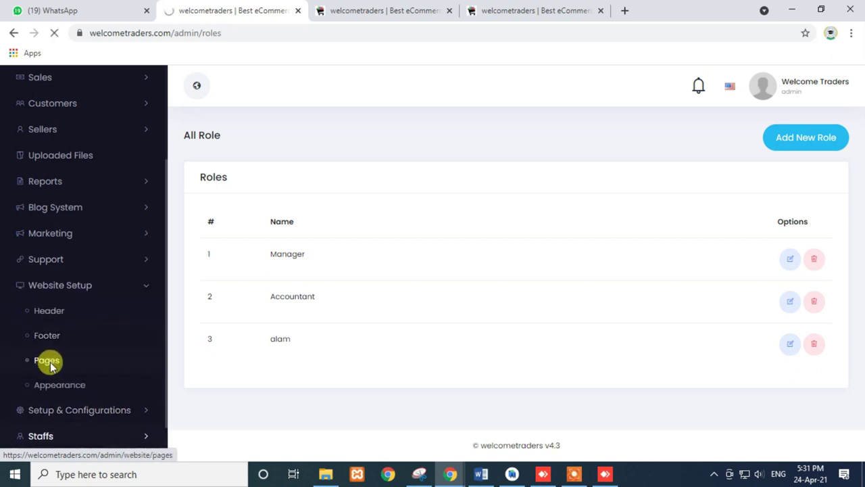
- Start a new page and look over its title, slug and content fields
{"action": "scroll", "coordinate": [318, 338], "scroll_direction": "down", "scroll_amount": 2}
{"action": "scroll", "coordinate": [319, 338], "scroll_direction": "up", "scroll_amount": 2}
{"action": "left_click", "coordinate": [762, 185]}
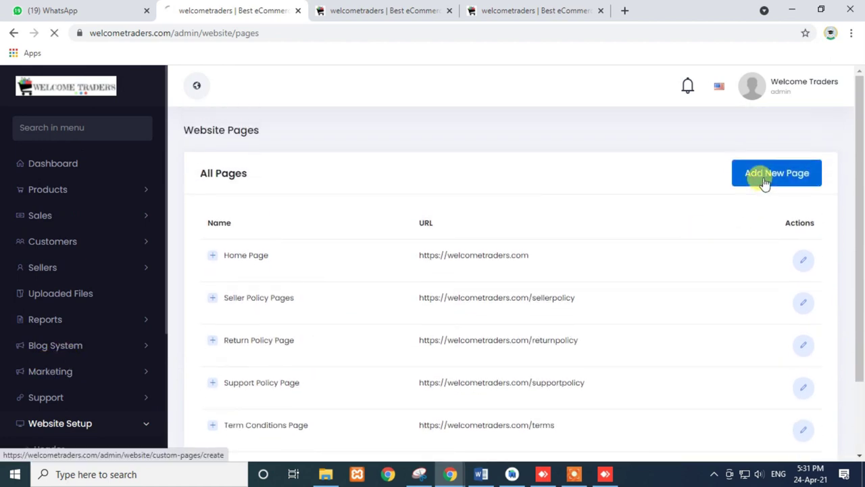
{"action": "left_click", "coordinate": [356, 205]}
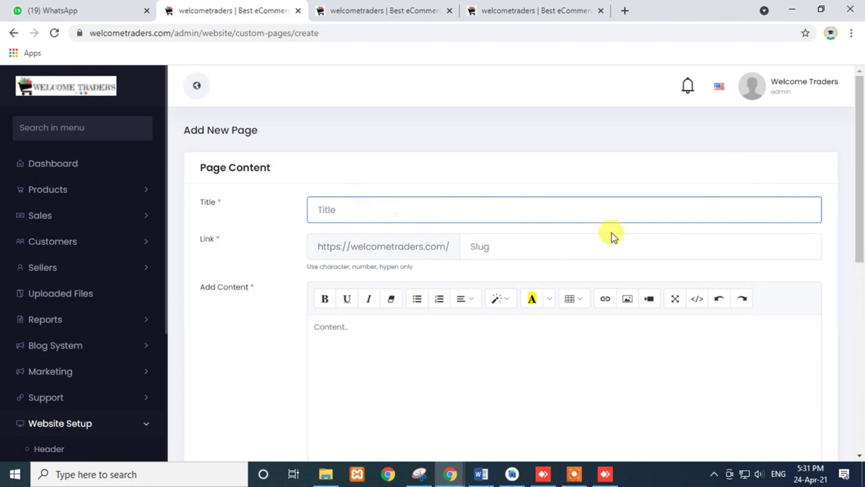
{"action": "left_click", "coordinate": [538, 245]}
{"action": "scroll", "coordinate": [438, 259], "scroll_direction": "down", "scroll_amount": 2}
{"action": "left_click", "coordinate": [438, 259]}
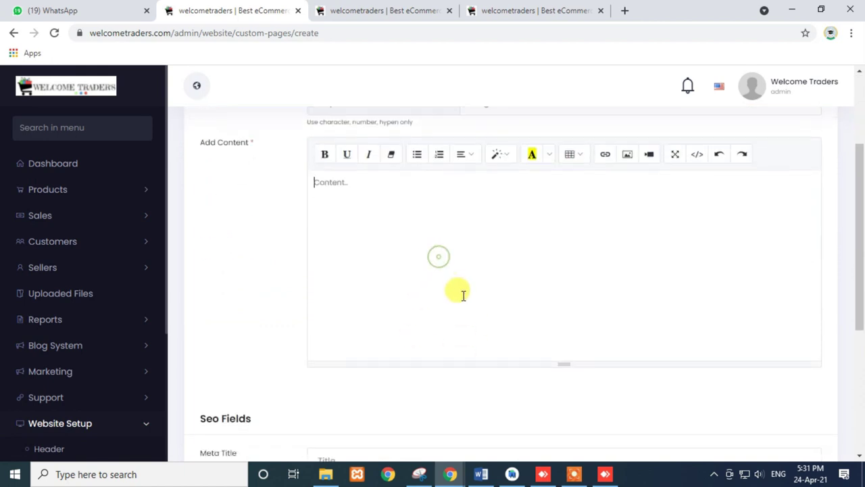
{"action": "scroll", "coordinate": [460, 291], "scroll_direction": "down", "scroll_amount": 4}
- Glance at the two storefront tabs, then come back to the Add New Page form
{"action": "left_click", "coordinate": [538, 7]}
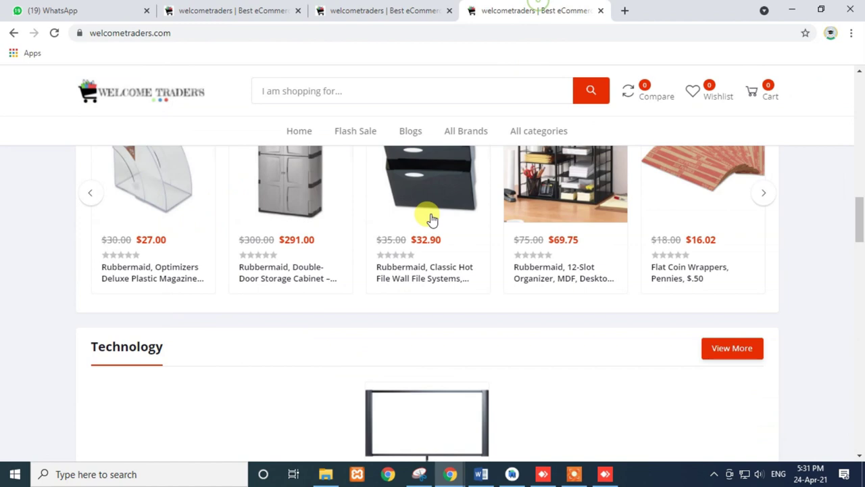
{"action": "scroll", "coordinate": [432, 218], "scroll_direction": "up", "scroll_amount": 5}
{"action": "left_click_drag", "start_coordinate": [595, 129], "coordinate": [265, 143]}
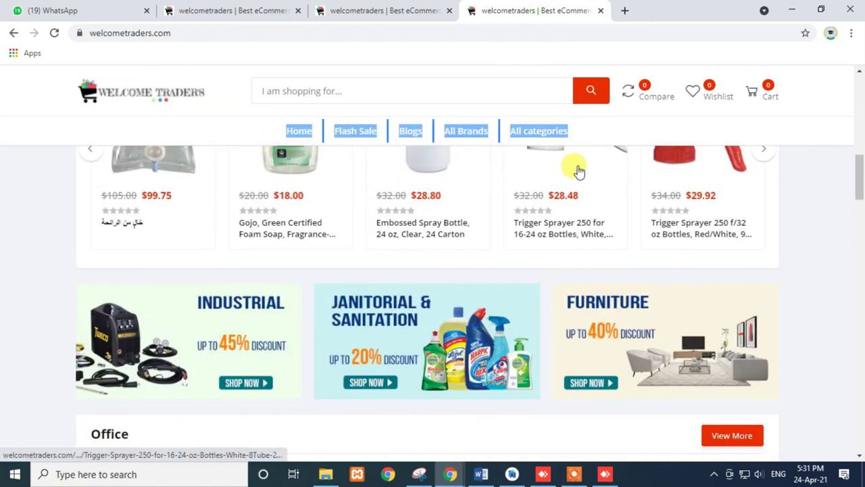
{"action": "left_click", "coordinate": [361, 8]}
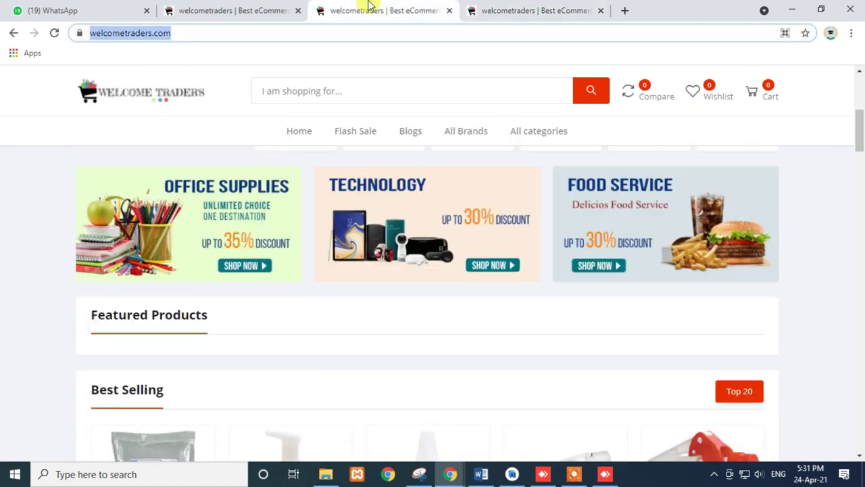
{"action": "left_click", "coordinate": [238, 11]}
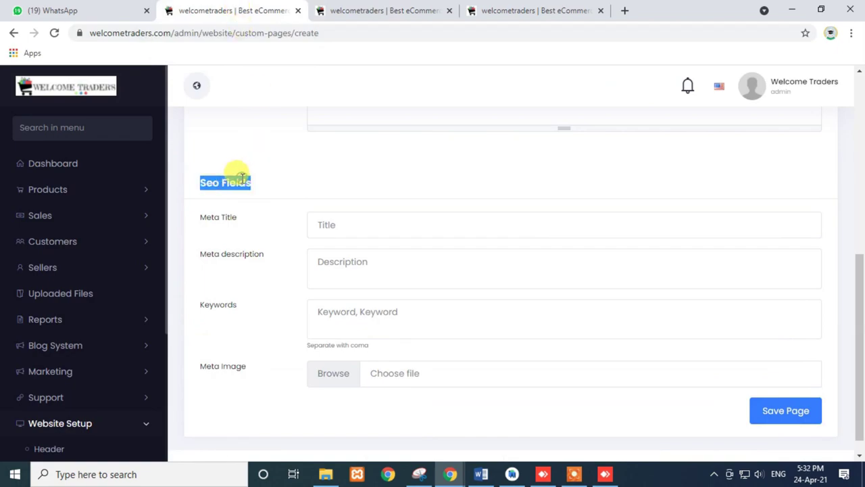
- View the Add New Page form's HTML source with Ctrl+U, scroll through it, then return
{"action": "key", "text": "ctrl+u"}
{"action": "scroll", "coordinate": [111, 227], "scroll_direction": "down", "scroll_amount": 20}
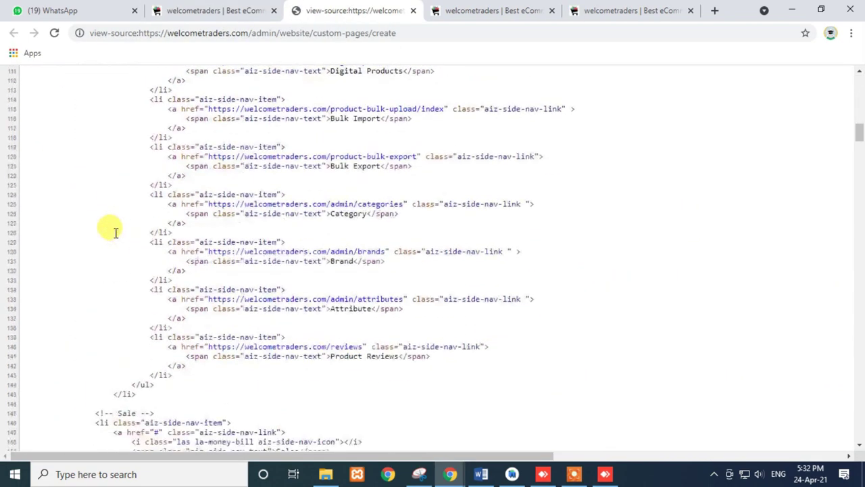
{"action": "scroll", "coordinate": [179, 255], "scroll_direction": "down", "scroll_amount": 3}
{"action": "scroll", "coordinate": [178, 250], "scroll_direction": "down", "scroll_amount": 5}
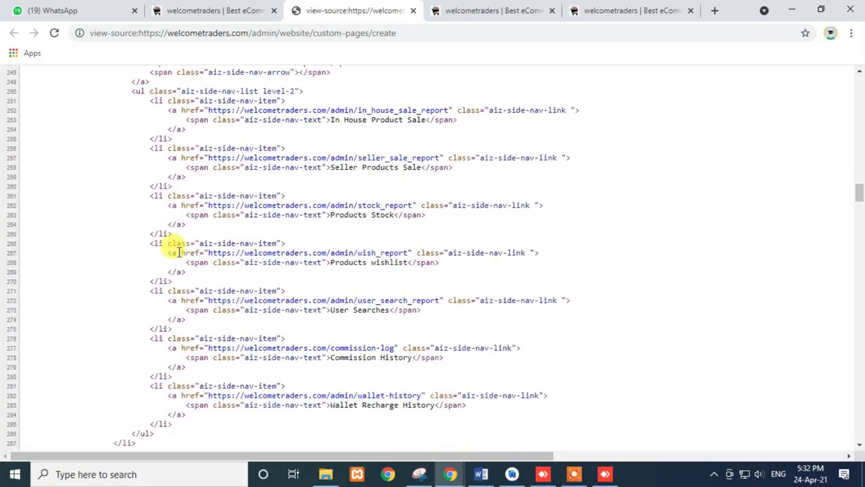
{"action": "left_click", "coordinate": [212, 8]}
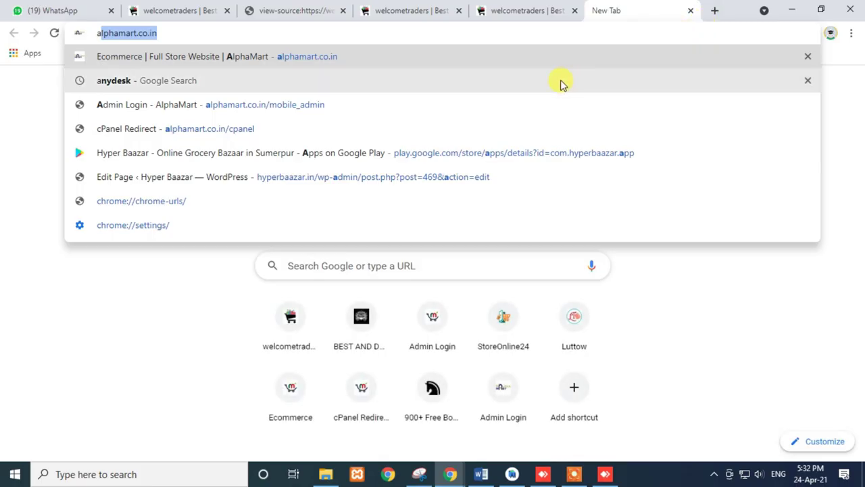
- In a new tab, enter 'a2' and pick the a2hosting suggestion
{"action": "type", "text": "w"}
{"action": "key", "text": "BackSpace"}
{"action": "type", "text": "aa"}
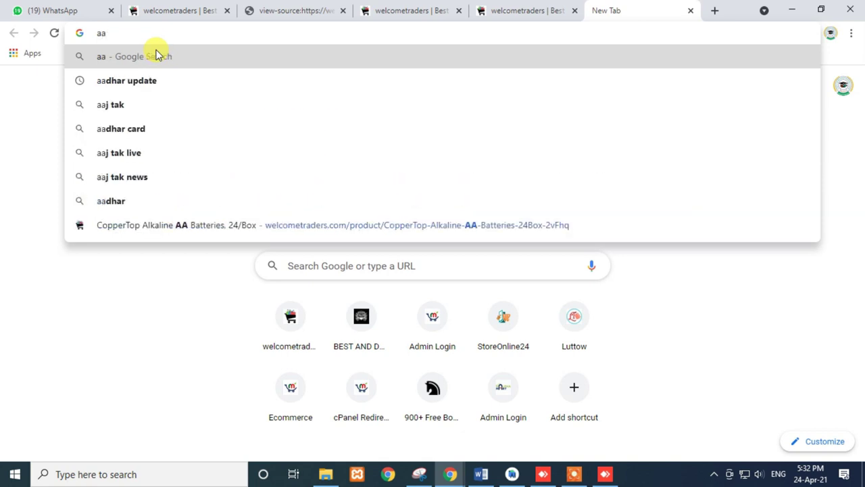
{"action": "key", "text": "BackSpace"}
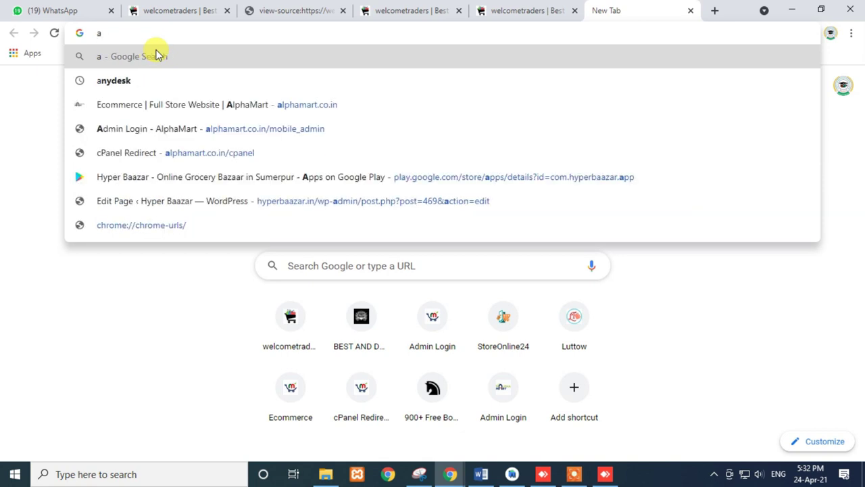
{"action": "type", "text": "2"}
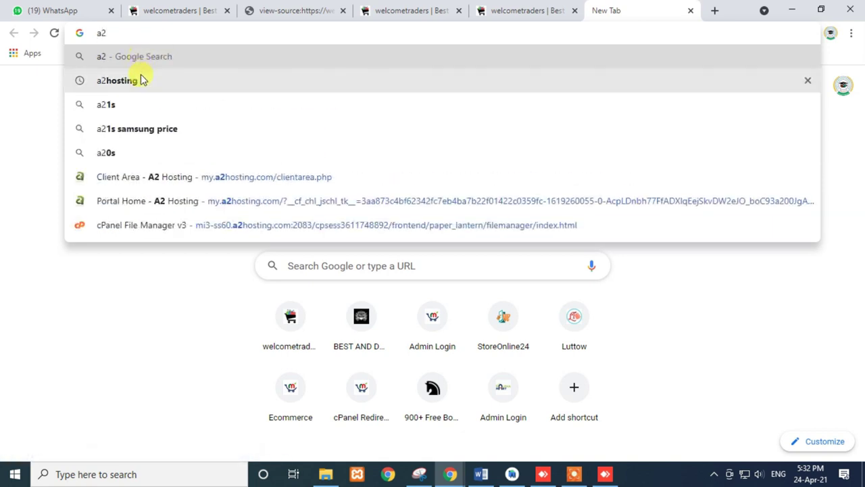
{"action": "left_click", "coordinate": [142, 79]}
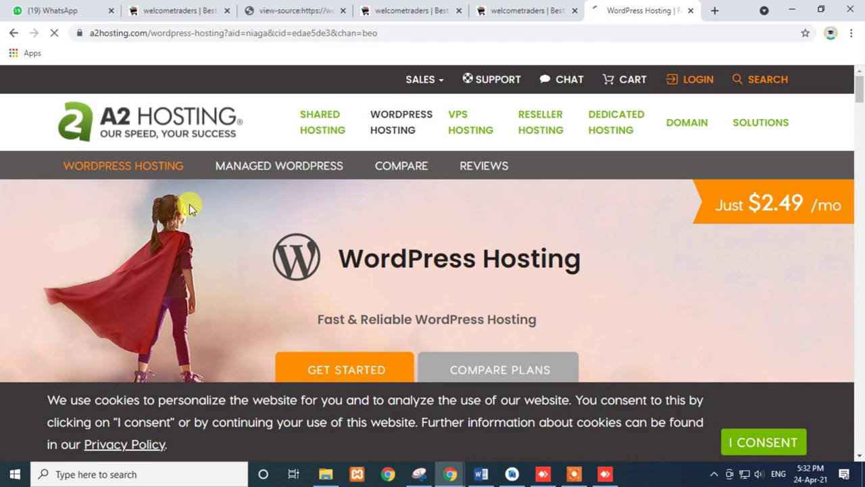
- Accept A2 Hosting's cookie notice and scroll to the WordPress hosting plans
{"action": "scroll", "coordinate": [189, 207], "scroll_direction": "down", "scroll_amount": 3}
{"action": "left_click", "coordinate": [744, 439]}
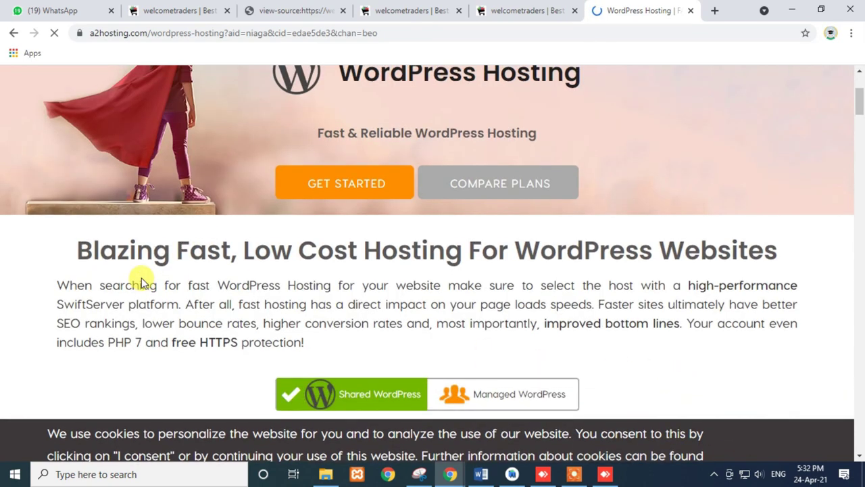
{"action": "scroll", "coordinate": [140, 279], "scroll_direction": "up", "scroll_amount": 3}
{"action": "scroll", "coordinate": [140, 279], "scroll_direction": "down", "scroll_amount": 3}
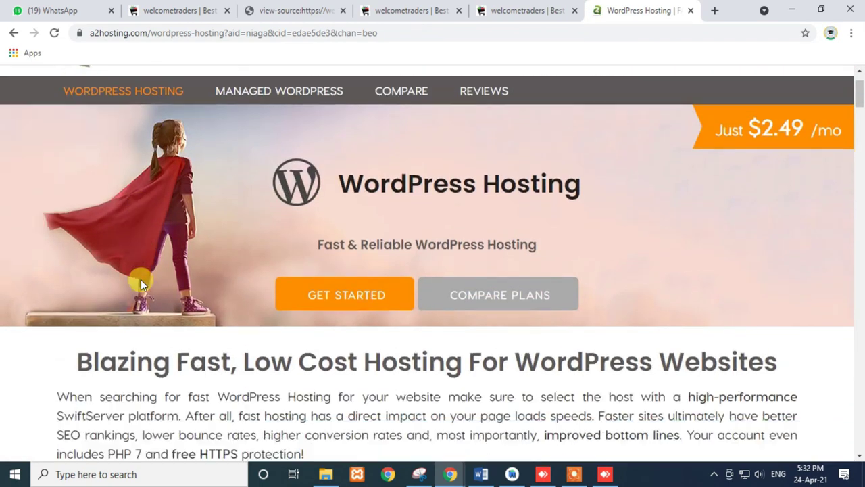
{"action": "scroll", "coordinate": [141, 280], "scroll_direction": "down", "scroll_amount": 3}
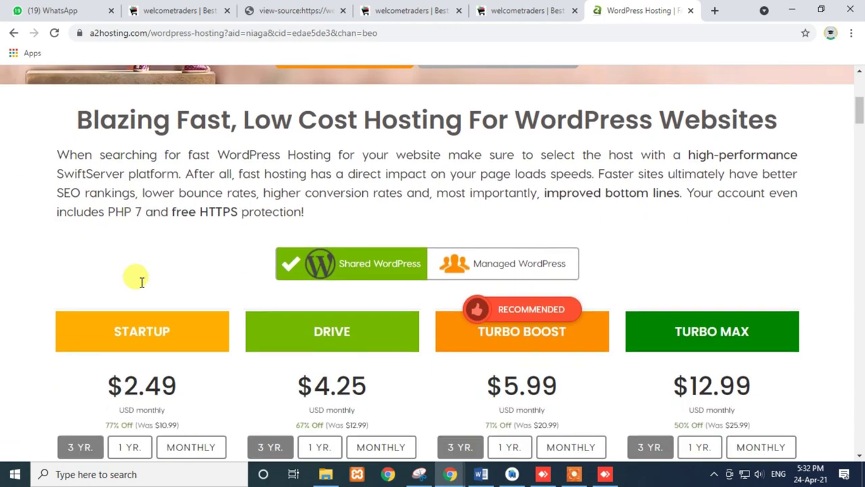
{"action": "scroll", "coordinate": [139, 280], "scroll_direction": "up", "scroll_amount": 3}
- Bring File Explorer forward, go to This PC, and open New Volume (D:)
{"action": "left_click", "coordinate": [327, 473]}
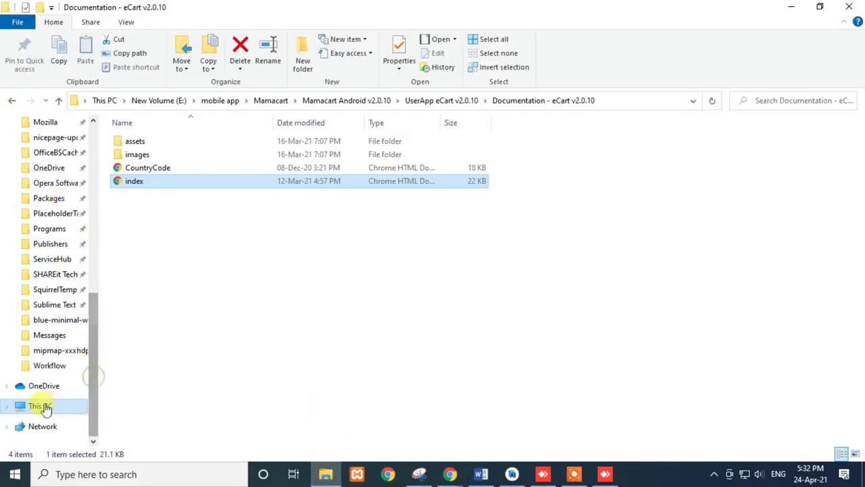
{"action": "left_click", "coordinate": [41, 406]}
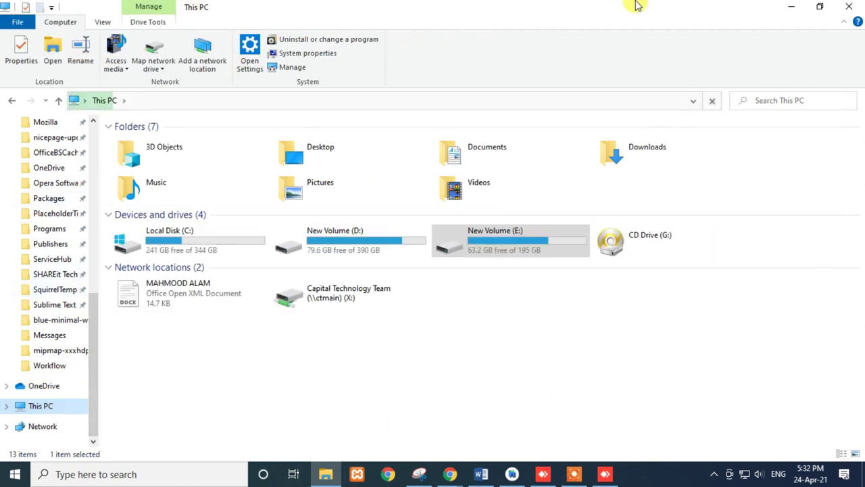
{"action": "left_click", "coordinate": [363, 396]}
{"action": "left_click", "coordinate": [497, 240]}
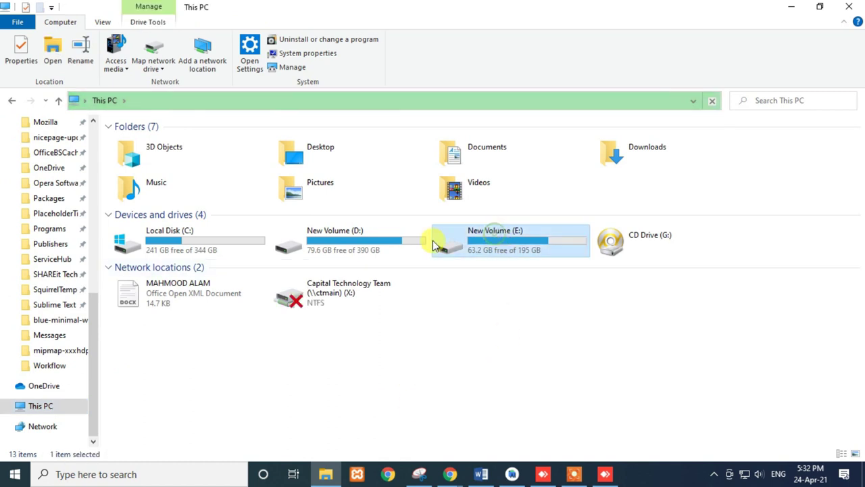
{"action": "left_click", "coordinate": [361, 242]}
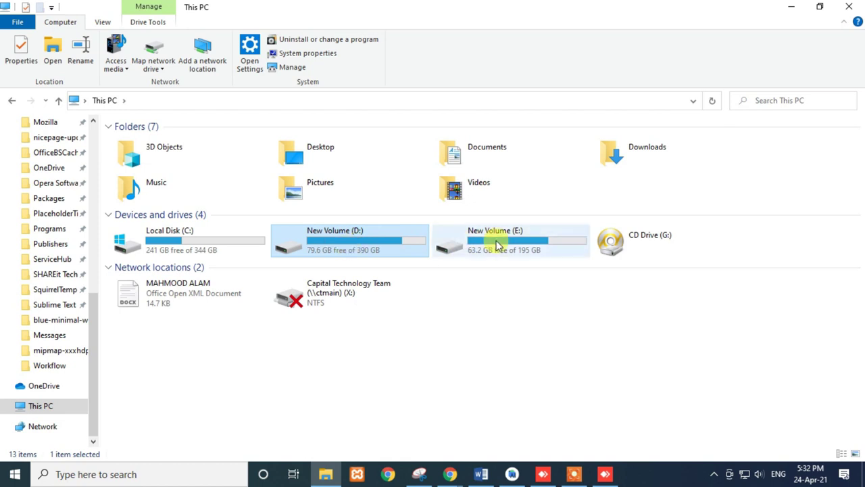
{"action": "double_click", "coordinate": [336, 241]}
- Select the App Builder, coreldraw and Development folders, then go back to This PC
{"action": "left_click", "coordinate": [145, 179]}
{"action": "left_click", "coordinate": [228, 185]}
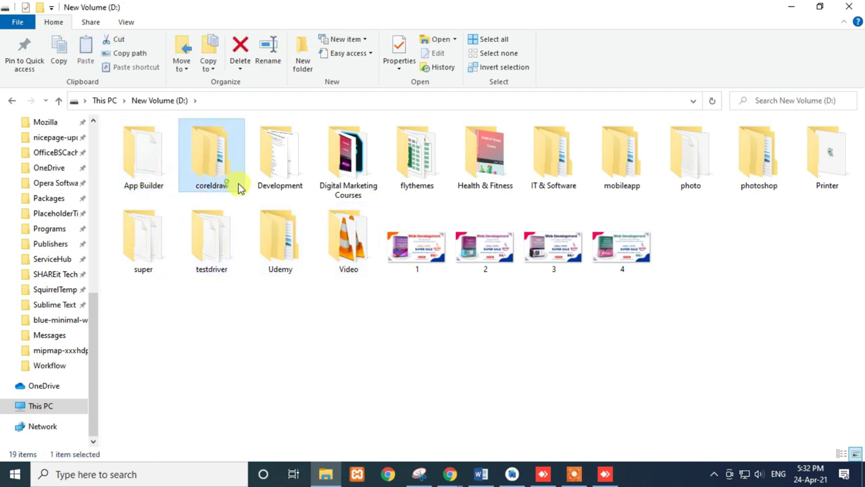
{"action": "left_click", "coordinate": [274, 181]}
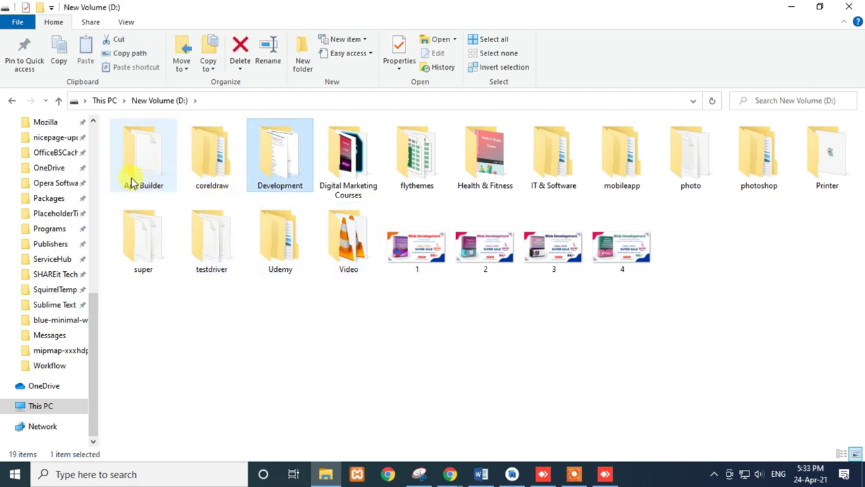
{"action": "mouse_move", "coordinate": [133, 183]}
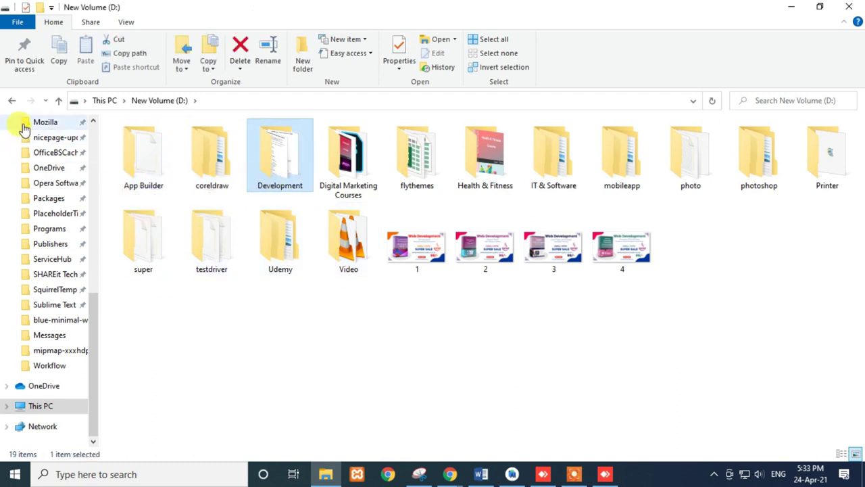
{"action": "left_click", "coordinate": [12, 100]}
{"action": "left_click", "coordinate": [509, 314]}
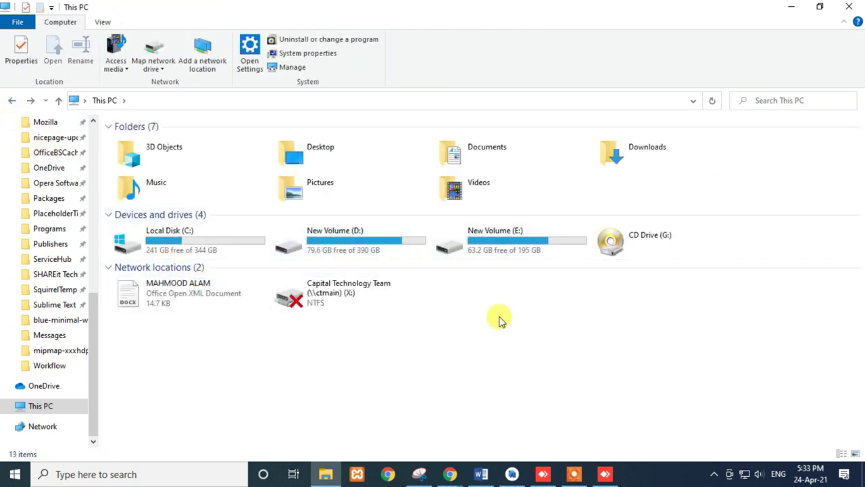
- Glance at the WordPress Hosting page, reopen New Volume (D:), then return to Chrome
{"action": "mouse_move", "coordinate": [455, 475]}
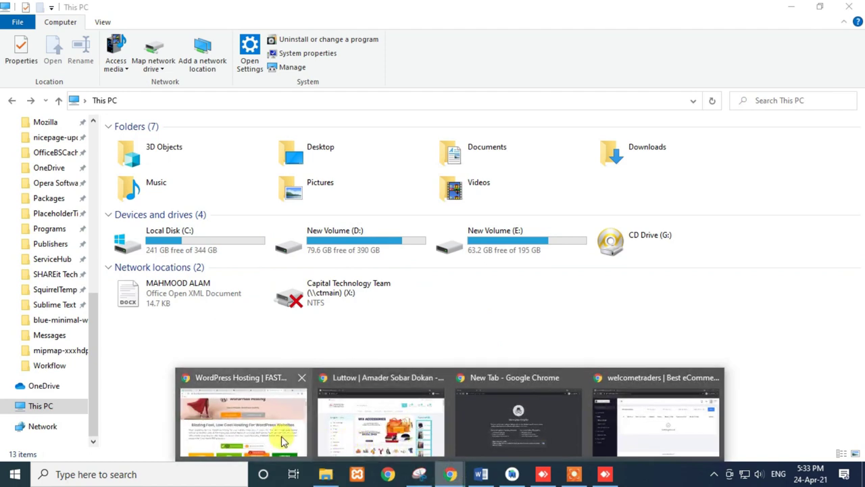
{"action": "left_click", "coordinate": [287, 439]}
{"action": "scroll", "coordinate": [289, 242], "scroll_direction": "up", "scroll_amount": 3}
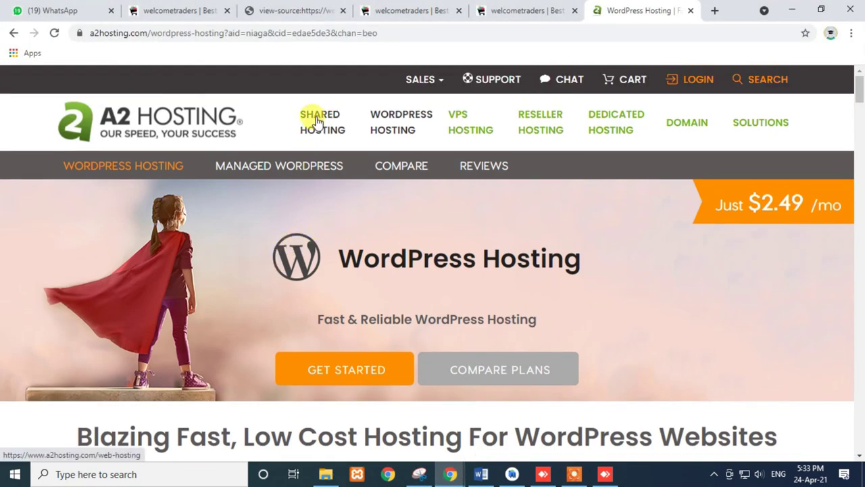
{"action": "left_click", "coordinate": [325, 474]}
{"action": "left_click", "coordinate": [360, 250]}
{"action": "double_click", "coordinate": [360, 250]}
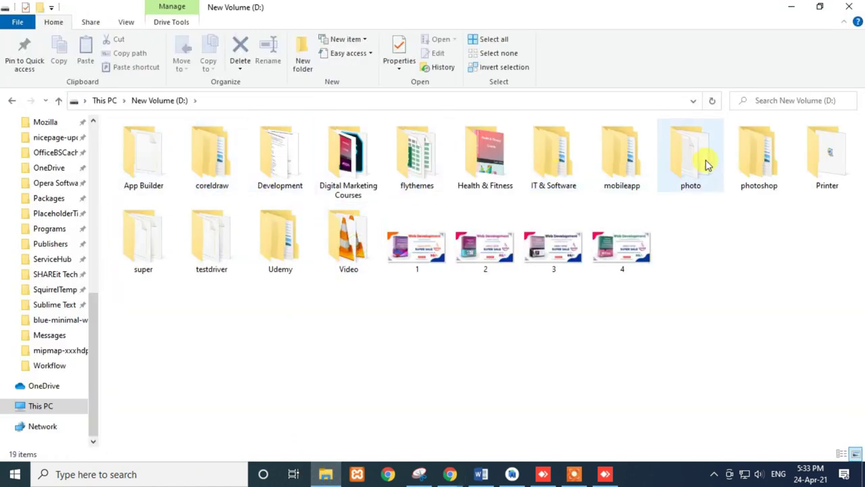
{"action": "mouse_move", "coordinate": [450, 474]}
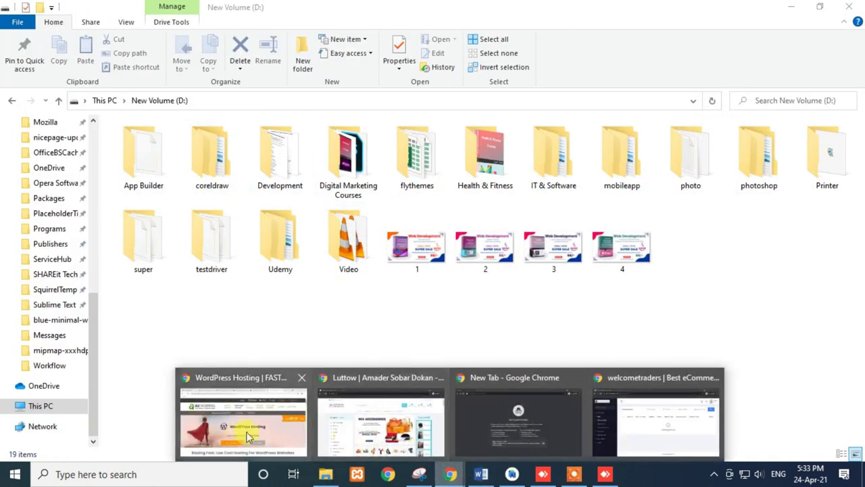
{"action": "left_click", "coordinate": [251, 433]}
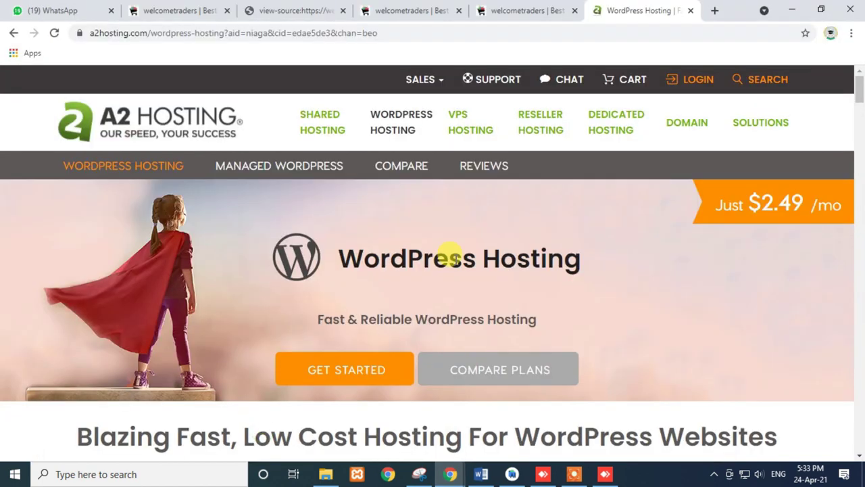
- Scroll down to the Startup, Drive, Turbo Boost and Turbo Max plan prices
{"action": "scroll", "coordinate": [451, 257], "scroll_direction": "down", "scroll_amount": 3}
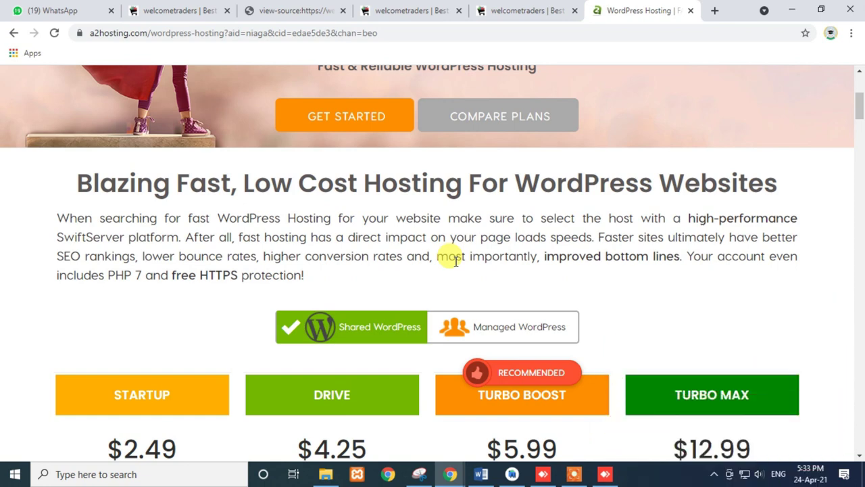
- Open luttow.com in a new tab
{"action": "left_click", "coordinate": [713, 11]}
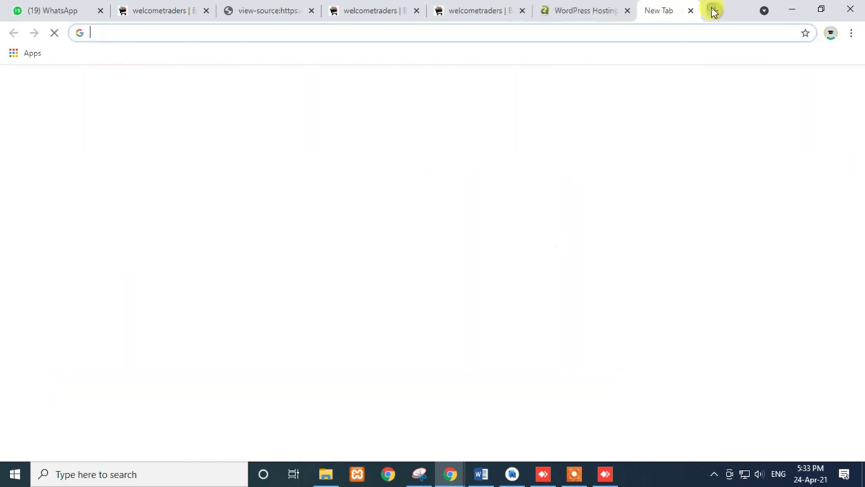
{"action": "type", "text": "lutt"}
{"action": "key", "text": "Return"}
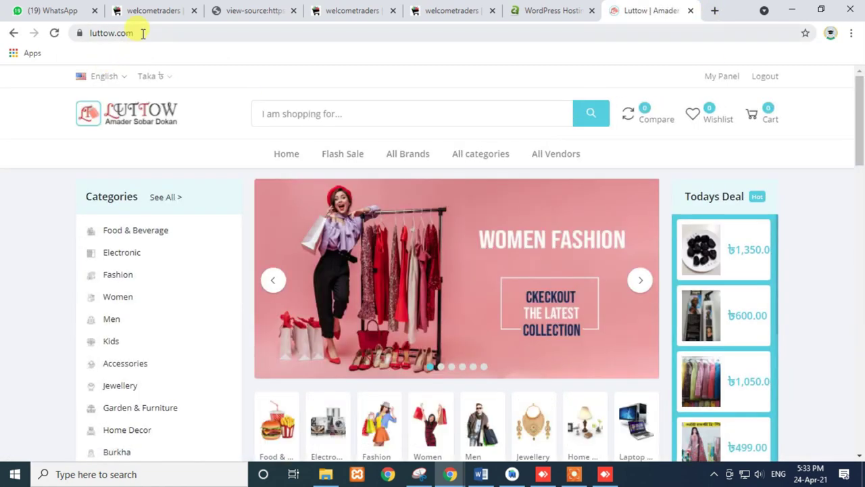
{"action": "left_click", "coordinate": [141, 32]}
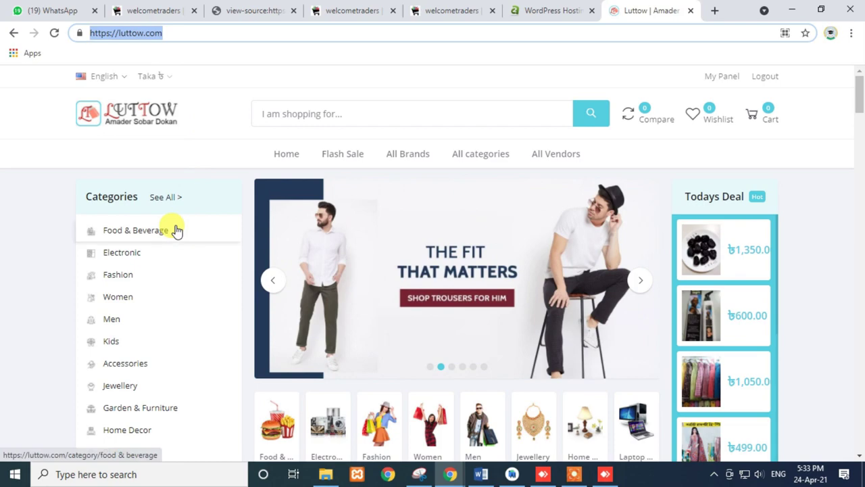
- Scroll through the Luttow store's product sections and back to the top
{"action": "scroll", "coordinate": [175, 231], "scroll_direction": "down", "scroll_amount": 15}
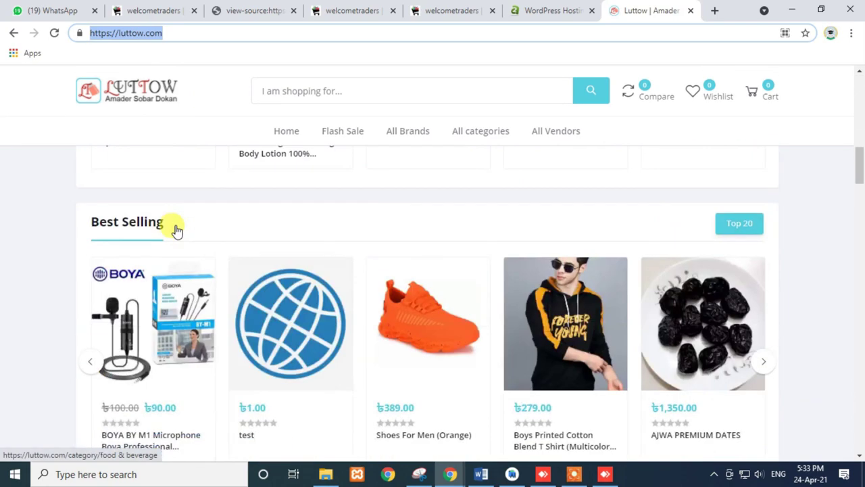
{"action": "scroll", "coordinate": [176, 231], "scroll_direction": "down", "scroll_amount": 15}
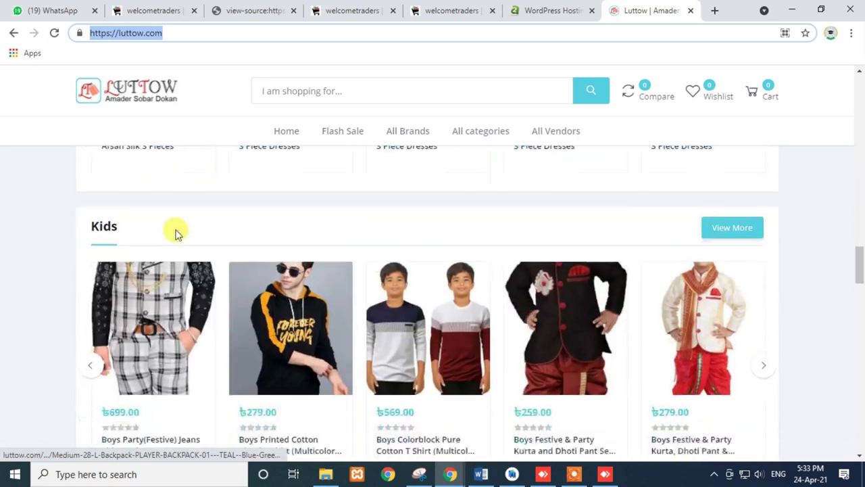
{"action": "scroll", "coordinate": [176, 232], "scroll_direction": "down", "scroll_amount": 10}
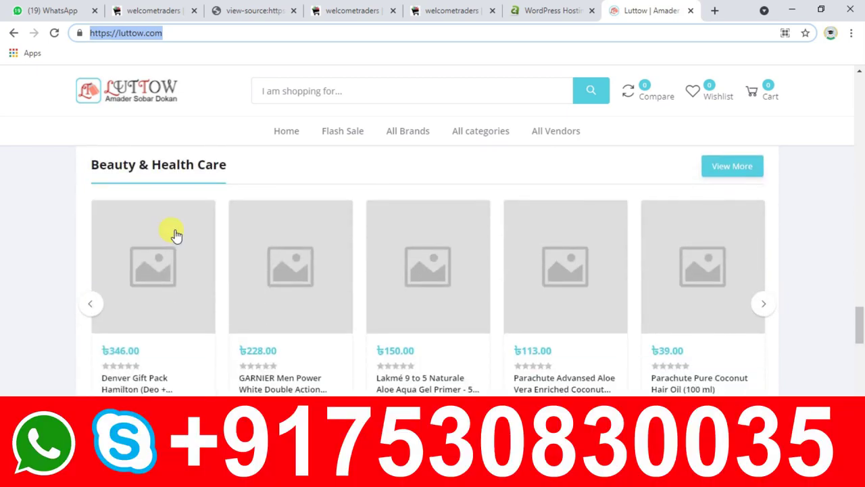
{"action": "scroll", "coordinate": [174, 239], "scroll_direction": "down", "scroll_amount": 10}
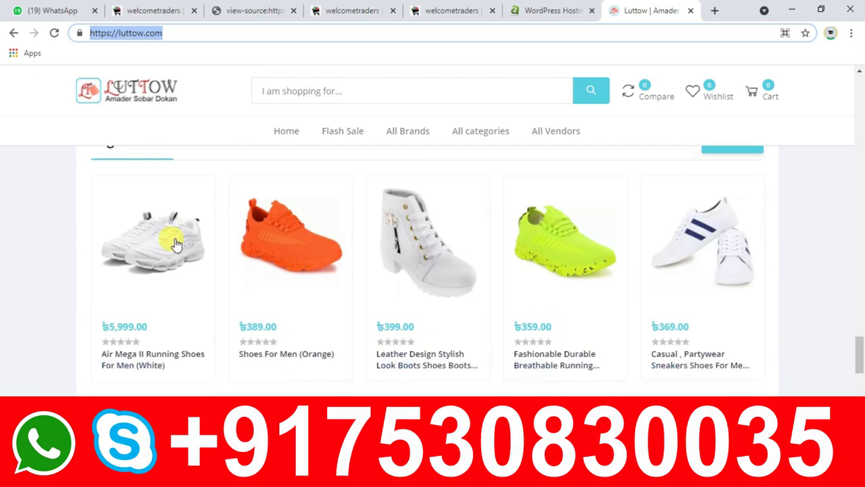
{"action": "scroll", "coordinate": [155, 262], "scroll_direction": "down", "scroll_amount": 3}
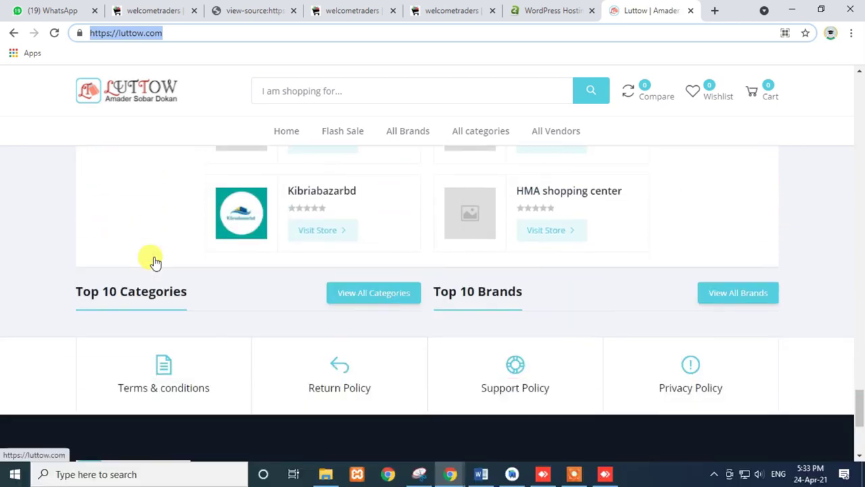
{"action": "scroll", "coordinate": [155, 263], "scroll_direction": "up", "scroll_amount": 4}
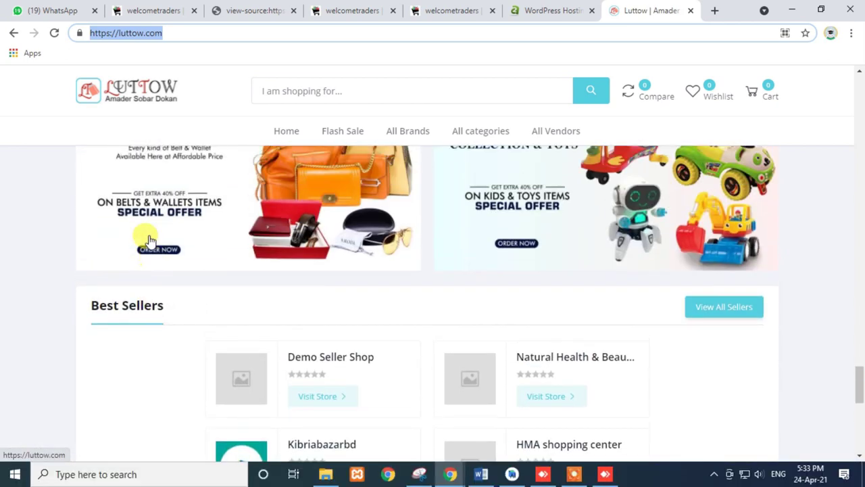
{"action": "left_click", "coordinate": [175, 33]}
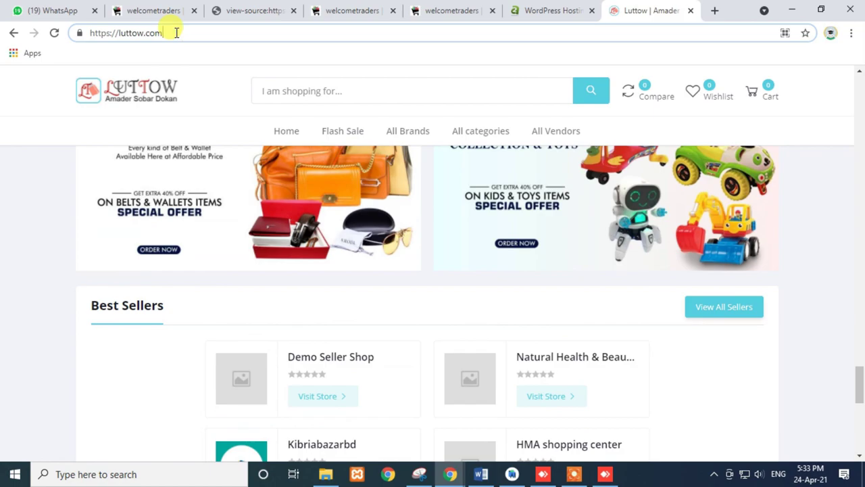
{"action": "scroll", "coordinate": [162, 247], "scroll_direction": "up", "scroll_amount": 15}
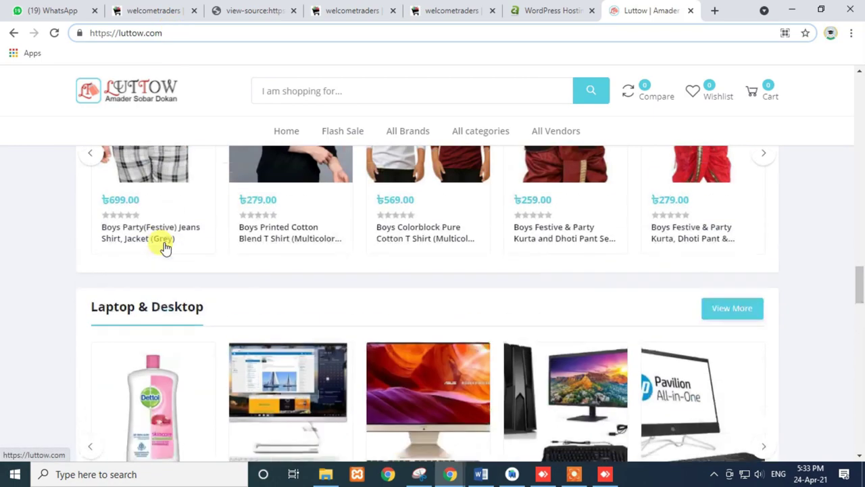
{"action": "scroll", "coordinate": [165, 248], "scroll_direction": "up", "scroll_amount": 15}
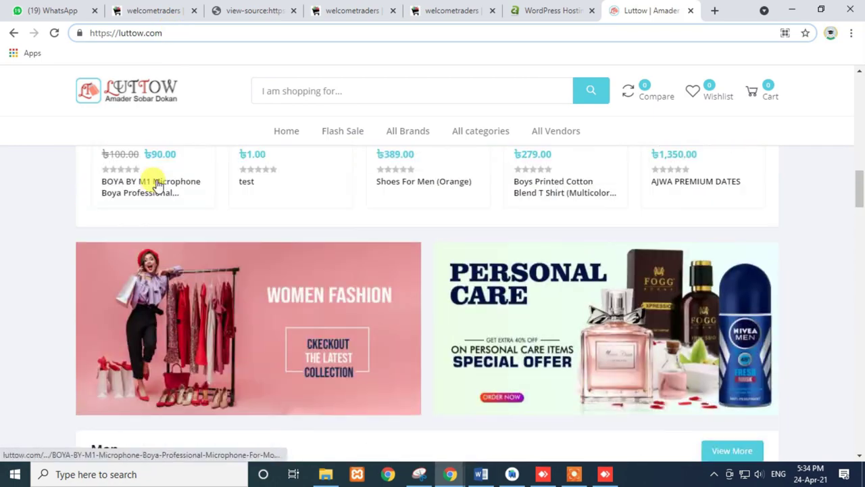
{"action": "scroll", "coordinate": [154, 177], "scroll_direction": "up", "scroll_amount": 5}
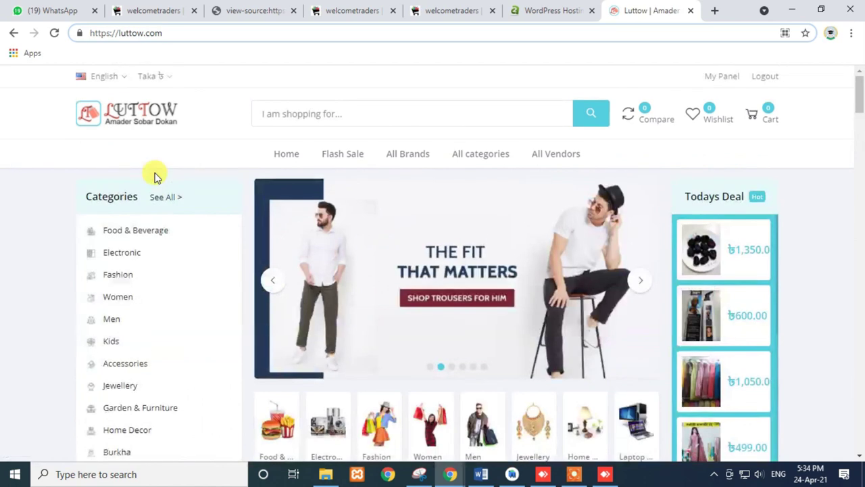
- Switch the store currency to Taka and close the Luttow tab
{"action": "left_click", "coordinate": [149, 75]}
{"action": "left_click", "coordinate": [164, 102]}
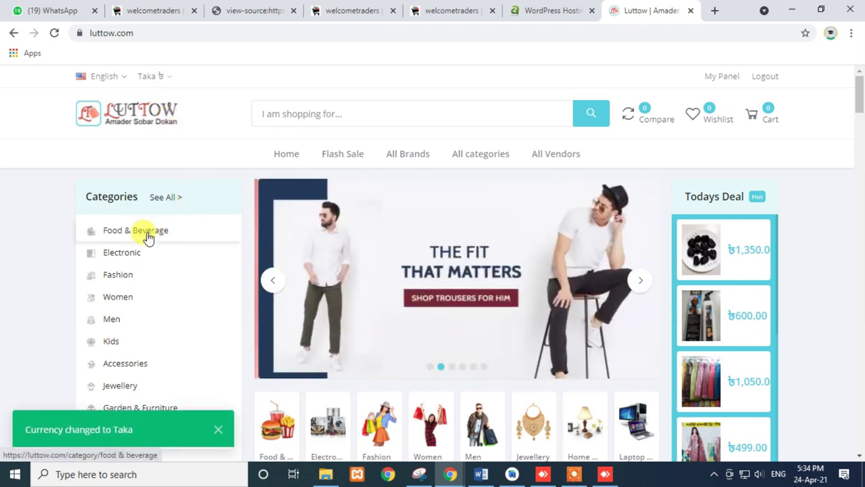
{"action": "left_click", "coordinate": [691, 11]}
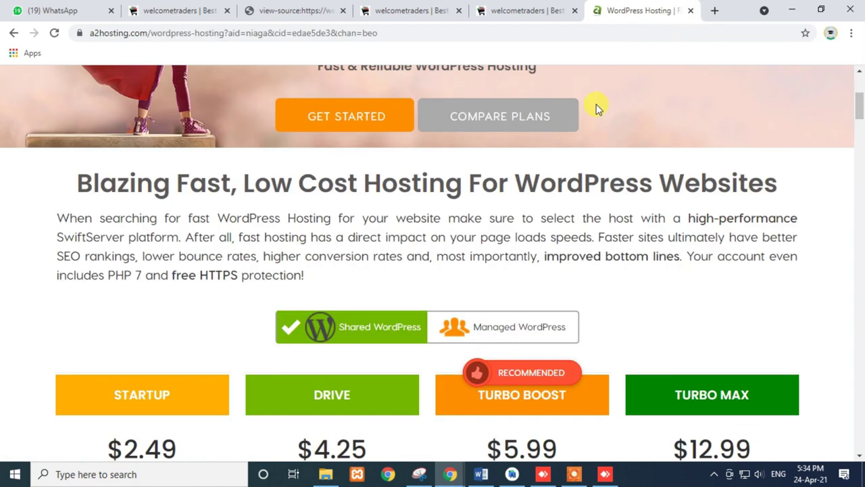
- Close the WordPress Hosting tab and read the Terms & conditions, selecting the 'By accessing' paragraph
{"action": "left_click", "coordinate": [690, 11]}
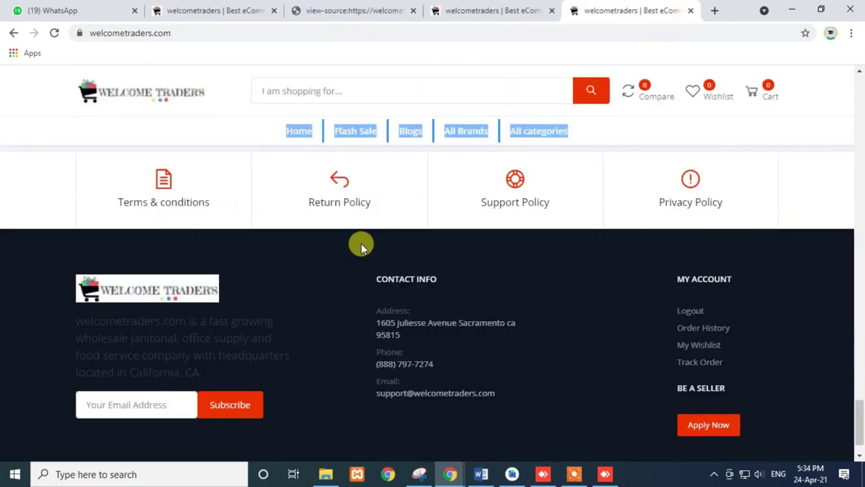
{"action": "left_click", "coordinate": [236, 157]}
{"action": "triple_click", "coordinate": [280, 294]}
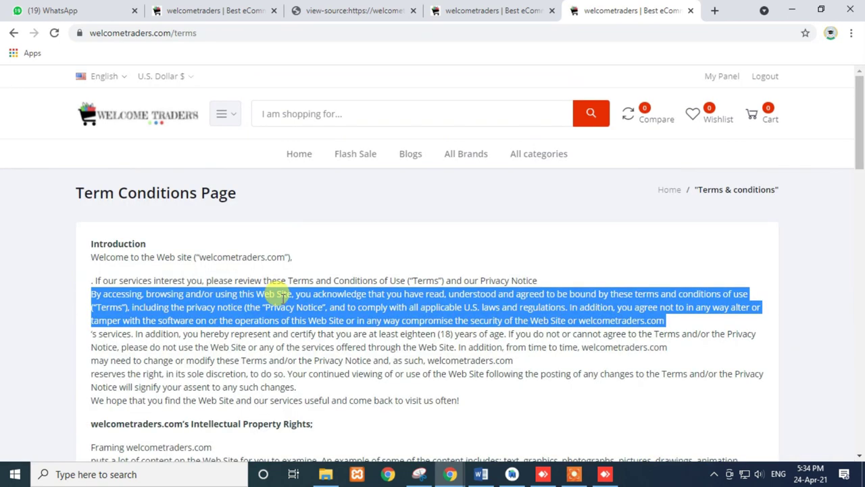
- Return to the Welcome Traders home page and scroll down to the footer
{"action": "left_click", "coordinate": [87, 116]}
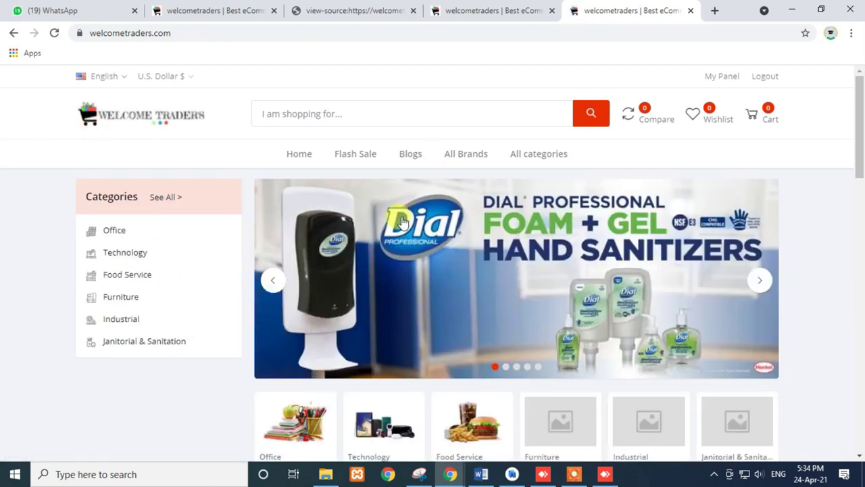
{"action": "scroll", "coordinate": [396, 237], "scroll_direction": "down", "scroll_amount": 10}
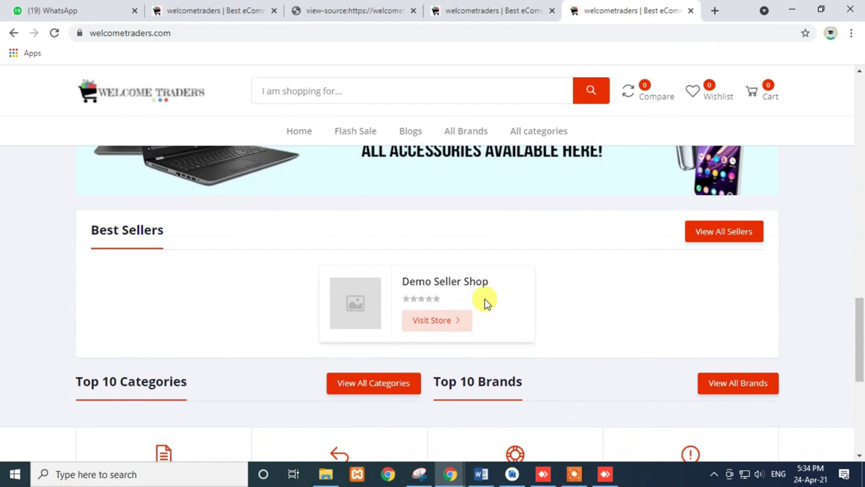
{"action": "scroll", "coordinate": [484, 302], "scroll_direction": "down", "scroll_amount": 5}
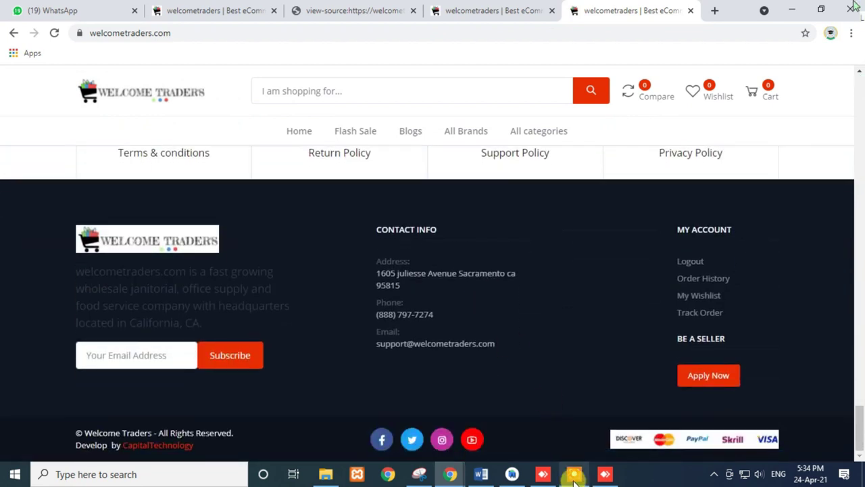
{"action": "mouse_move", "coordinate": [508, 478]}
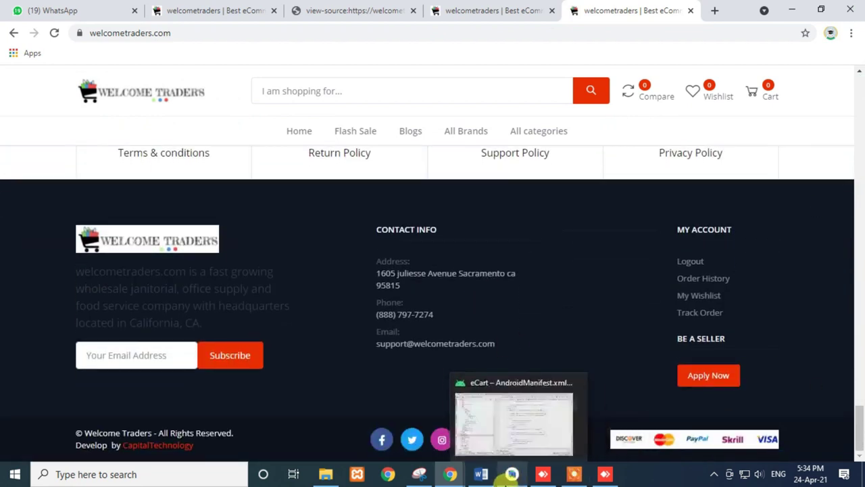